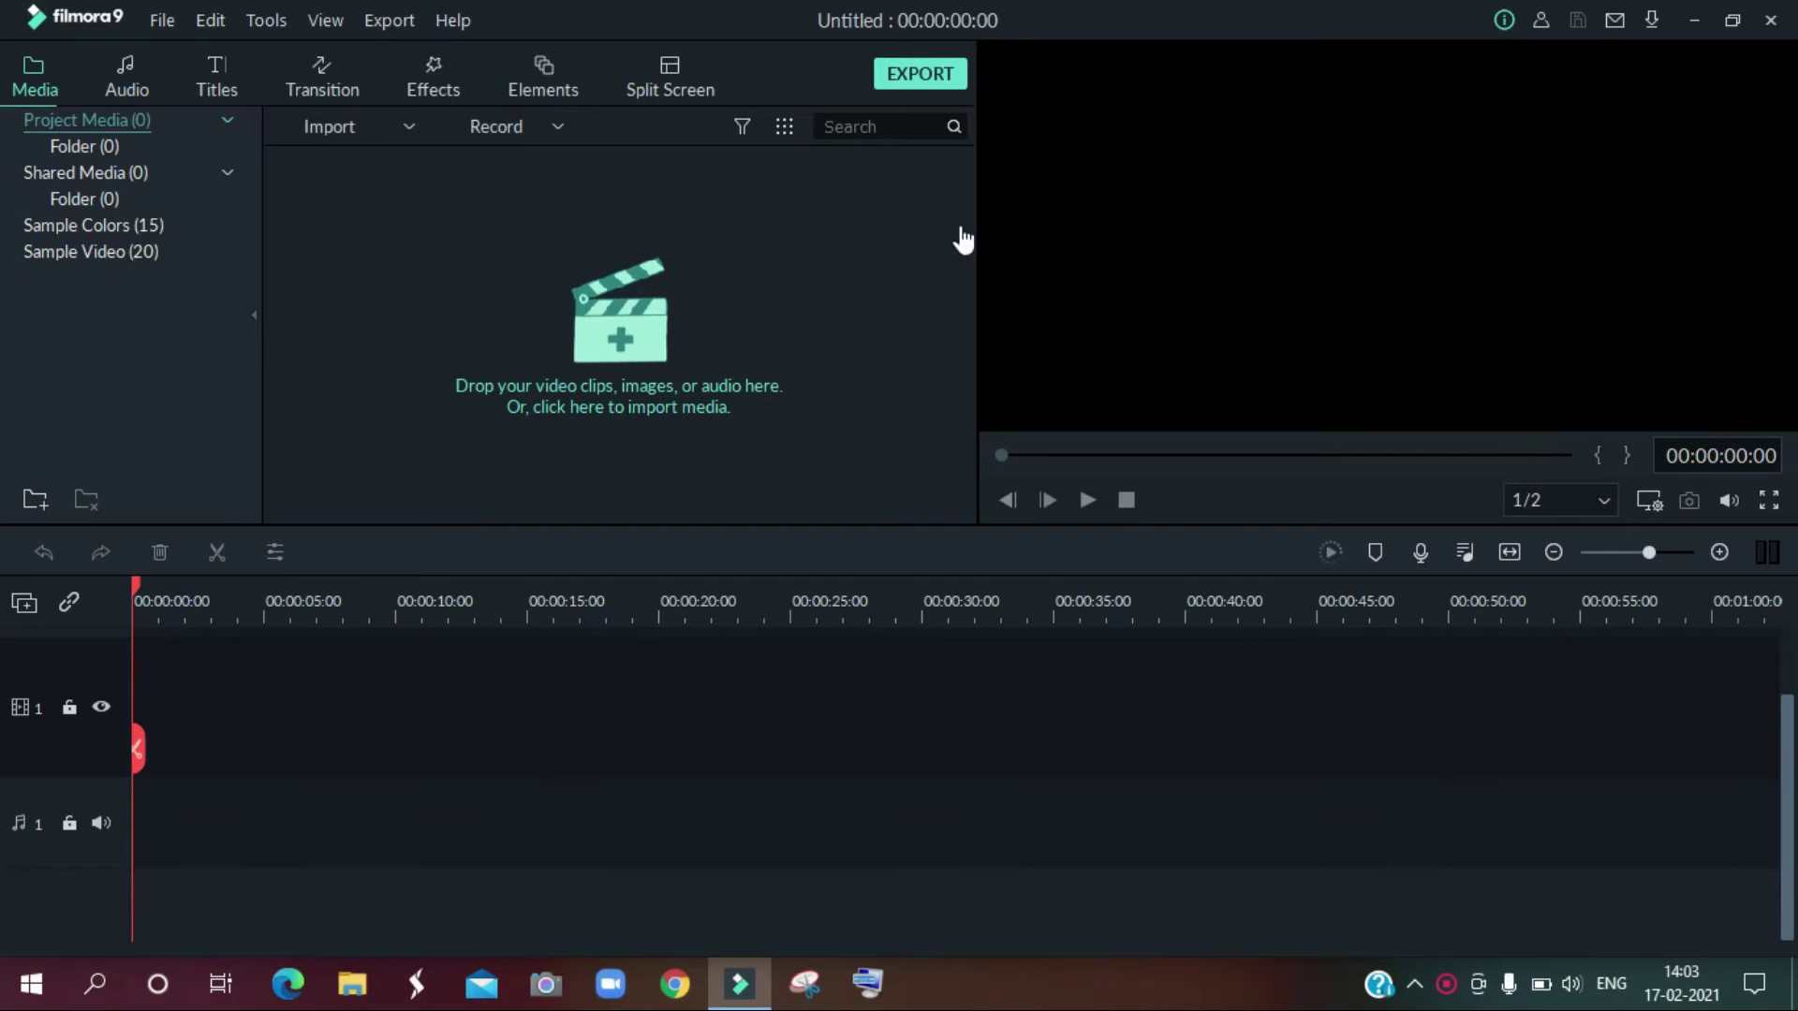
Step: Import the abstract-golden-background_SB_PM image from the Desktop into the project media
{"action": "left_click", "coordinate": [319, 127]}
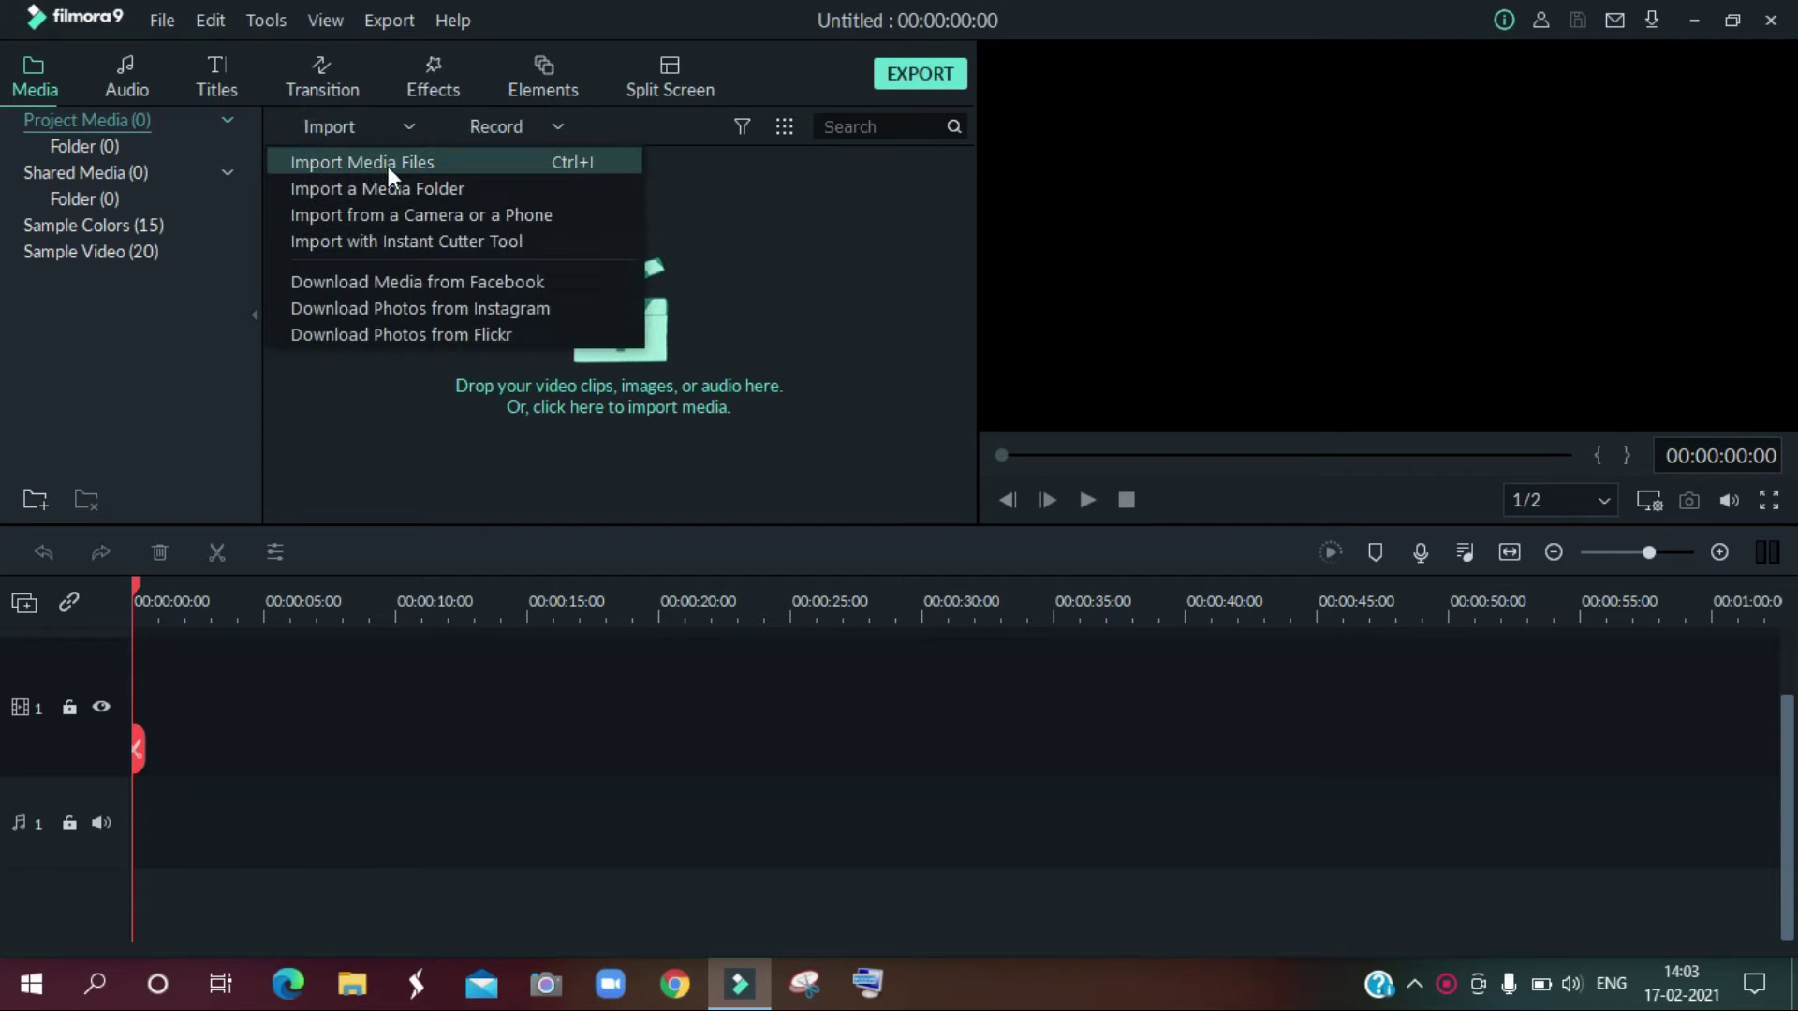
{"action": "left_click", "coordinate": [390, 166]}
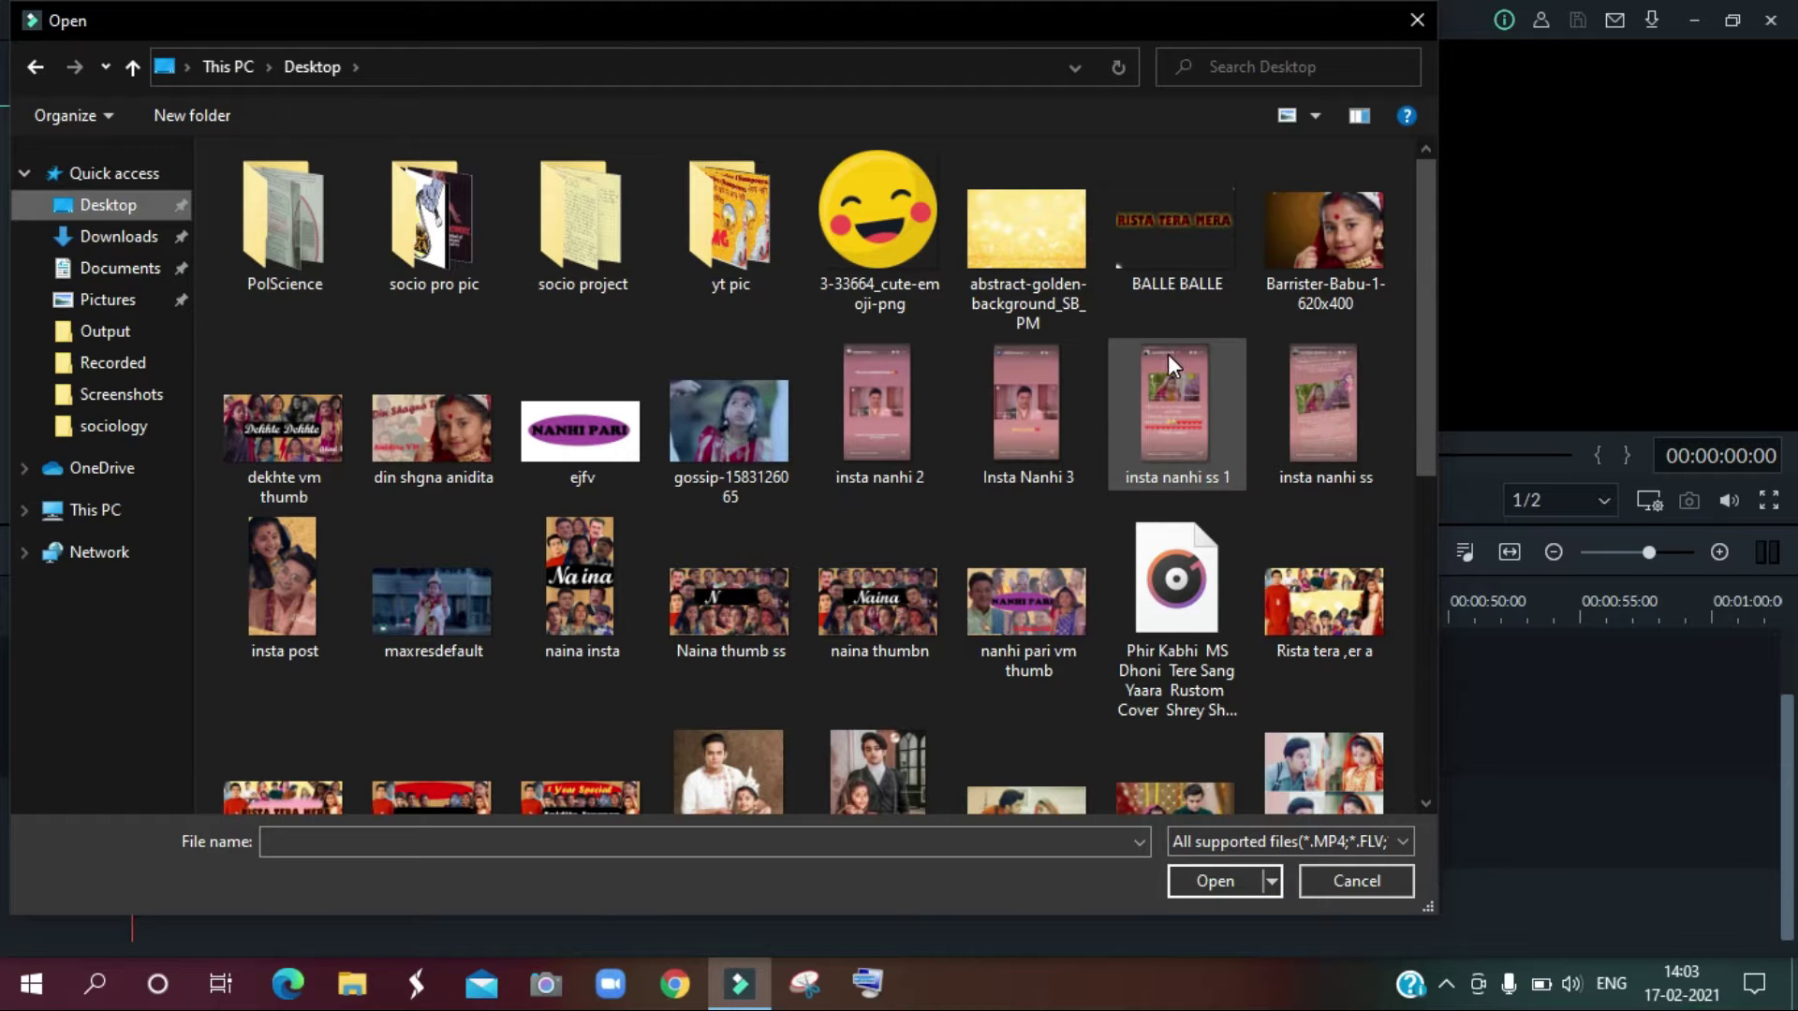
{"action": "double_click", "coordinate": [1038, 256]}
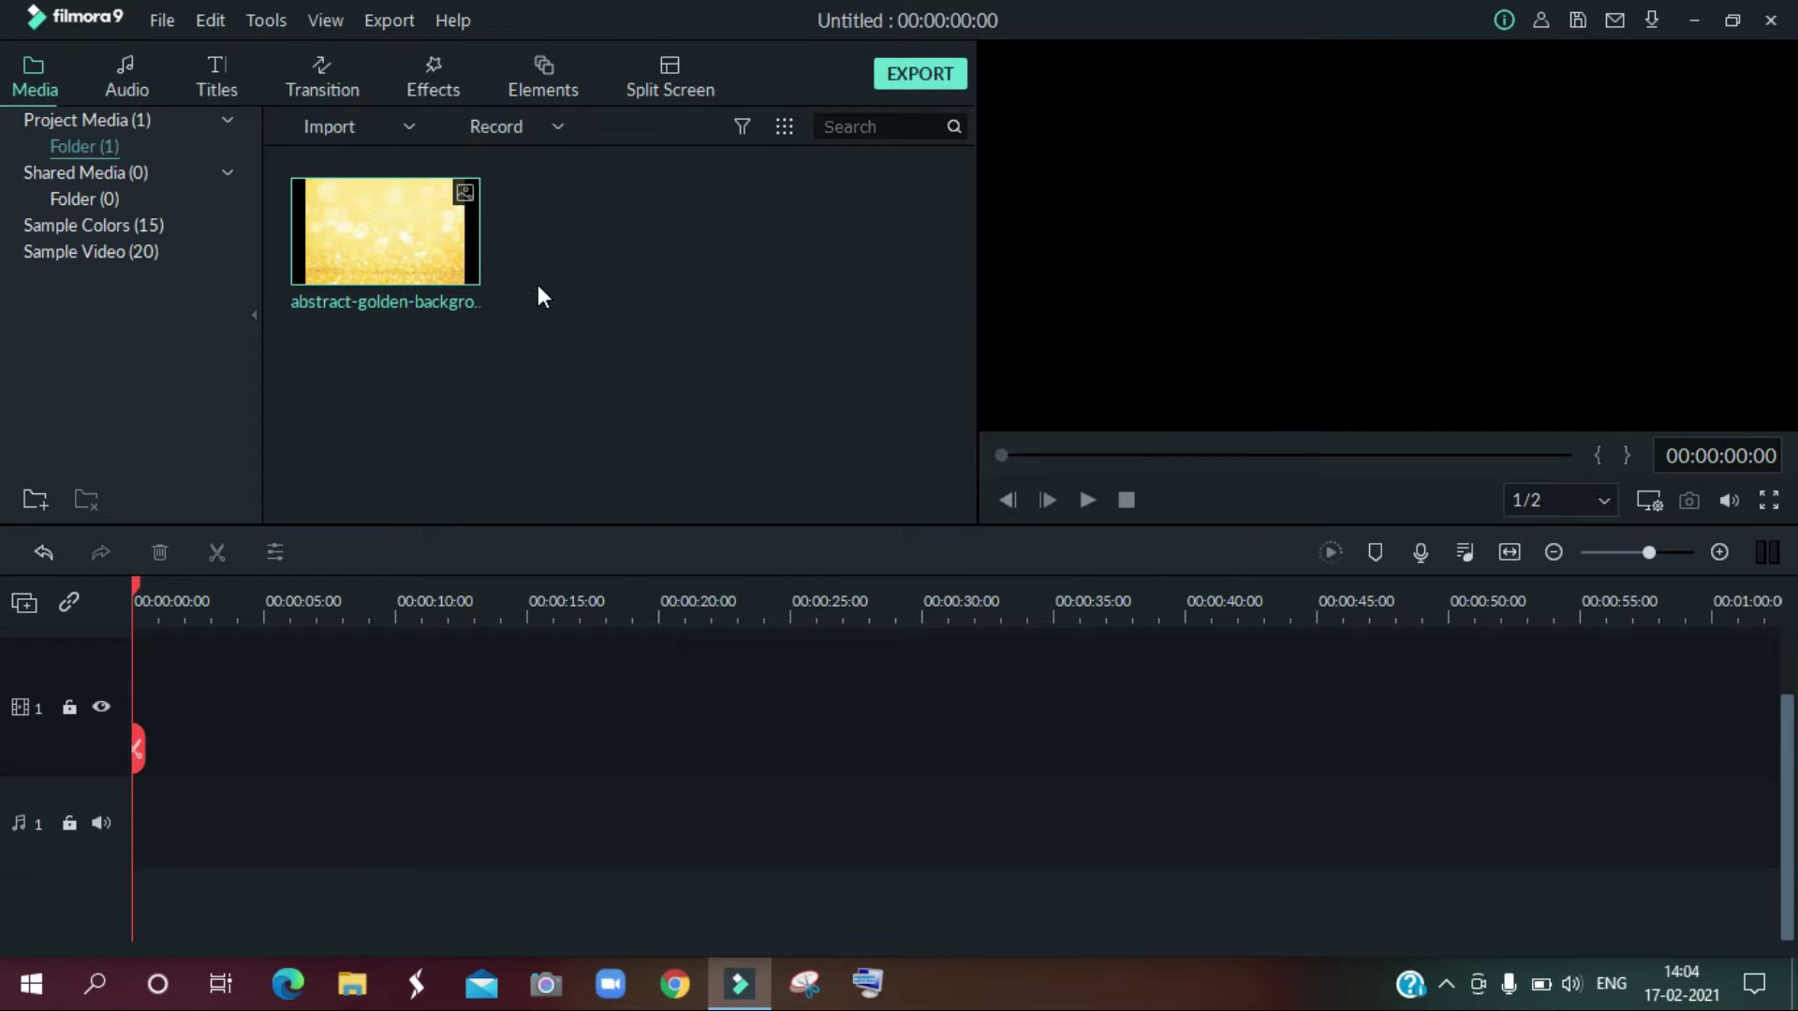
Step: Place the golden background image at the start of video track 1 and crop it to fit the frame
{"action": "left_click_drag", "start_coordinate": [474, 236], "coordinate": [131, 714]}
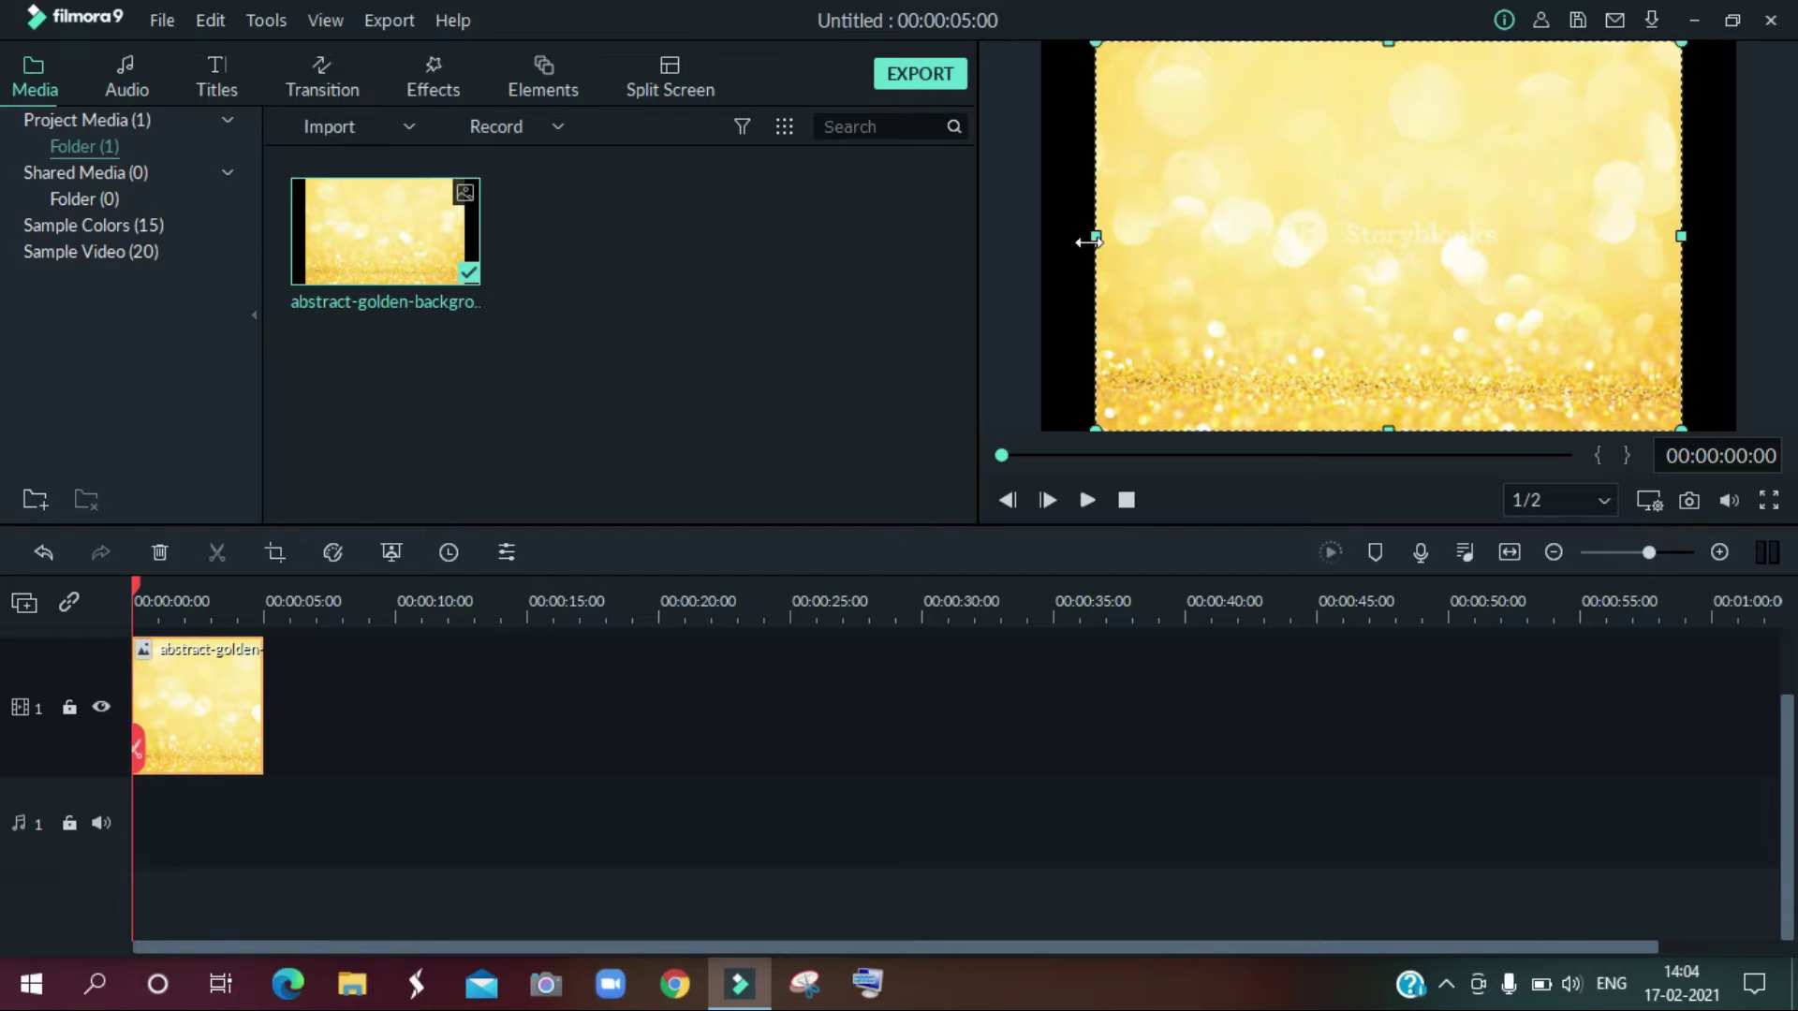
{"action": "right_click", "coordinate": [182, 680]}
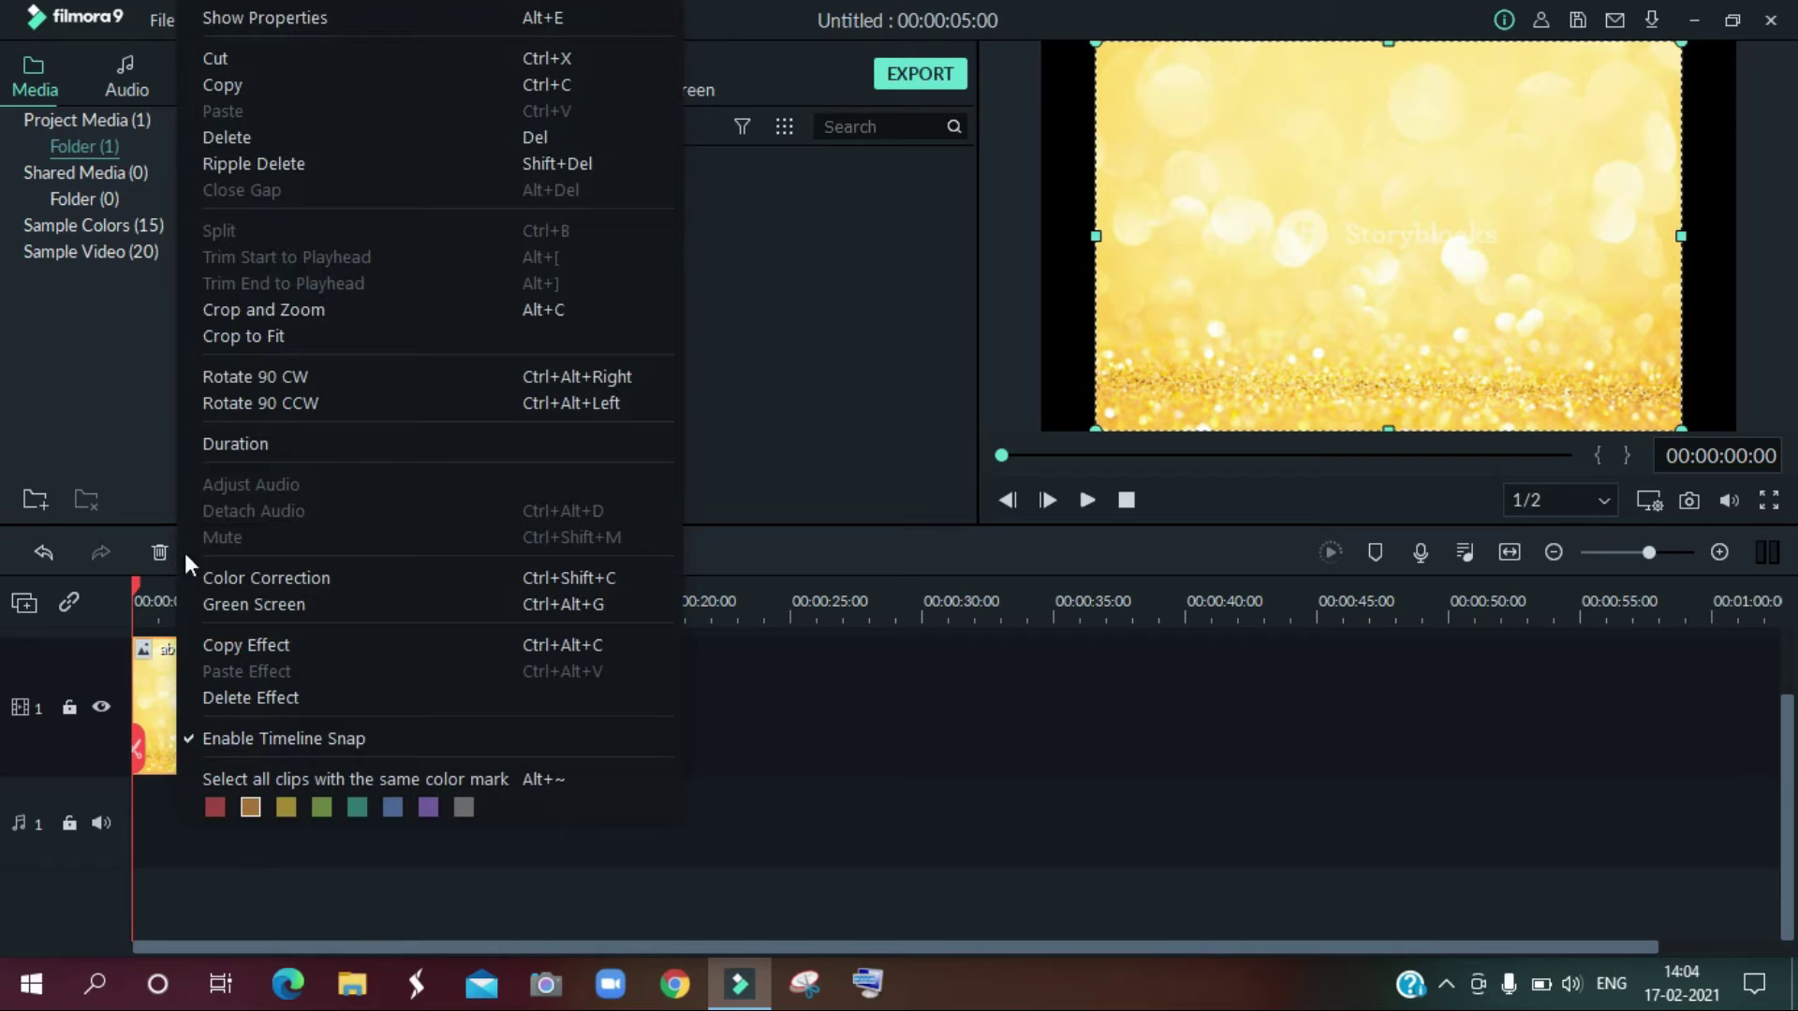
{"action": "left_click", "coordinate": [249, 345]}
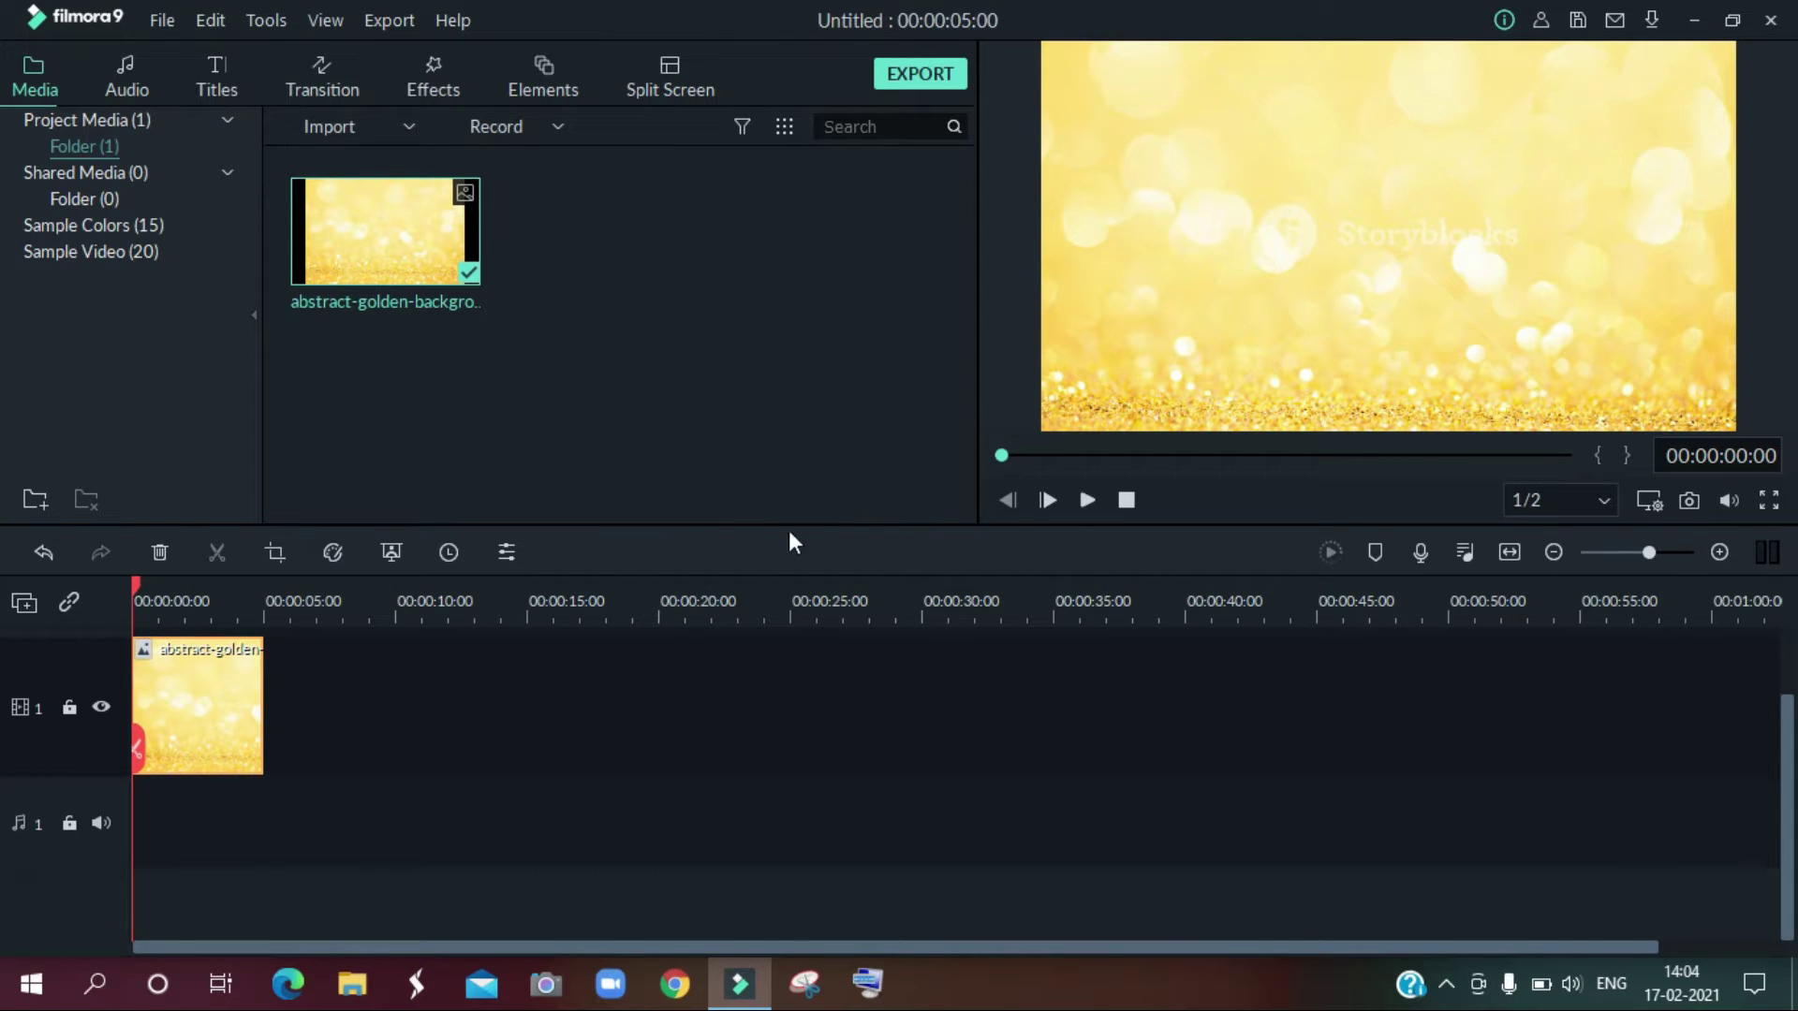
Step: Import the rtm thumb 8 image from the Desktop and place it directly after the golden background on video track 1
{"action": "left_click", "coordinate": [333, 122]}
{"action": "left_click", "coordinate": [373, 156]}
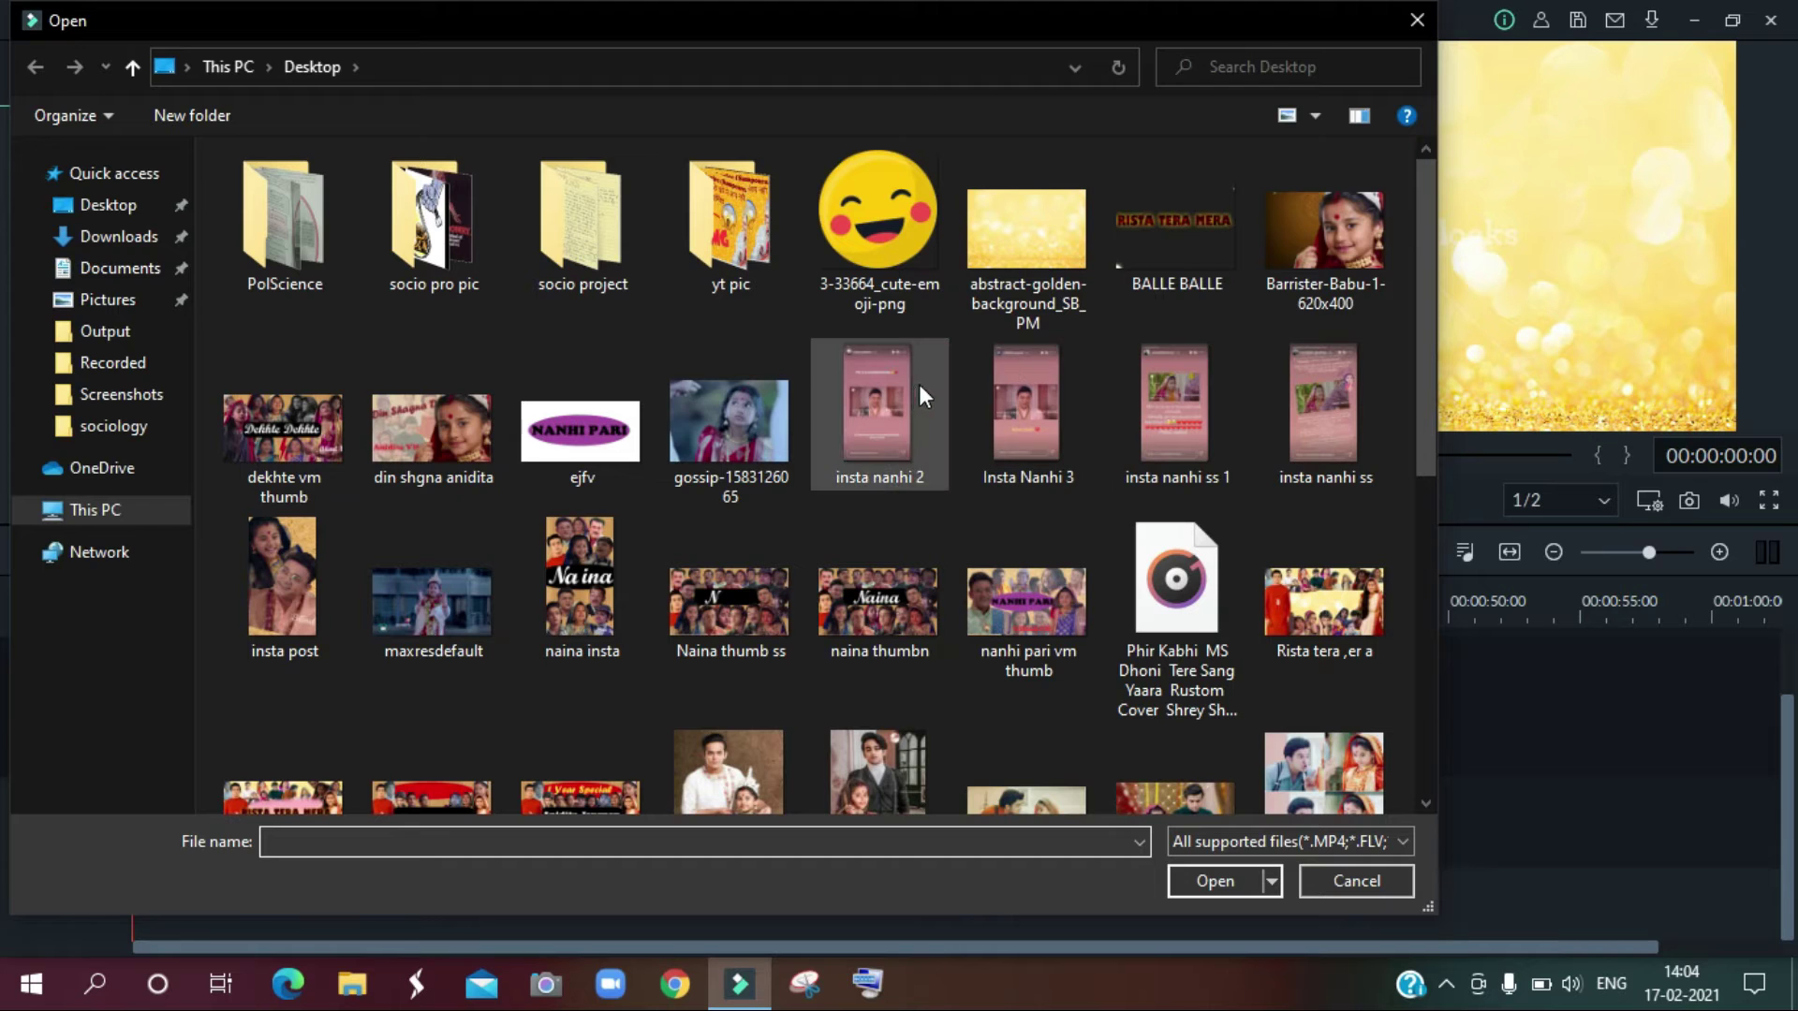
{"action": "scroll", "coordinate": [914, 386], "scroll_direction": "down", "scroll_amount": 5}
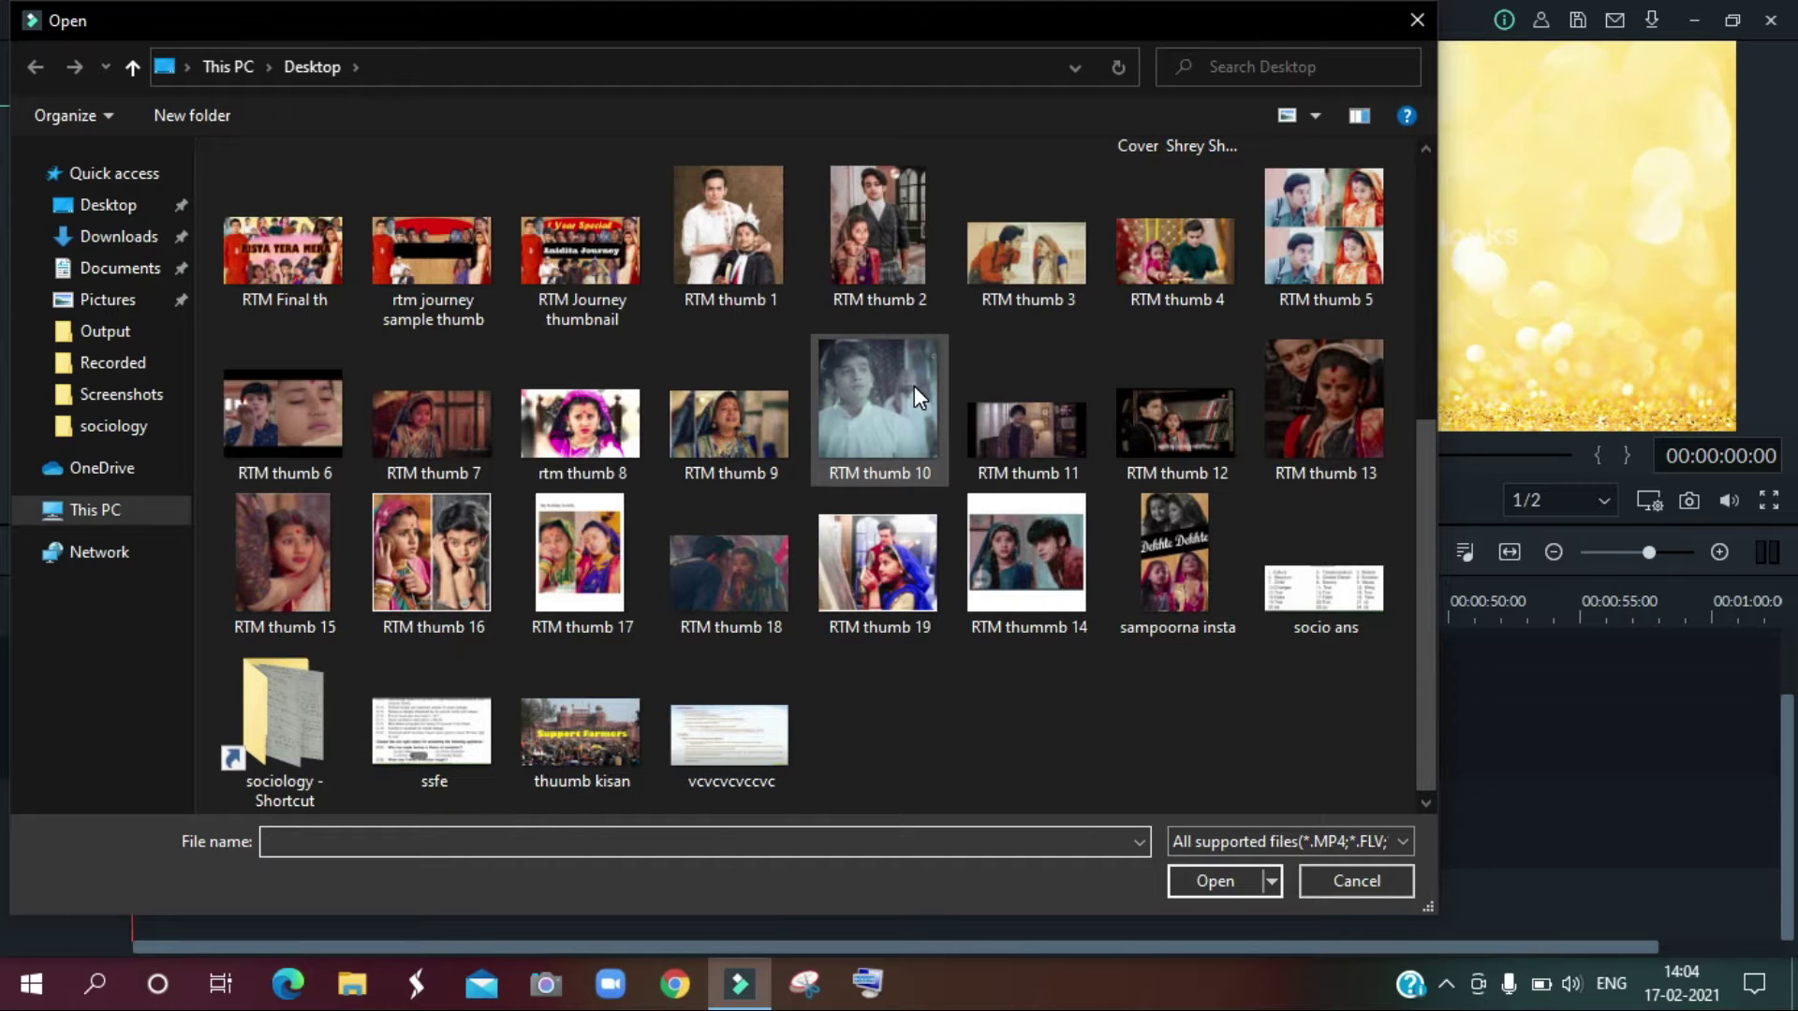
{"action": "double_click", "coordinate": [611, 452]}
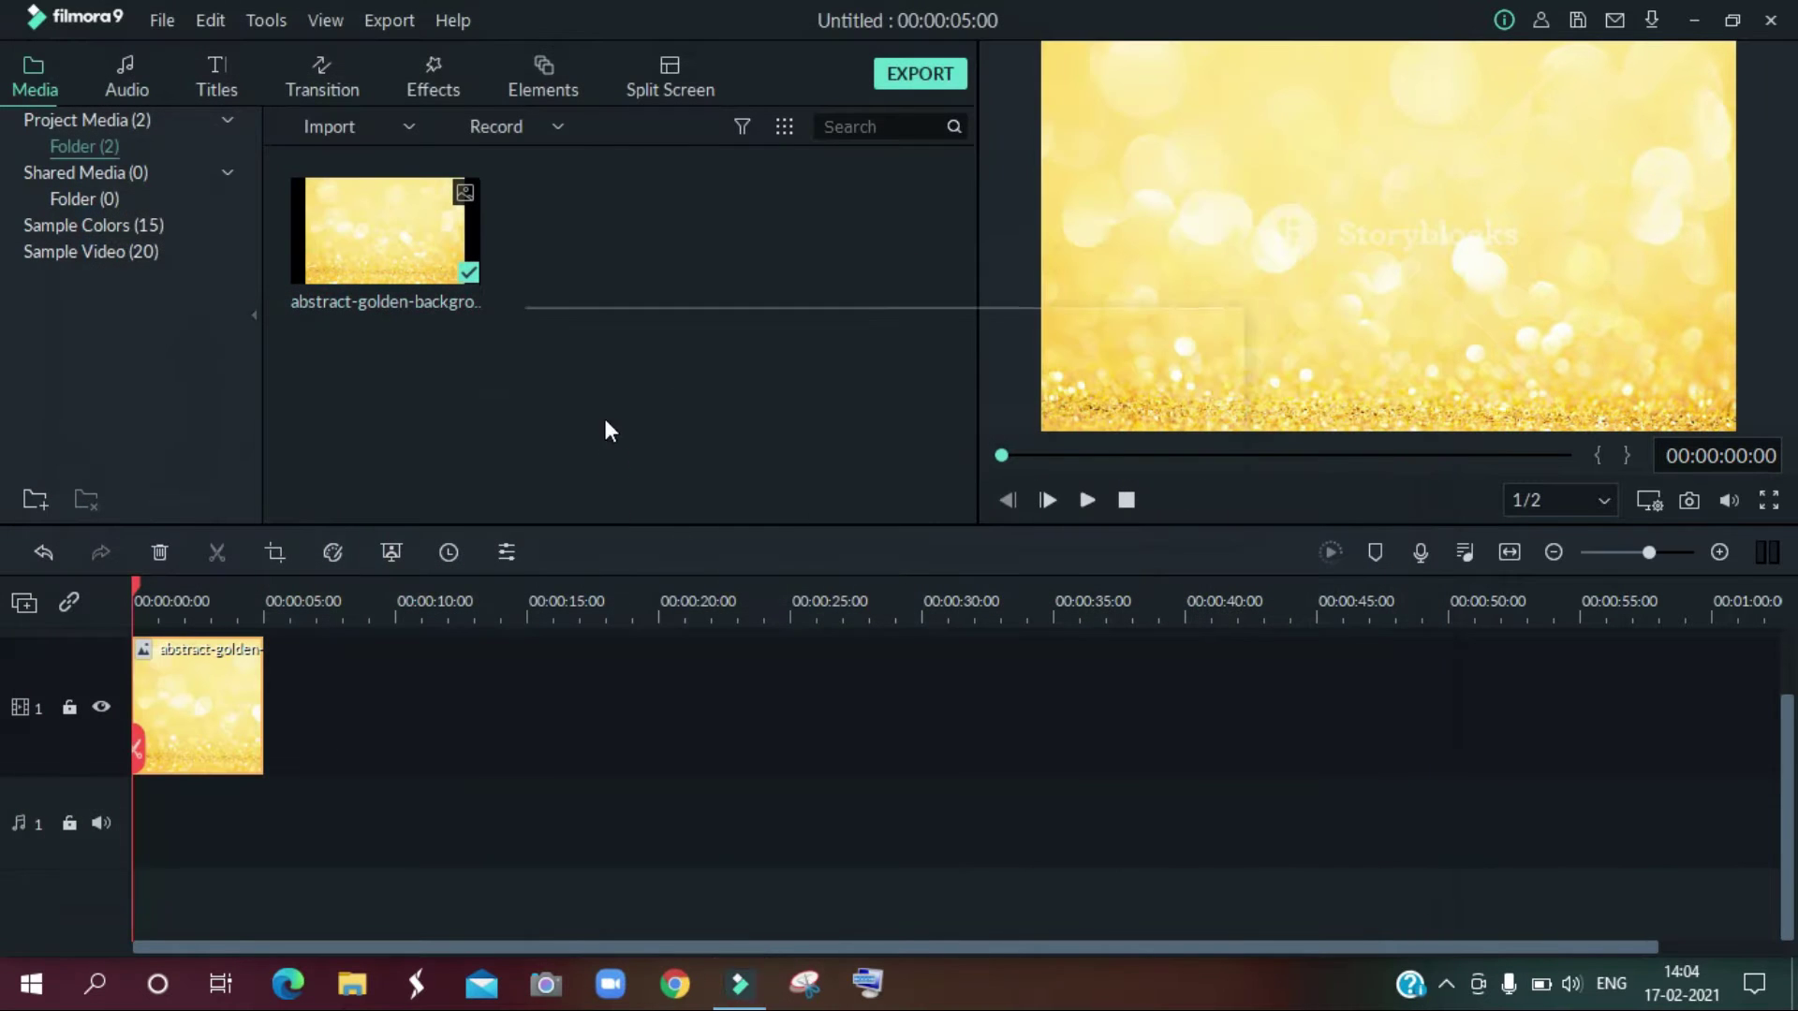
{"action": "left_click_drag", "start_coordinate": [609, 262], "coordinate": [261, 721]}
{"action": "left_click", "coordinate": [804, 335]}
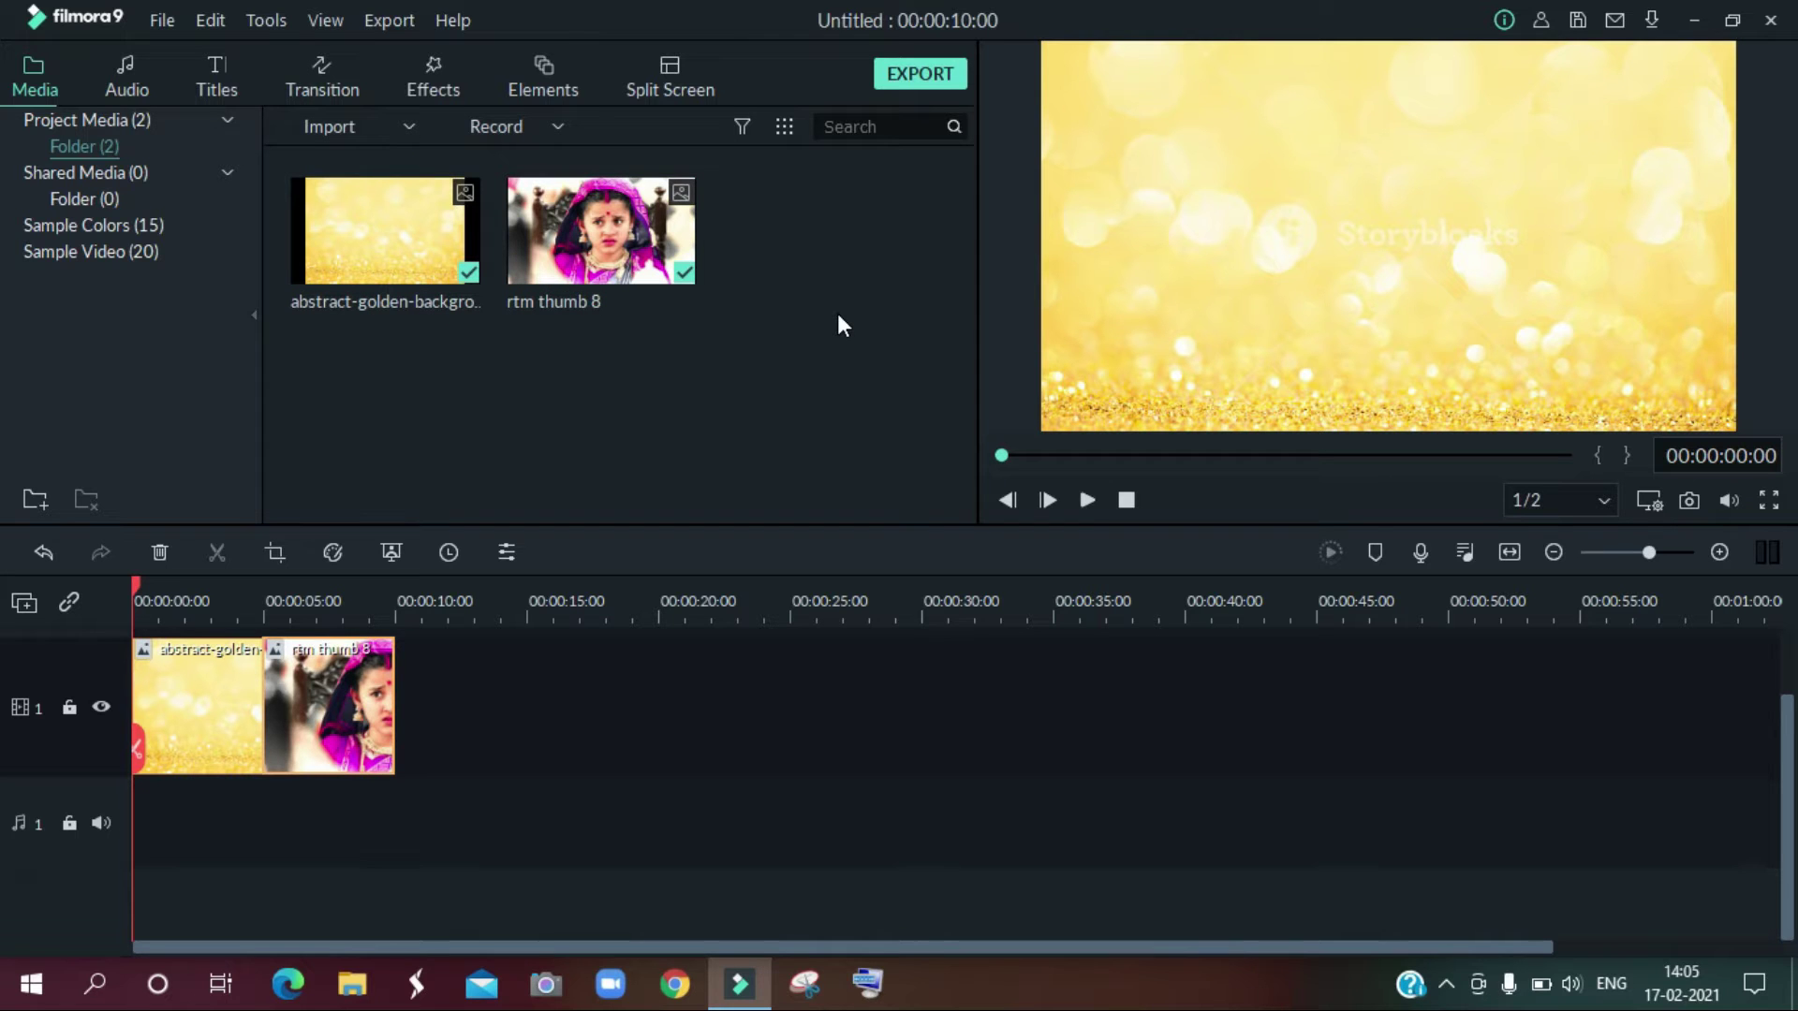
Step: Add the sample videos Travel 05 and Travel 04, in that order, after the rtm thumb 8 clip on video track 1
{"action": "left_click", "coordinate": [129, 249]}
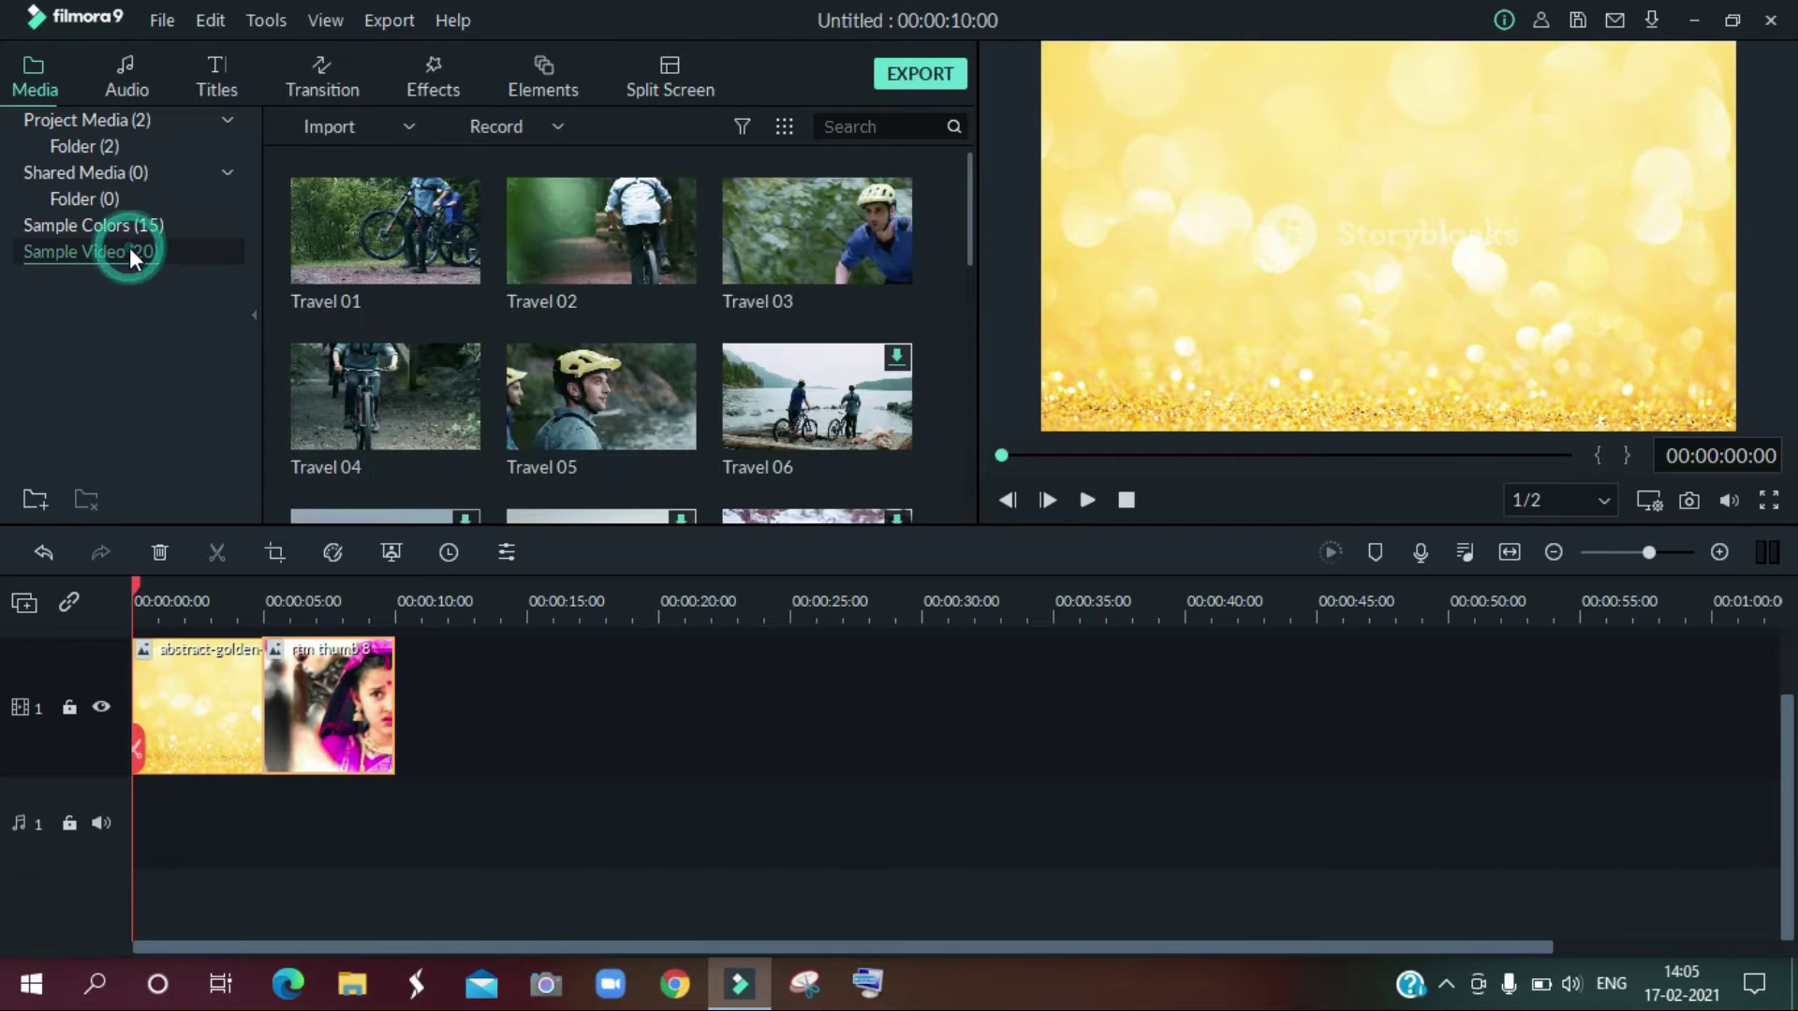
{"action": "double_click", "coordinate": [666, 382]}
{"action": "left_click_drag", "start_coordinate": [655, 413], "coordinate": [395, 715]}
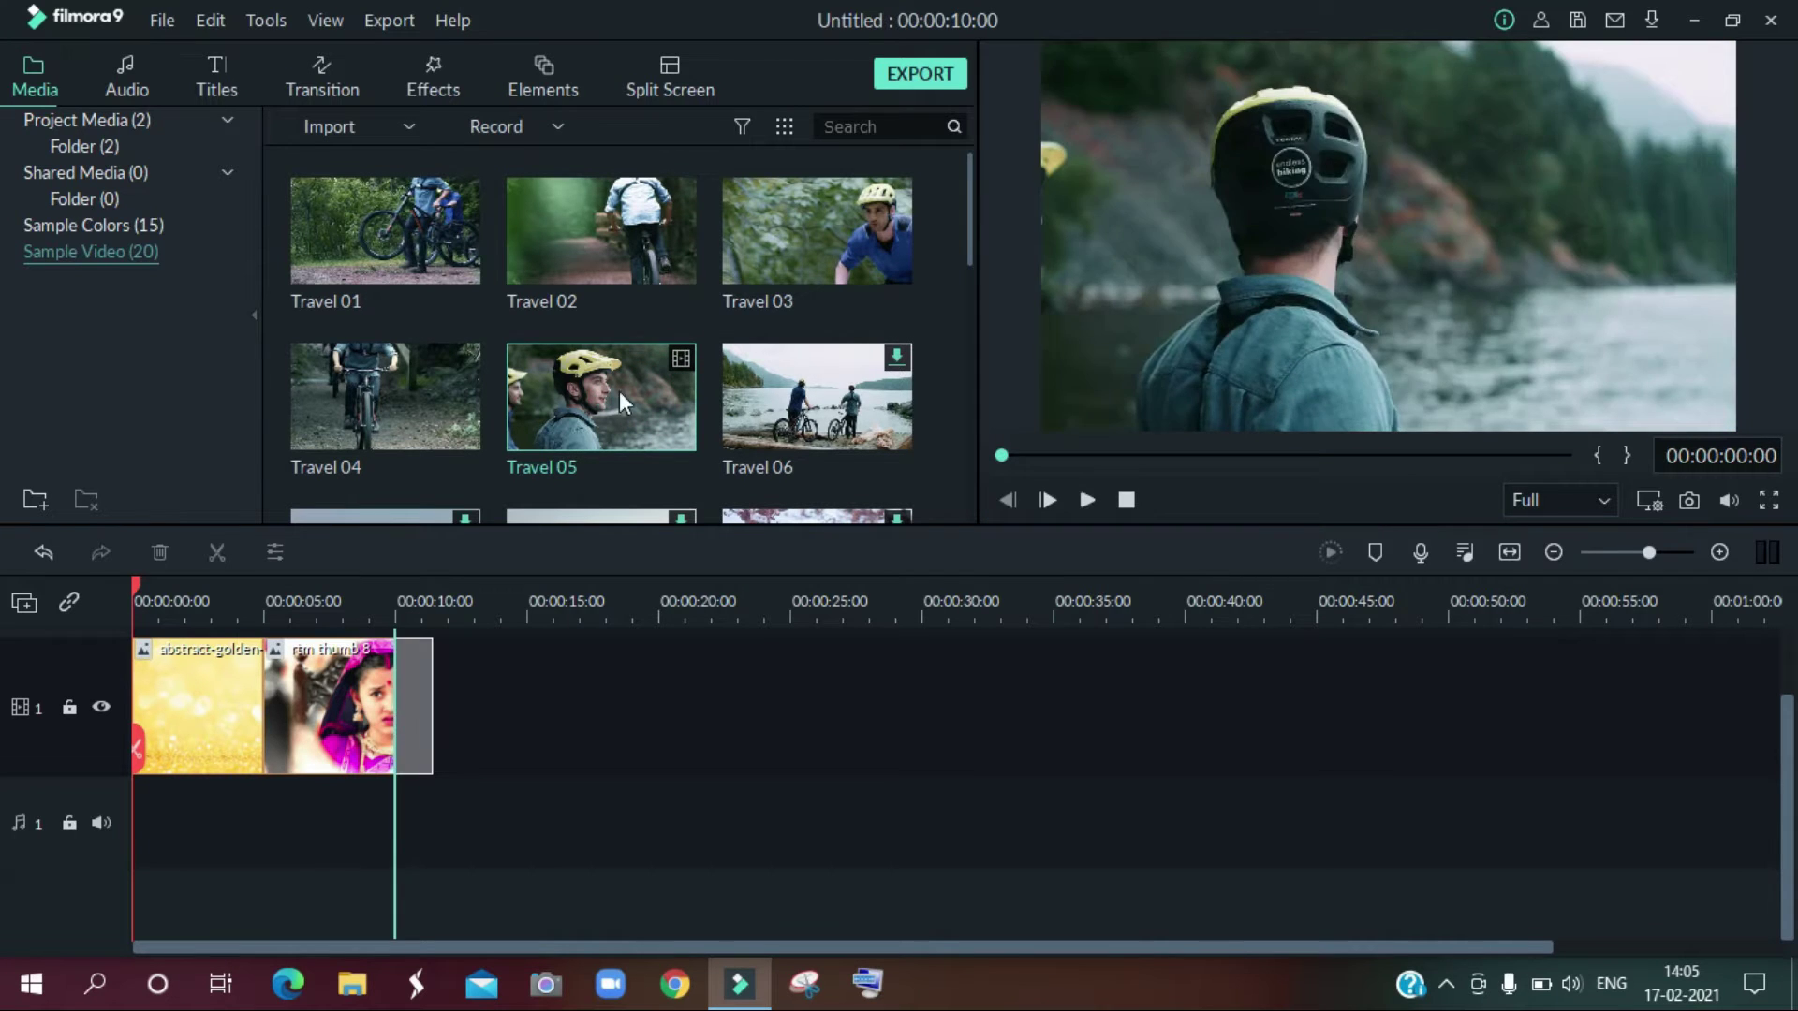
{"action": "left_click_drag", "start_coordinate": [468, 384], "coordinate": [435, 704]}
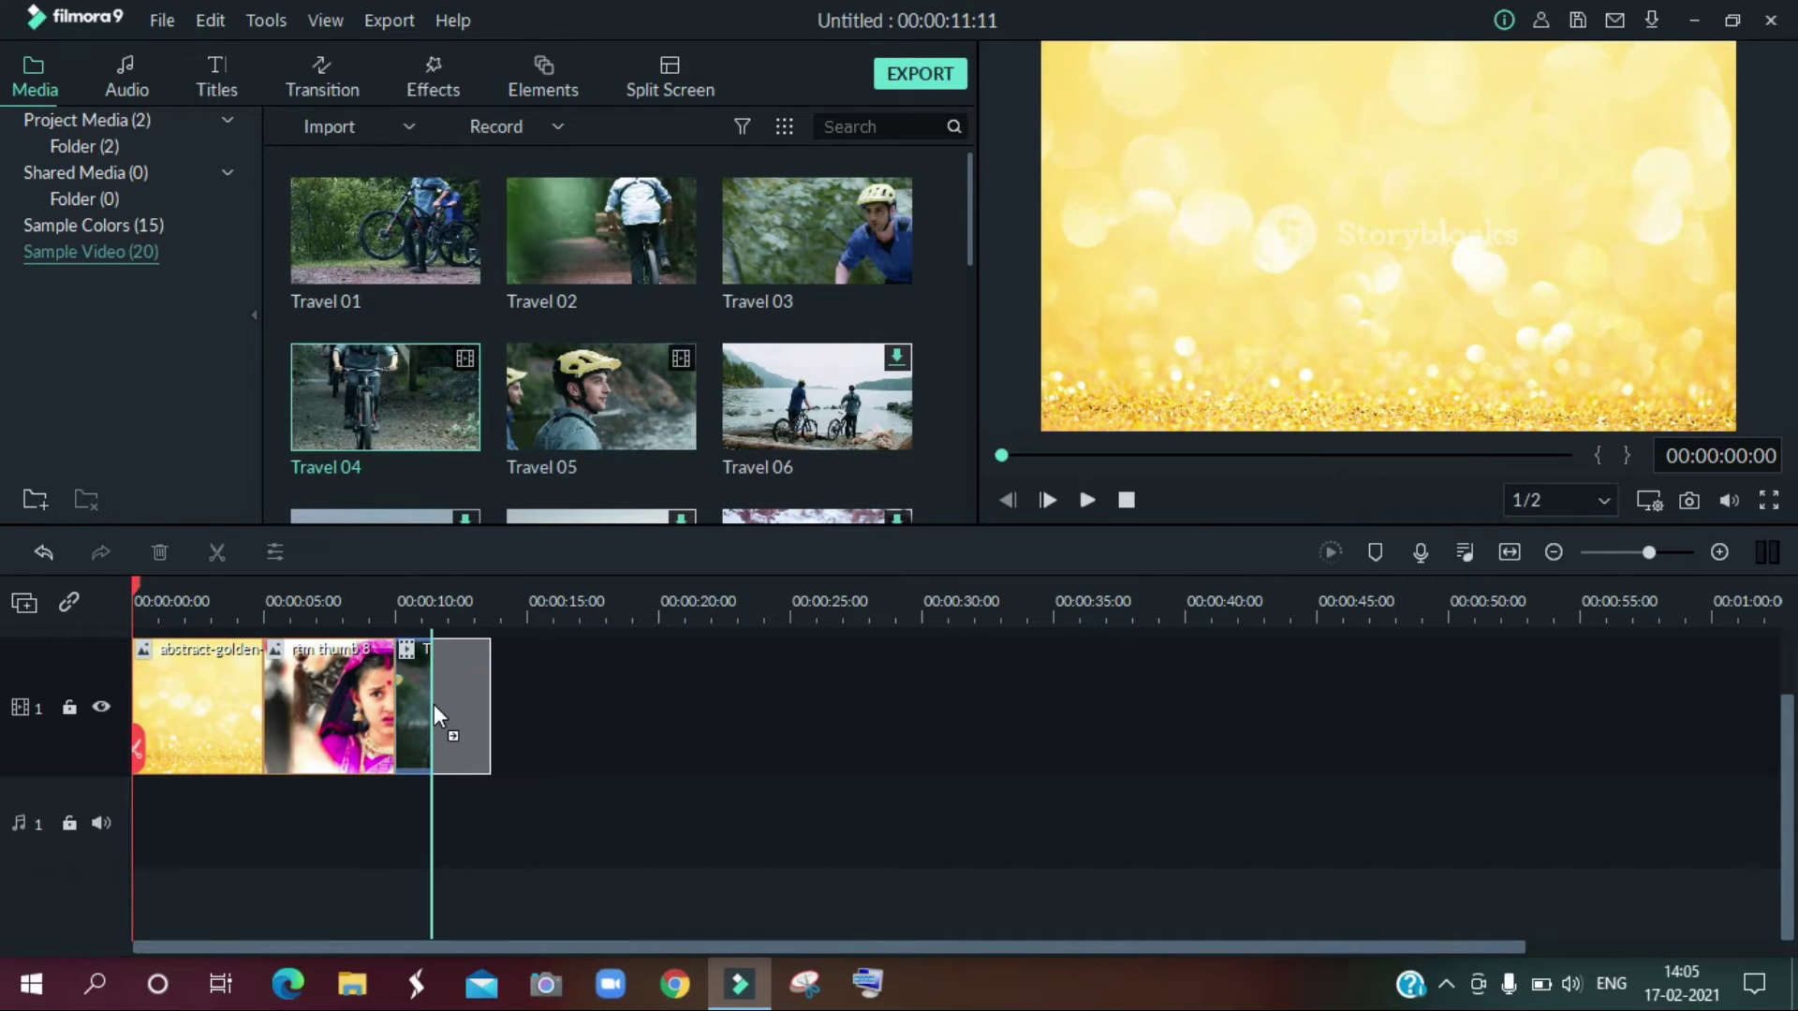
Step: Return to the project media and play through the assembled clips, pausing near the end of the last one
{"action": "left_click", "coordinate": [96, 110]}
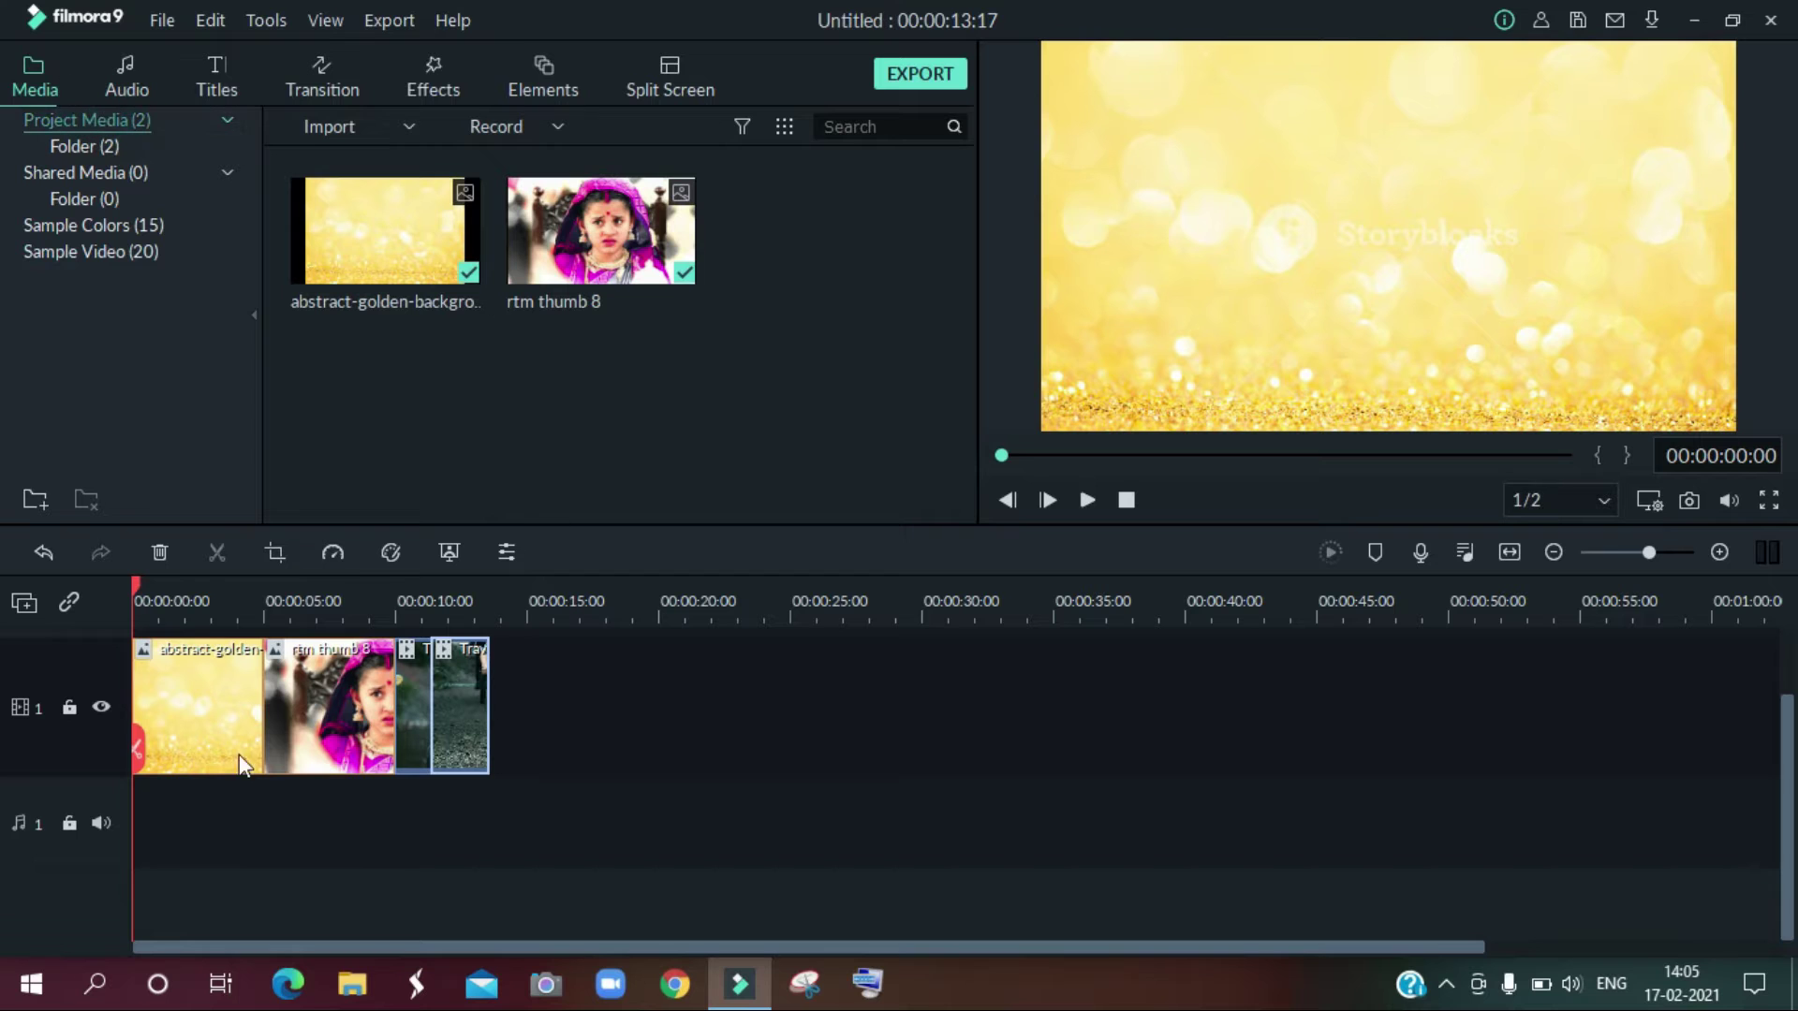
{"action": "left_click", "coordinate": [1087, 500]}
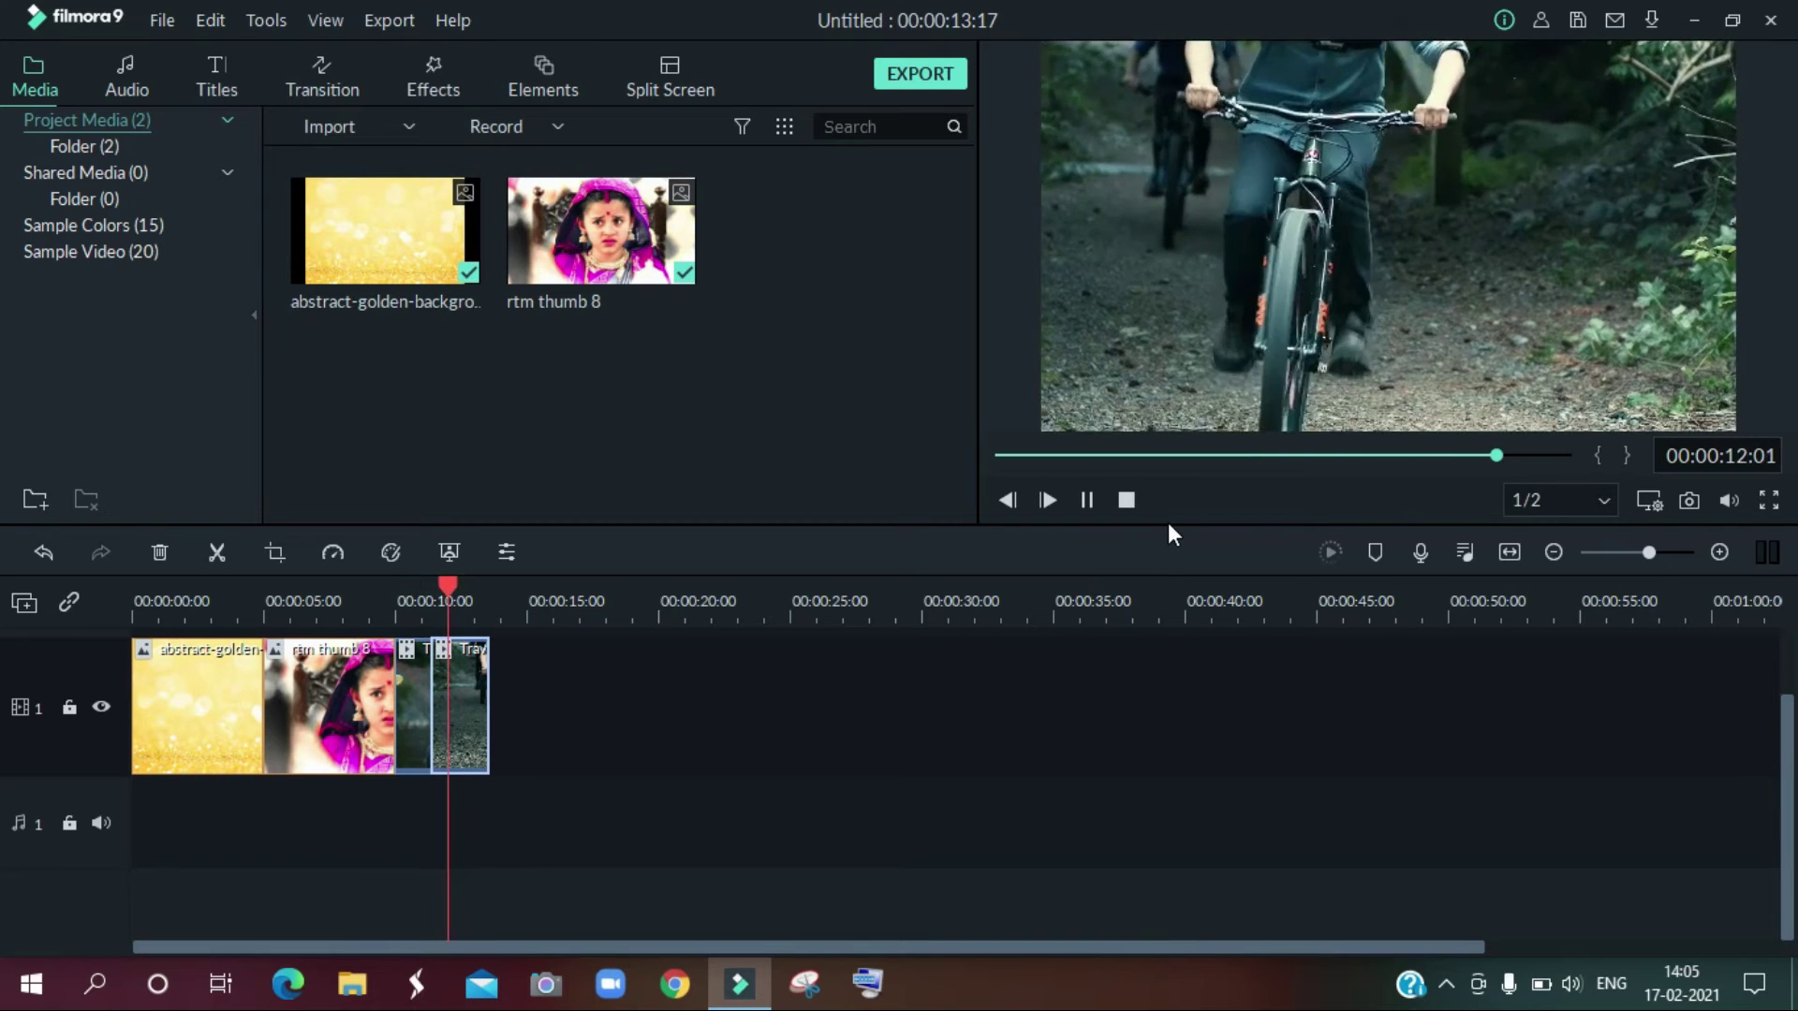
{"action": "left_click", "coordinate": [1086, 500]}
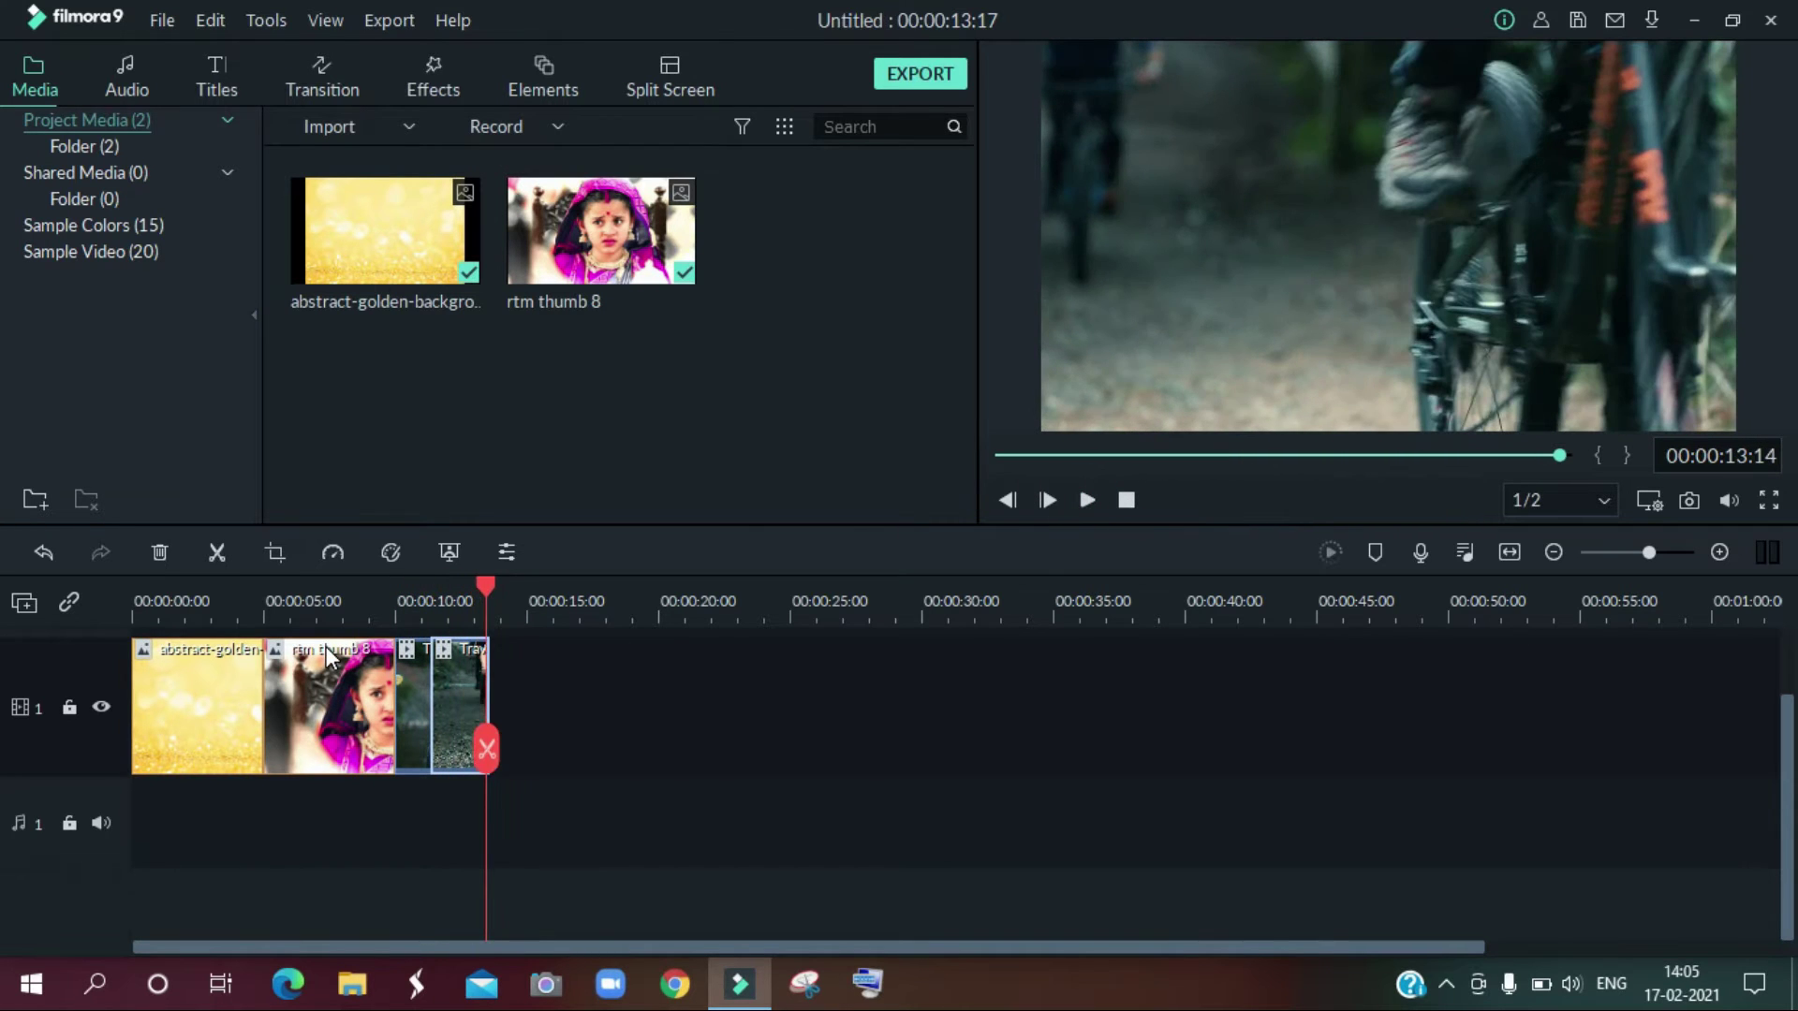
Step: Delete the rtm thumb 8 clip from the timeline
{"action": "right_click", "coordinate": [352, 702]}
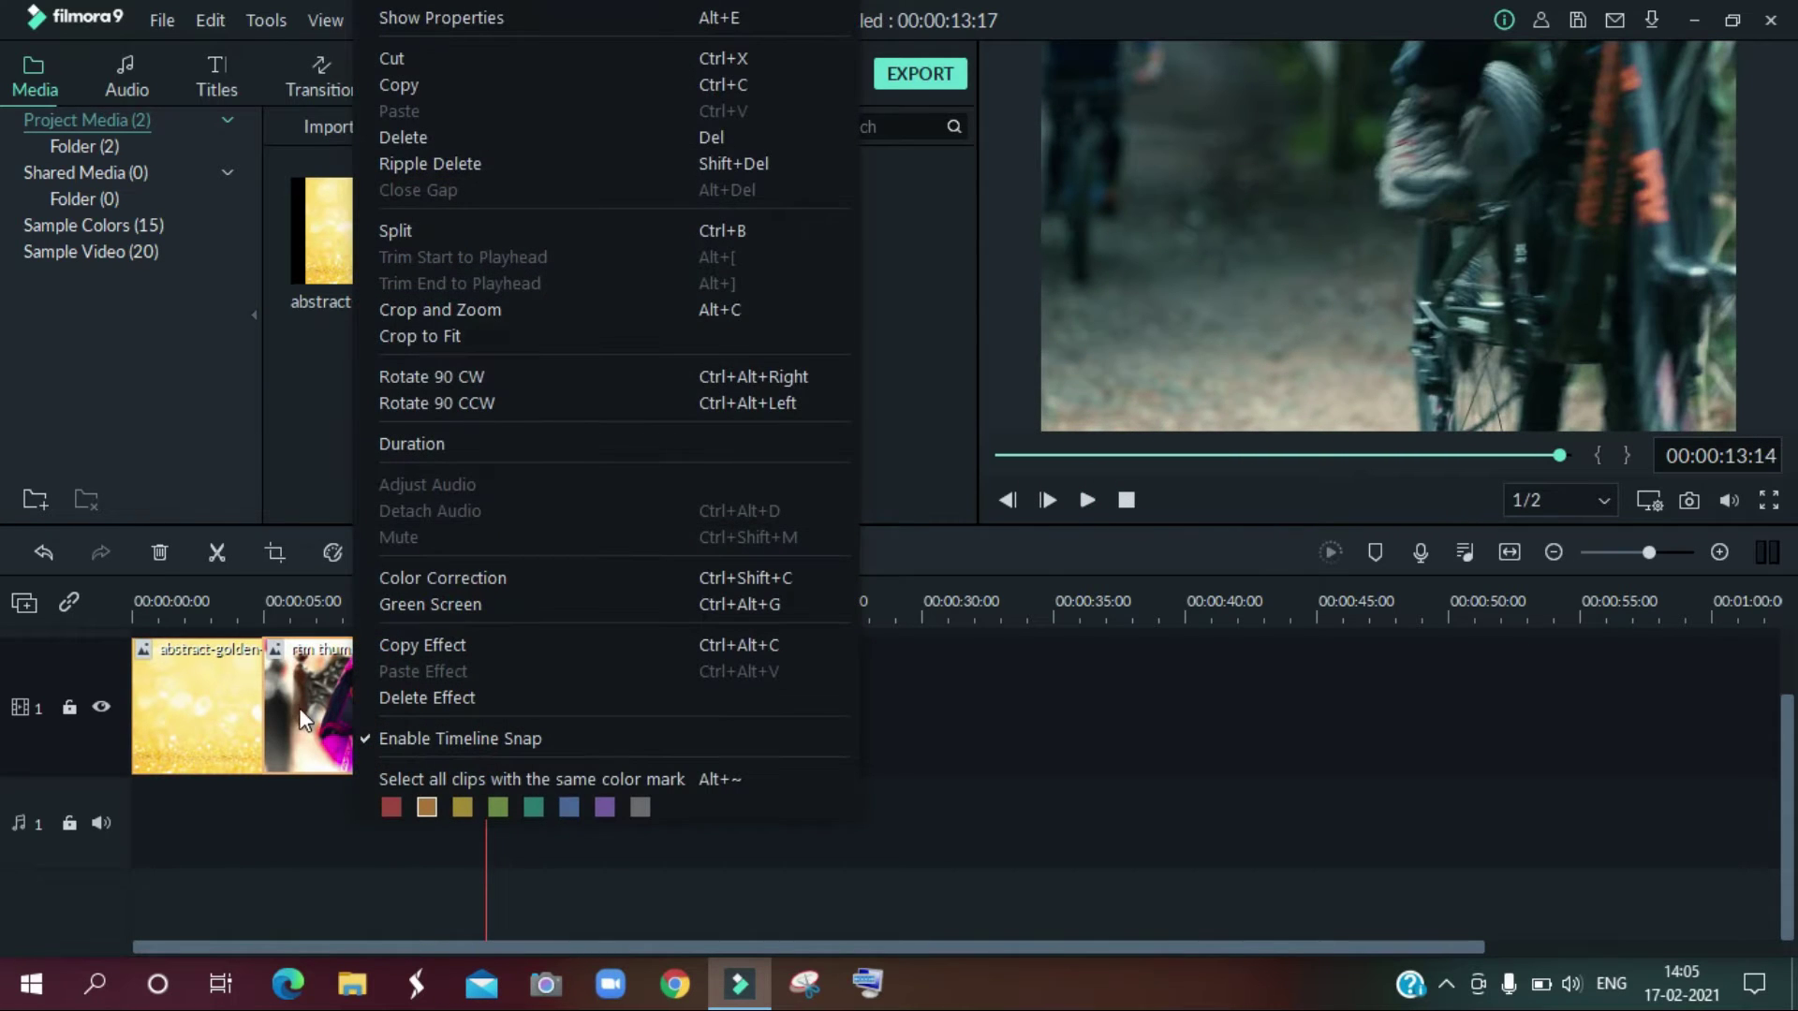
{"action": "left_click", "coordinate": [433, 140]}
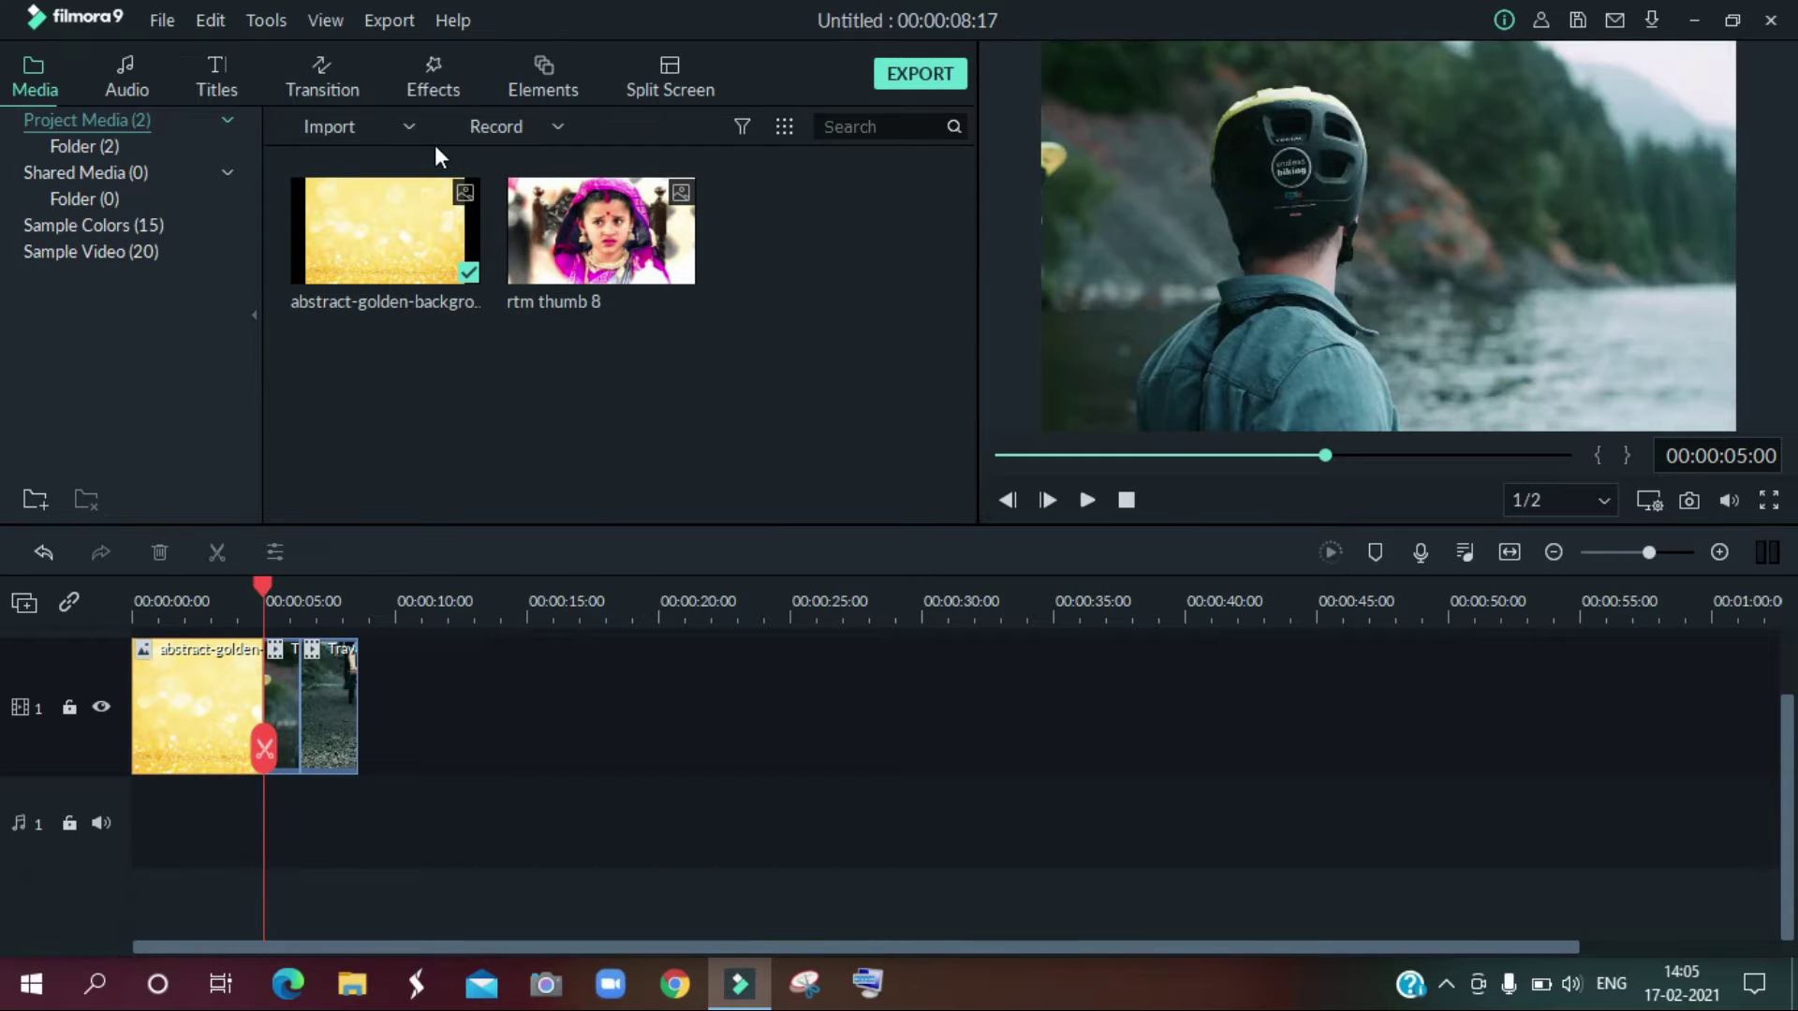
Step: Add the Gradient 6 sample color after the last Travel clip and extend its end to about 20 seconds
{"action": "left_click", "coordinate": [76, 226]}
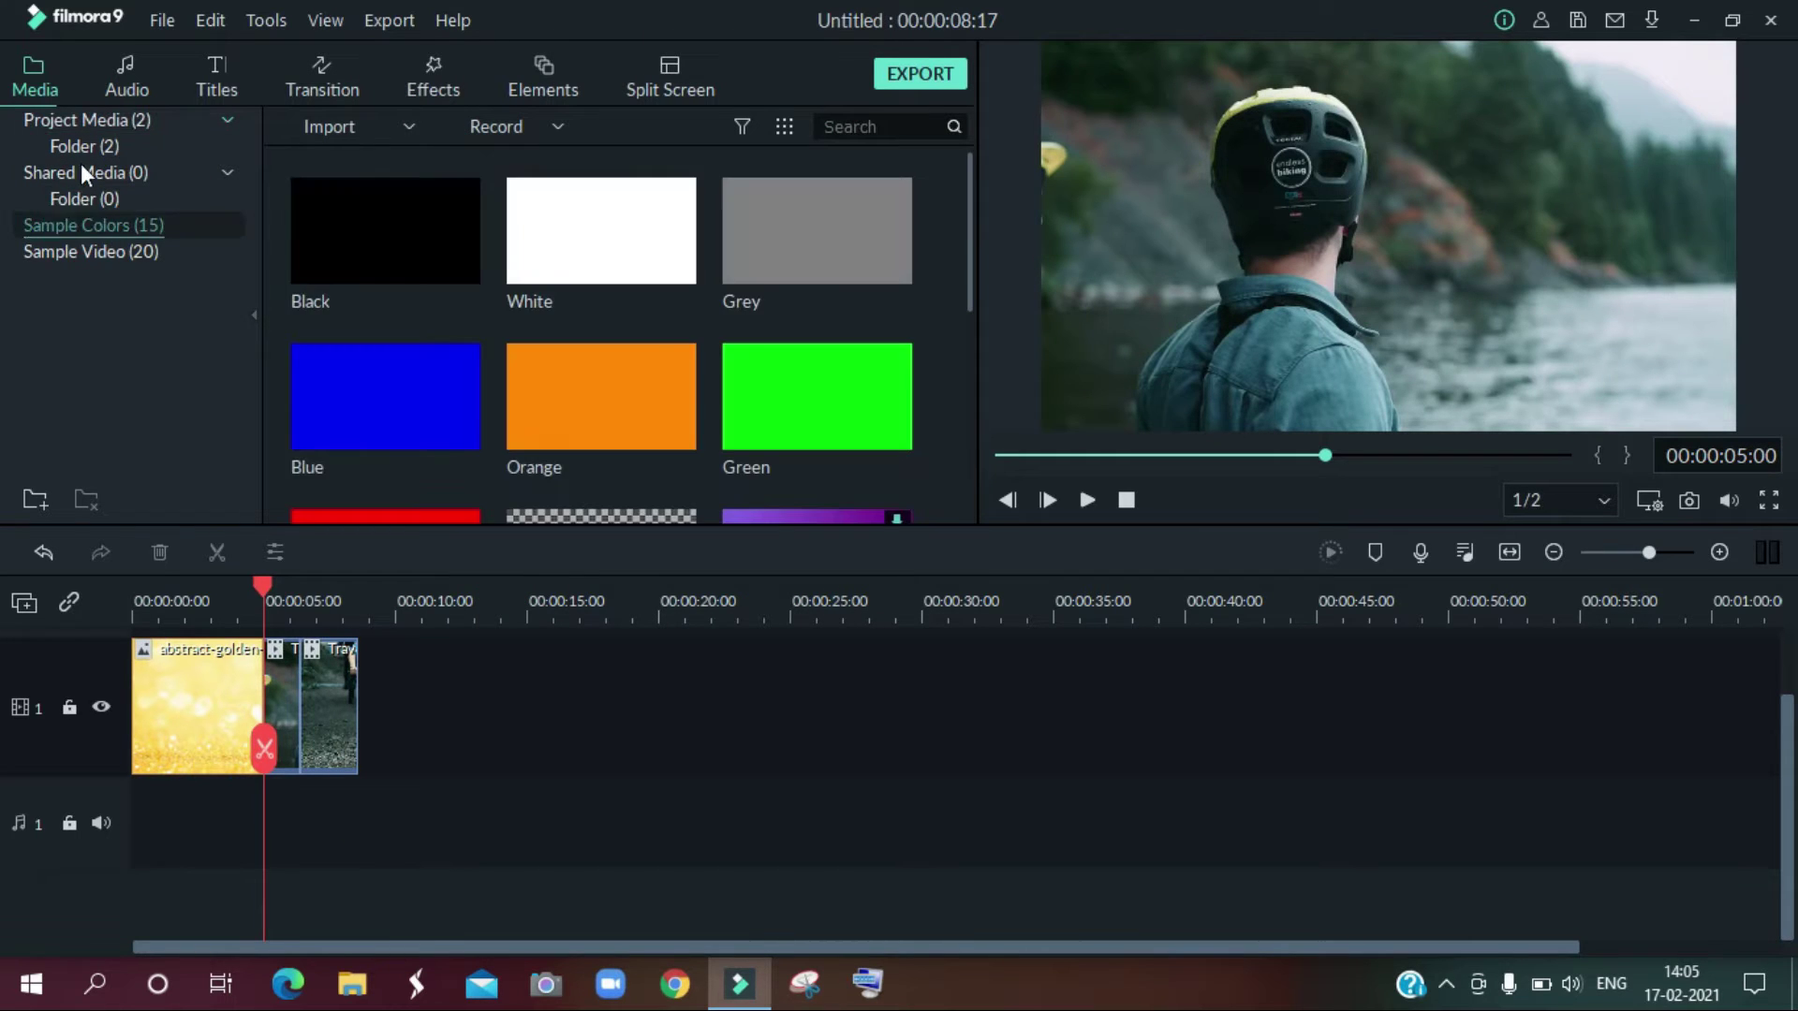
{"action": "scroll", "coordinate": [779, 397], "scroll_direction": "down", "scroll_amount": 4}
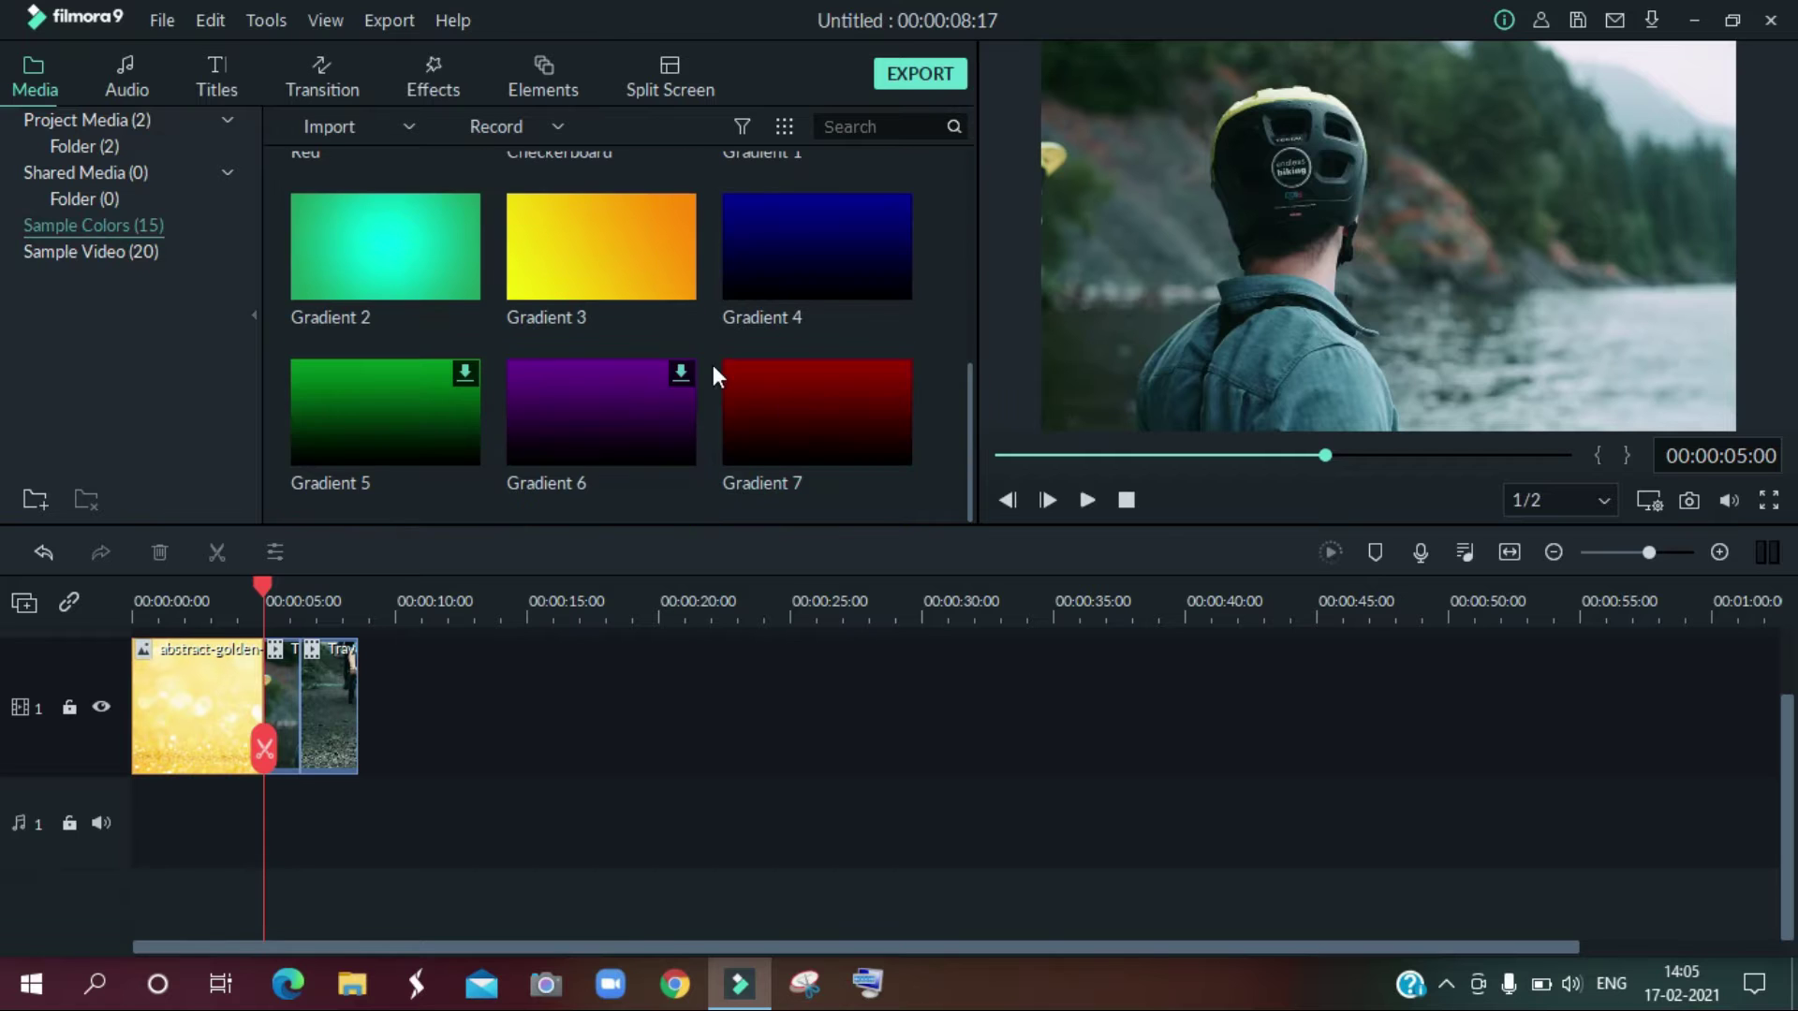
{"action": "left_click_drag", "start_coordinate": [665, 412], "coordinate": [376, 689]}
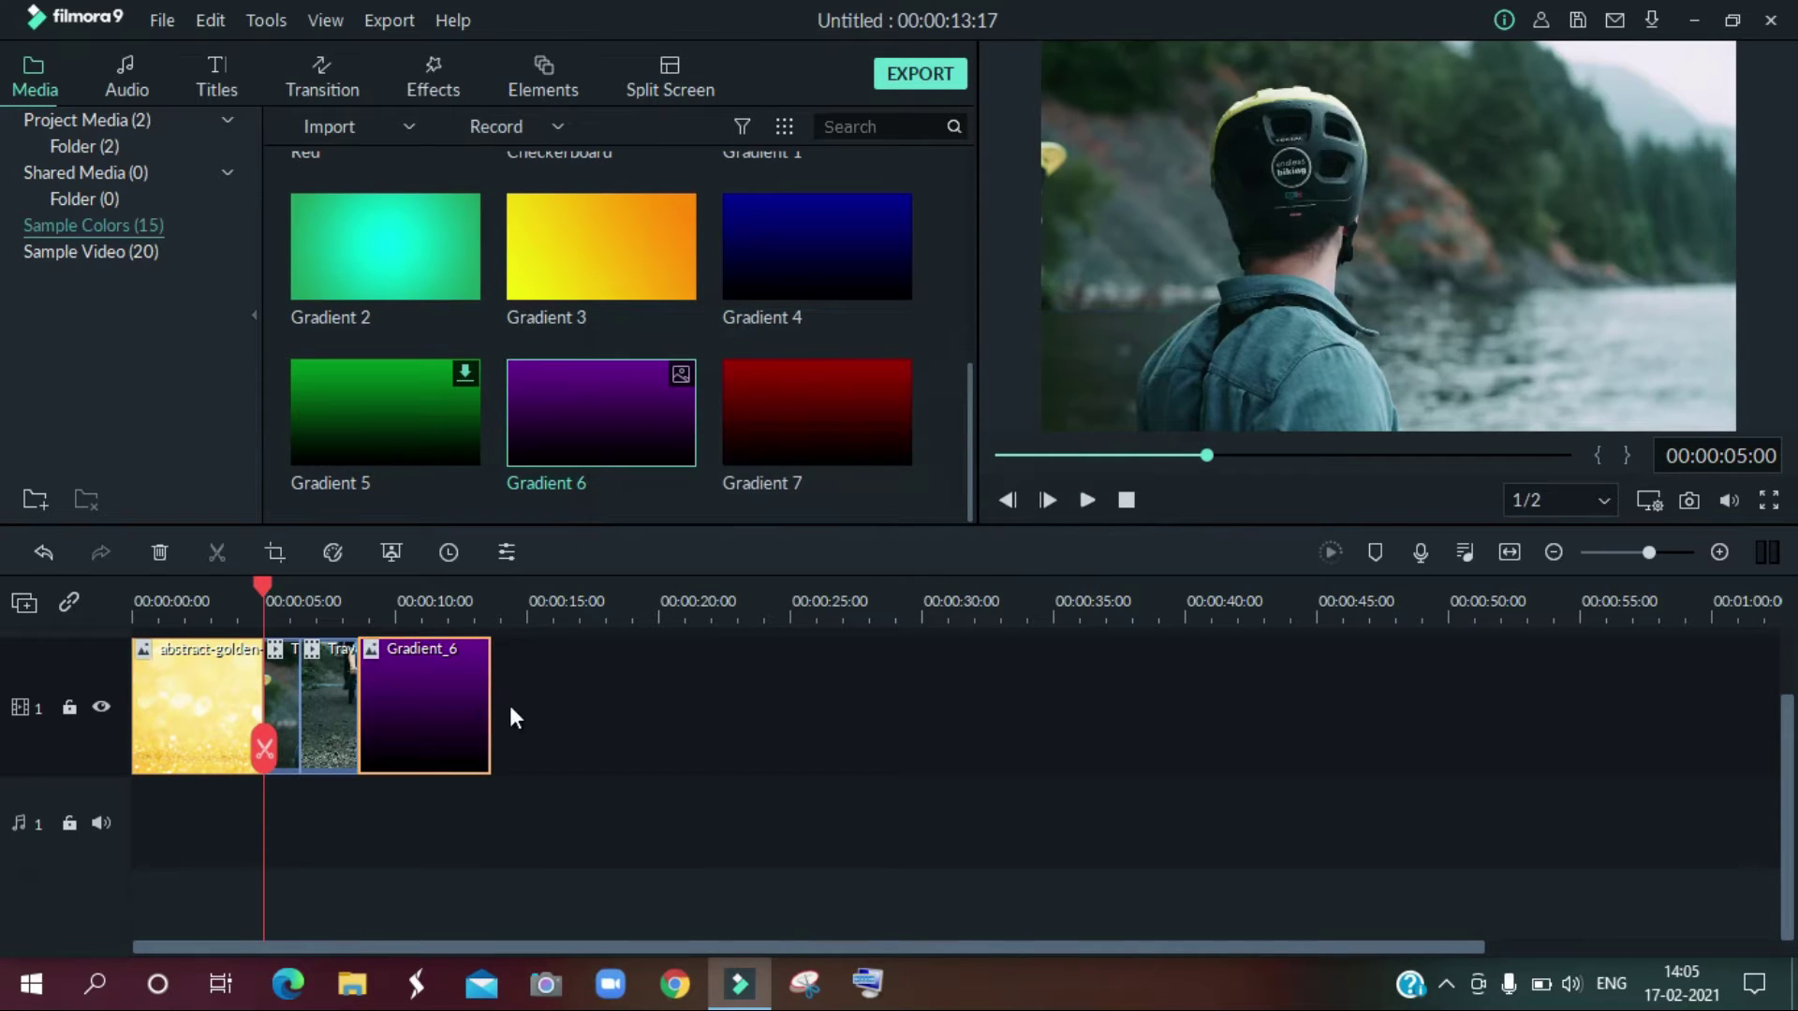
{"action": "left_click_drag", "start_coordinate": [491, 702], "coordinate": [661, 708]}
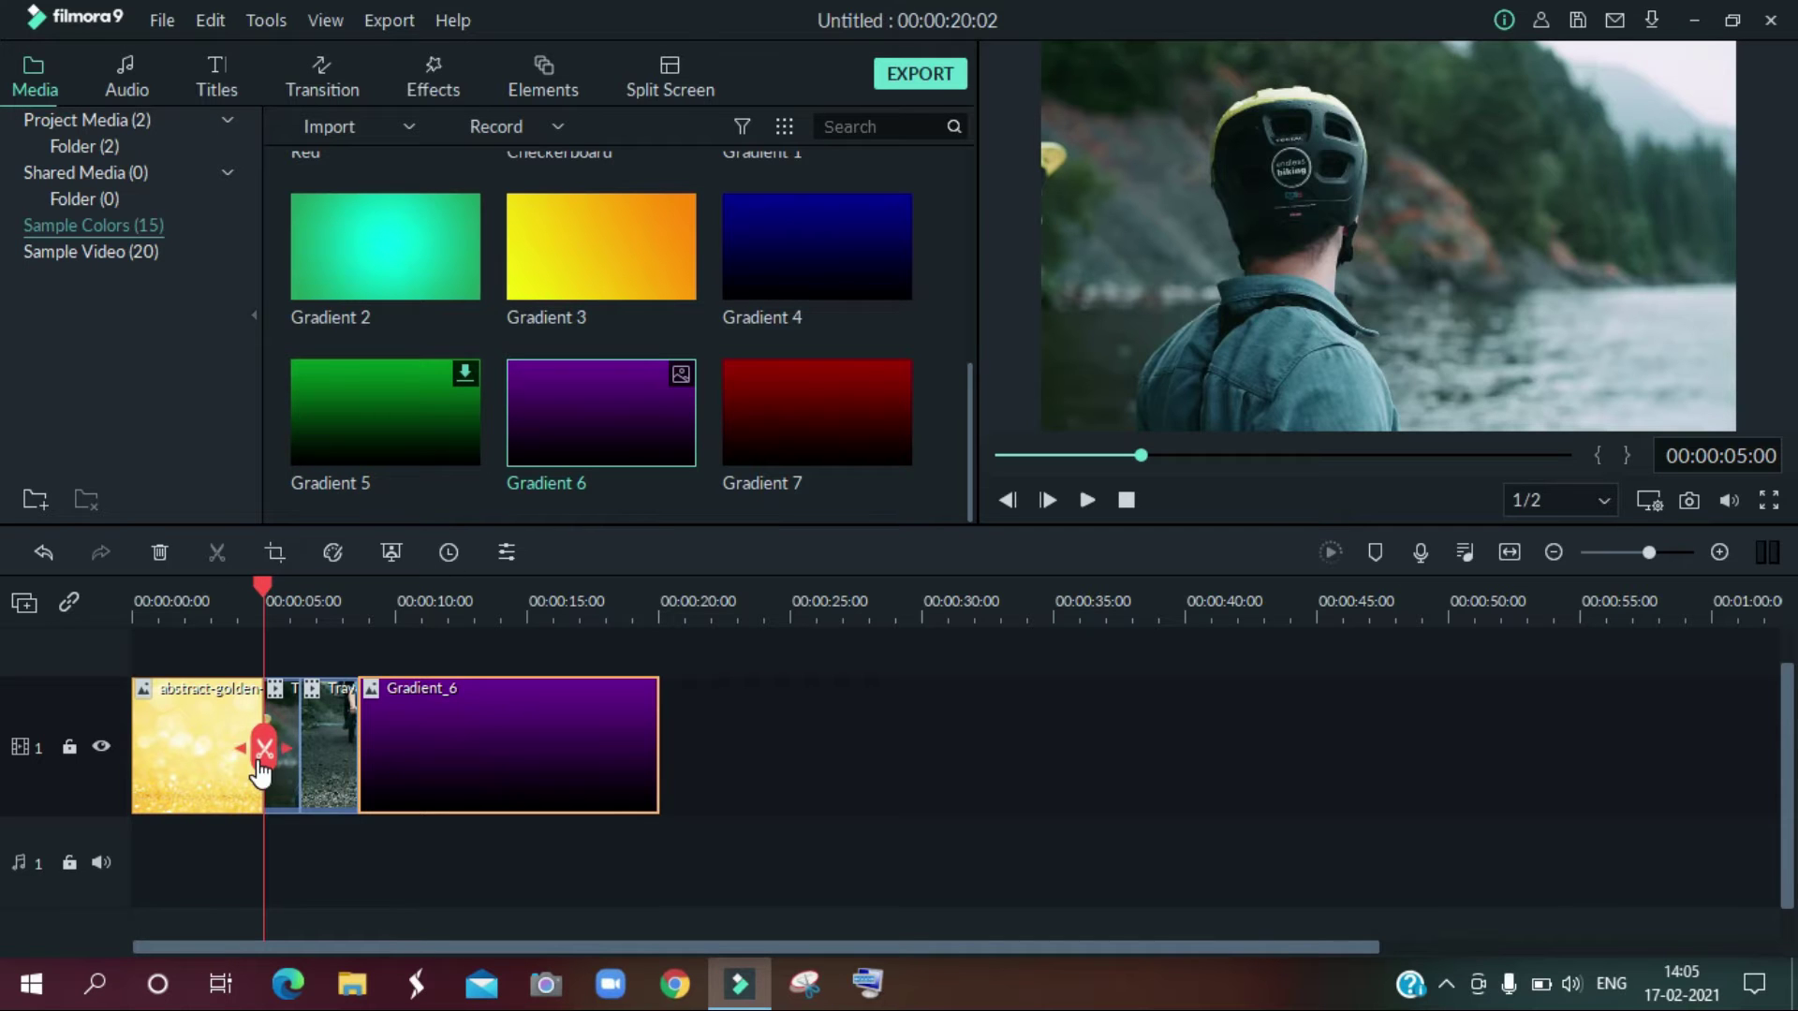
Step: Play the timeline through the Travel clips into the purple gradient, returning to the project media, and stop playback
{"action": "left_click", "coordinate": [1089, 499]}
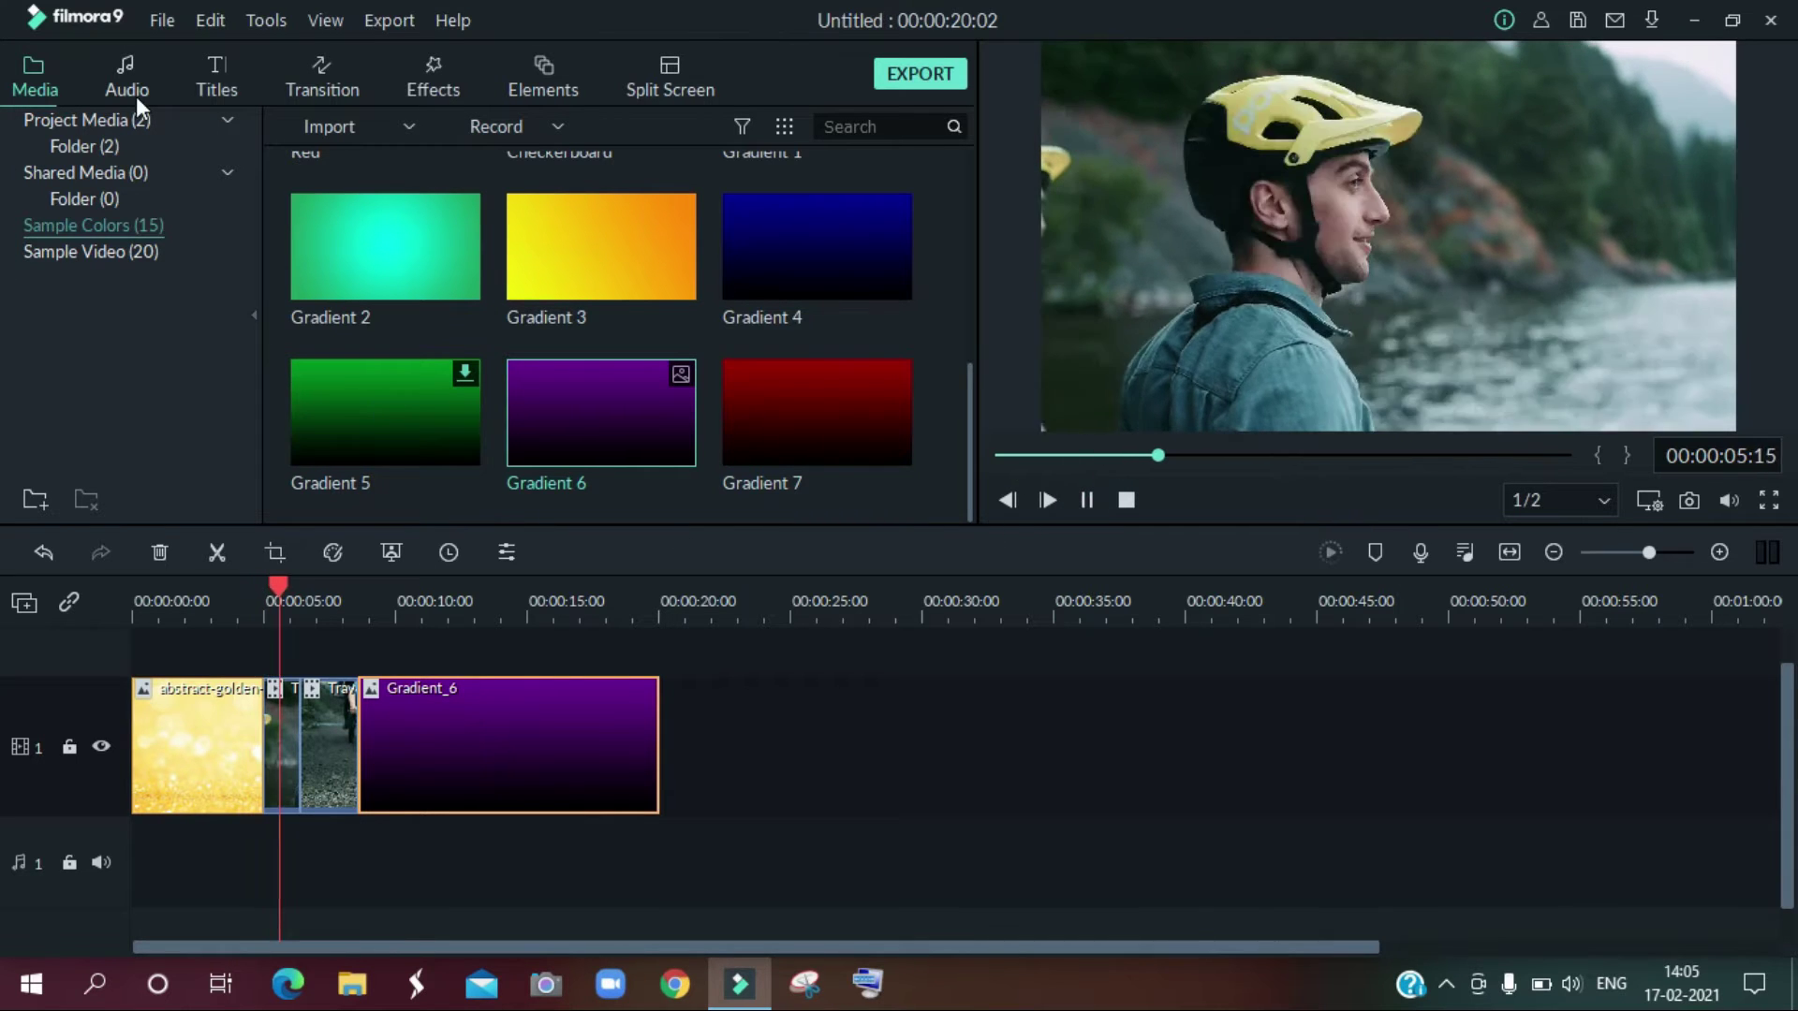
{"action": "left_click", "coordinate": [131, 122]}
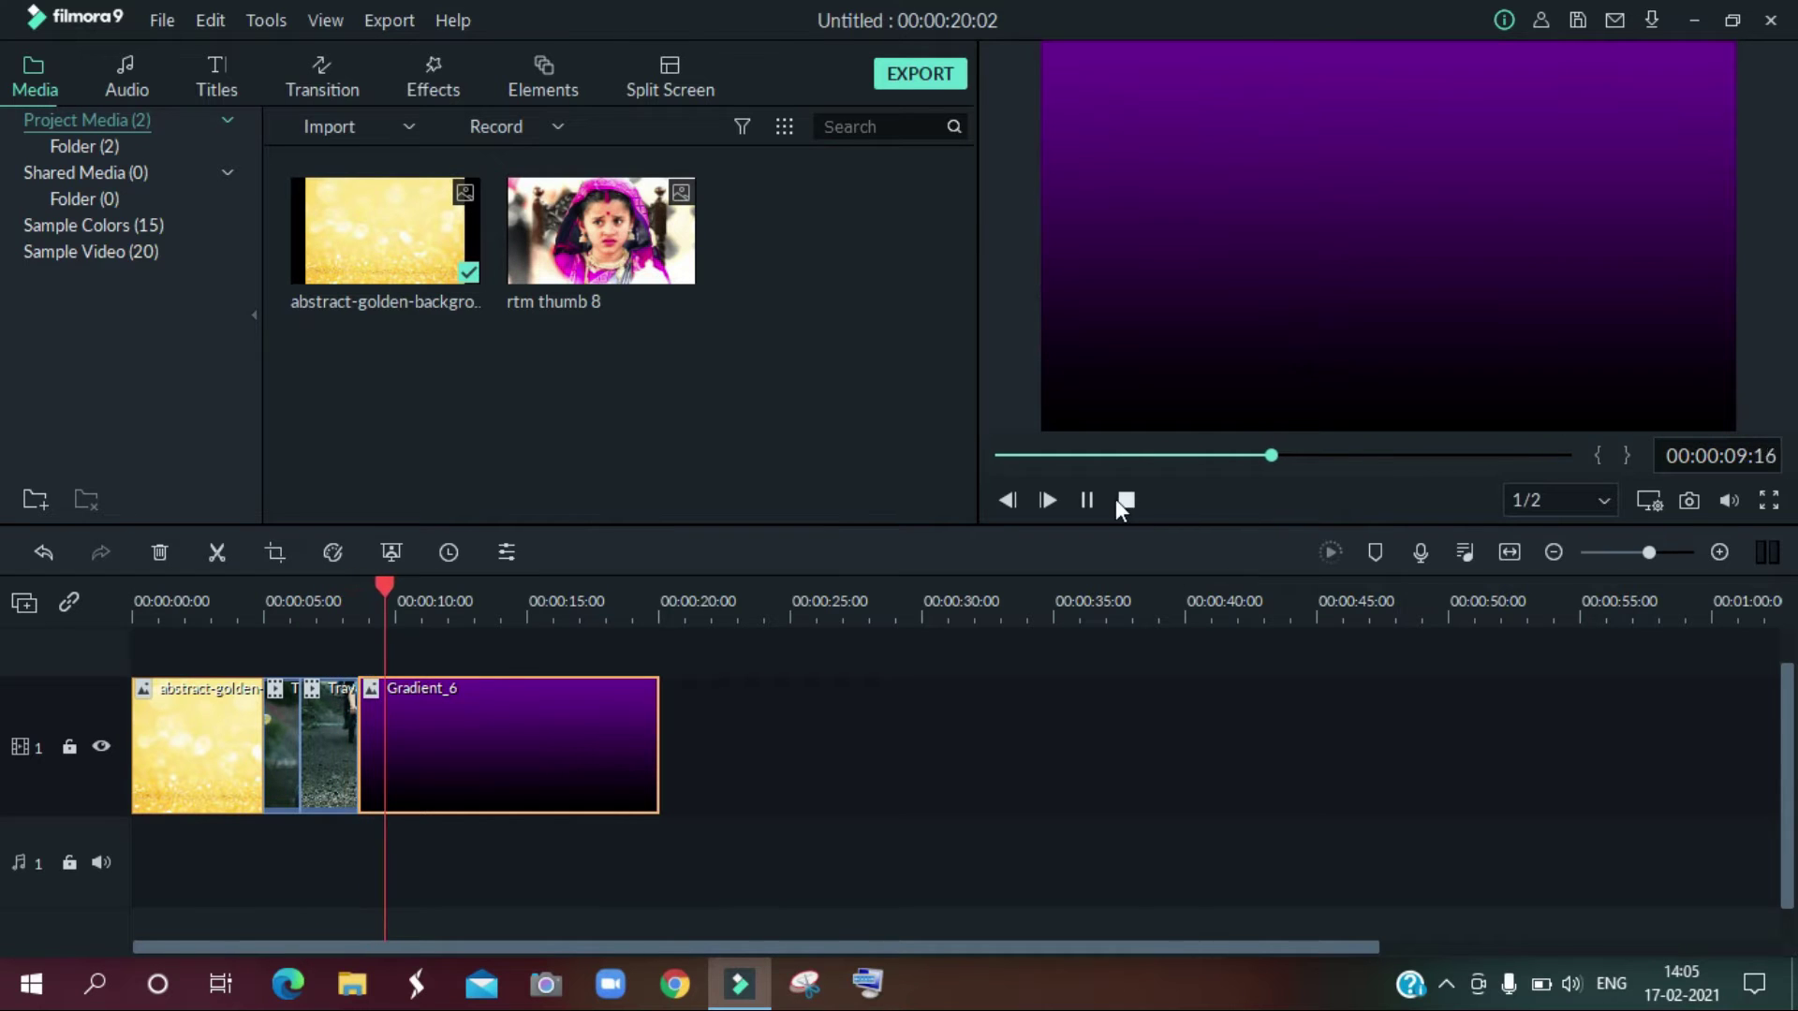
{"action": "left_click", "coordinate": [1126, 500]}
Step: Split the Gradient 6 clip at 00:00:12:00 and delete the part after the cut
{"action": "left_click", "coordinate": [448, 607]}
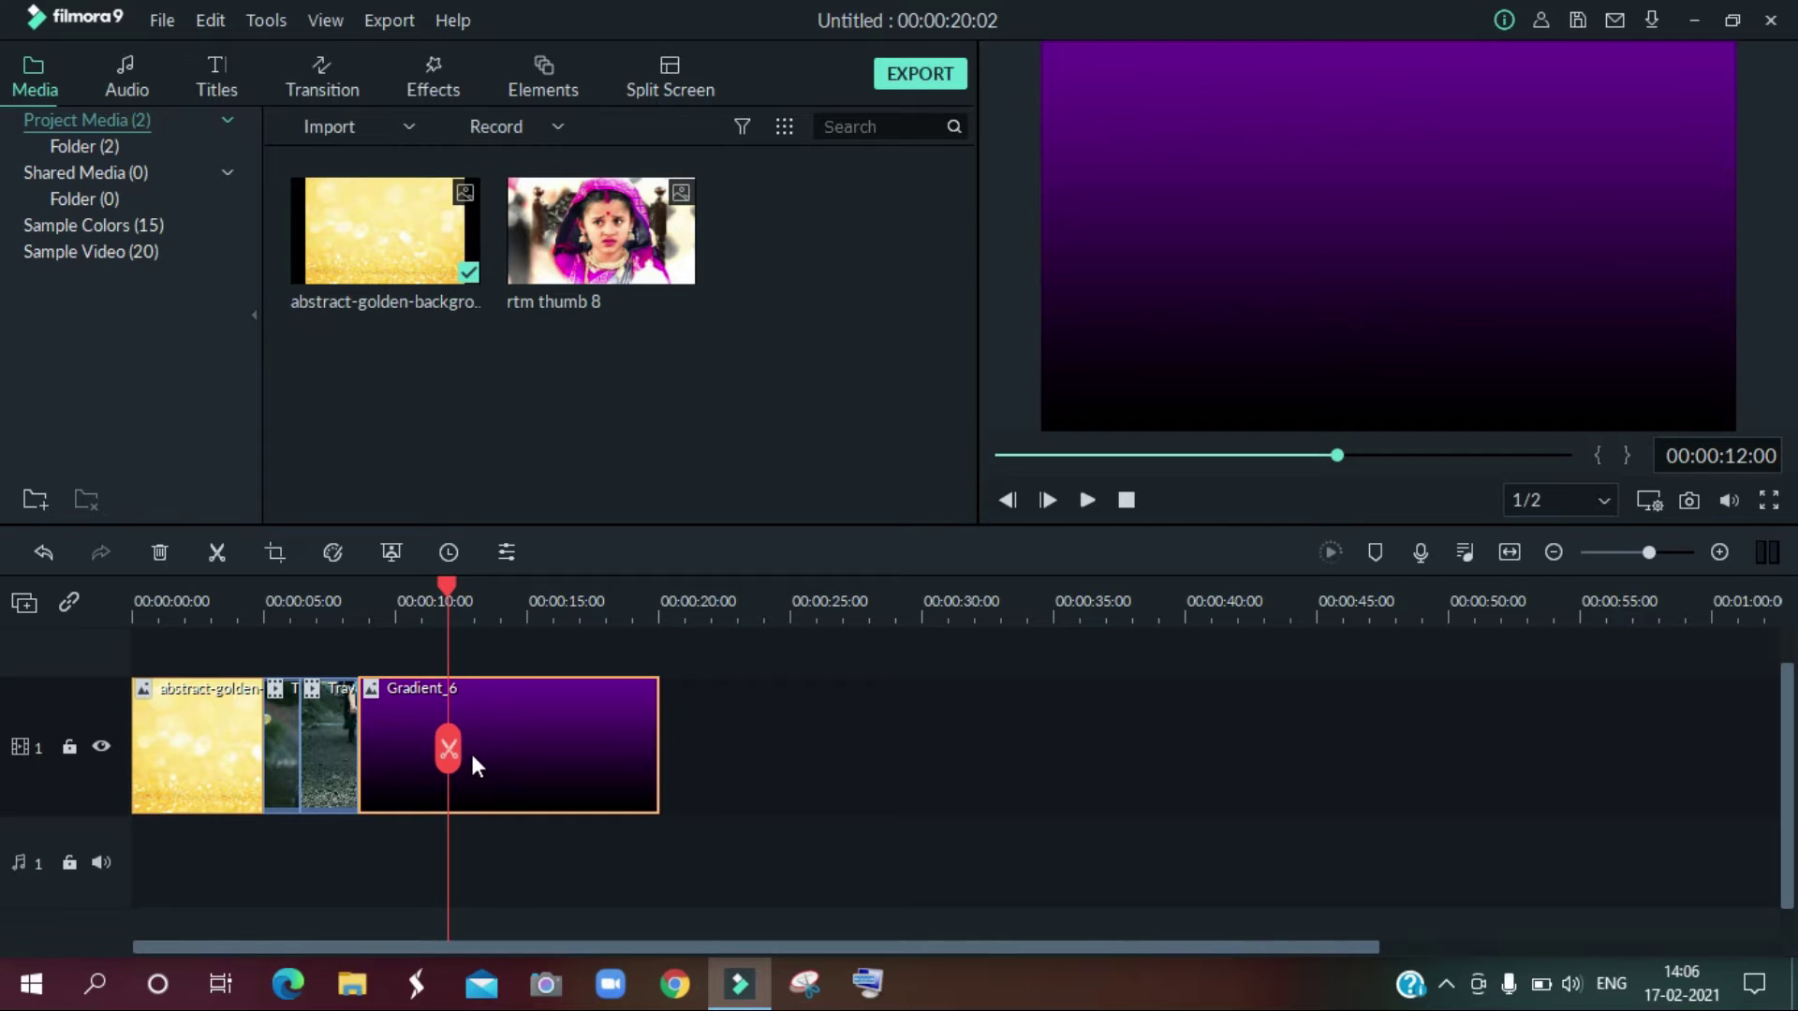
{"action": "left_click", "coordinate": [445, 753]}
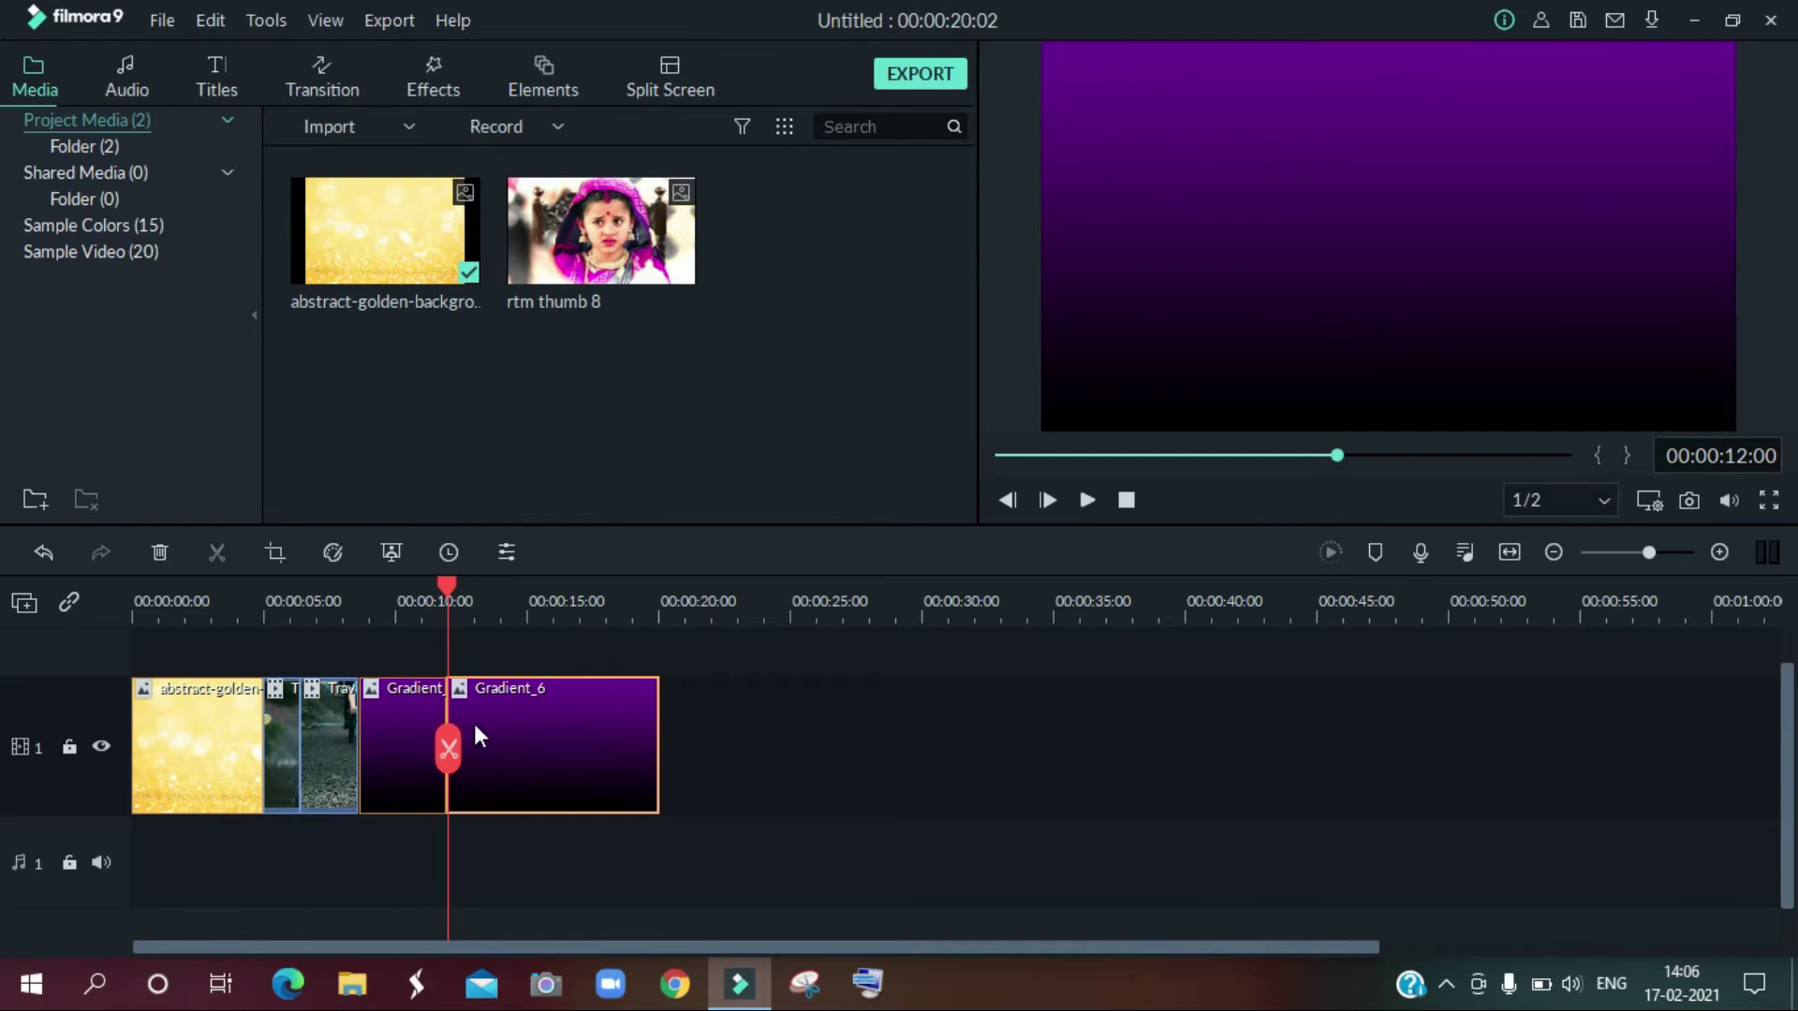
{"action": "left_click", "coordinate": [160, 553]}
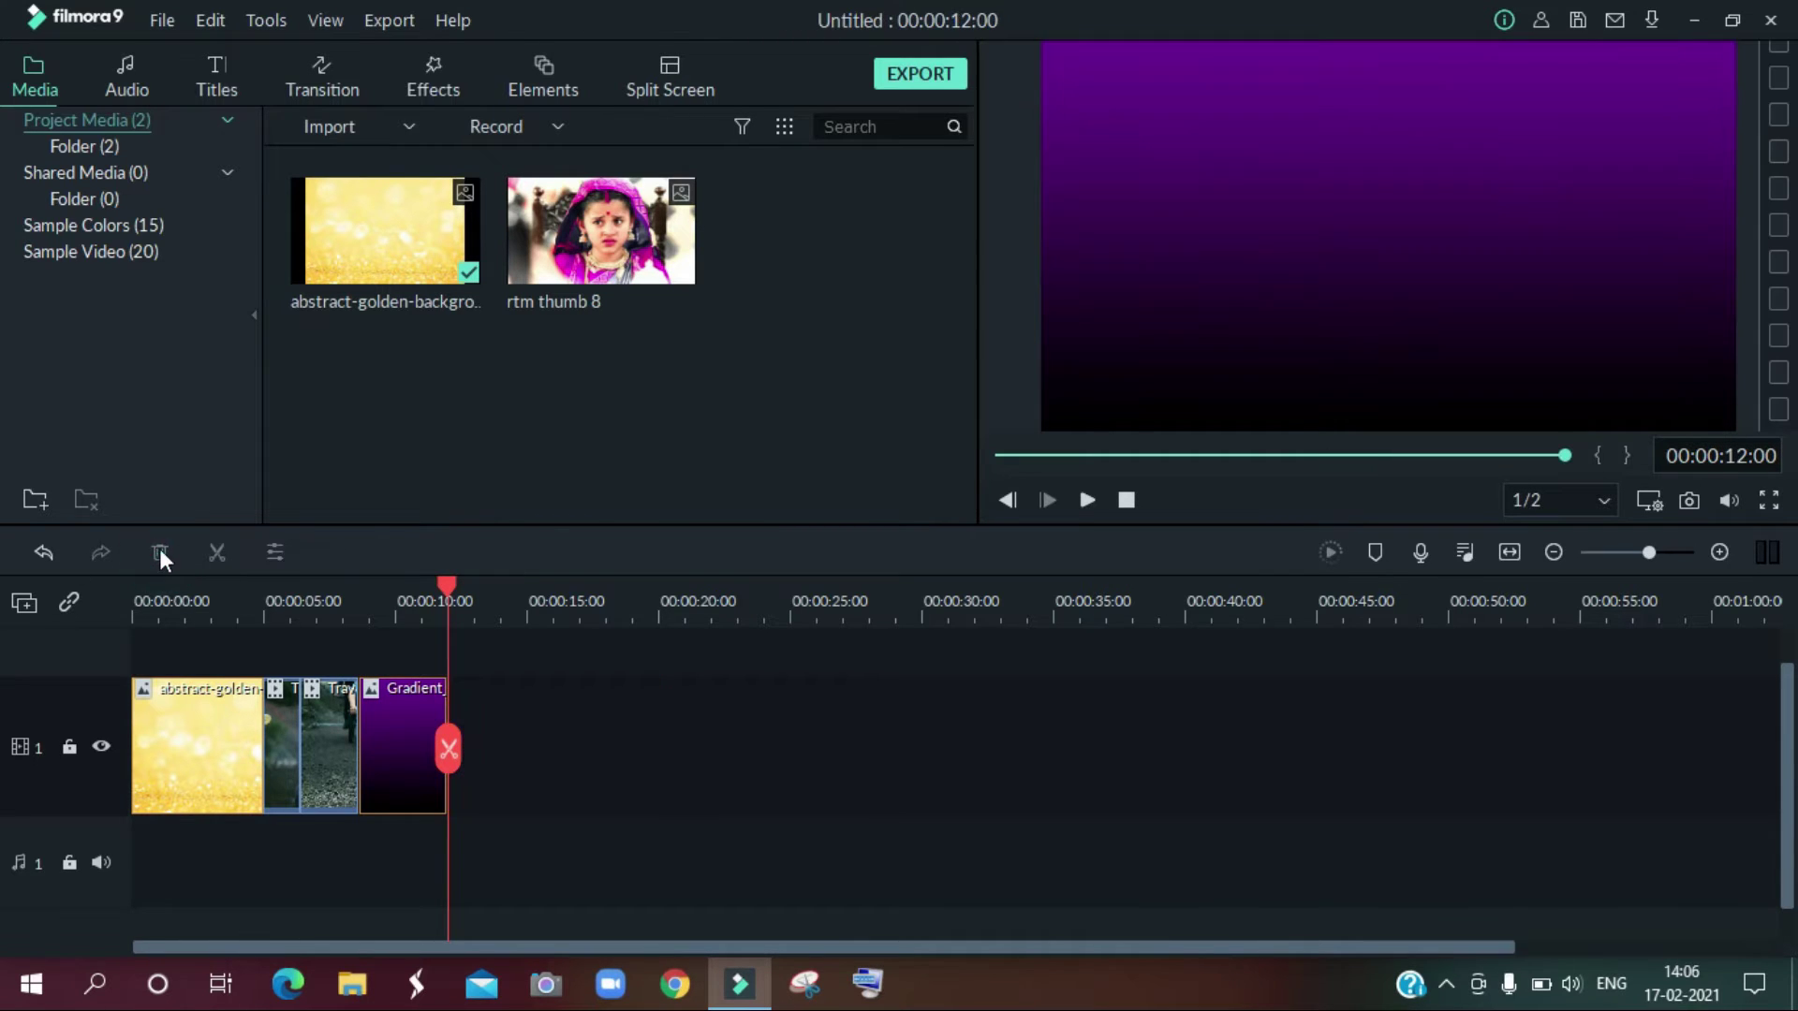
Step: Add the included music track "Since I Started - Roll In Vinocor" at the start of audio track 1
{"action": "left_click", "coordinate": [397, 607]}
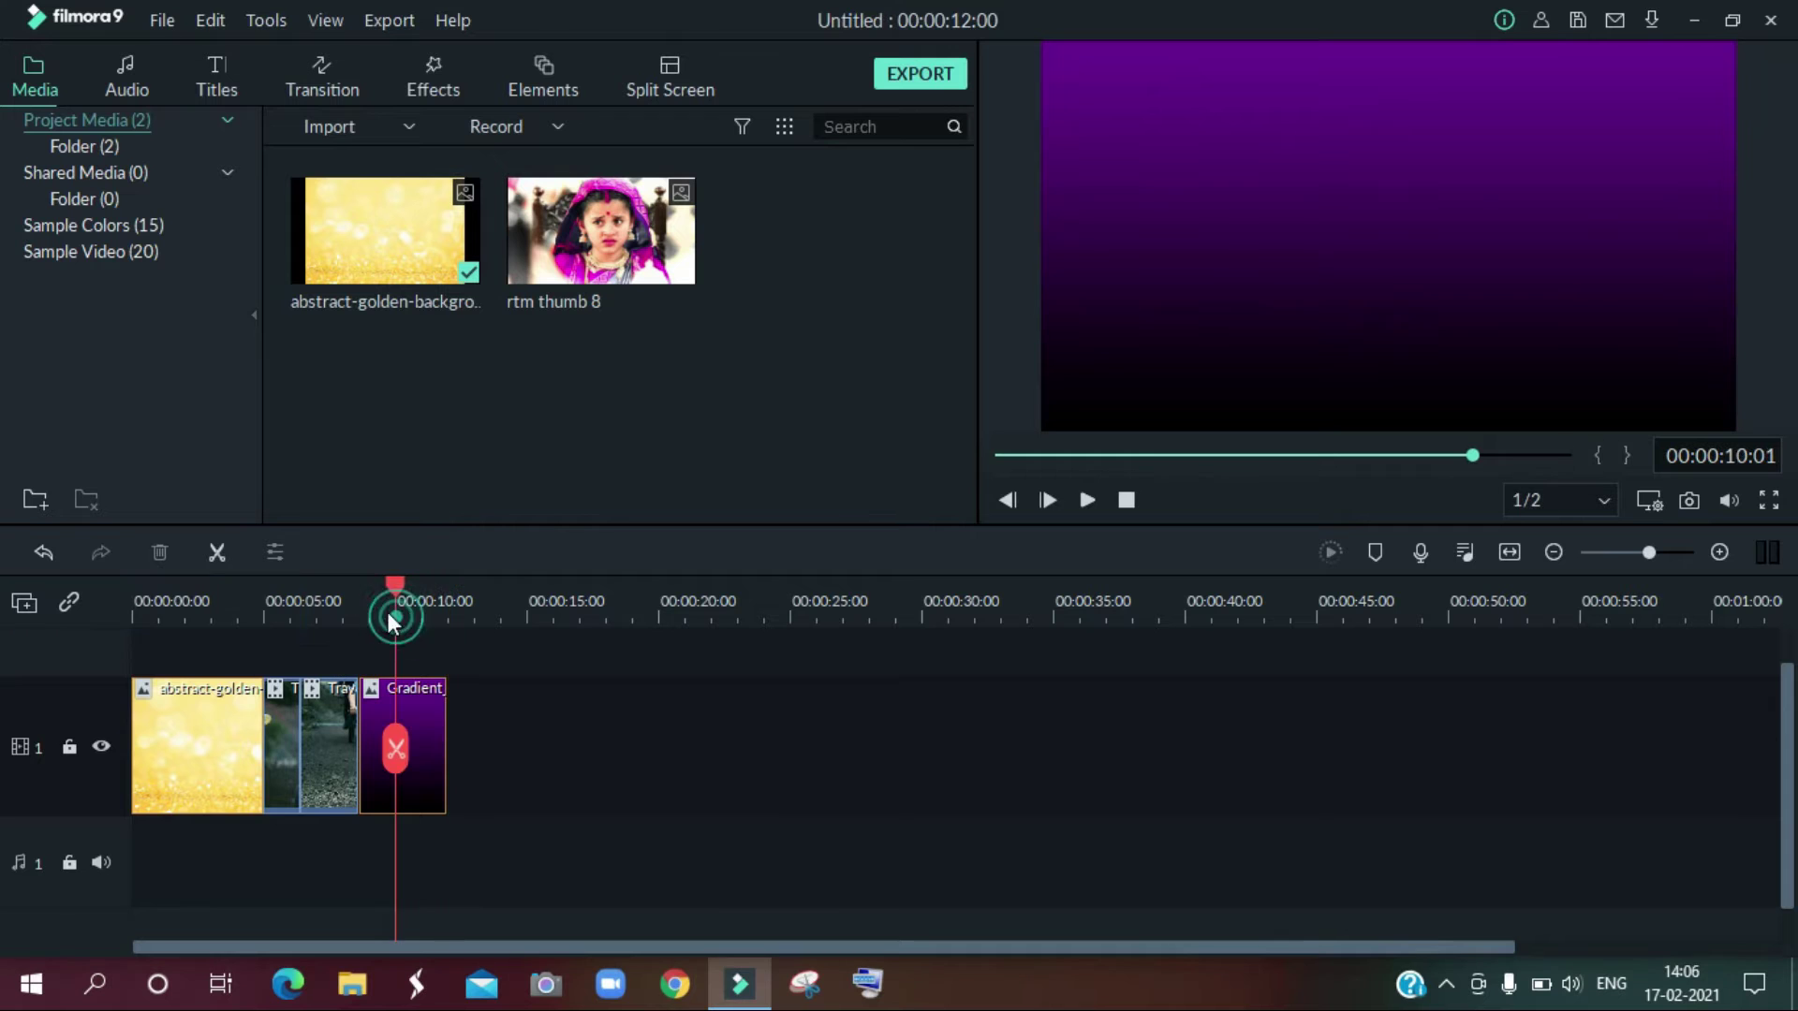
{"action": "left_click", "coordinate": [155, 606]}
{"action": "left_click", "coordinate": [127, 75]}
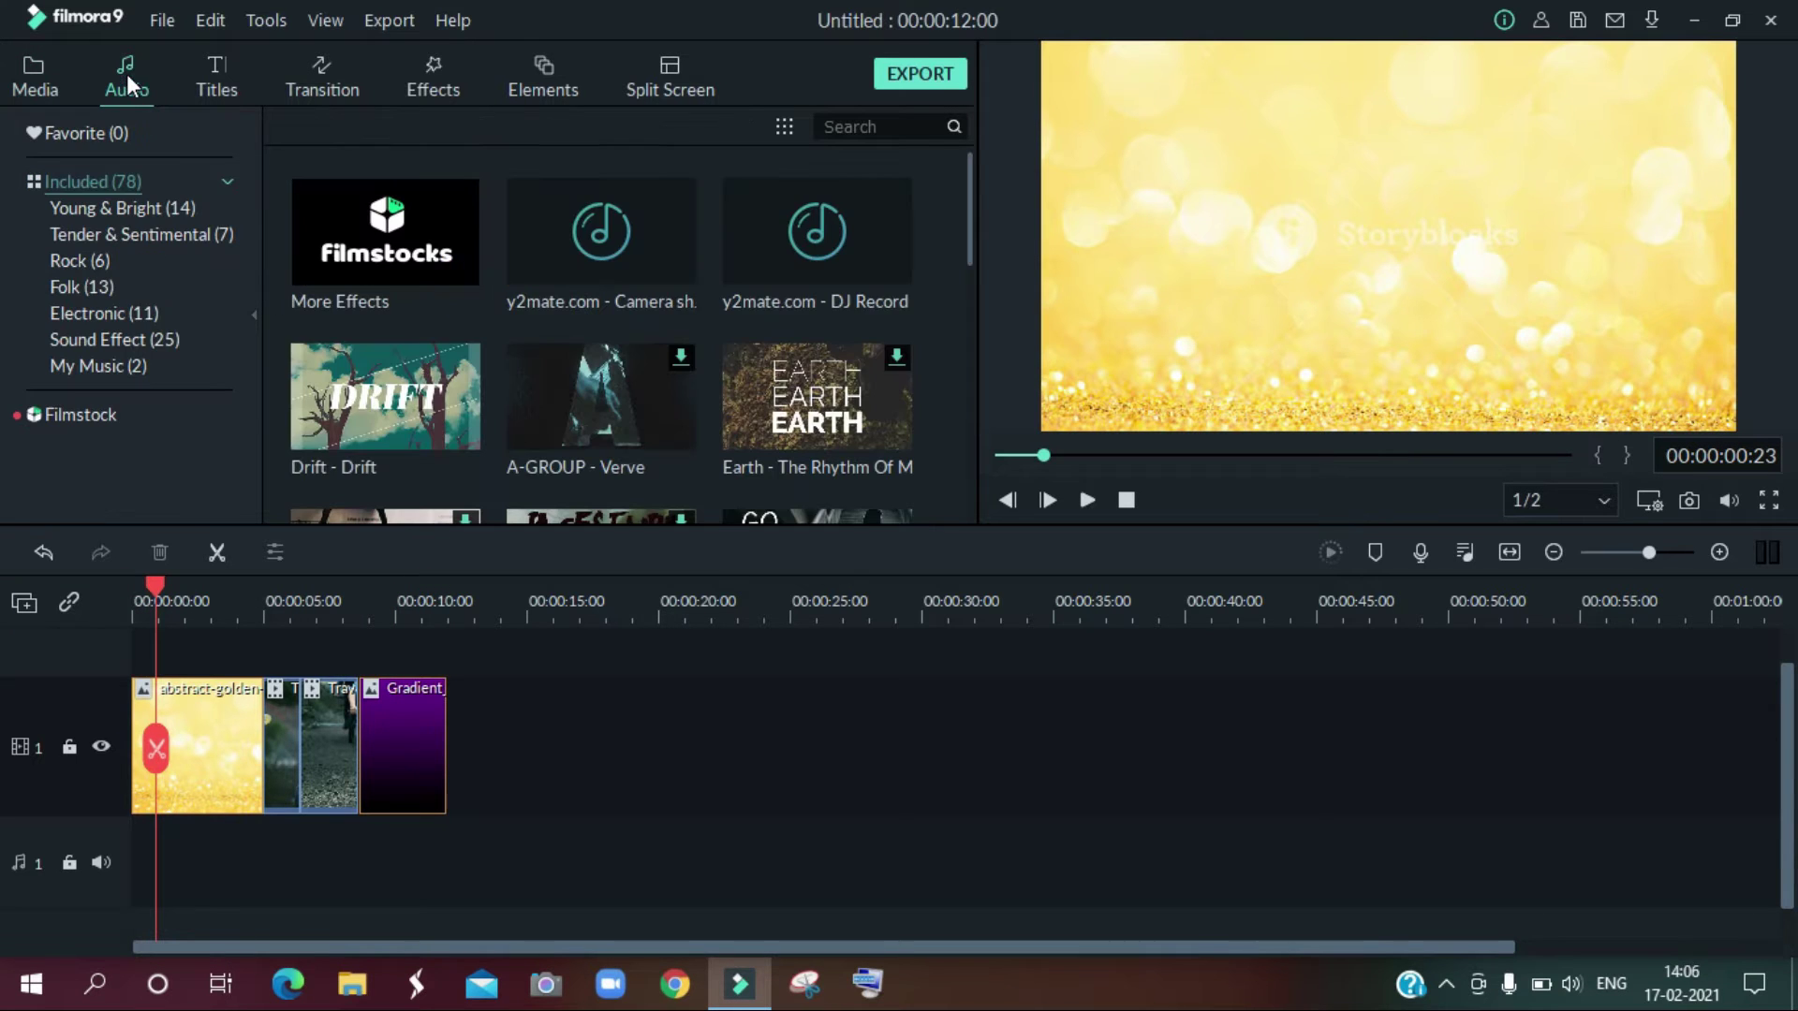
{"action": "scroll", "coordinate": [453, 288], "scroll_direction": "down", "scroll_amount": 5}
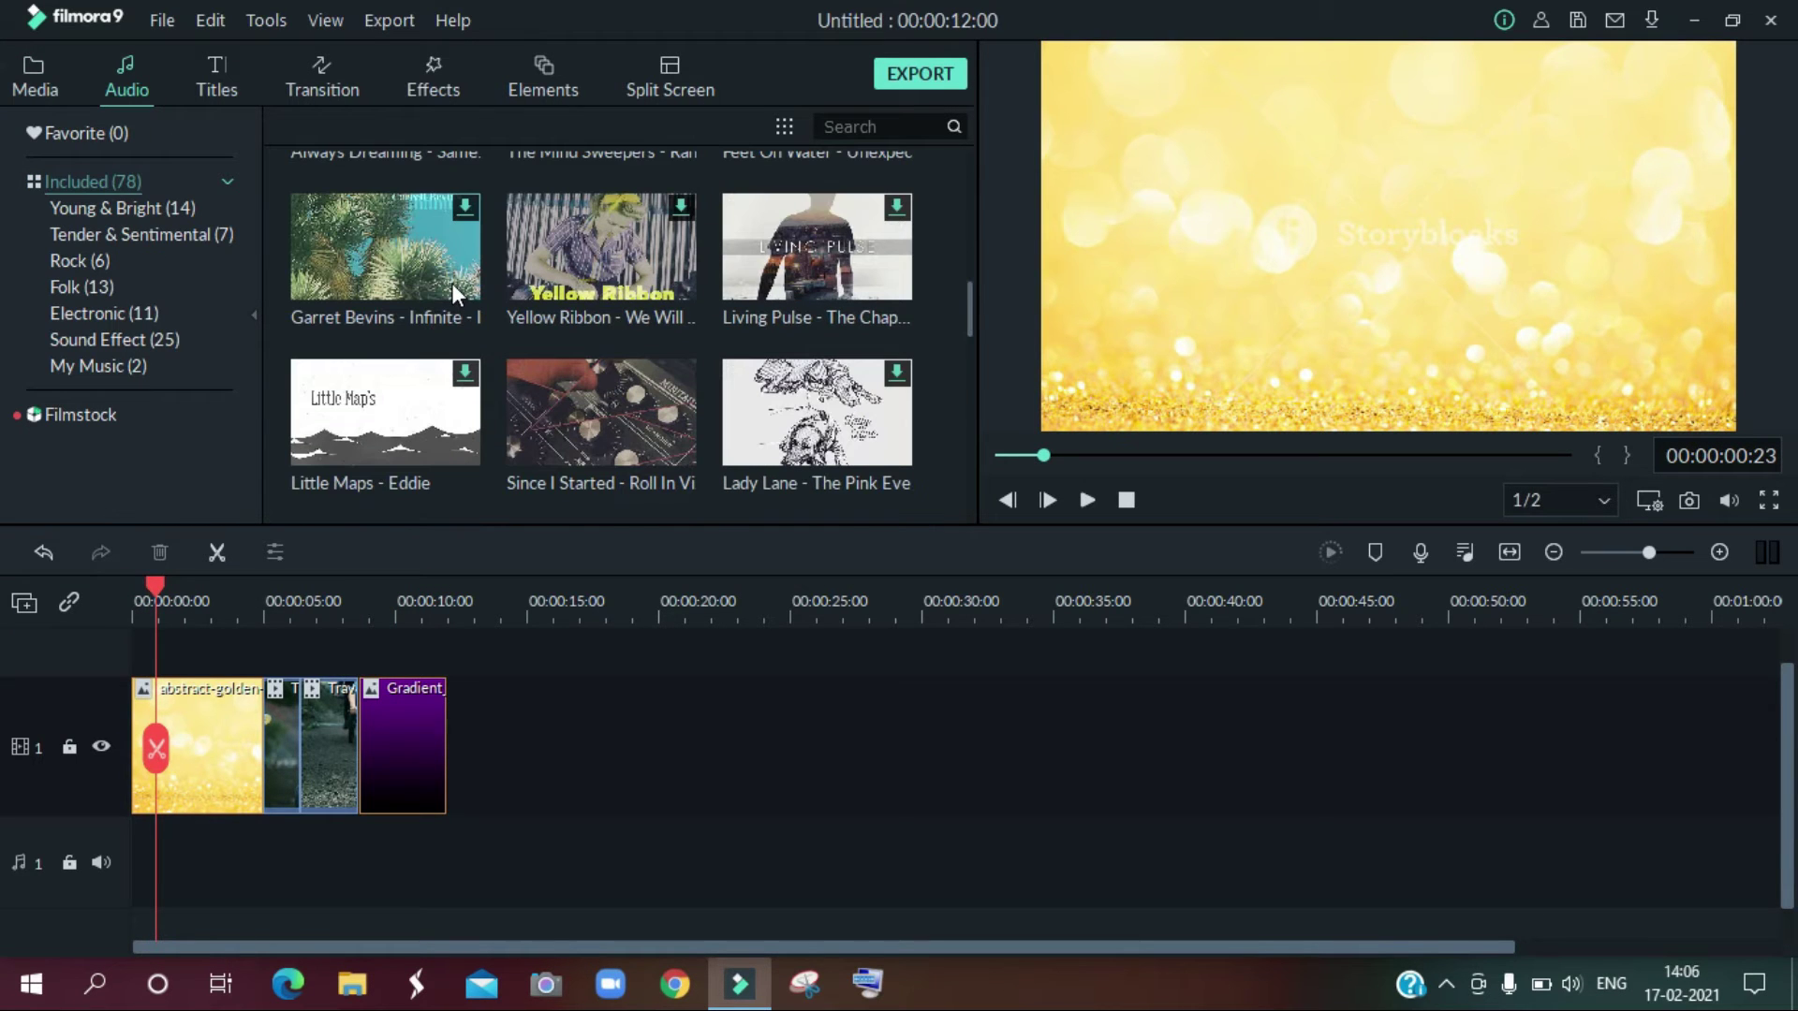
{"action": "left_click", "coordinate": [643, 432]}
{"action": "left_click_drag", "start_coordinate": [656, 421], "coordinate": [127, 807]}
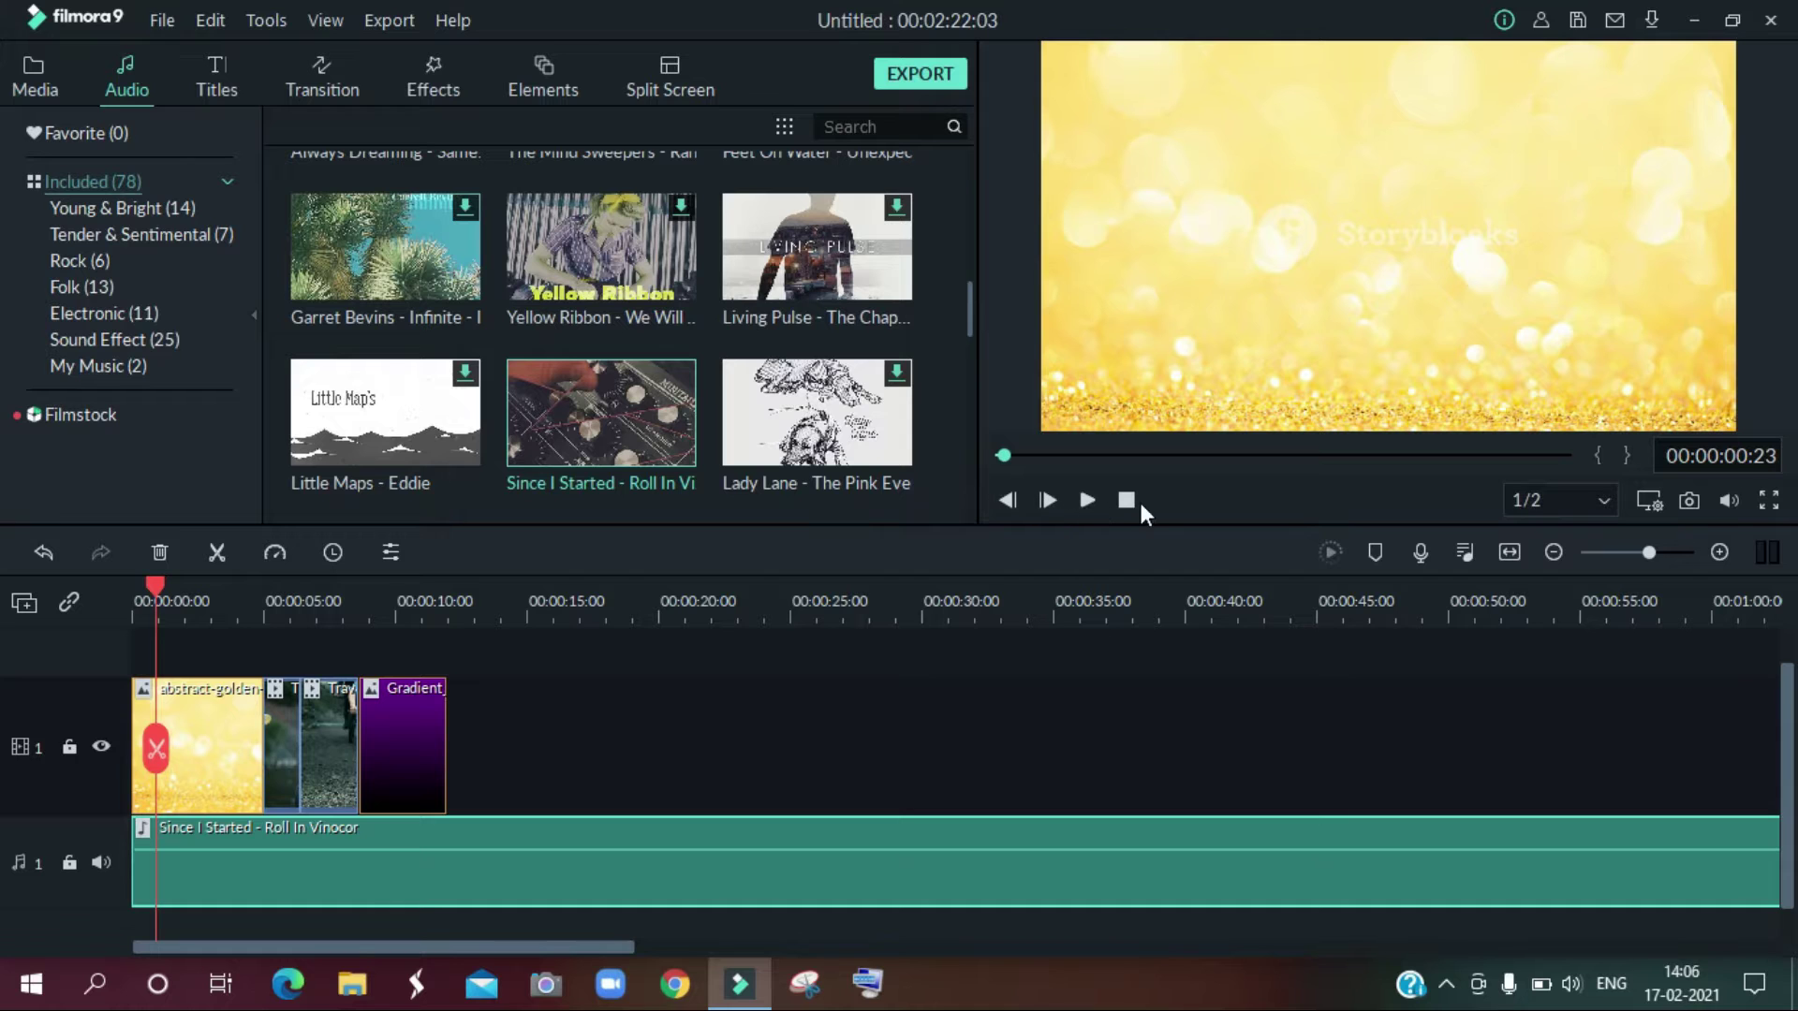
Step: Play the opening seconds of the timeline with the added music, then pause
{"action": "left_click", "coordinate": [1095, 503]}
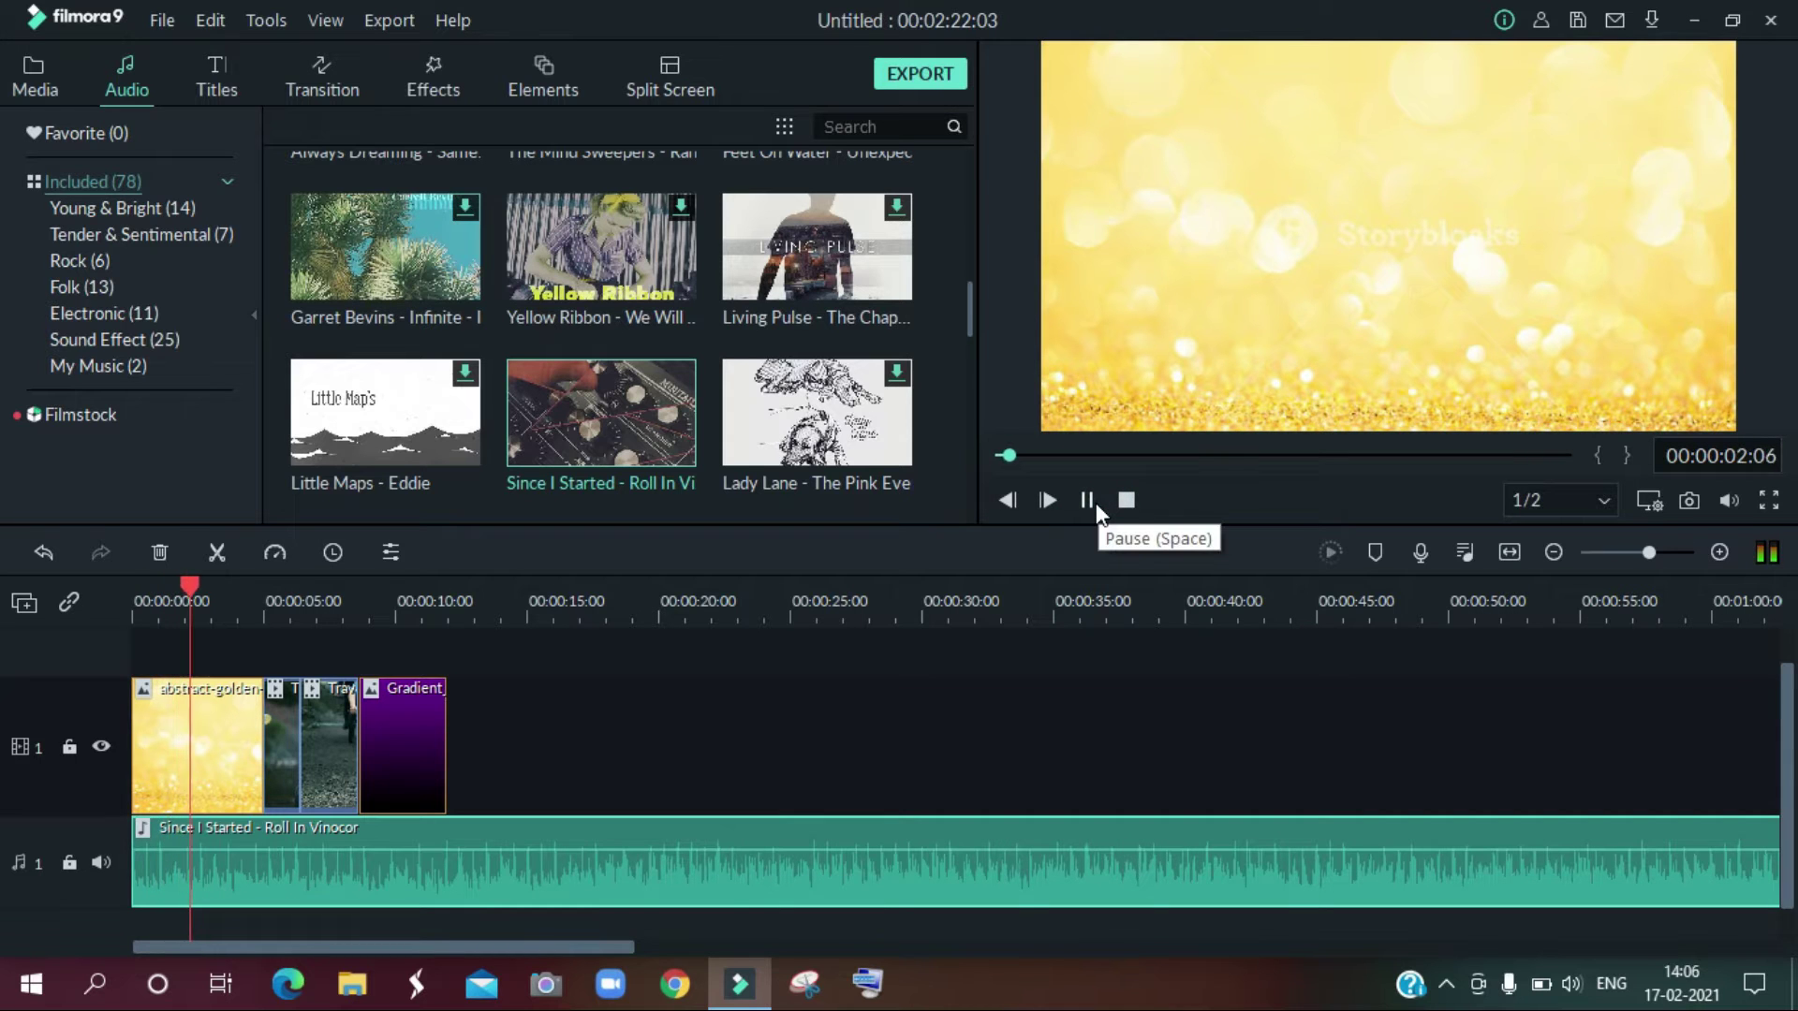
{"action": "left_click", "coordinate": [1091, 502]}
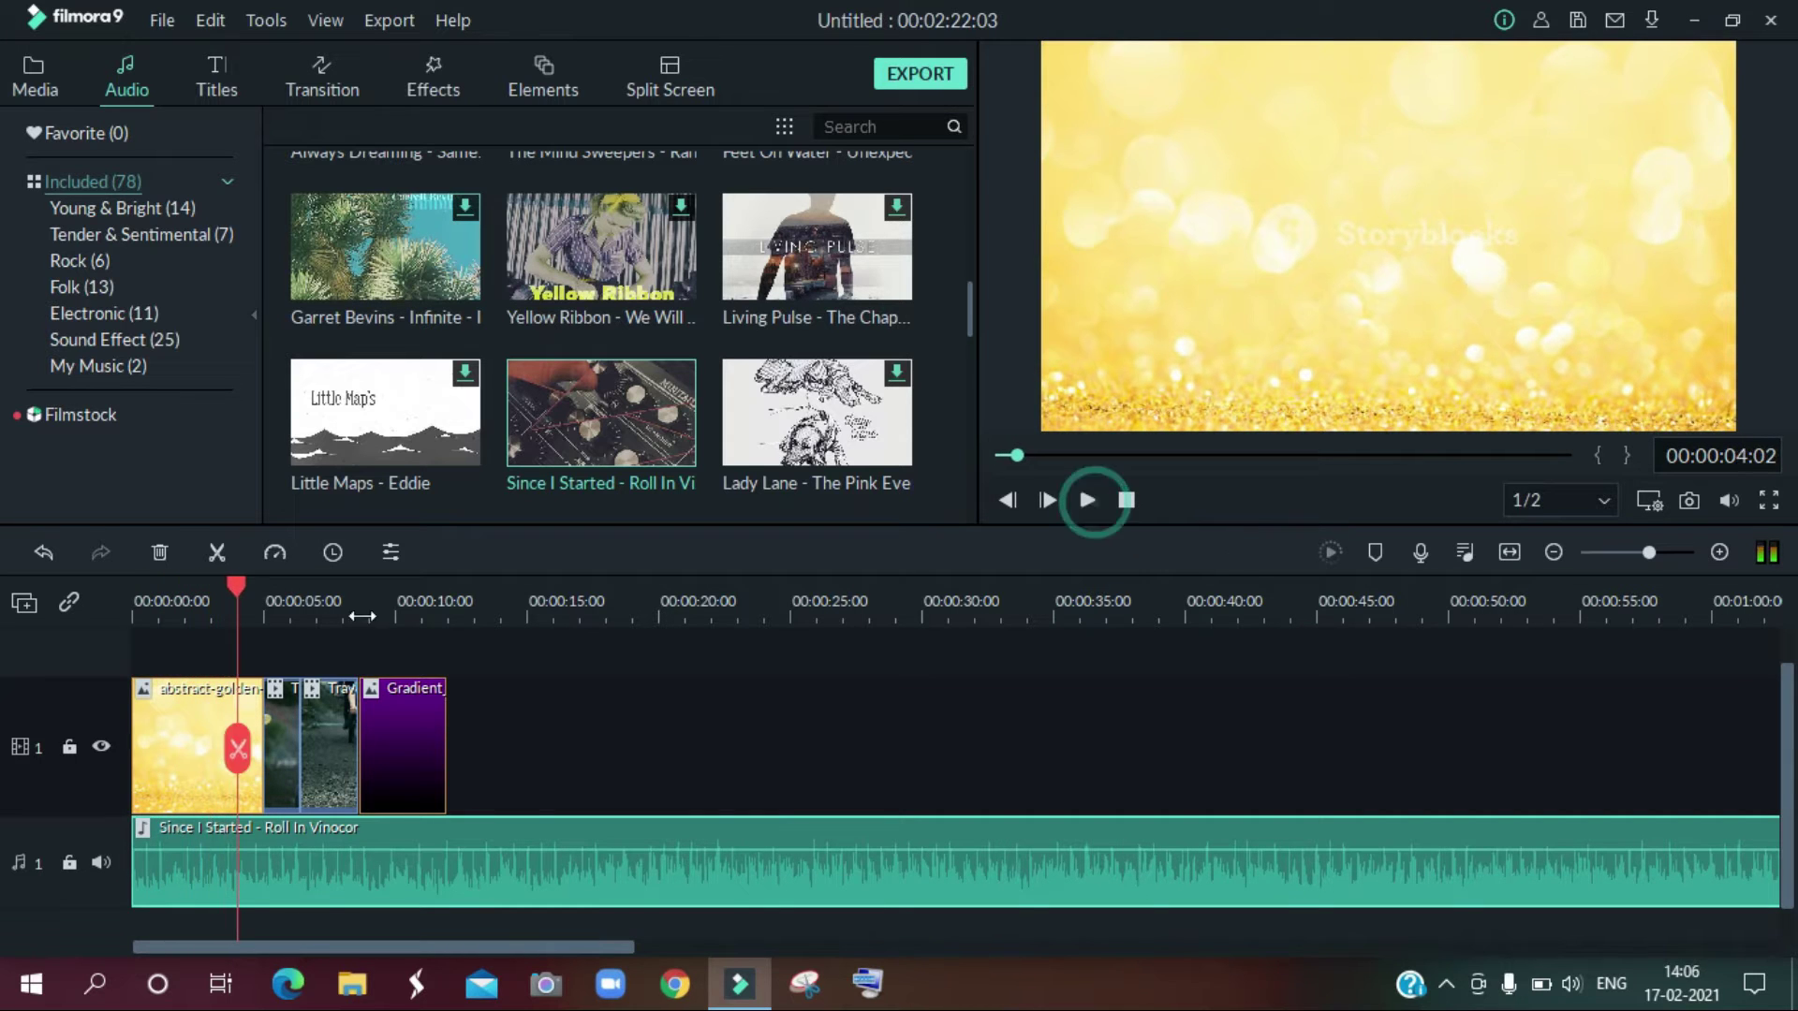
Step: Split the music clip at 00:00:11:22, at the end of the gradient clip, and delete the part after the cut
{"action": "left_click", "coordinate": [450, 613]}
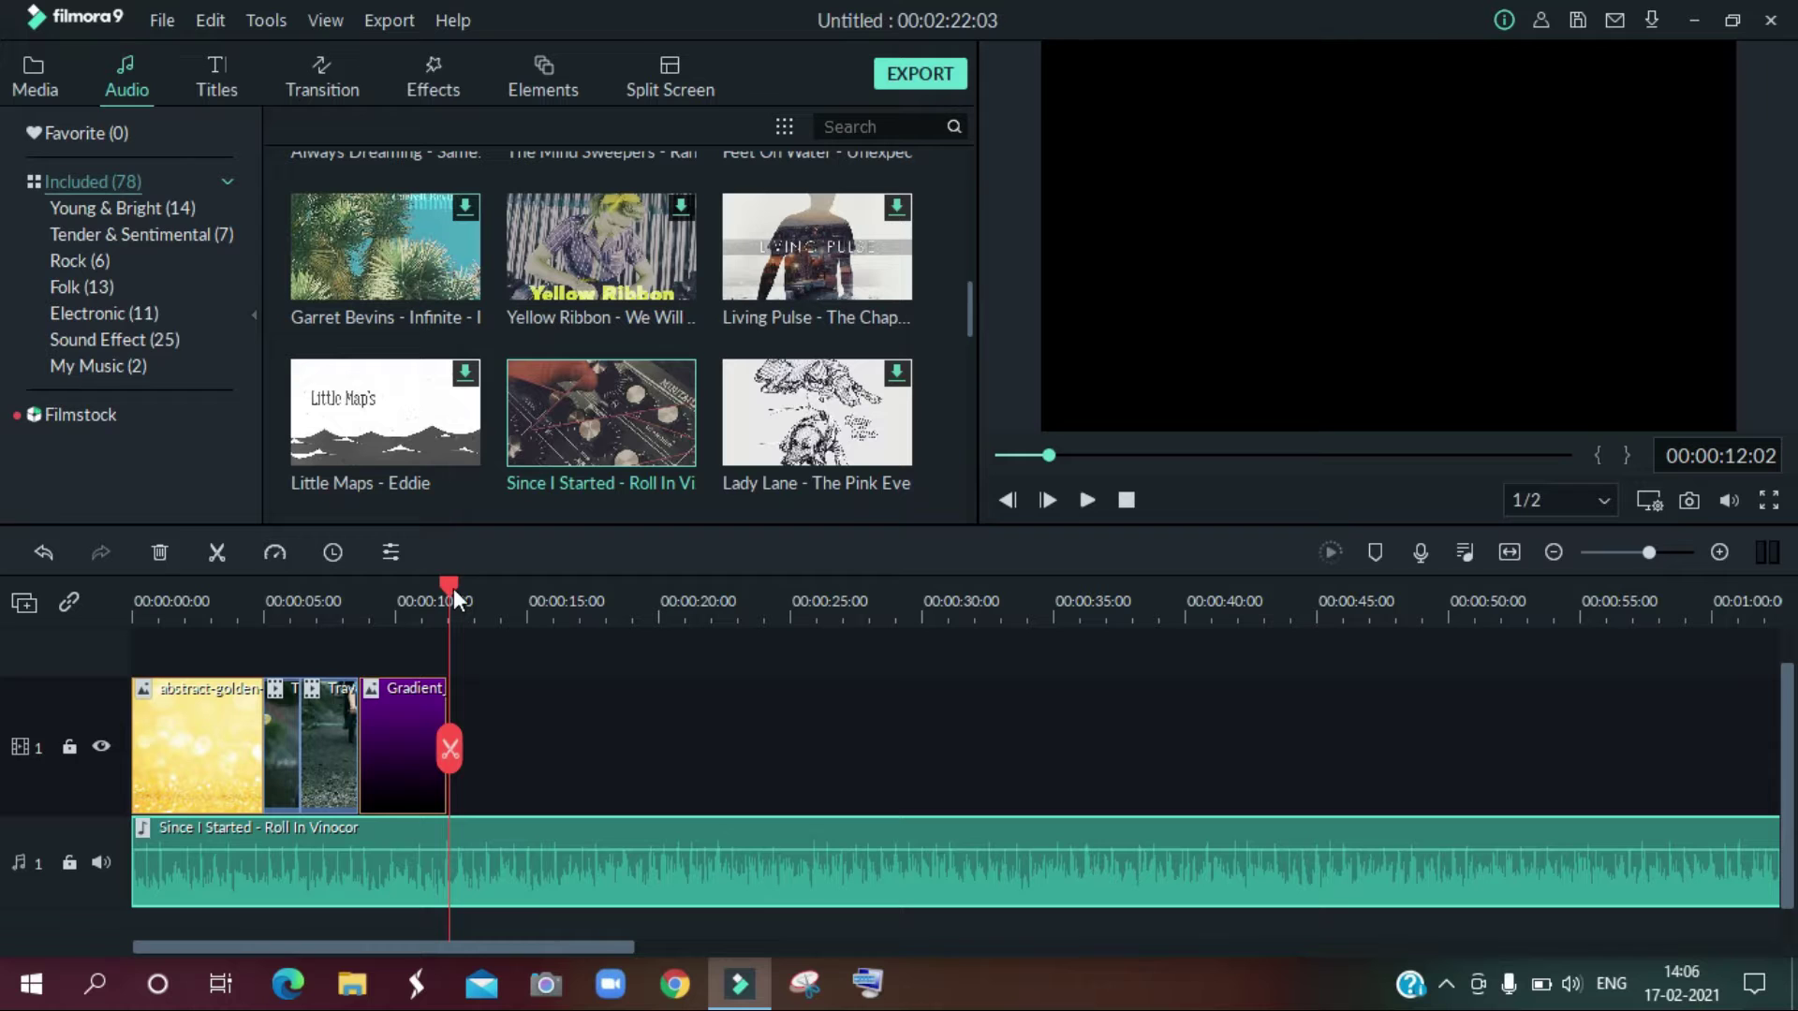
{"action": "left_click", "coordinate": [446, 586]}
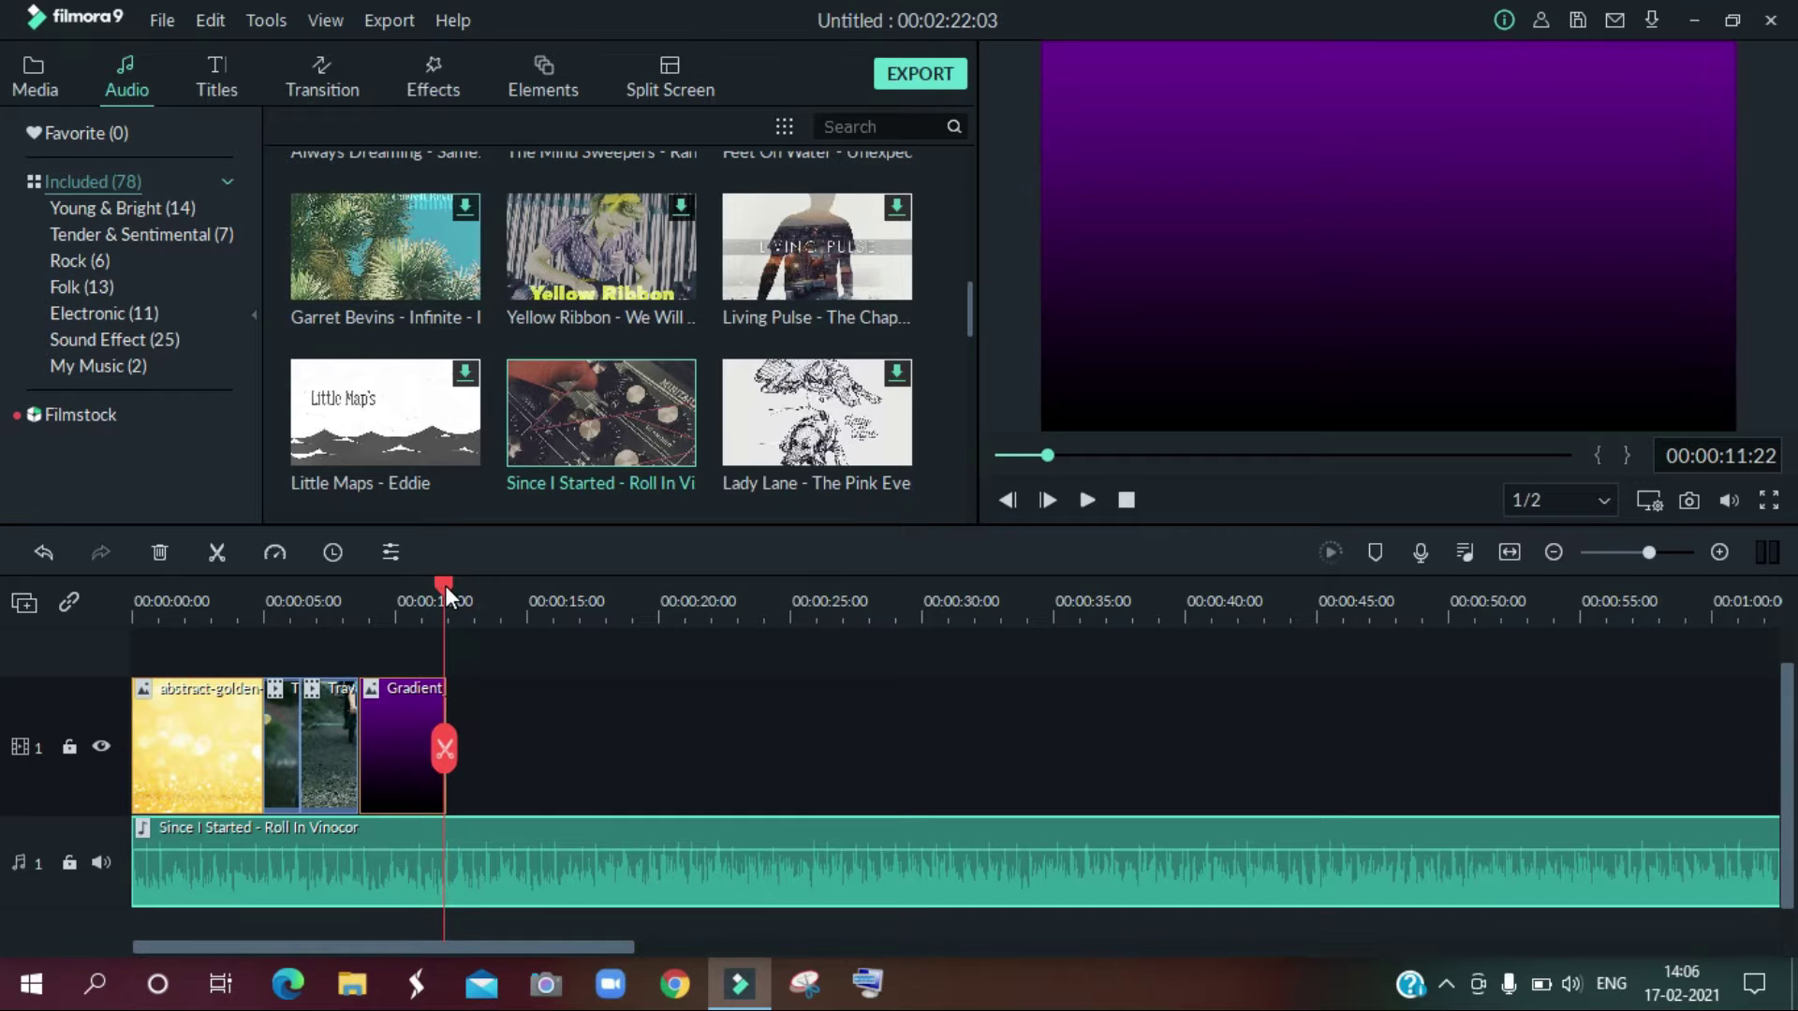
{"action": "left_click", "coordinate": [448, 760]}
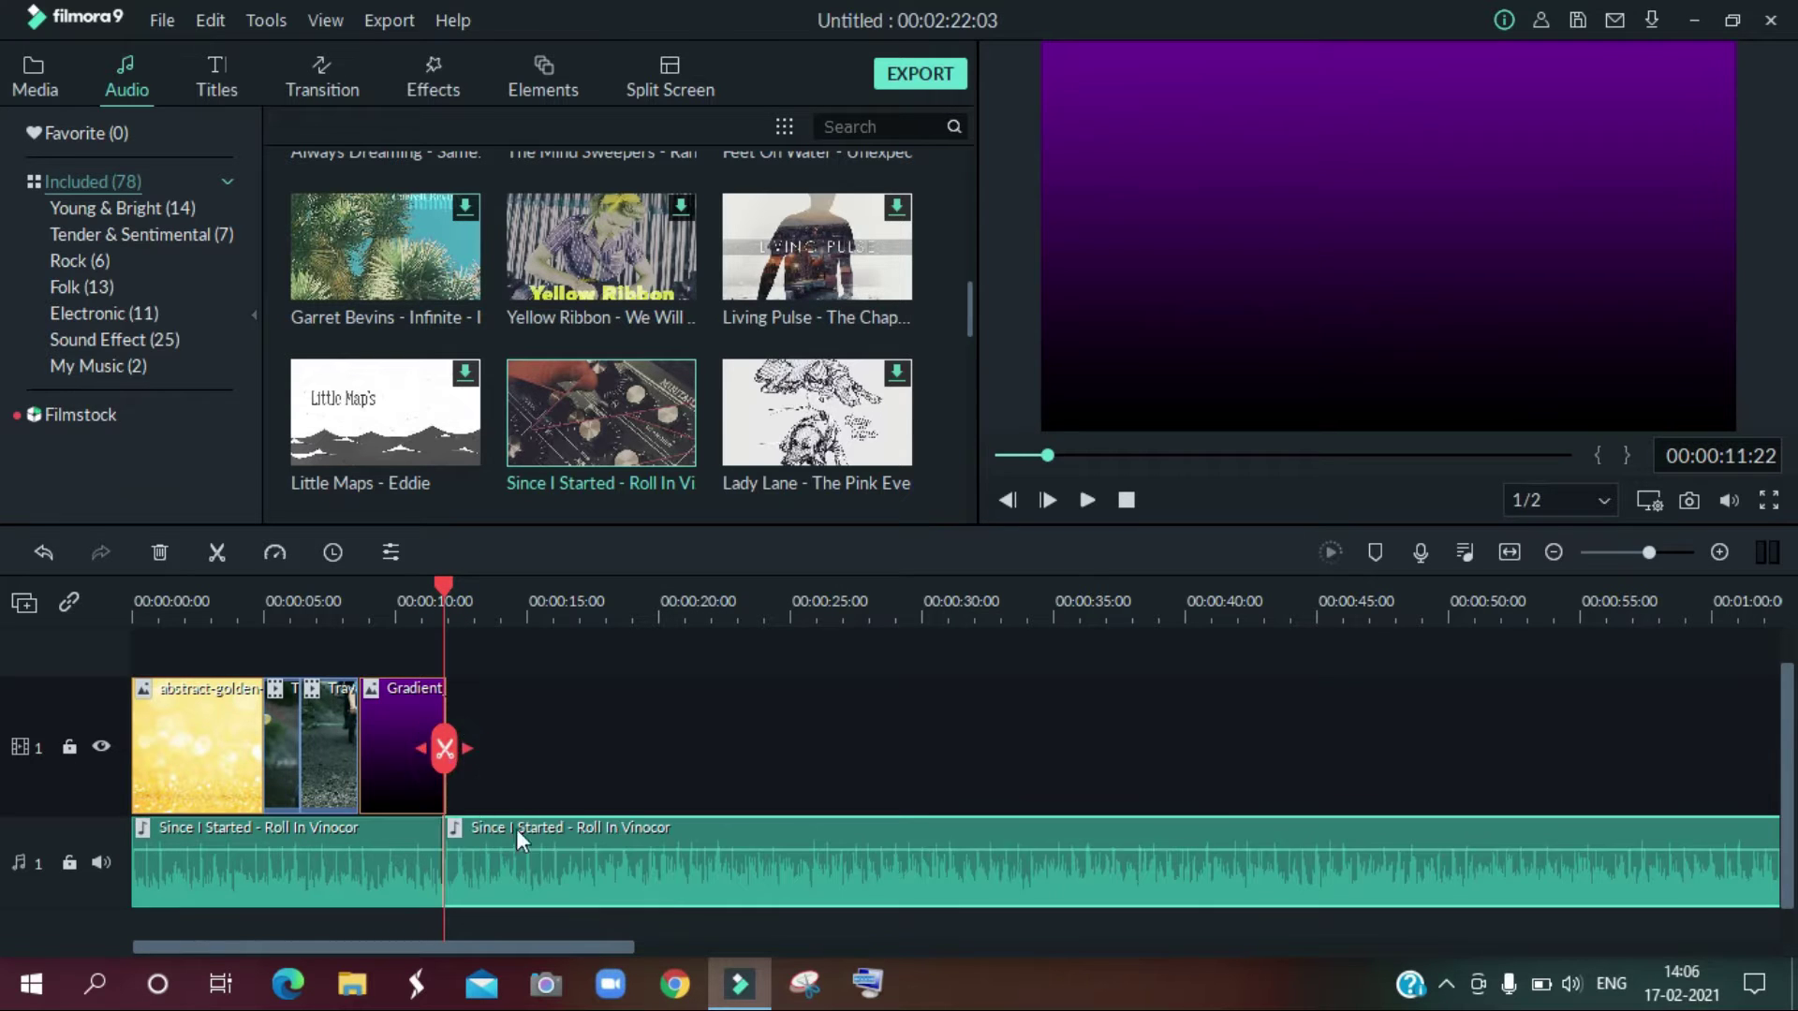
{"action": "left_click", "coordinate": [165, 548]}
Step: Import the "y2mate.com - Tik Tok Laughing Background Music" file from Downloads and place it at the start of audio track 2
{"action": "left_click", "coordinate": [28, 70]}
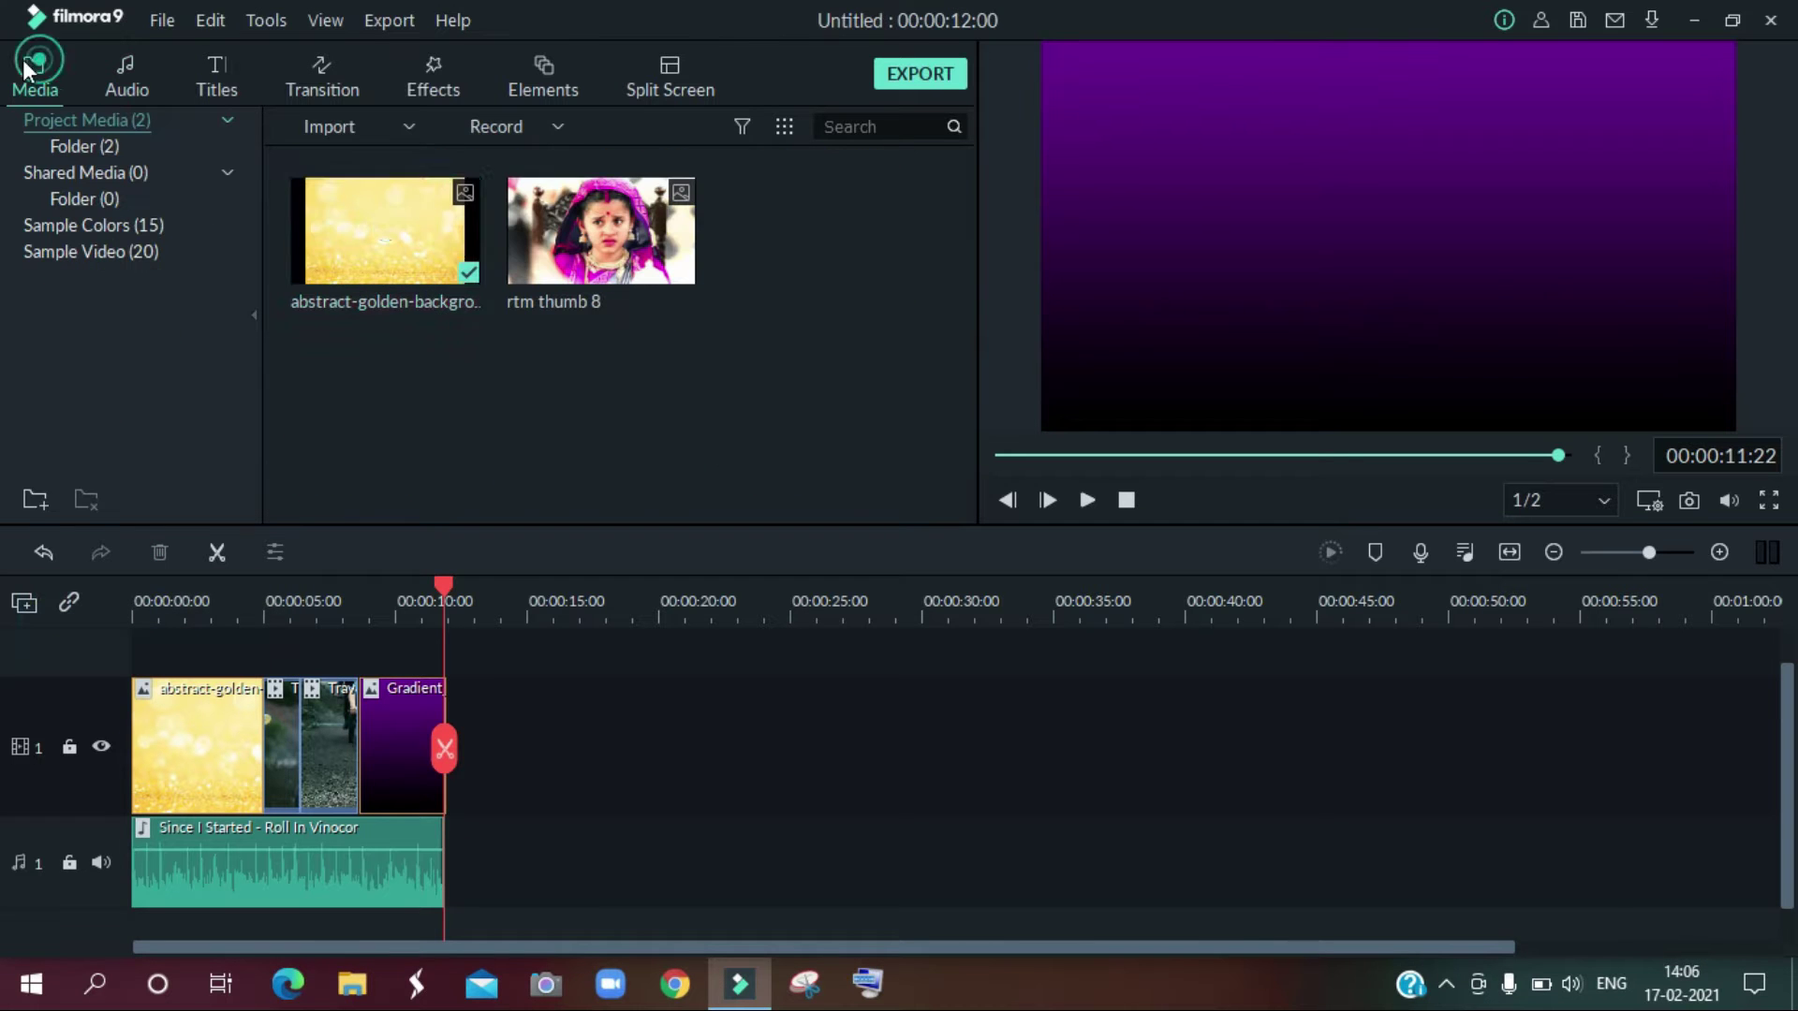
{"action": "left_click", "coordinate": [346, 124]}
{"action": "left_click", "coordinate": [376, 154]}
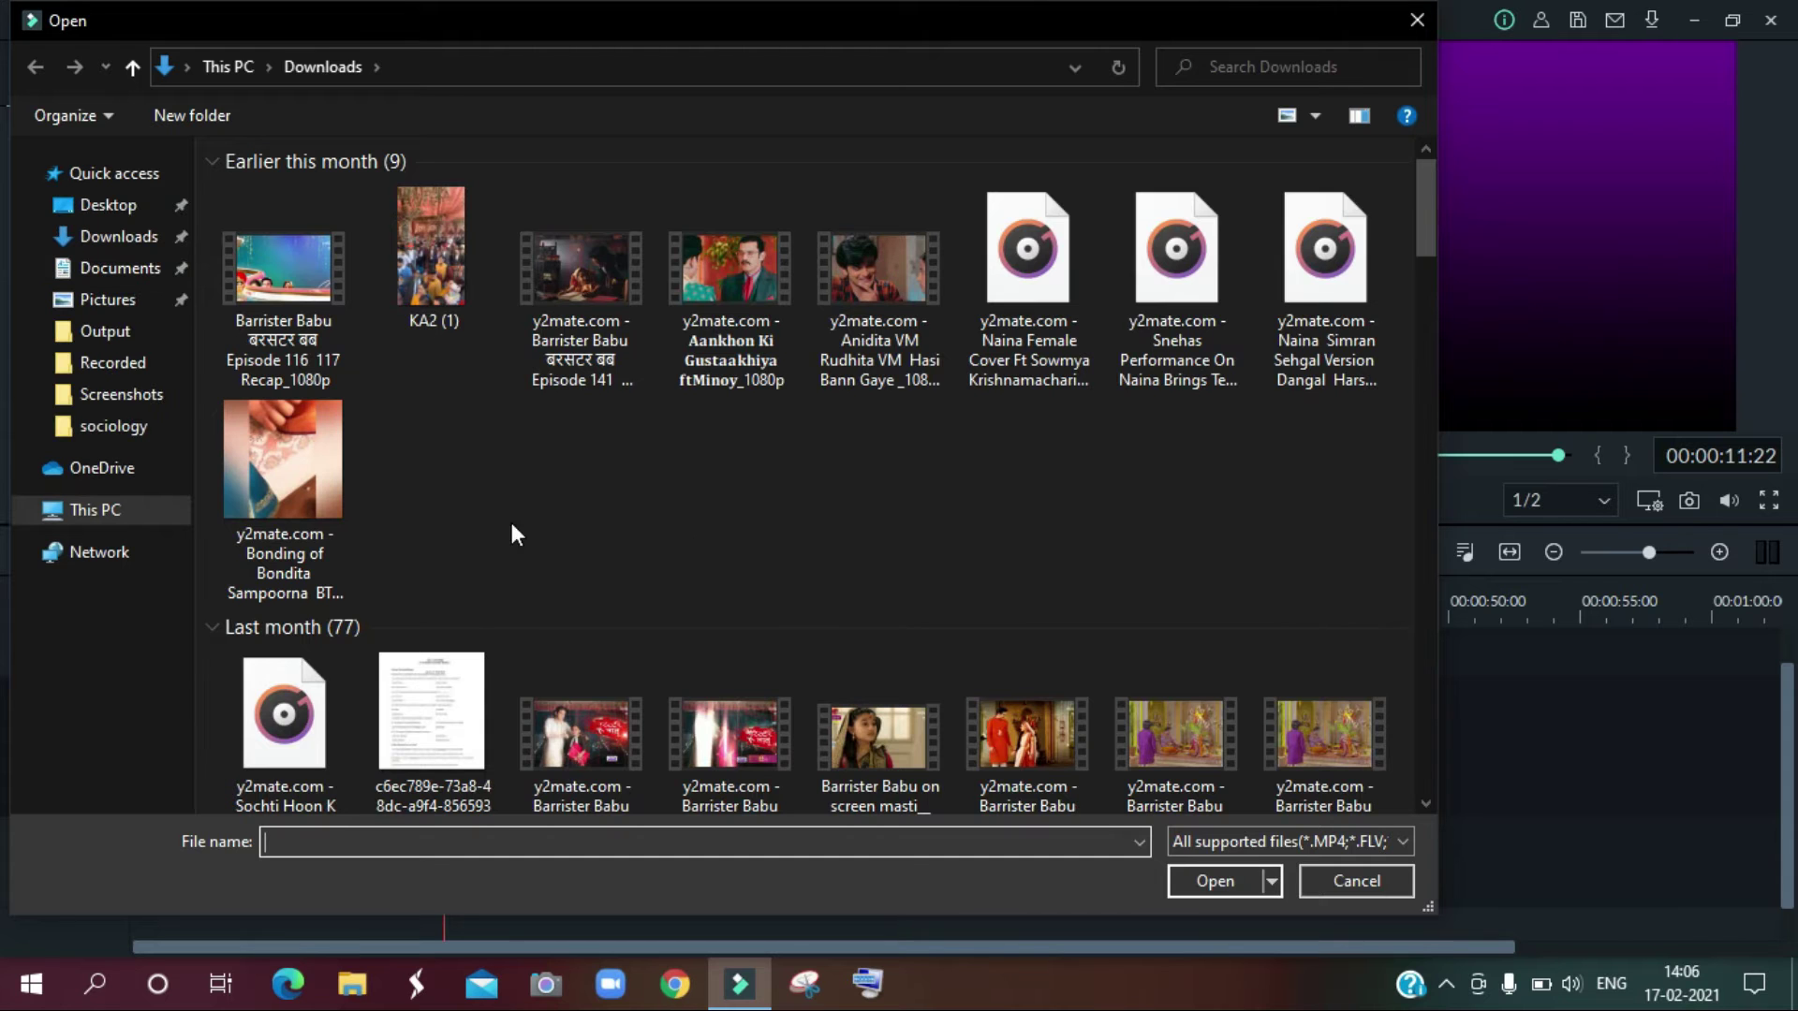
{"action": "scroll", "coordinate": [632, 446], "scroll_direction": "down", "scroll_amount": 10}
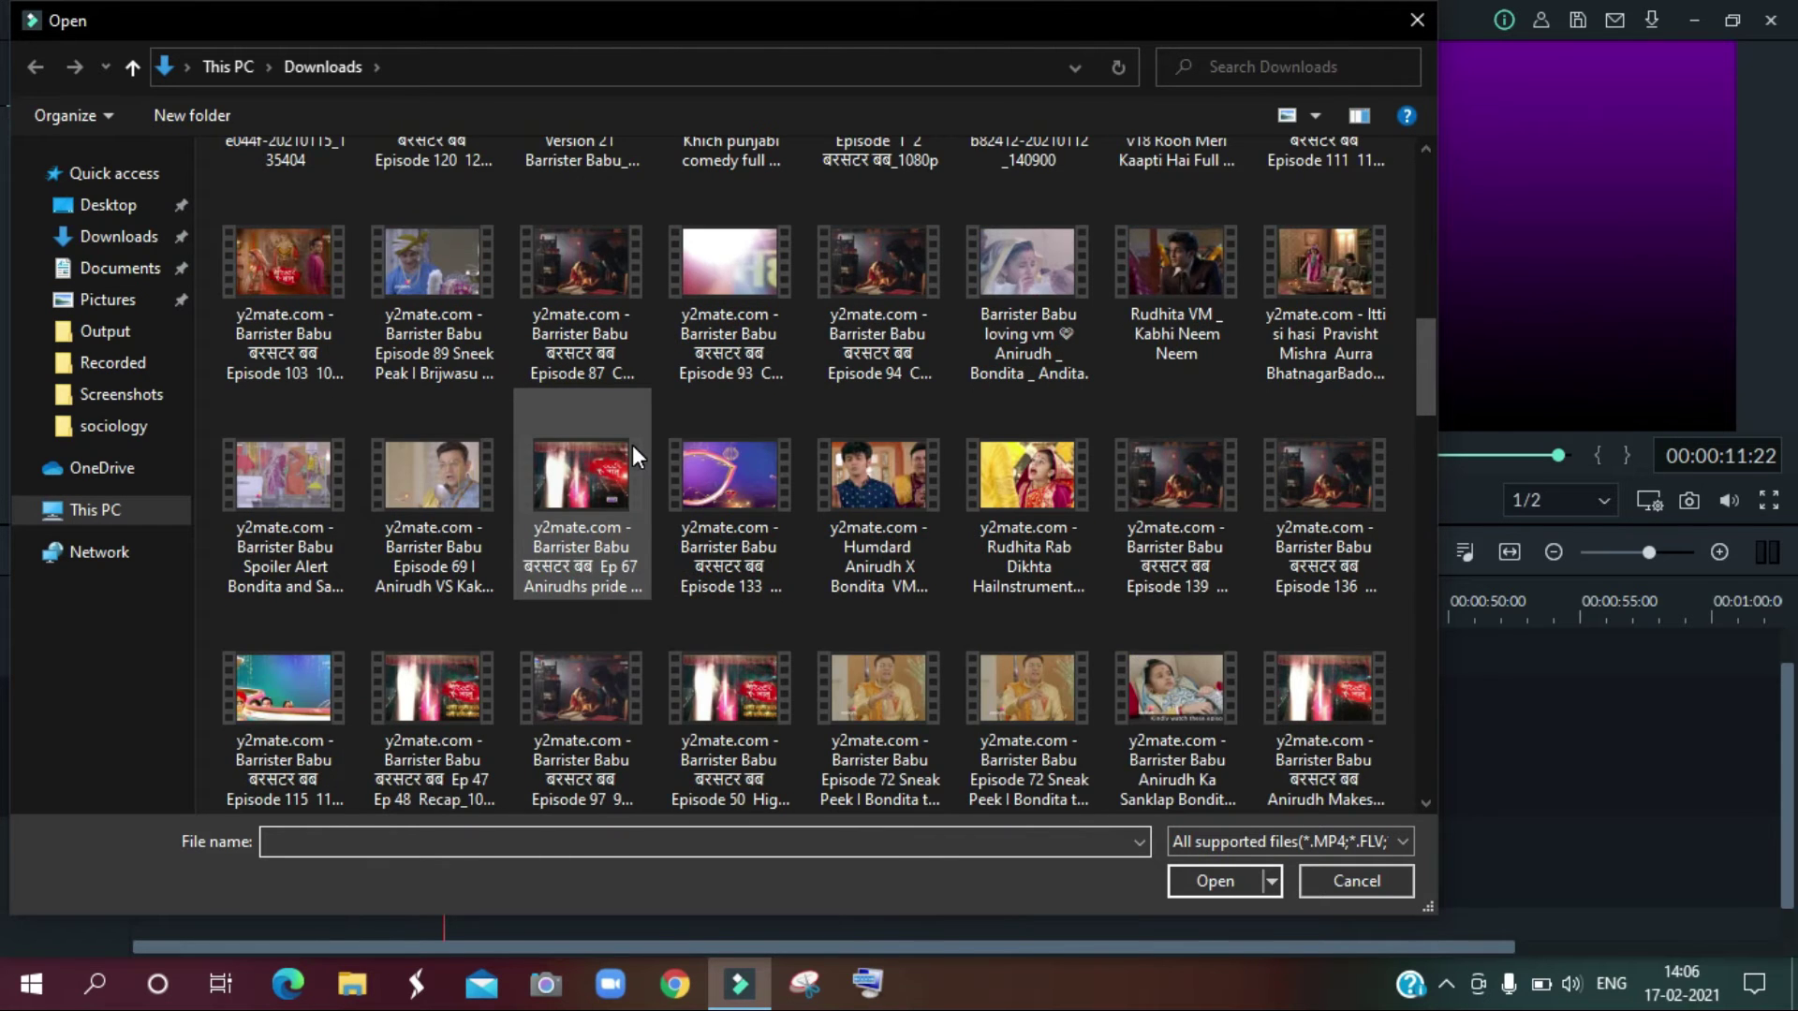
{"action": "scroll", "coordinate": [633, 446], "scroll_direction": "down", "scroll_amount": 15}
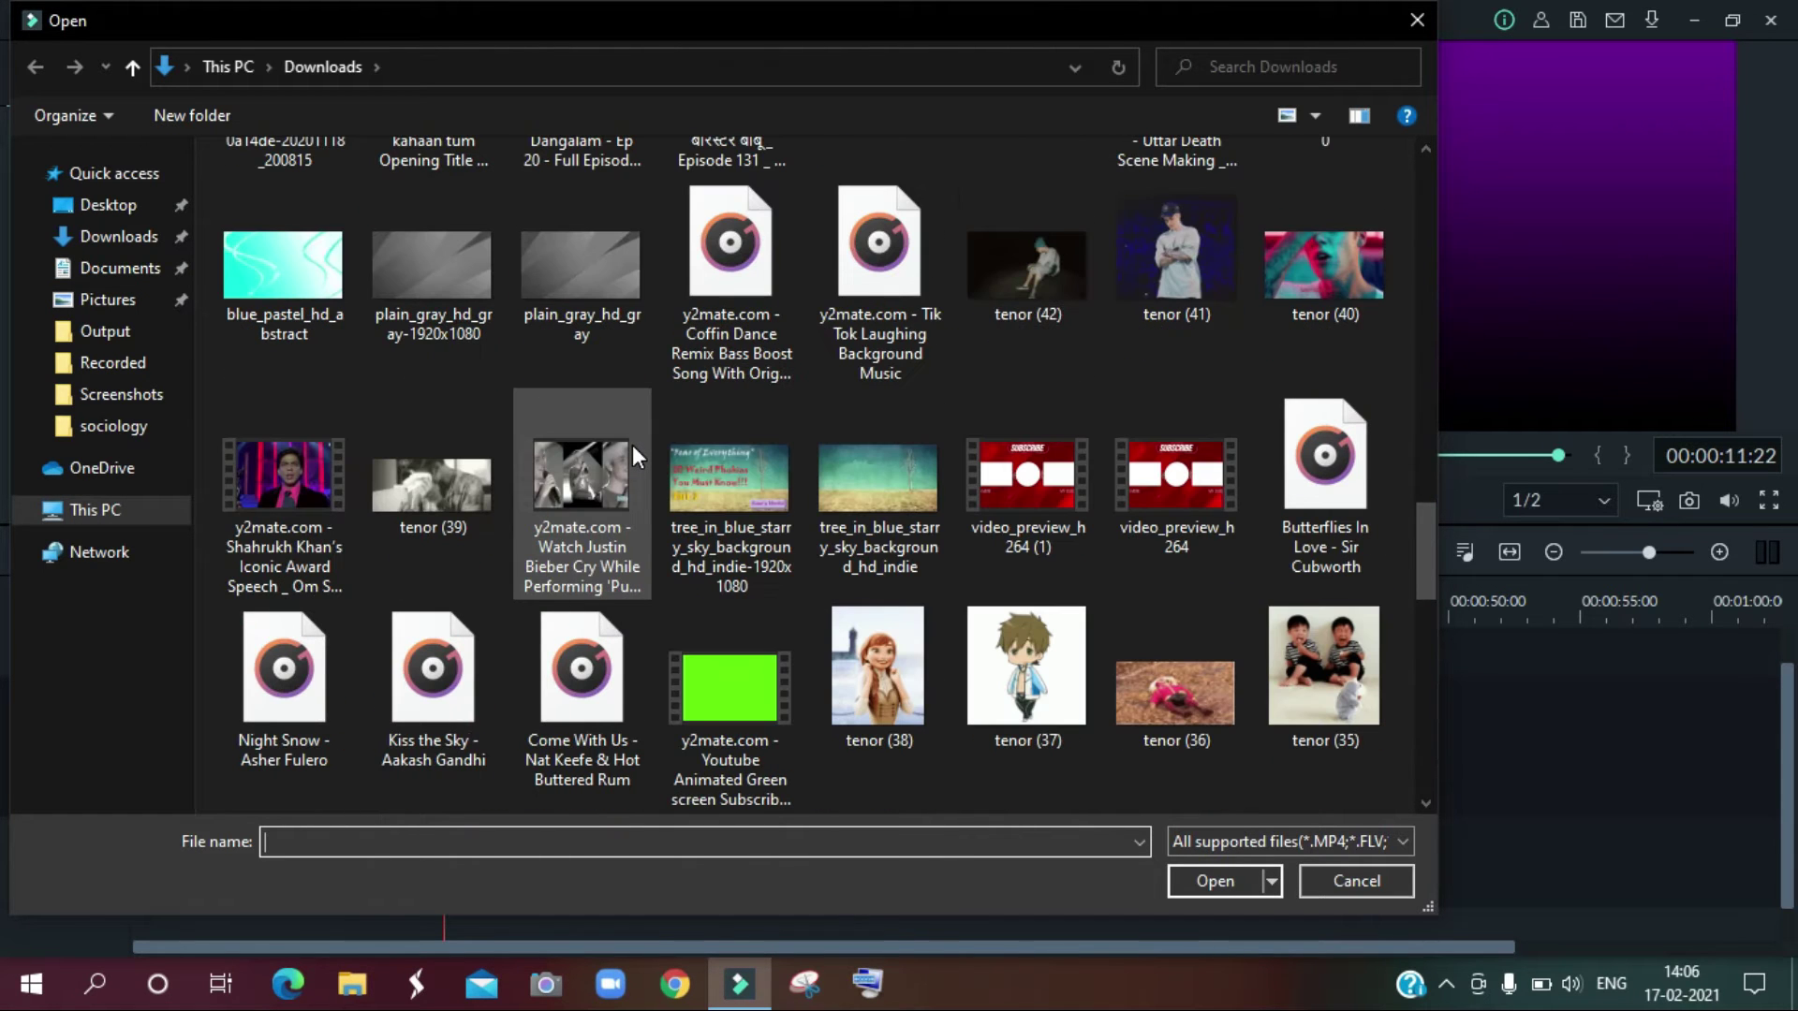
{"action": "double_click", "coordinate": [877, 277]}
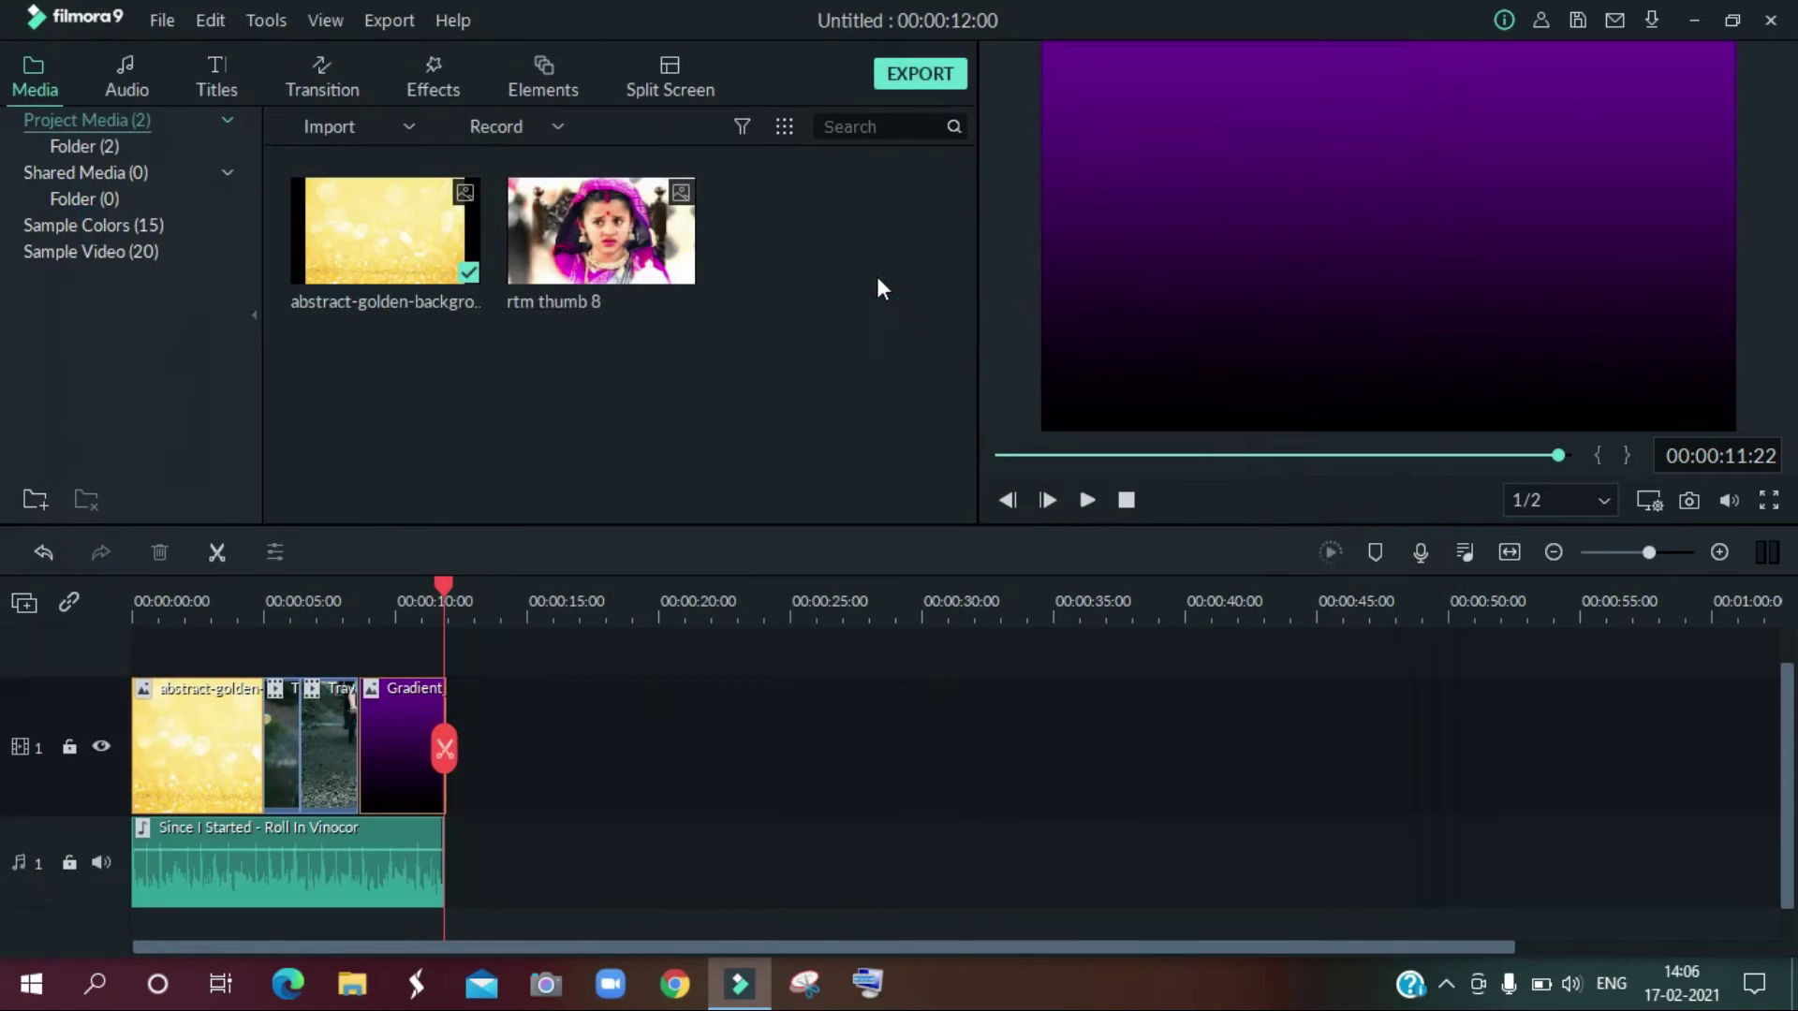
{"action": "left_click_drag", "start_coordinate": [869, 244], "coordinate": [152, 880]}
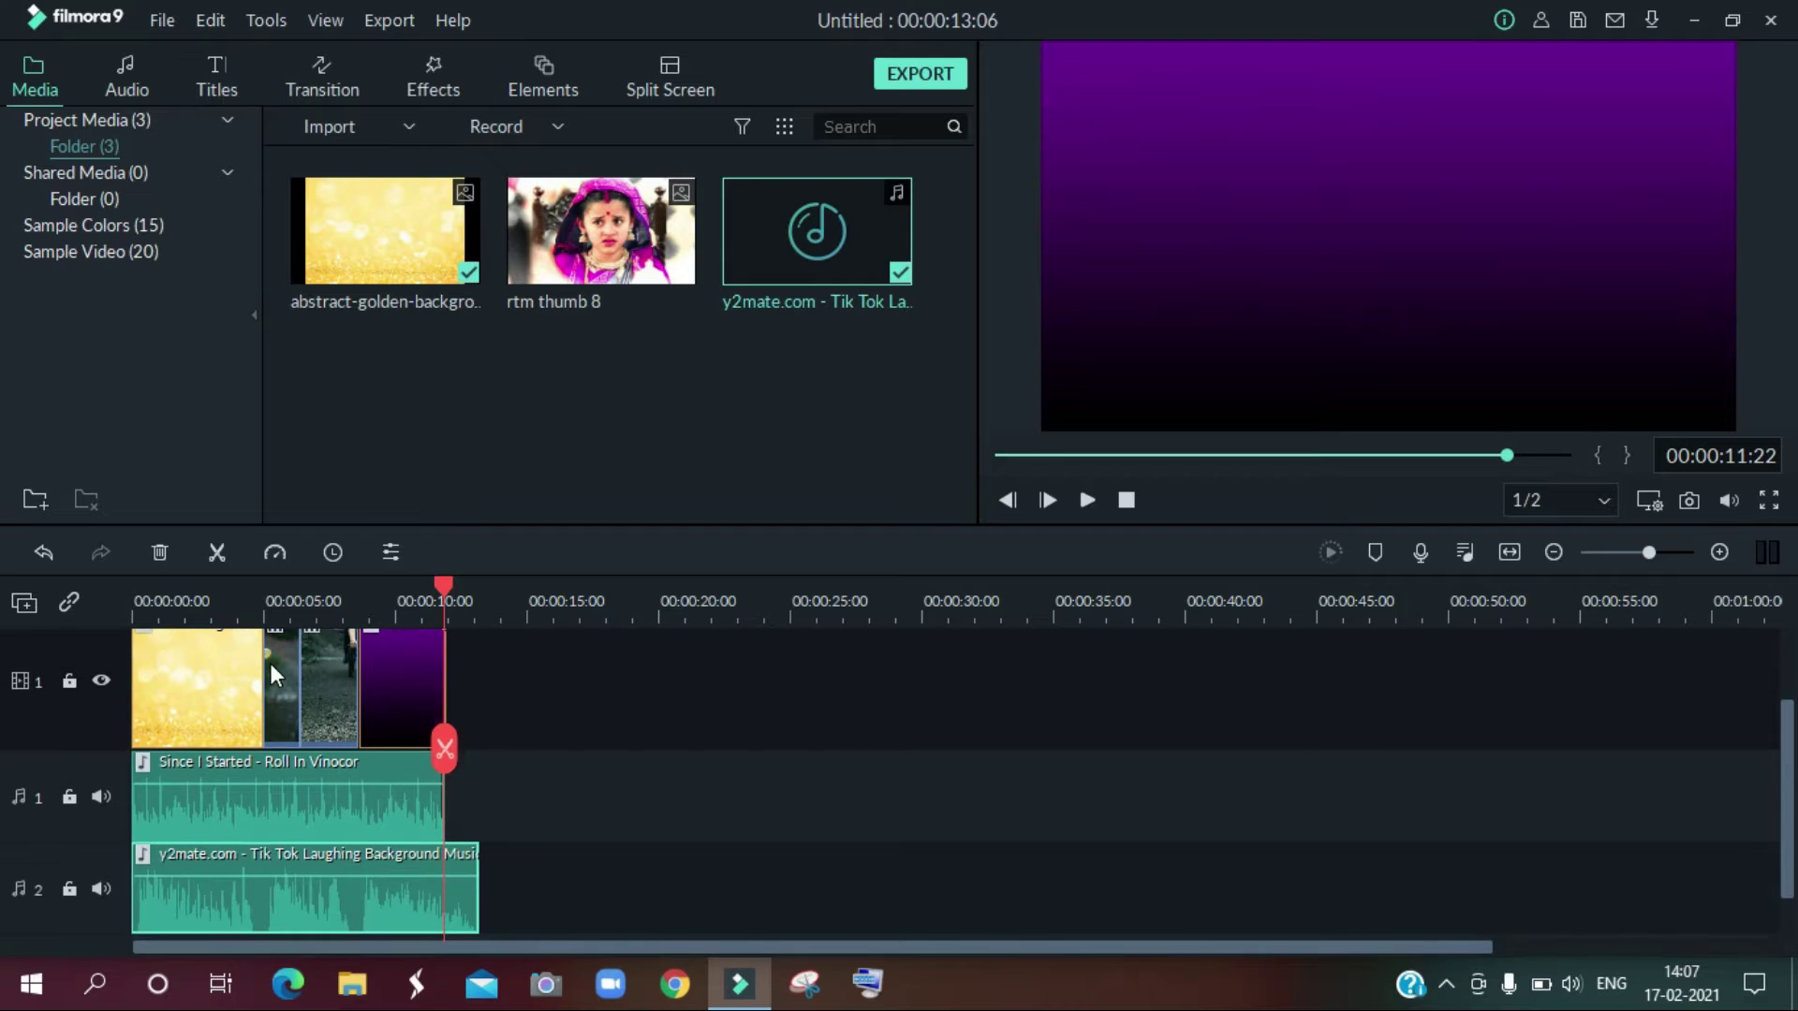
Step: Lower the volume of the music clips on audio tracks 1 and 2, and play a few opening seconds to check
{"action": "left_click", "coordinate": [143, 601]}
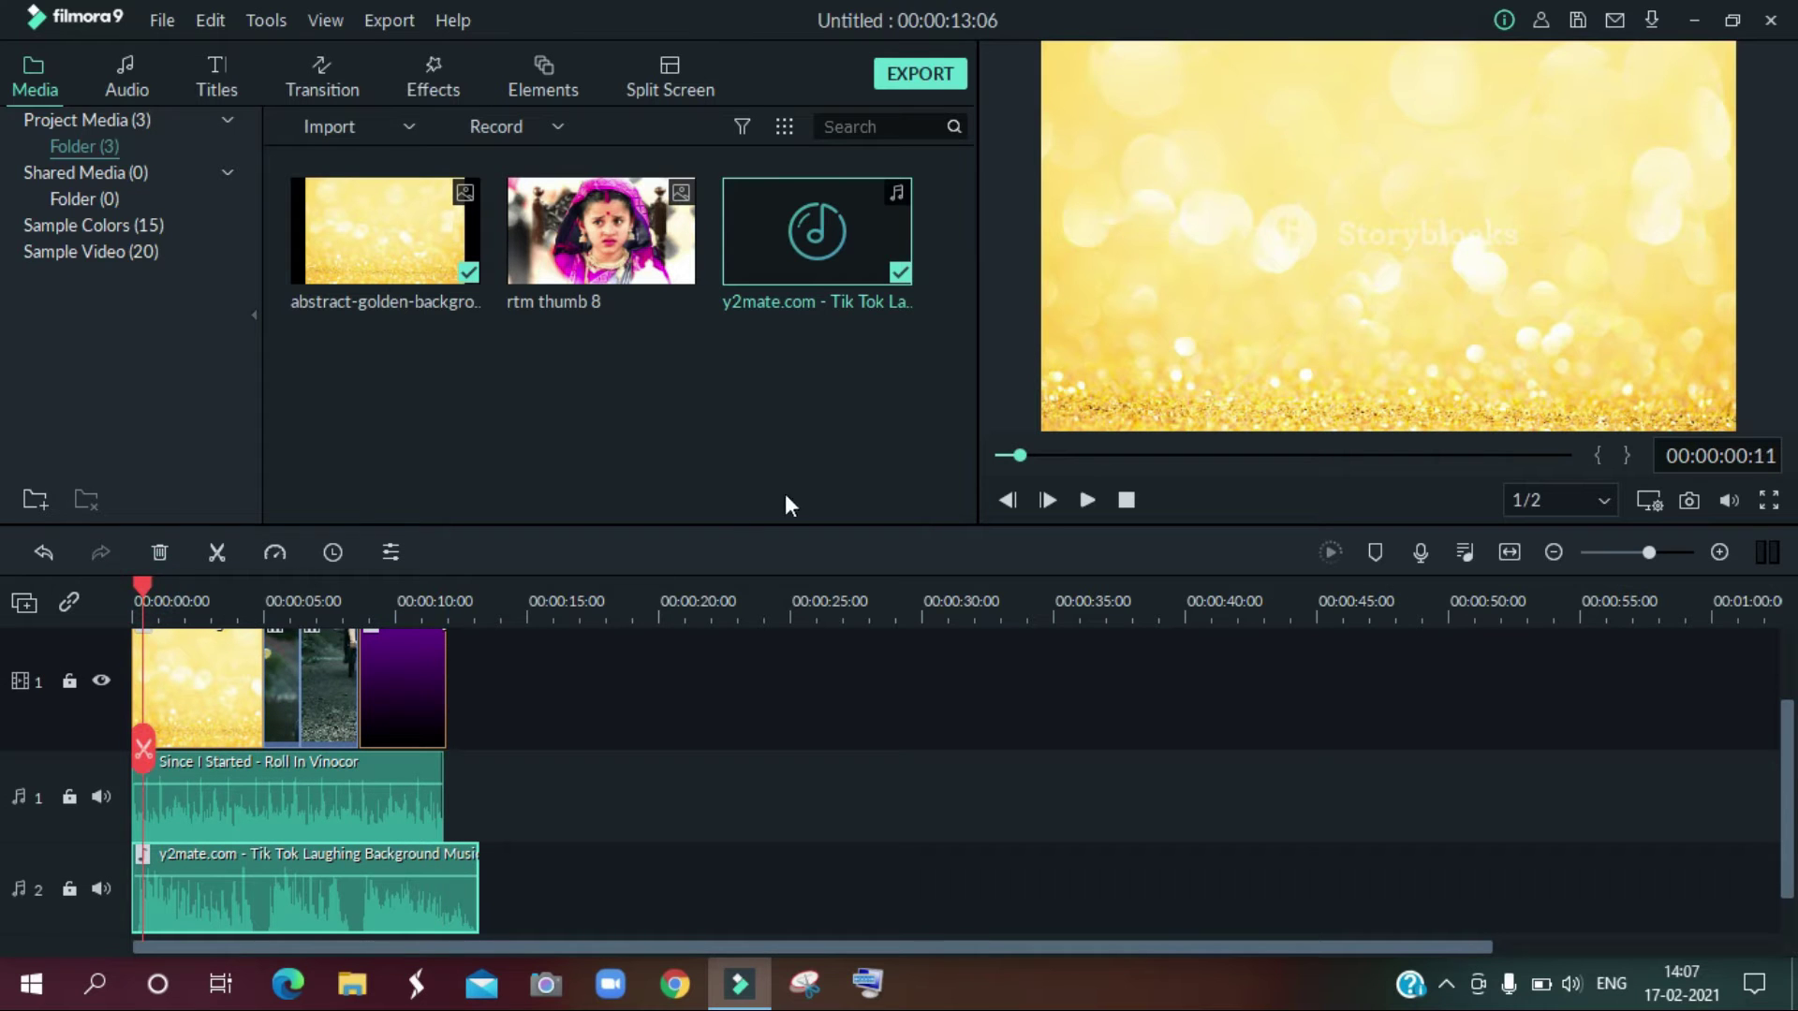
{"action": "mouse_move", "coordinate": [334, 776]}
{"action": "left_click_drag", "start_coordinate": [334, 775], "coordinate": [336, 802]}
{"action": "left_click_drag", "start_coordinate": [347, 866], "coordinate": [347, 887]}
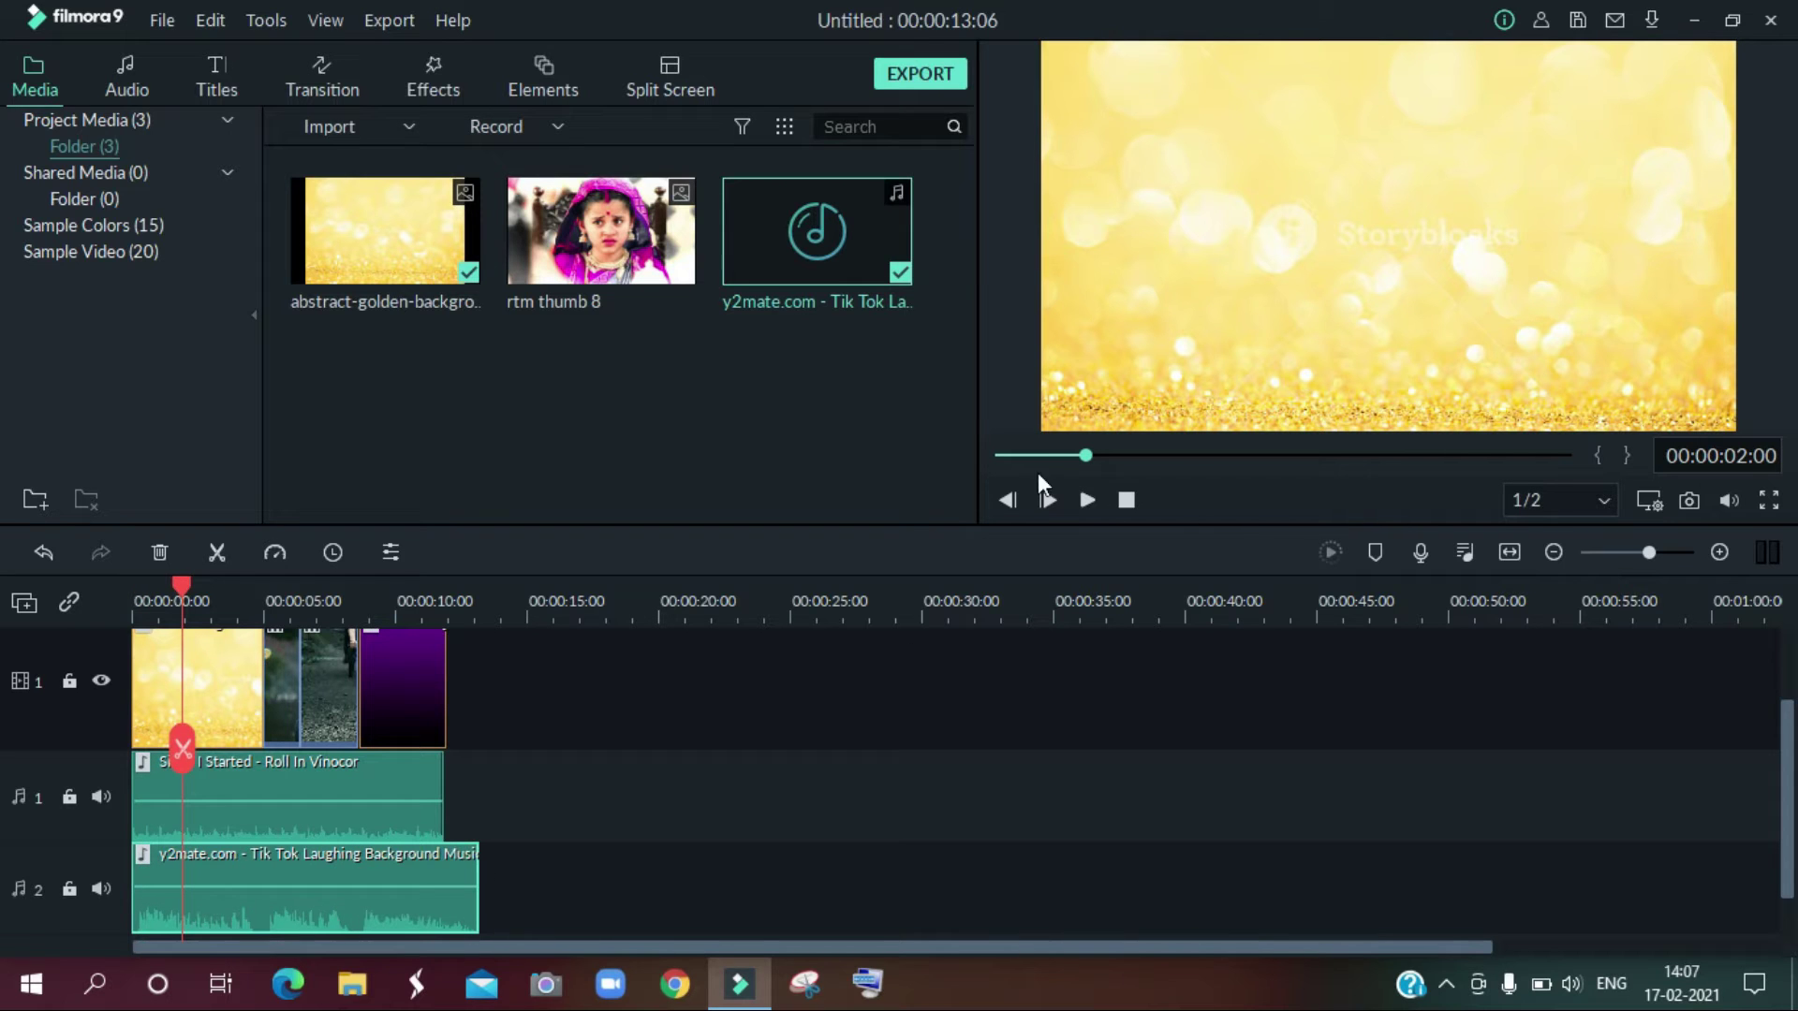
{"action": "left_click", "coordinate": [1088, 502]}
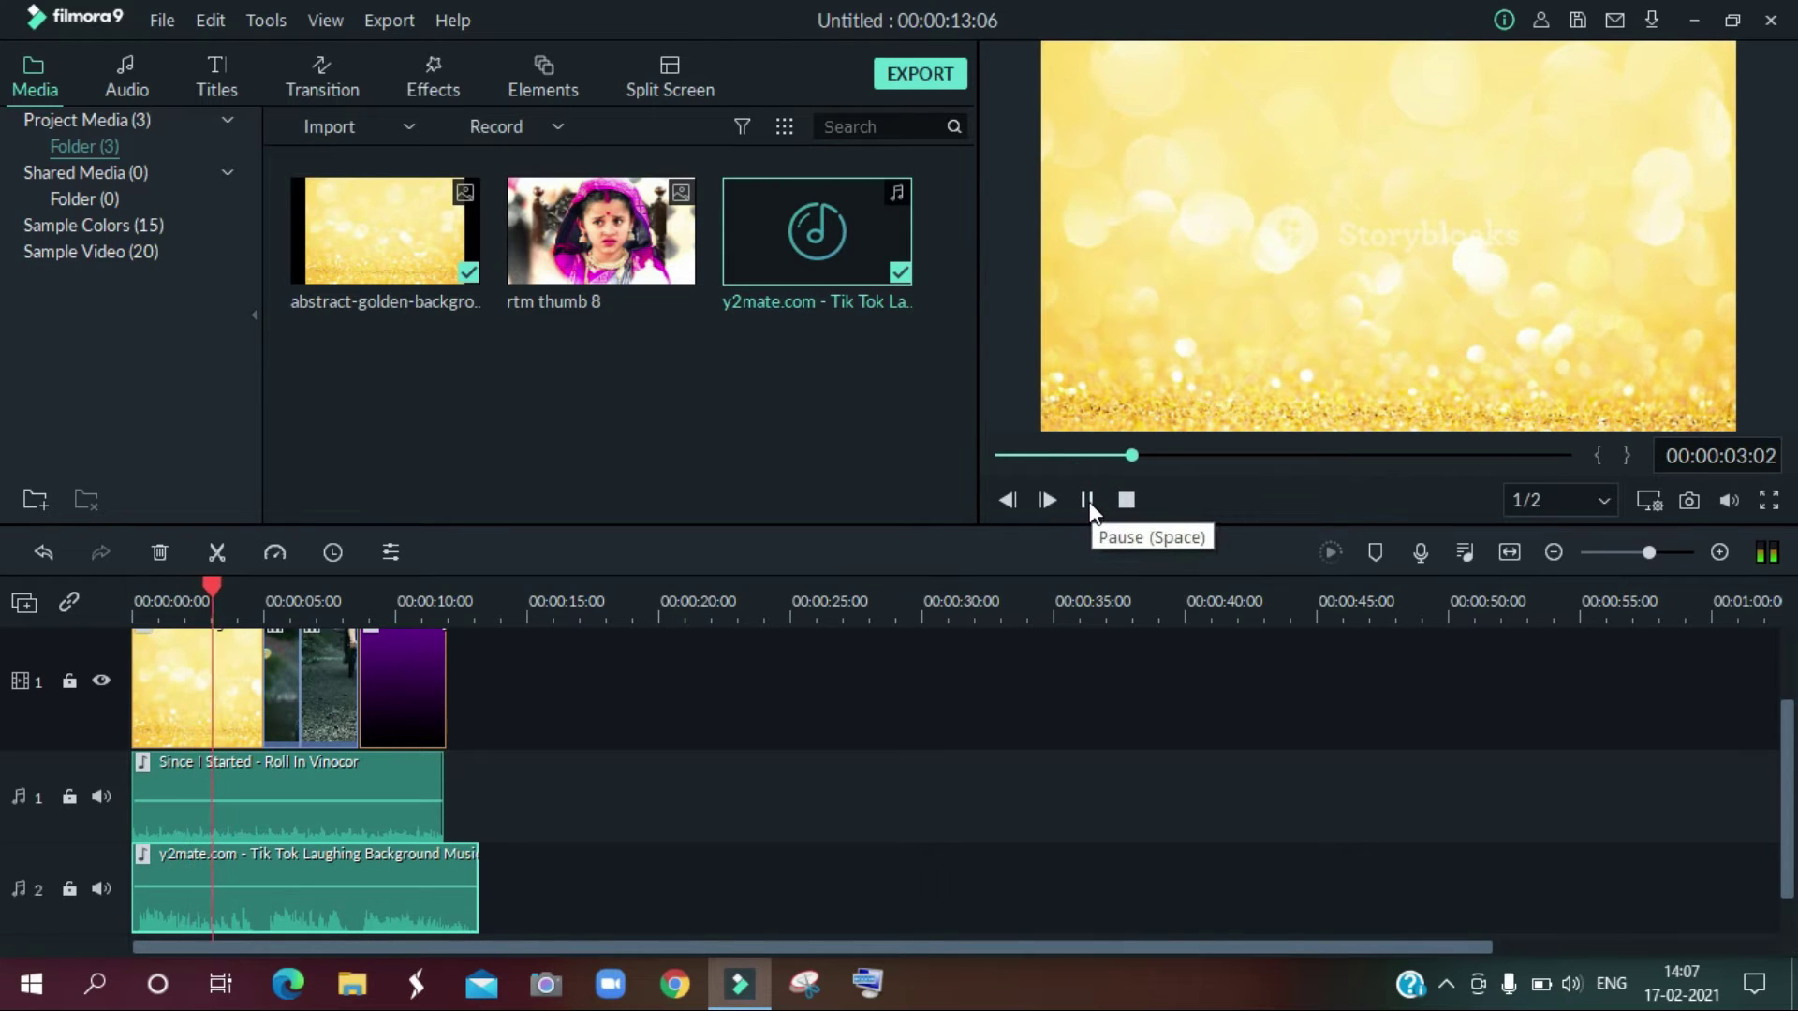
{"action": "left_click", "coordinate": [1087, 501]}
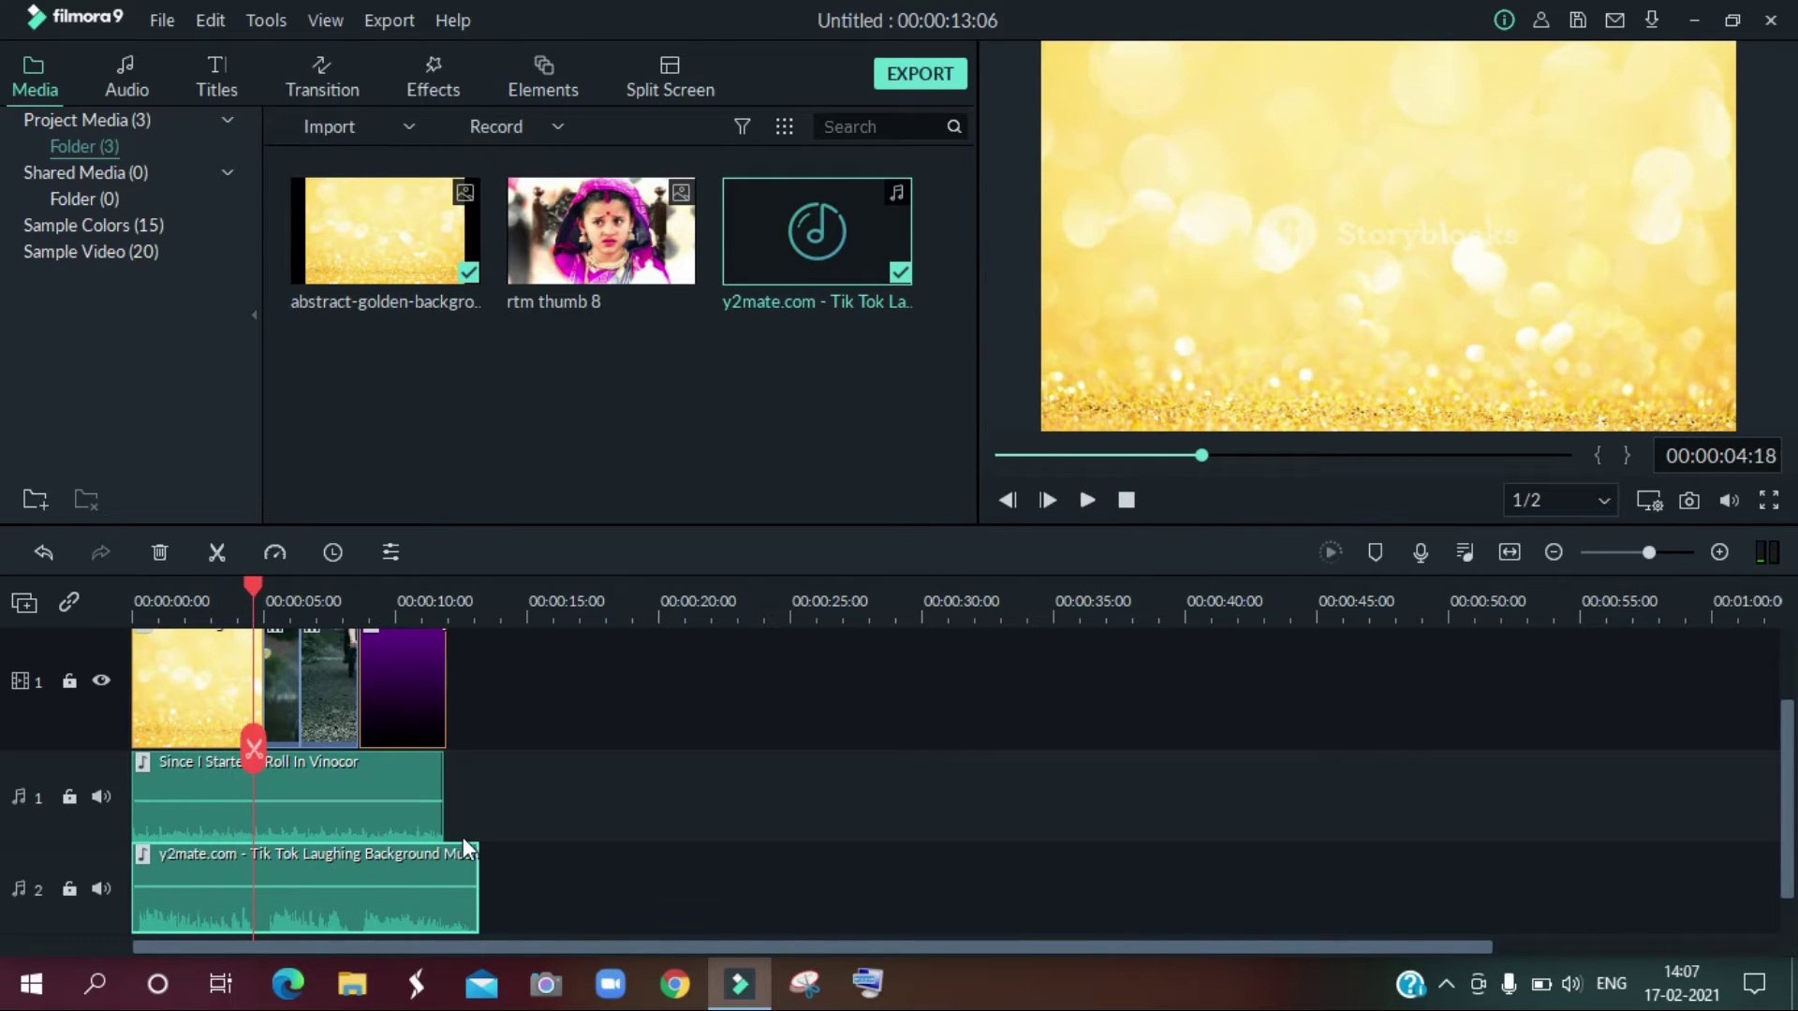
Step: Trim the end of the laughing music clip on audio track 2 to match the end of the video
{"action": "left_click", "coordinate": [454, 604]}
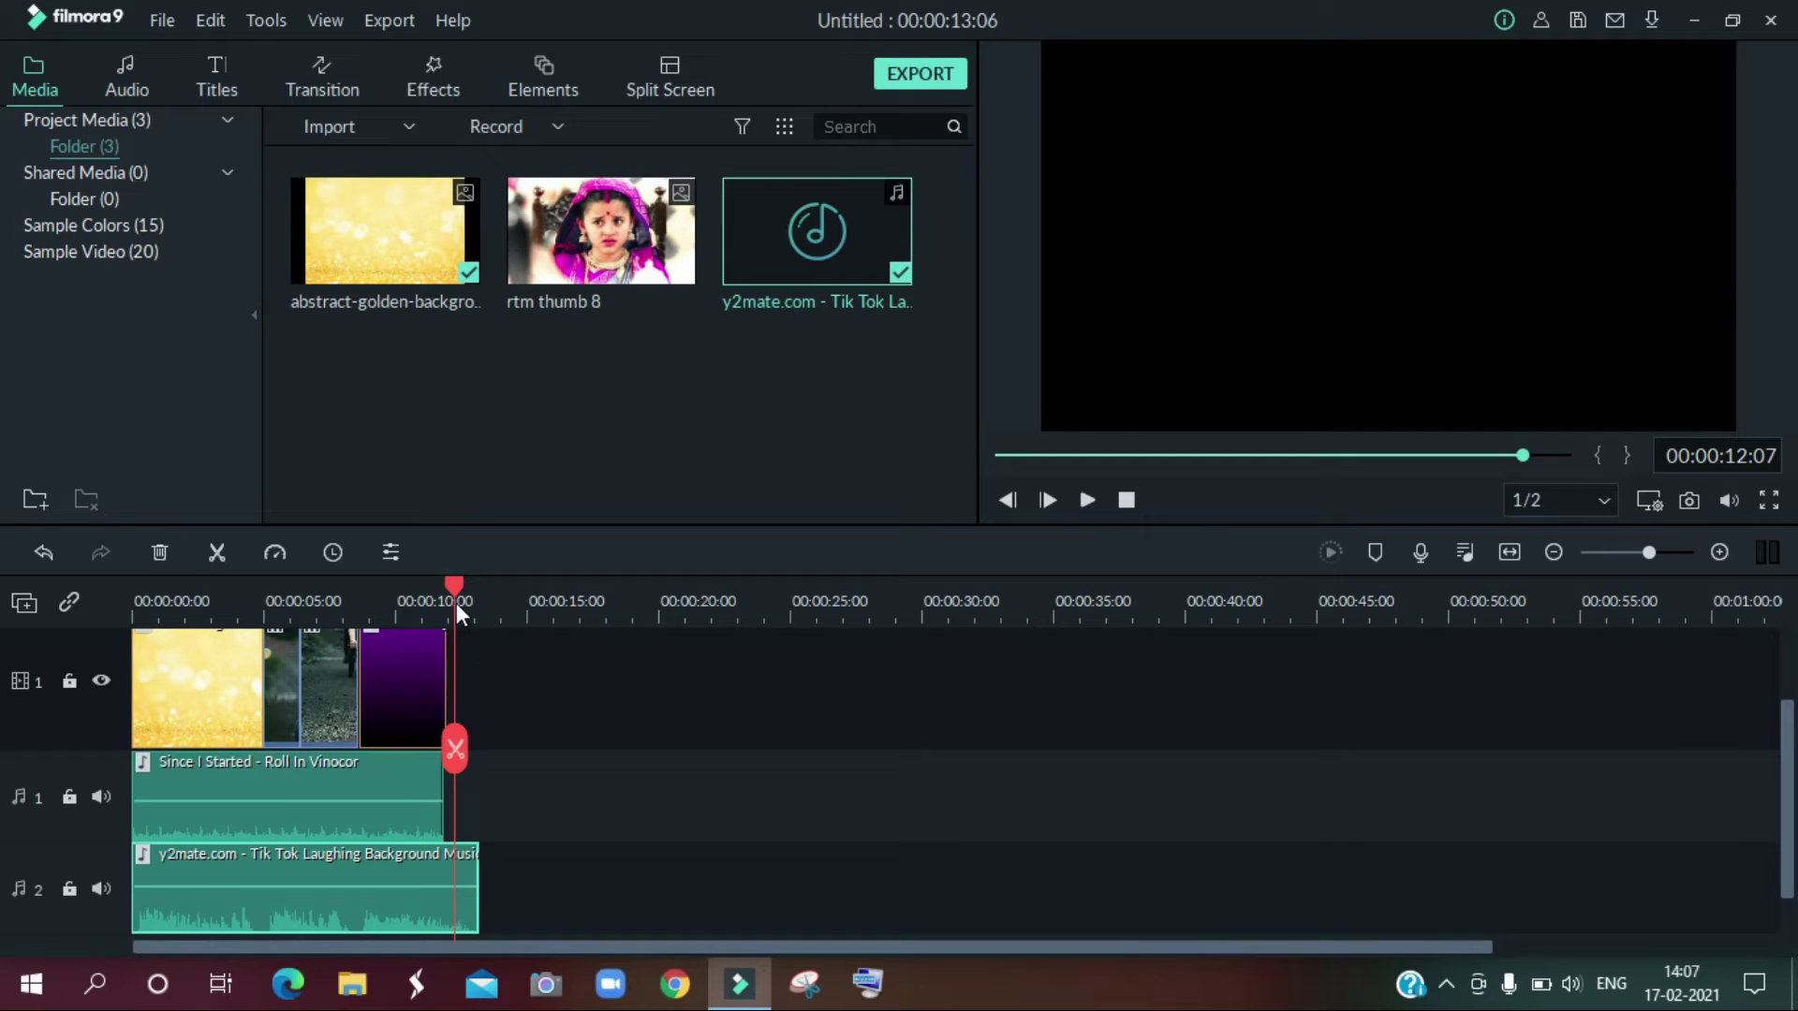
{"action": "left_click_drag", "start_coordinate": [453, 584], "coordinate": [448, 592]}
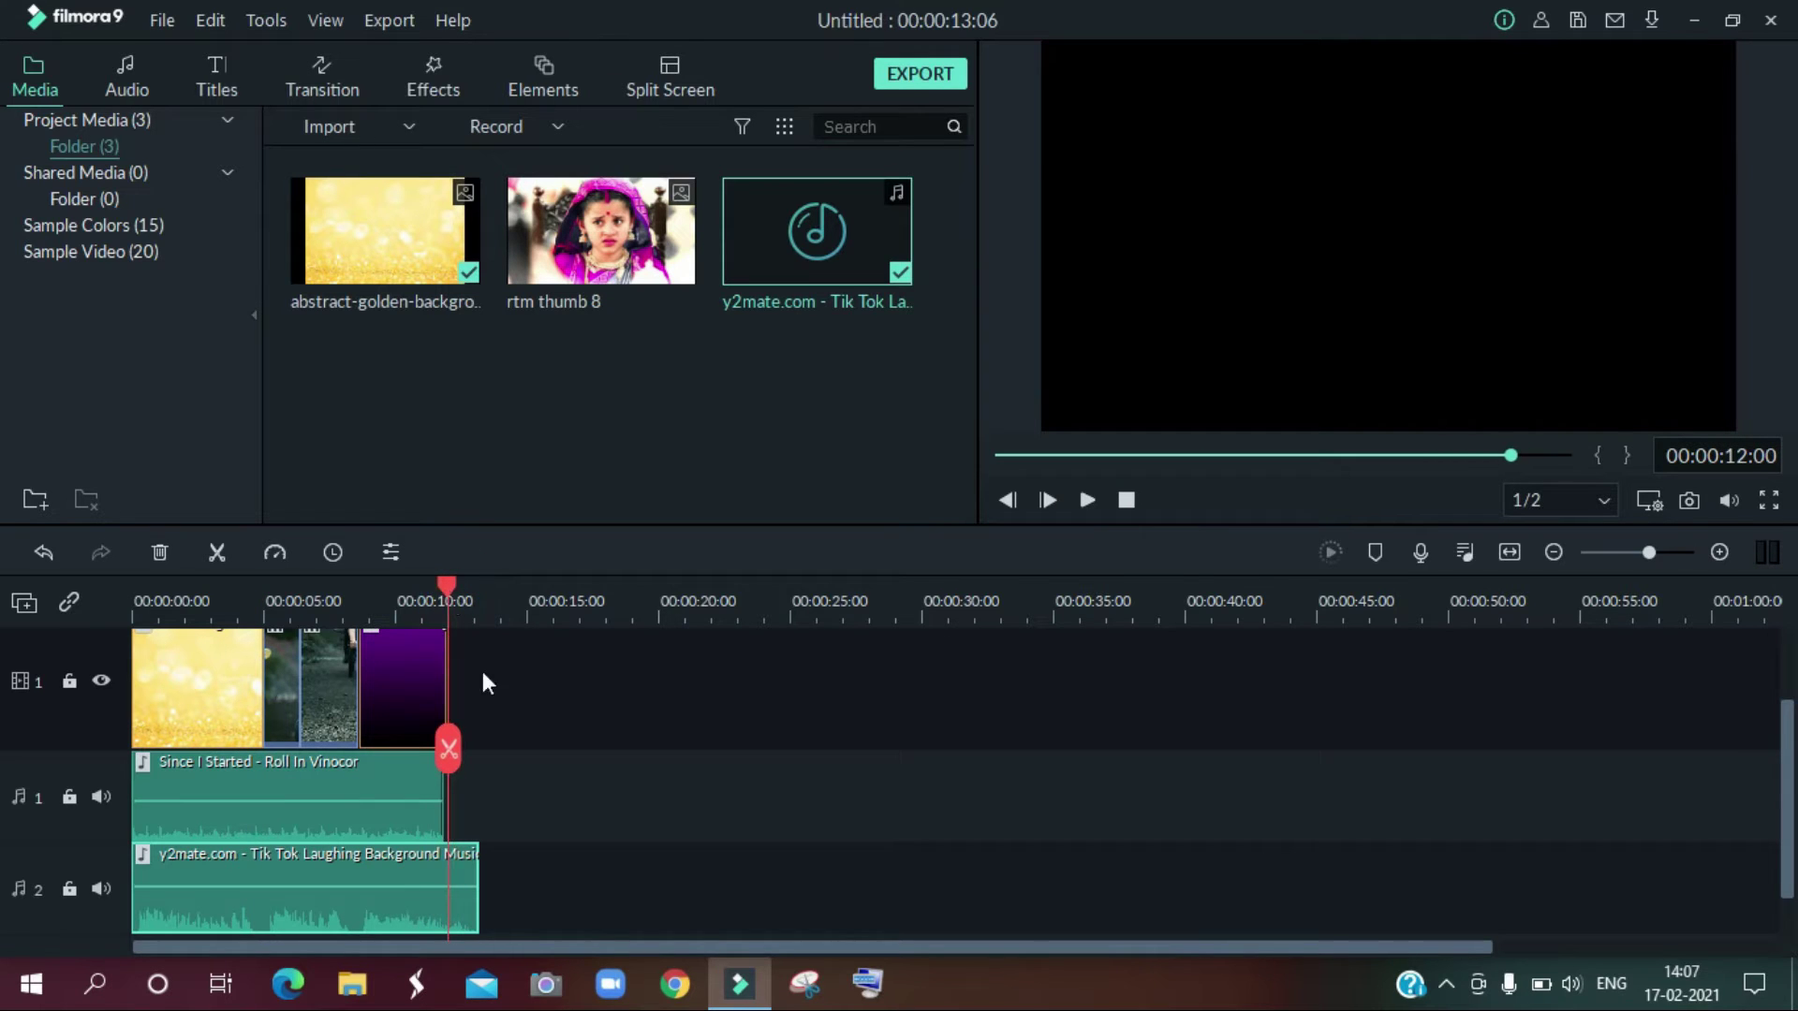
{"action": "left_click_drag", "start_coordinate": [477, 895], "coordinate": [441, 895]}
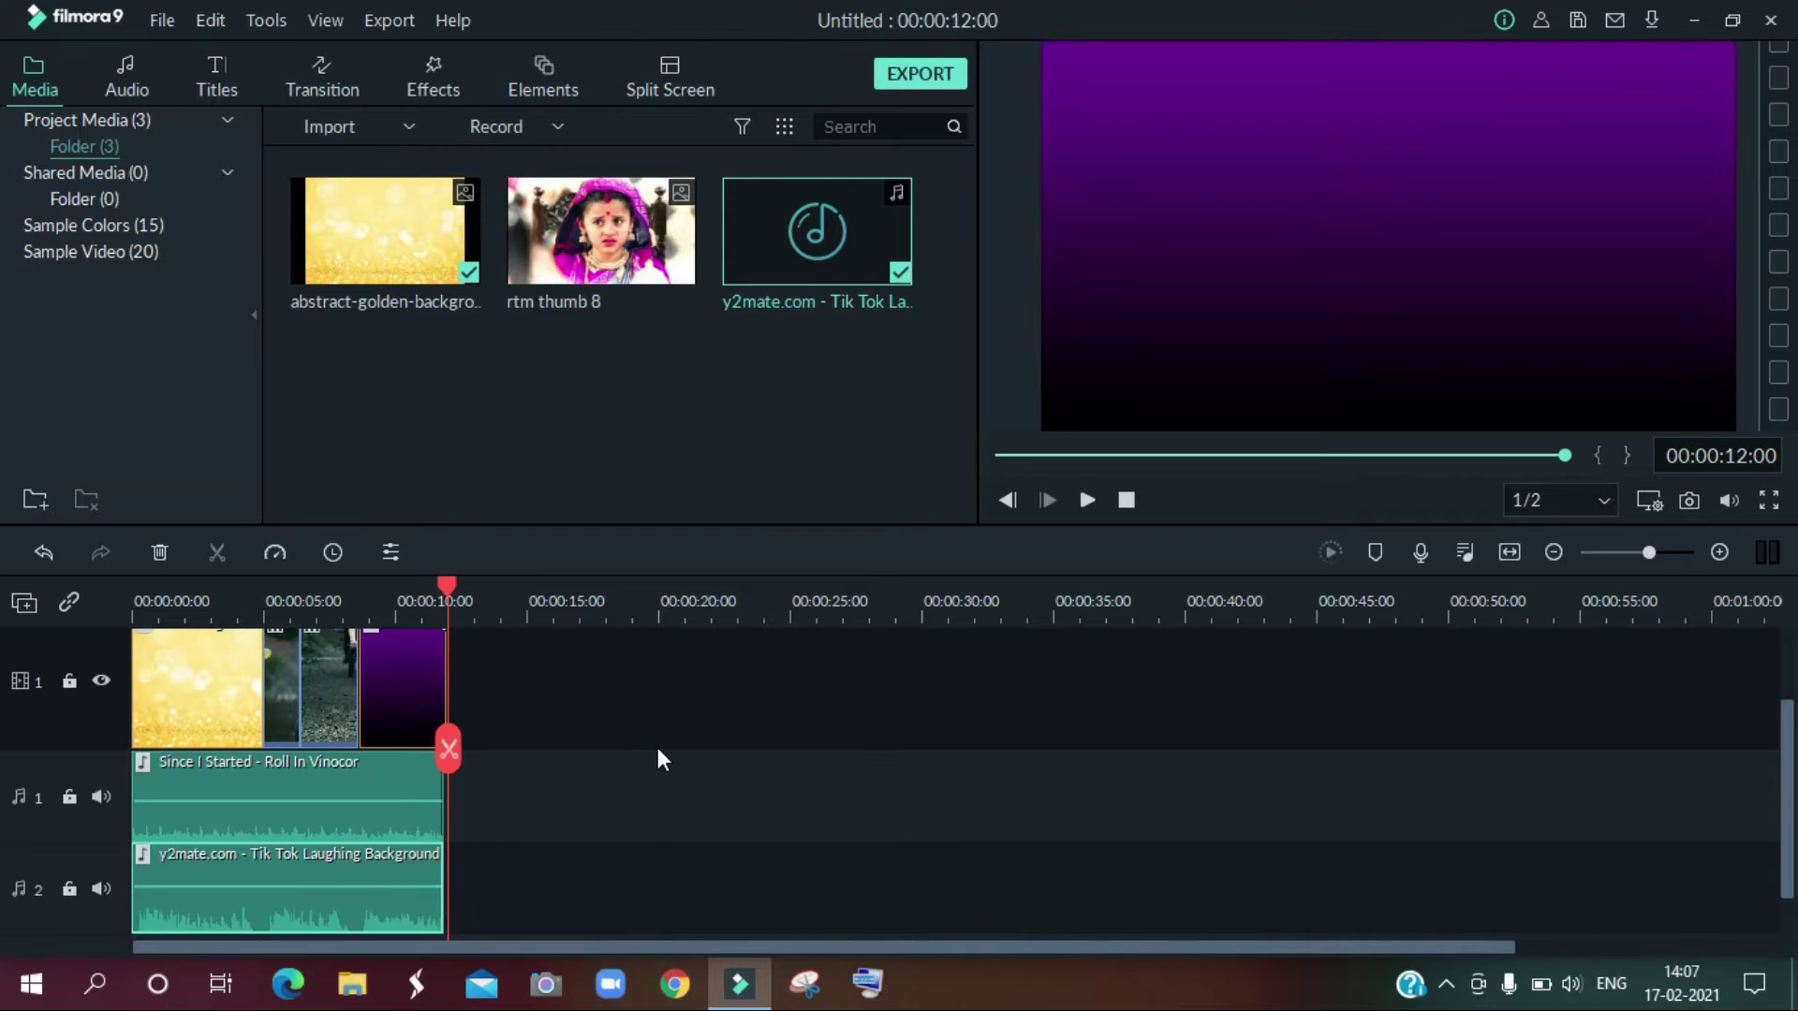
Step: Import the 3-33664_cute-emoji-png image from the Desktop folder and place it on video track 2 above the golden background clip
{"action": "scroll", "coordinate": [657, 747], "scroll_direction": "up", "scroll_amount": 2}
{"action": "key", "text": "Home"}
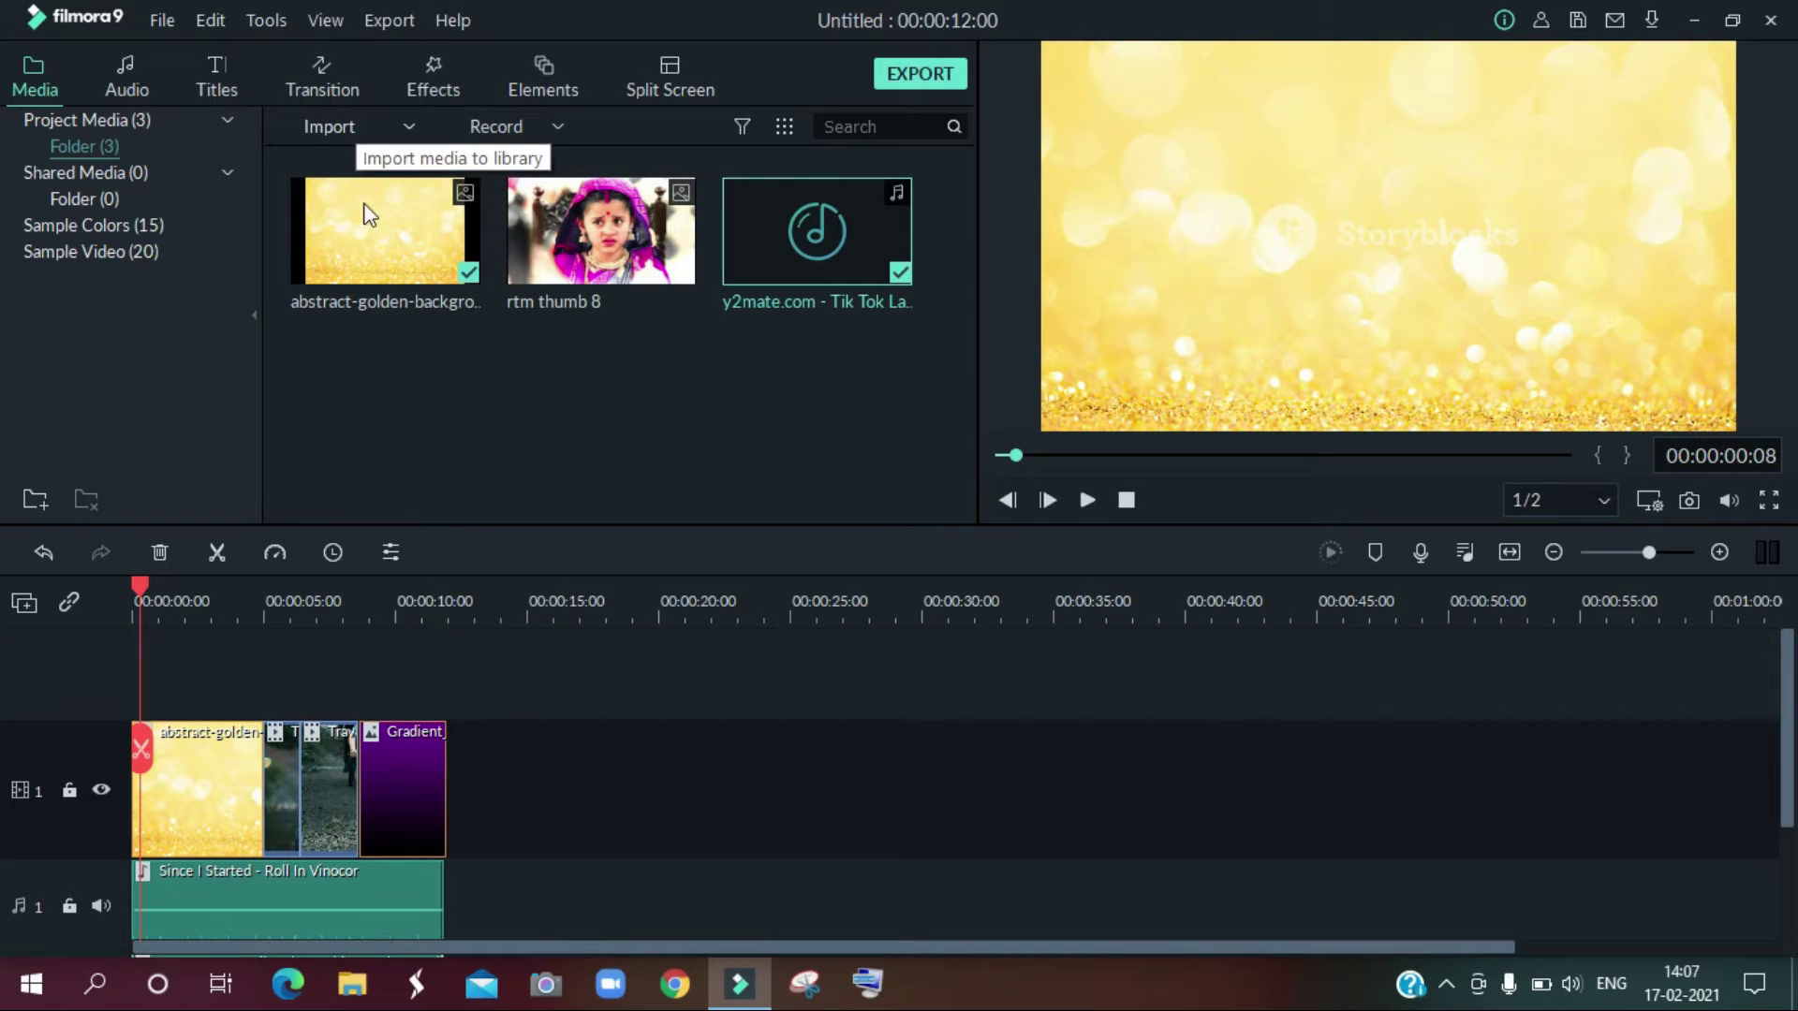
{"action": "left_click", "coordinate": [336, 131]}
{"action": "left_click", "coordinate": [363, 159]}
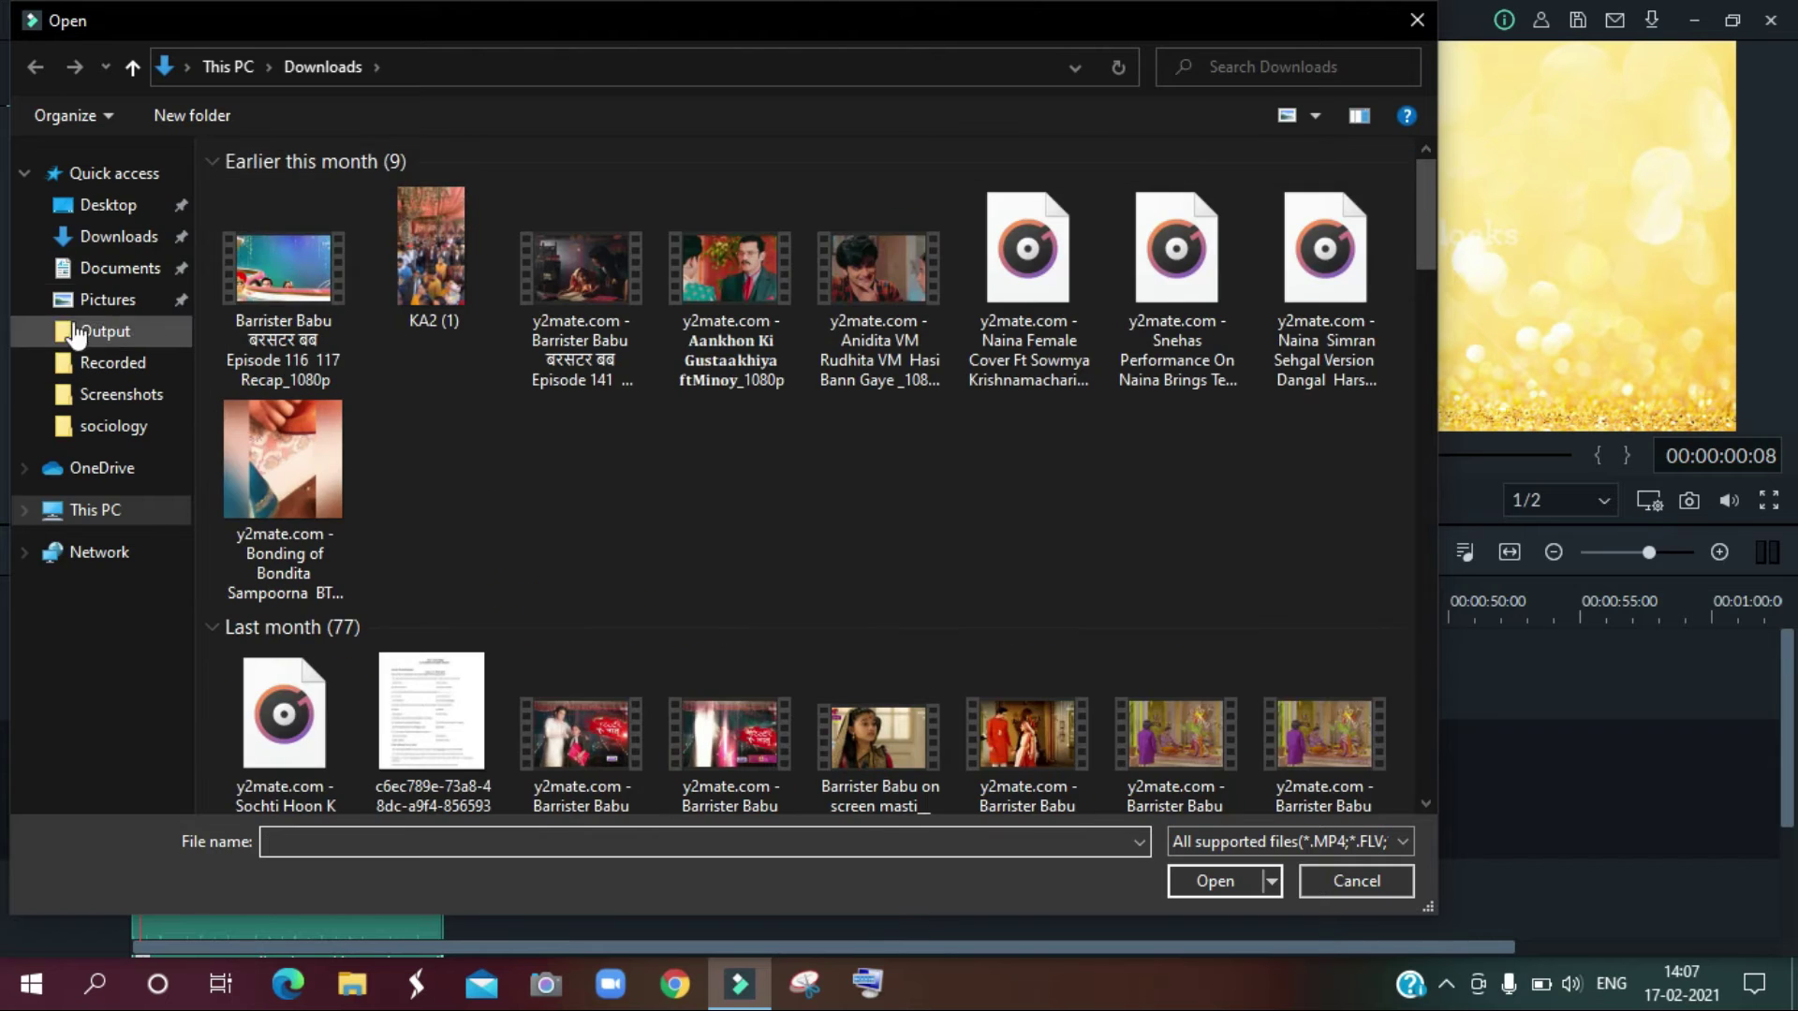
{"action": "left_click", "coordinate": [140, 214]}
{"action": "left_click", "coordinate": [823, 227]}
{"action": "double_click", "coordinate": [823, 227]}
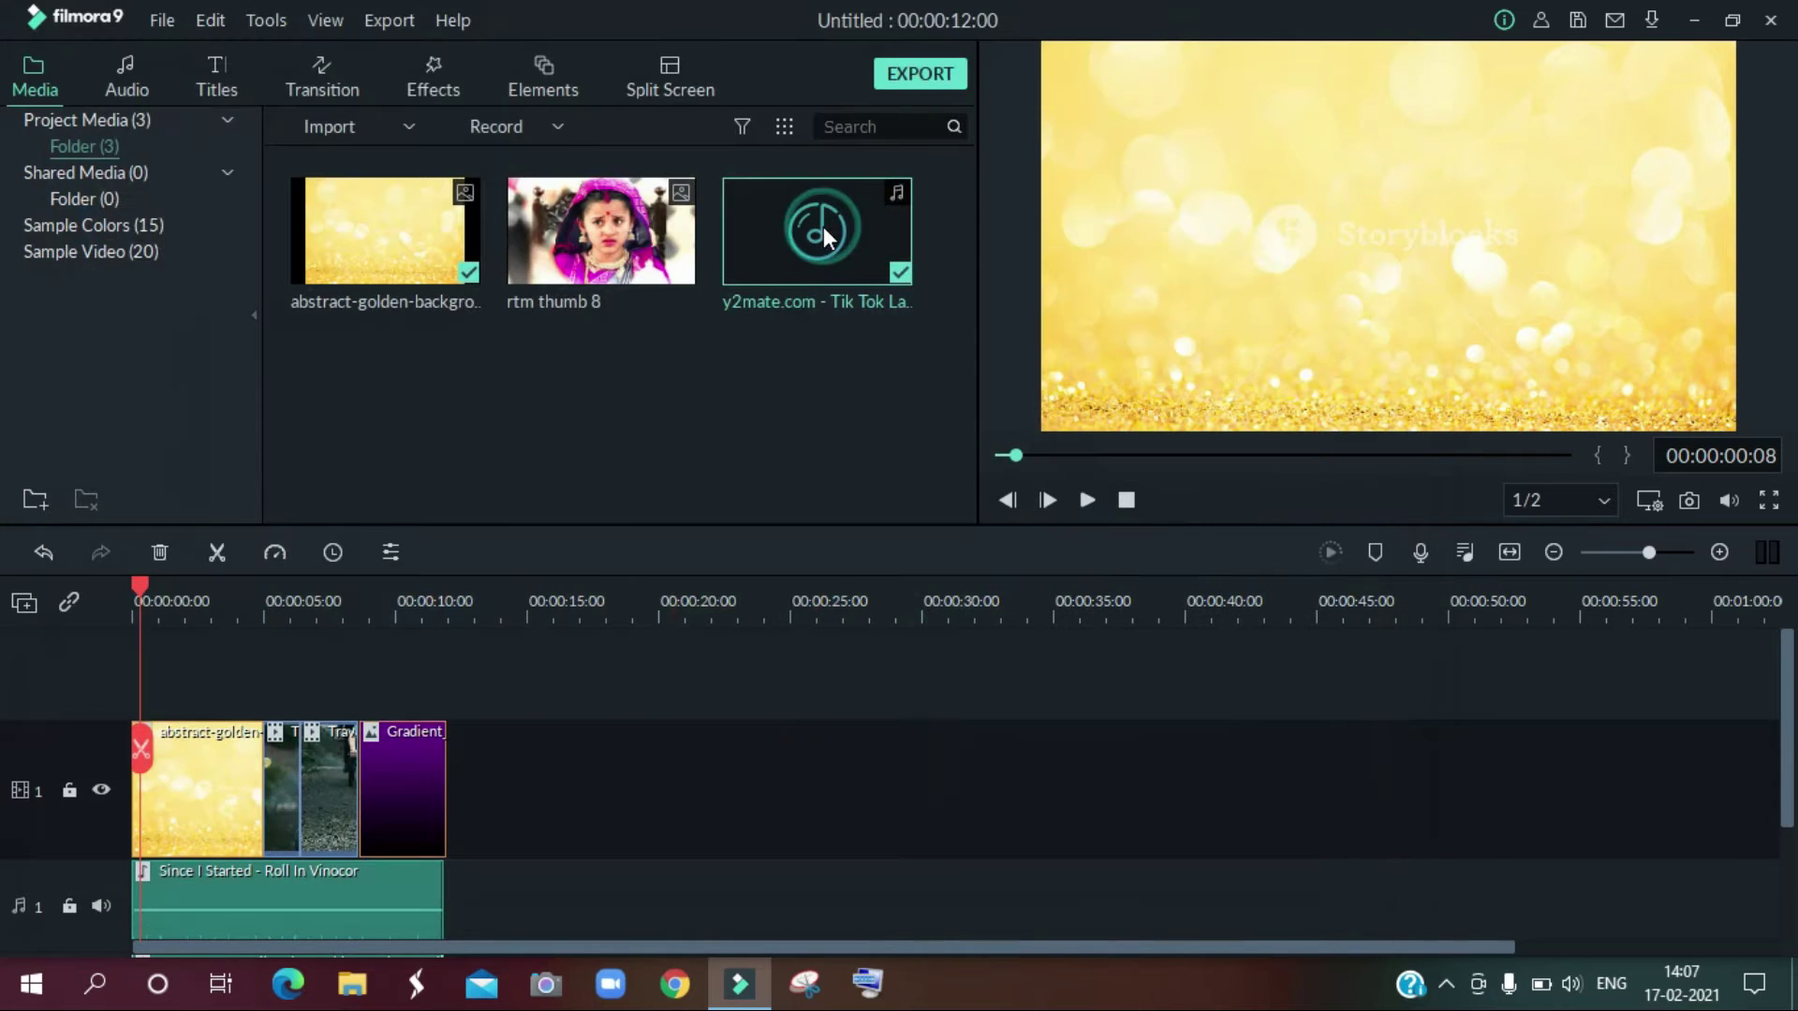
{"action": "left_click_drag", "start_coordinate": [326, 599], "coordinate": [122, 651]}
Step: Shrink the emoji to about half its size in the upper-right corner of the video frame and preview it
{"action": "left_click", "coordinate": [1470, 221]}
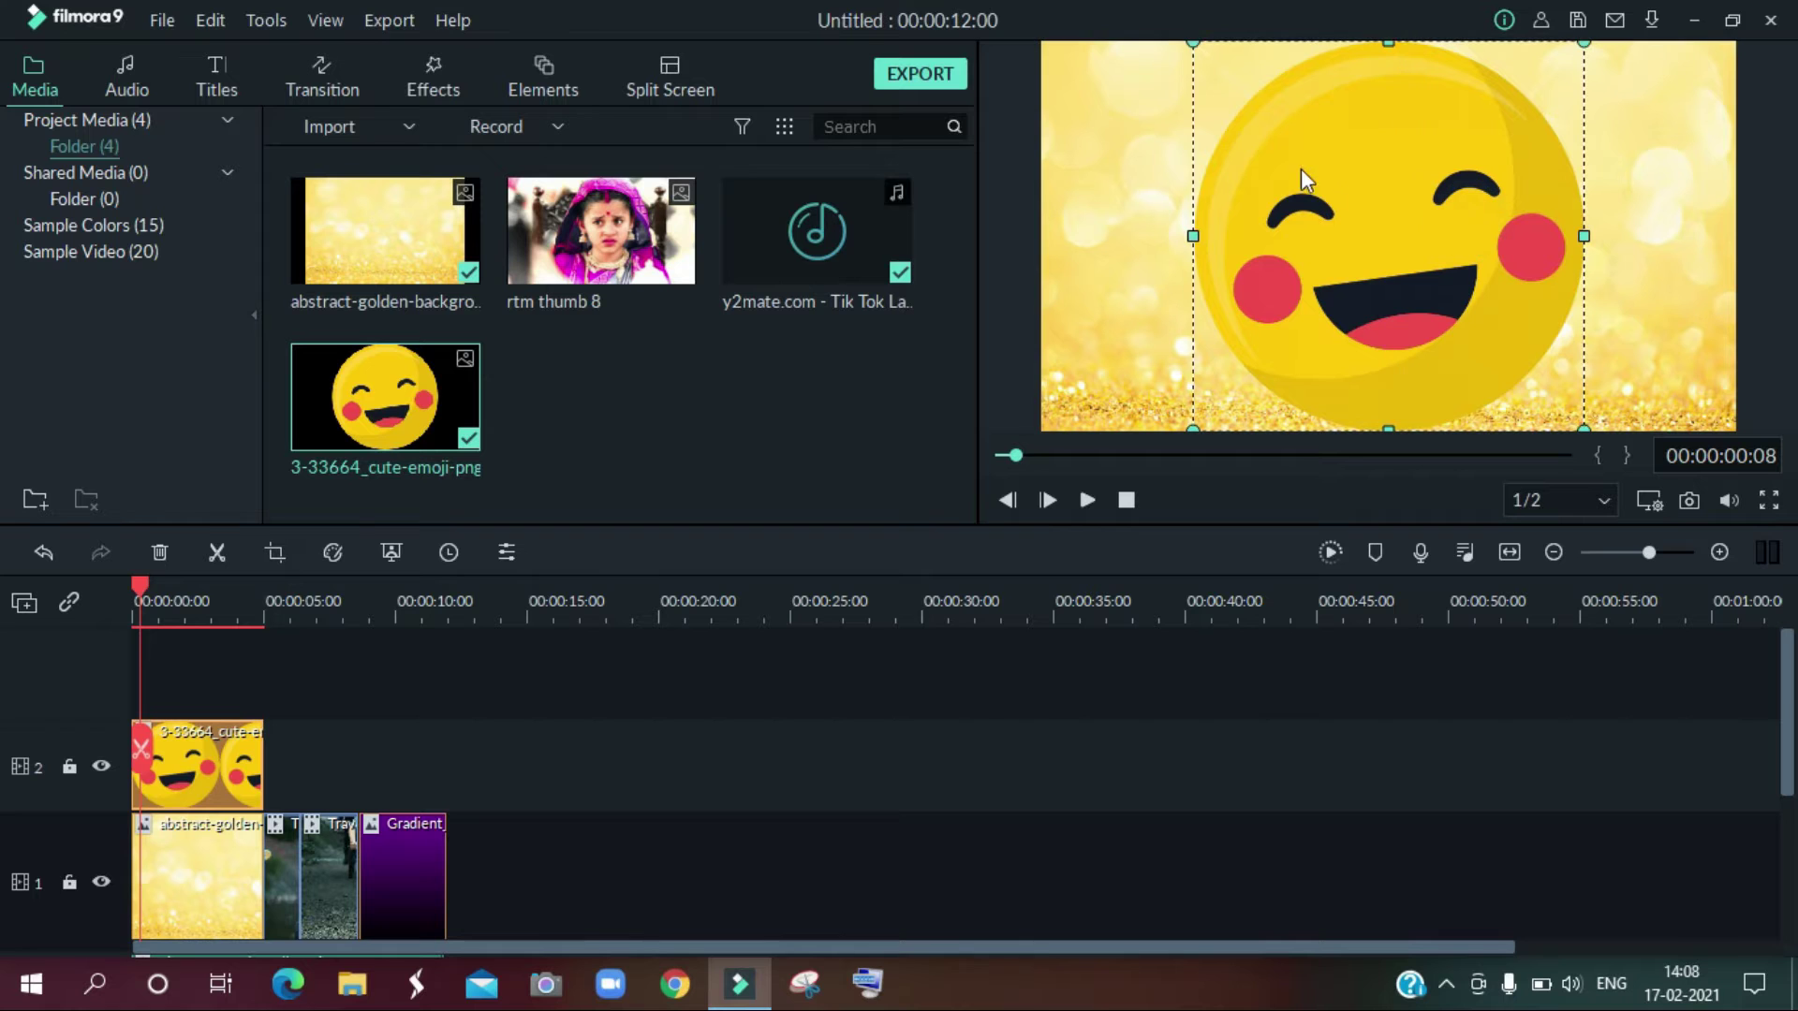
{"action": "left_click_drag", "start_coordinate": [1195, 43], "coordinate": [1401, 248]}
{"action": "left_click_drag", "start_coordinate": [1493, 290], "coordinate": [1661, 116]}
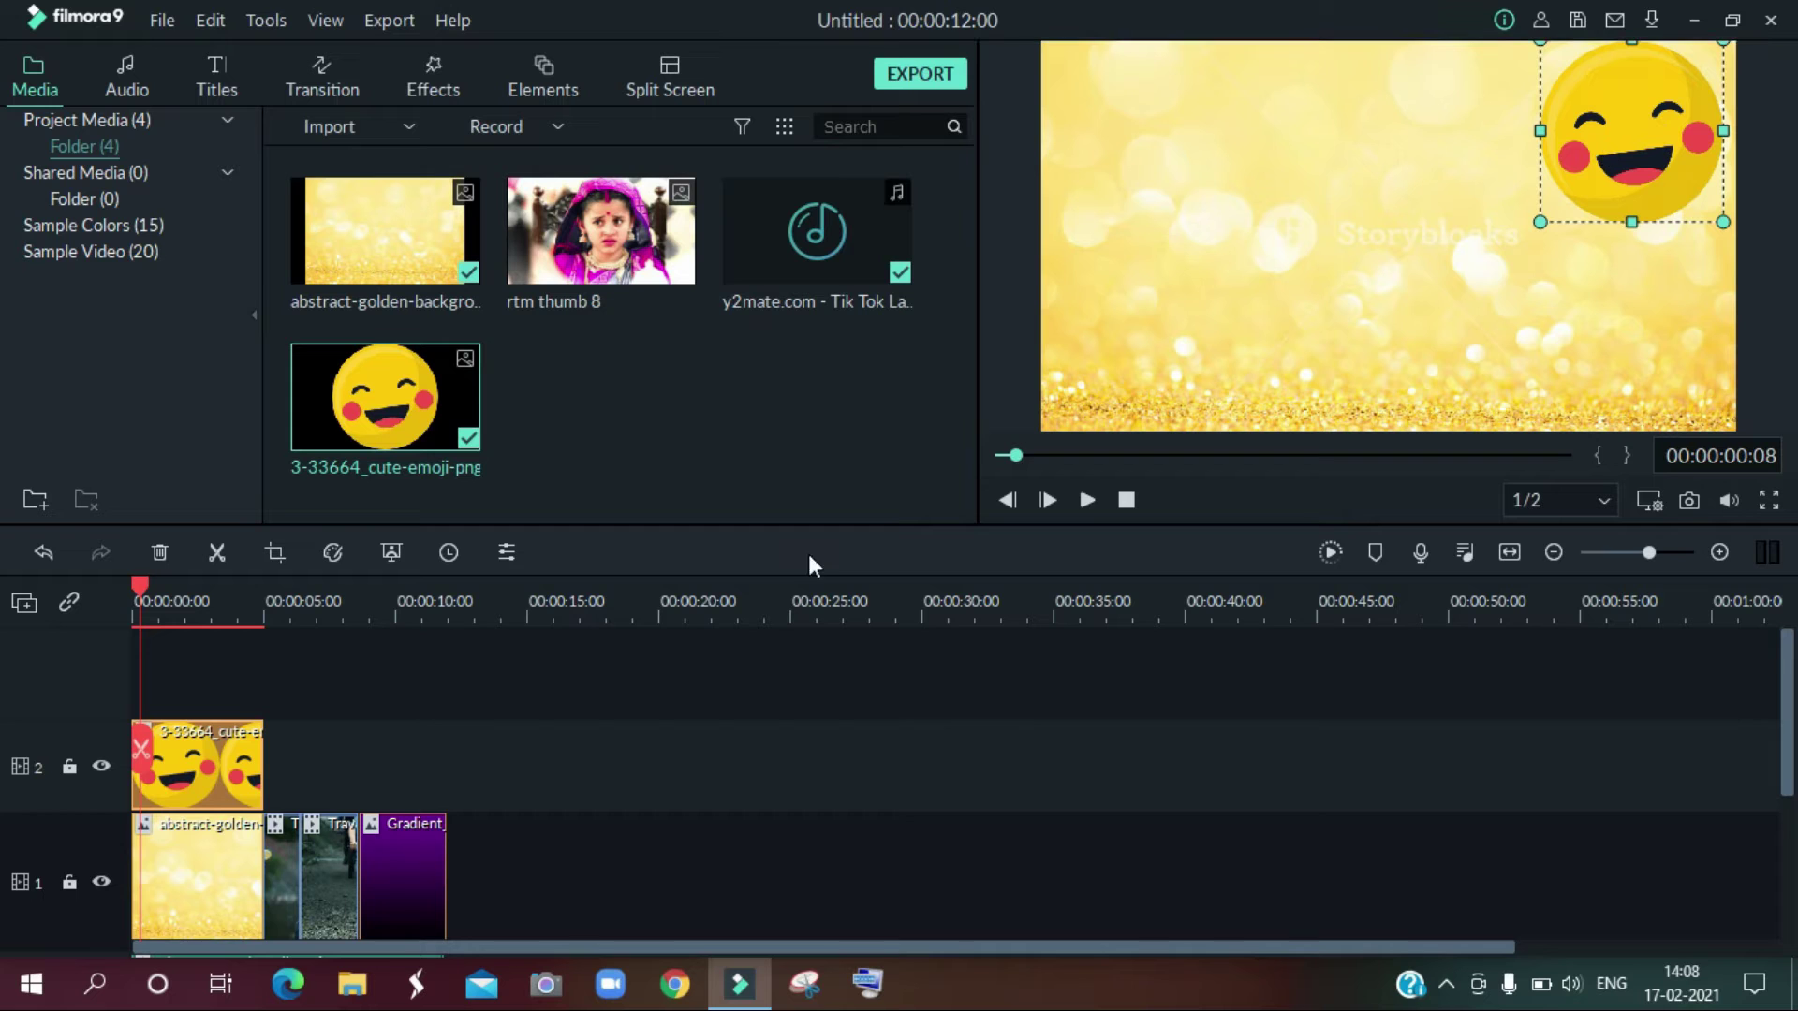
{"action": "left_click", "coordinate": [1084, 500]}
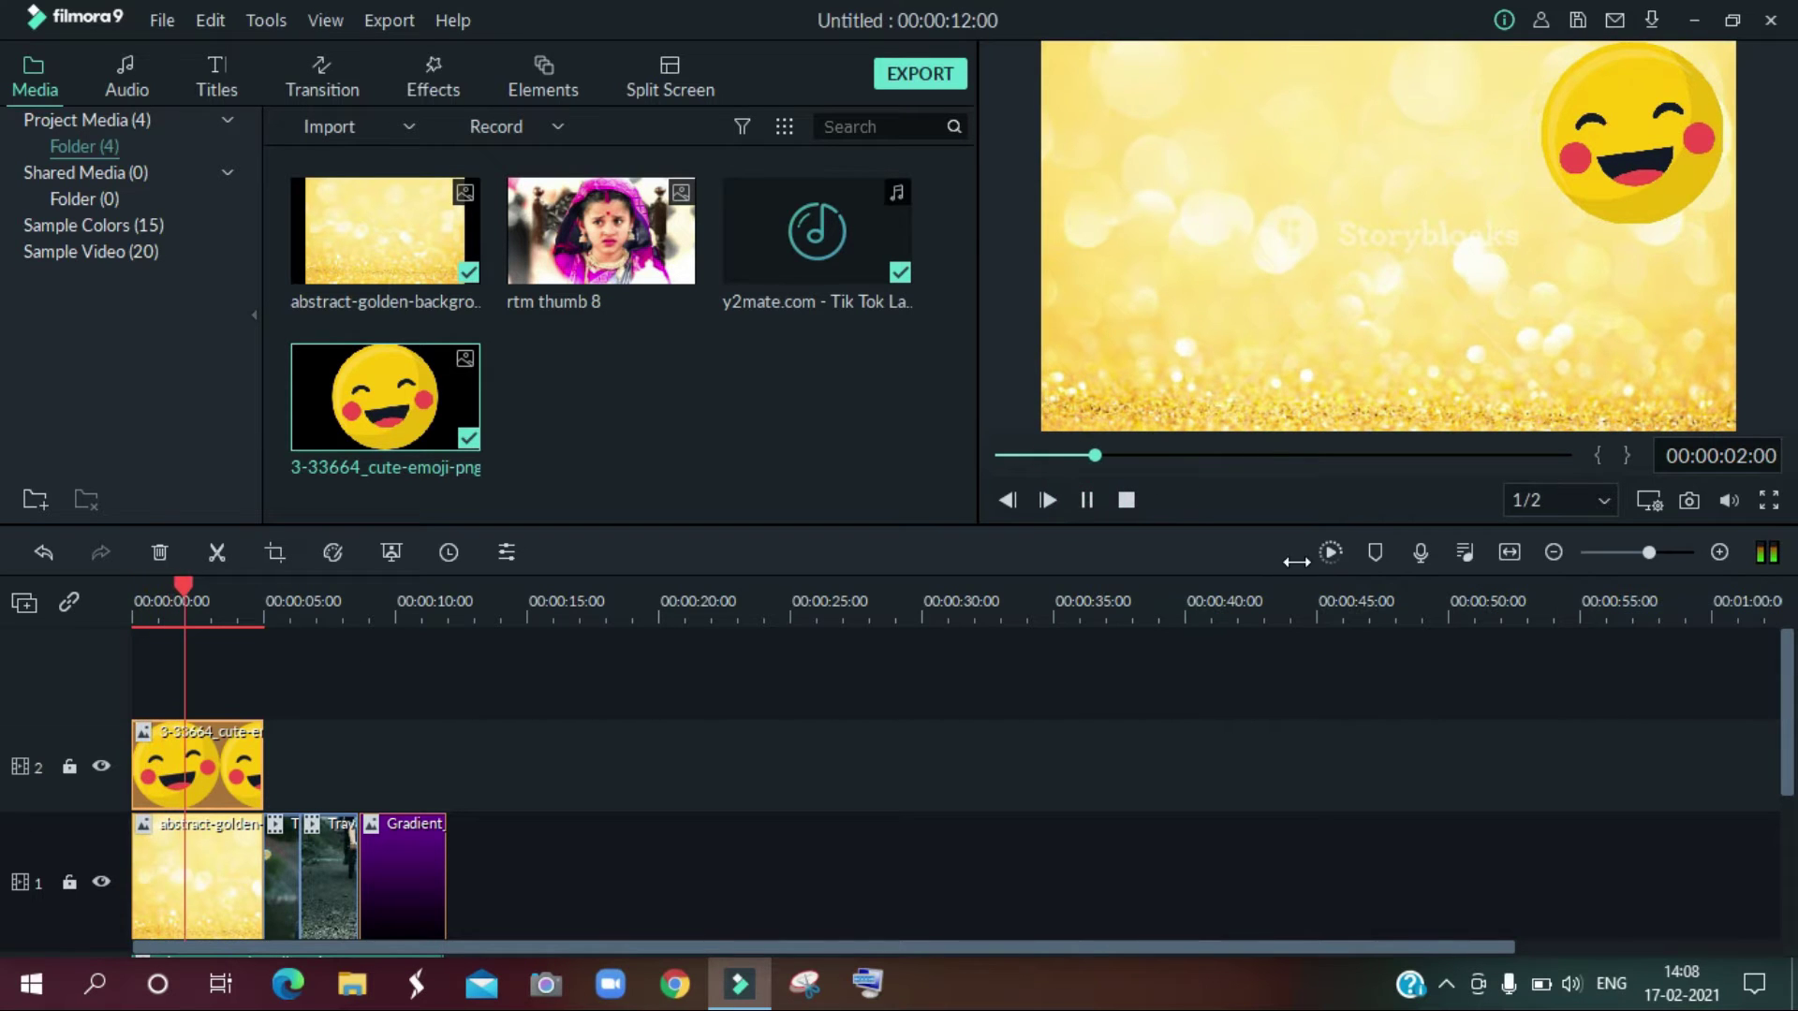
{"action": "left_click", "coordinate": [1088, 500]}
Step: Delete the laughing music clip from audio track 2 and slightly raise the volume of the remaining music on audio track 1
{"action": "scroll", "coordinate": [739, 730], "scroll_direction": "down", "scroll_amount": 2}
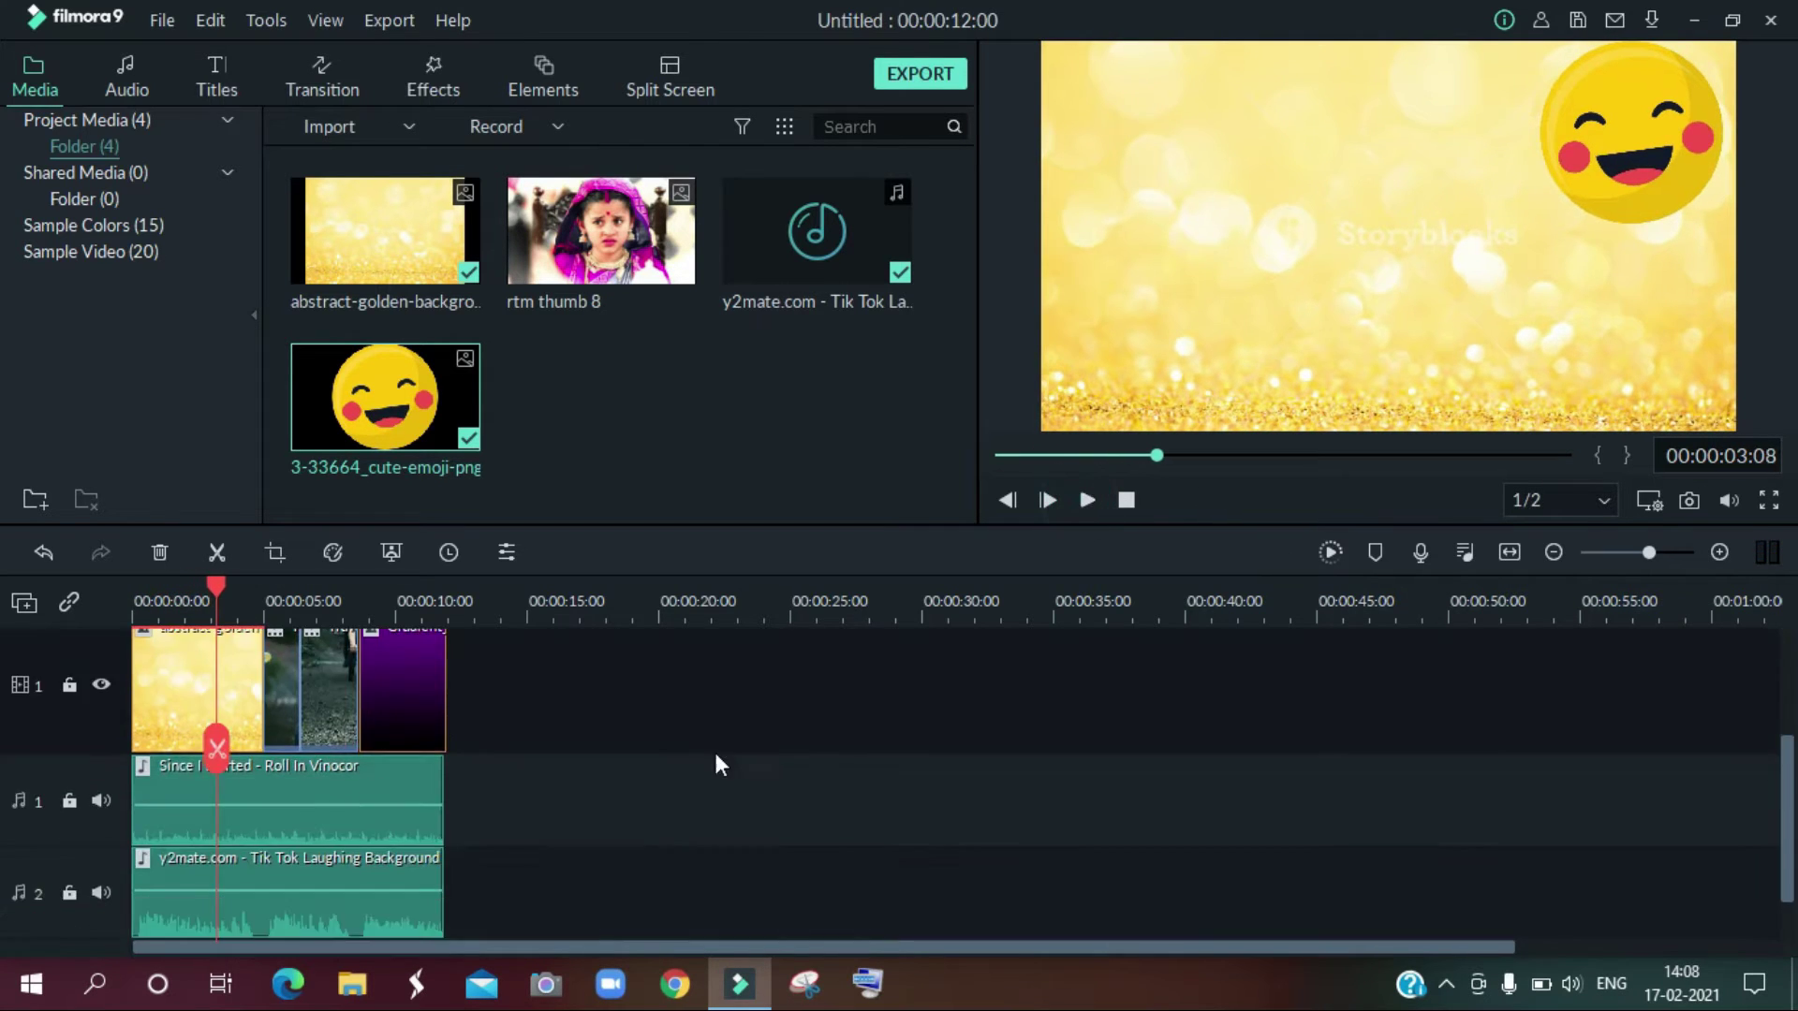
{"action": "left_click", "coordinate": [317, 876]}
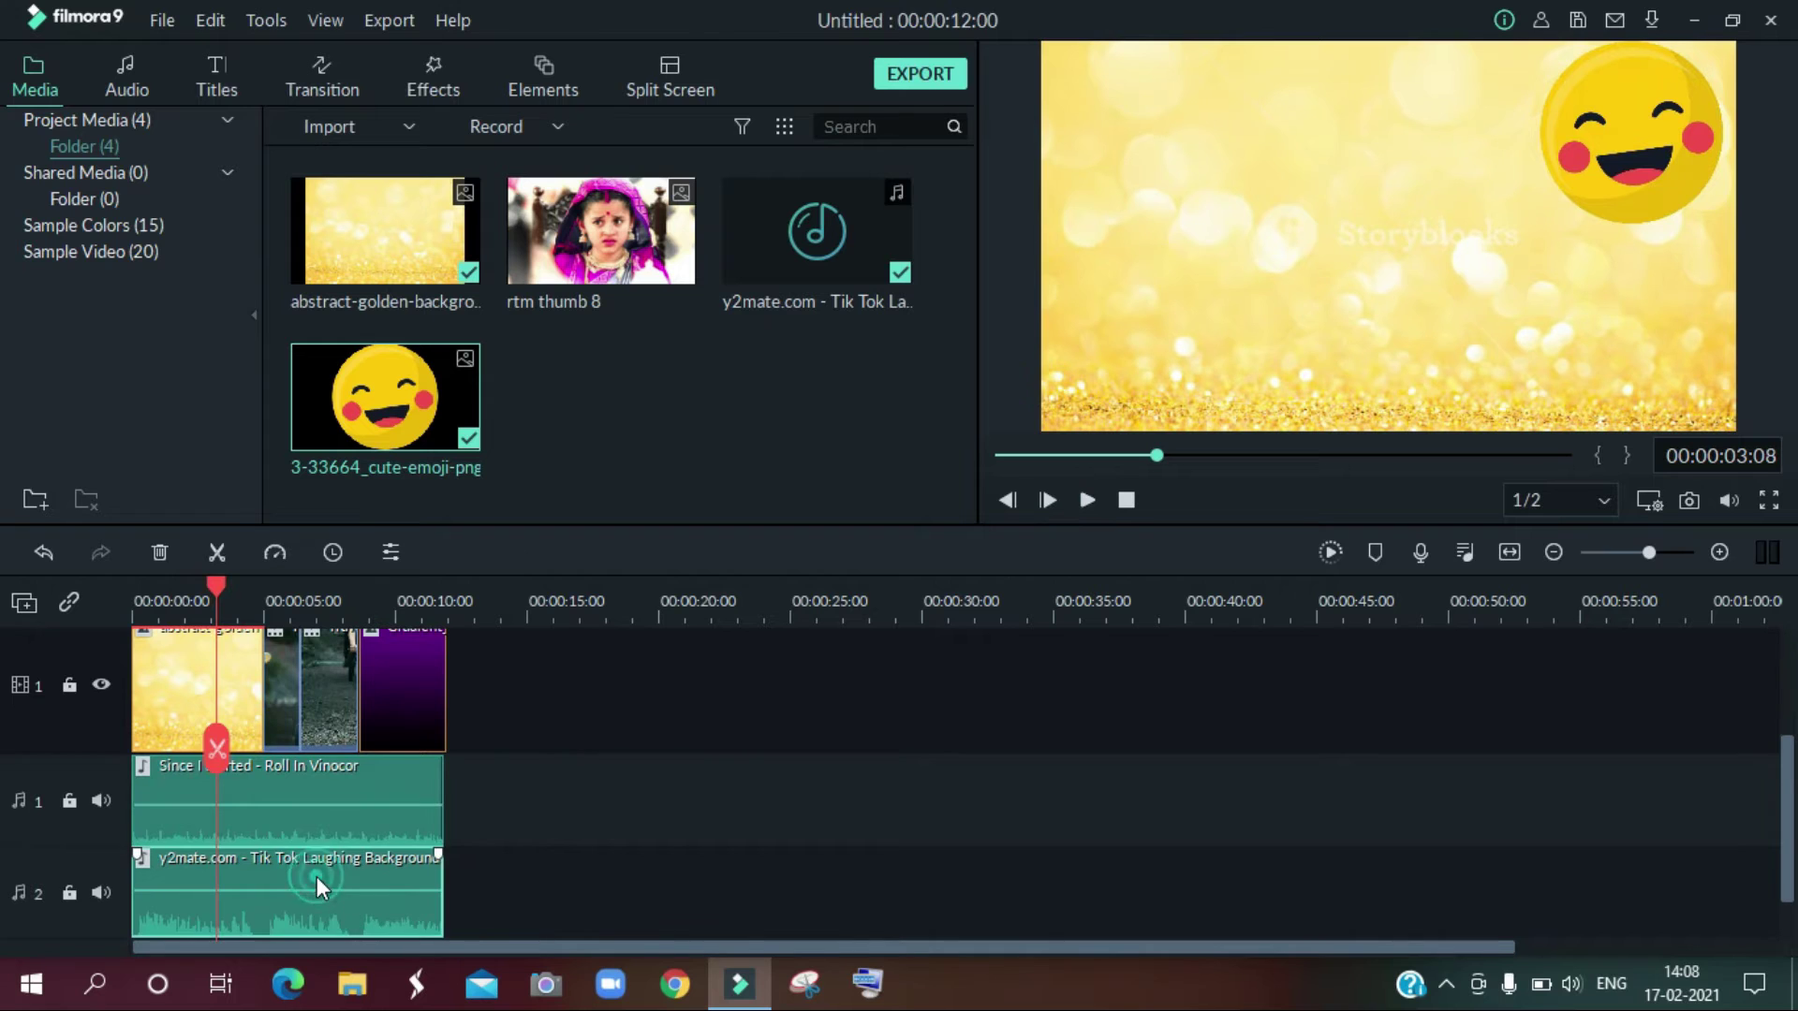
{"action": "left_click", "coordinate": [160, 552]}
{"action": "scroll", "coordinate": [622, 883], "scroll_direction": "up", "scroll_amount": 1}
{"action": "left_click_drag", "start_coordinate": [332, 846], "coordinate": [337, 834]}
{"action": "scroll", "coordinate": [731, 749], "scroll_direction": "up", "scroll_amount": 1}
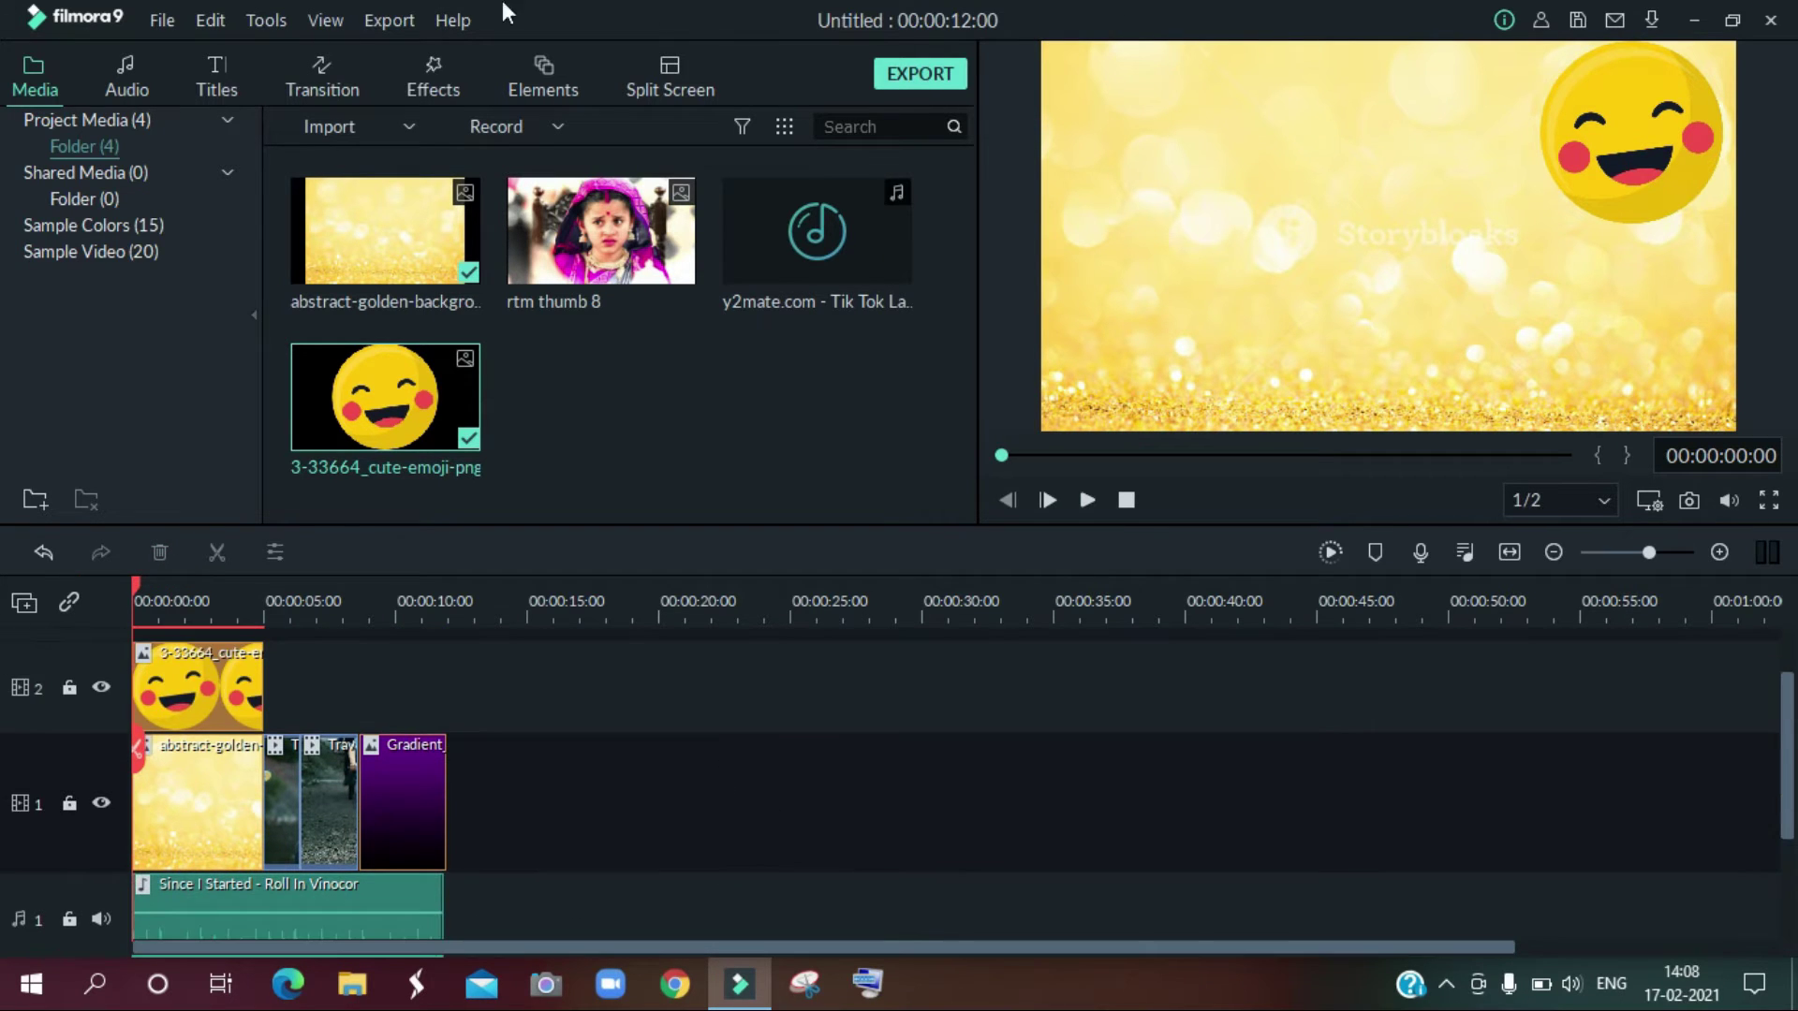
Step: Browse the included title templates, covering Openers, Titles, Lower 3rds, Subtitles and End Credits
{"action": "left_click", "coordinate": [216, 75]}
{"action": "left_click", "coordinate": [218, 80]}
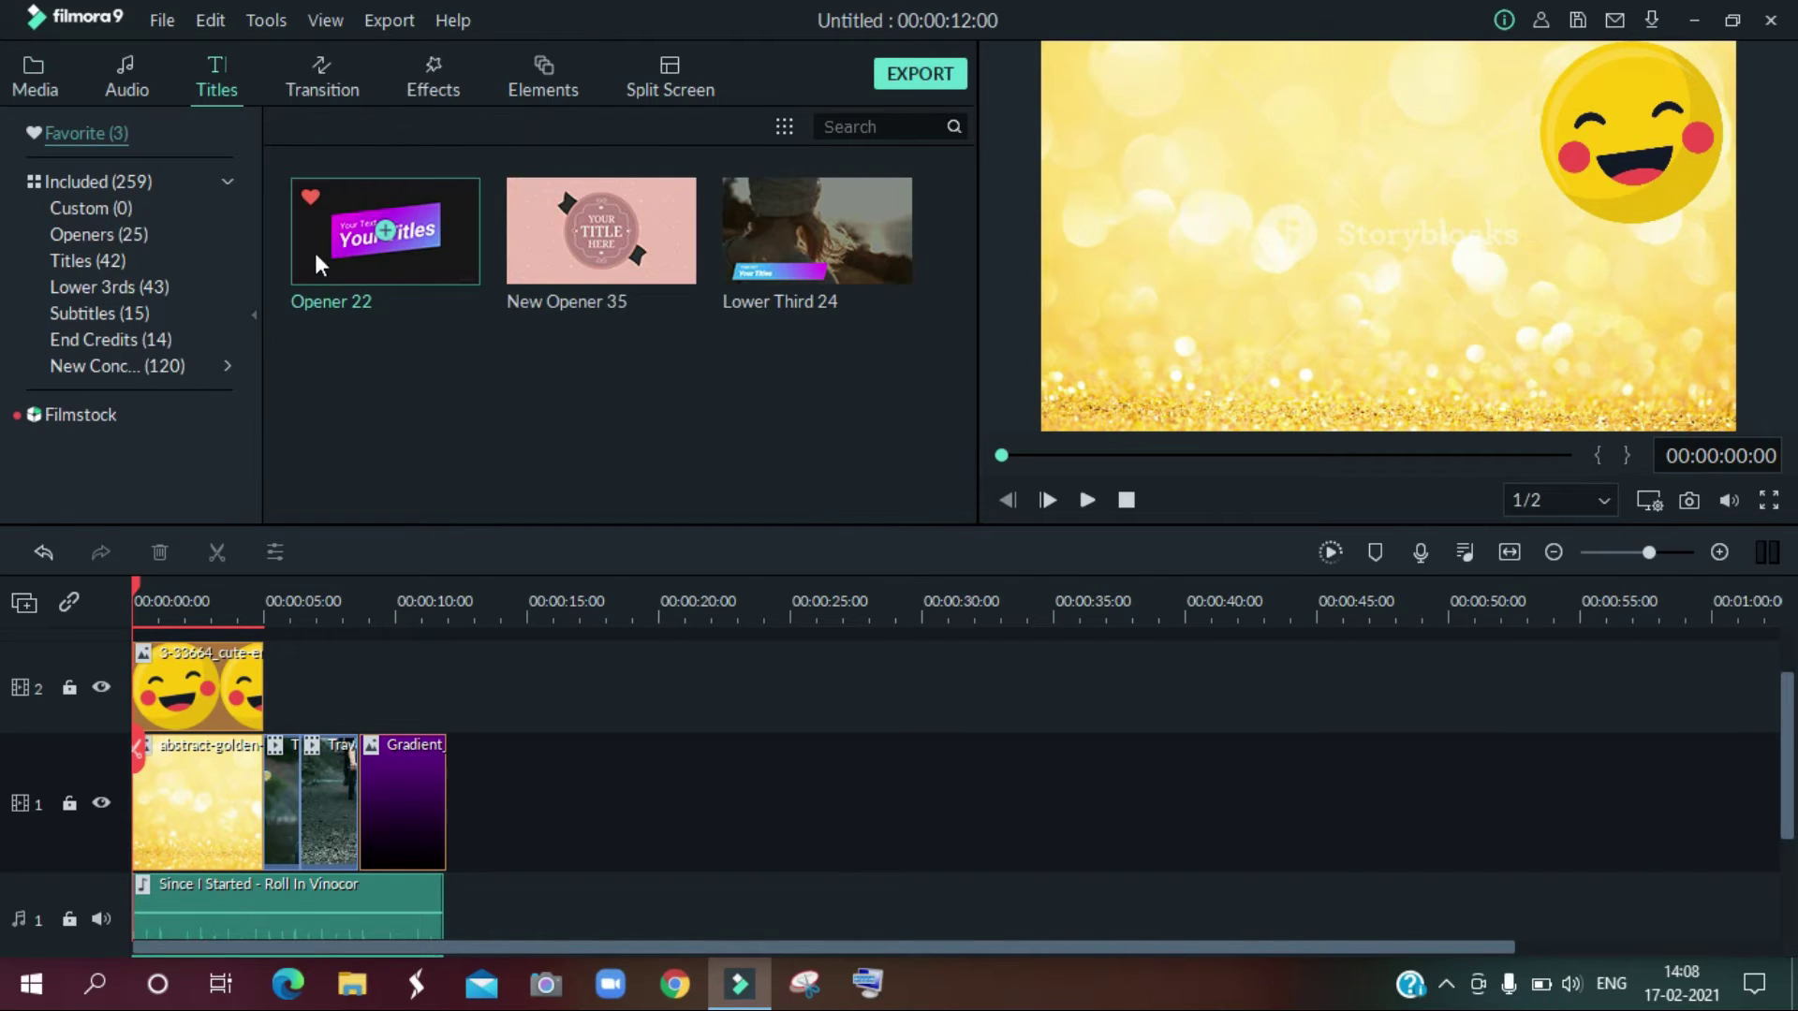
{"action": "left_click", "coordinate": [147, 233]}
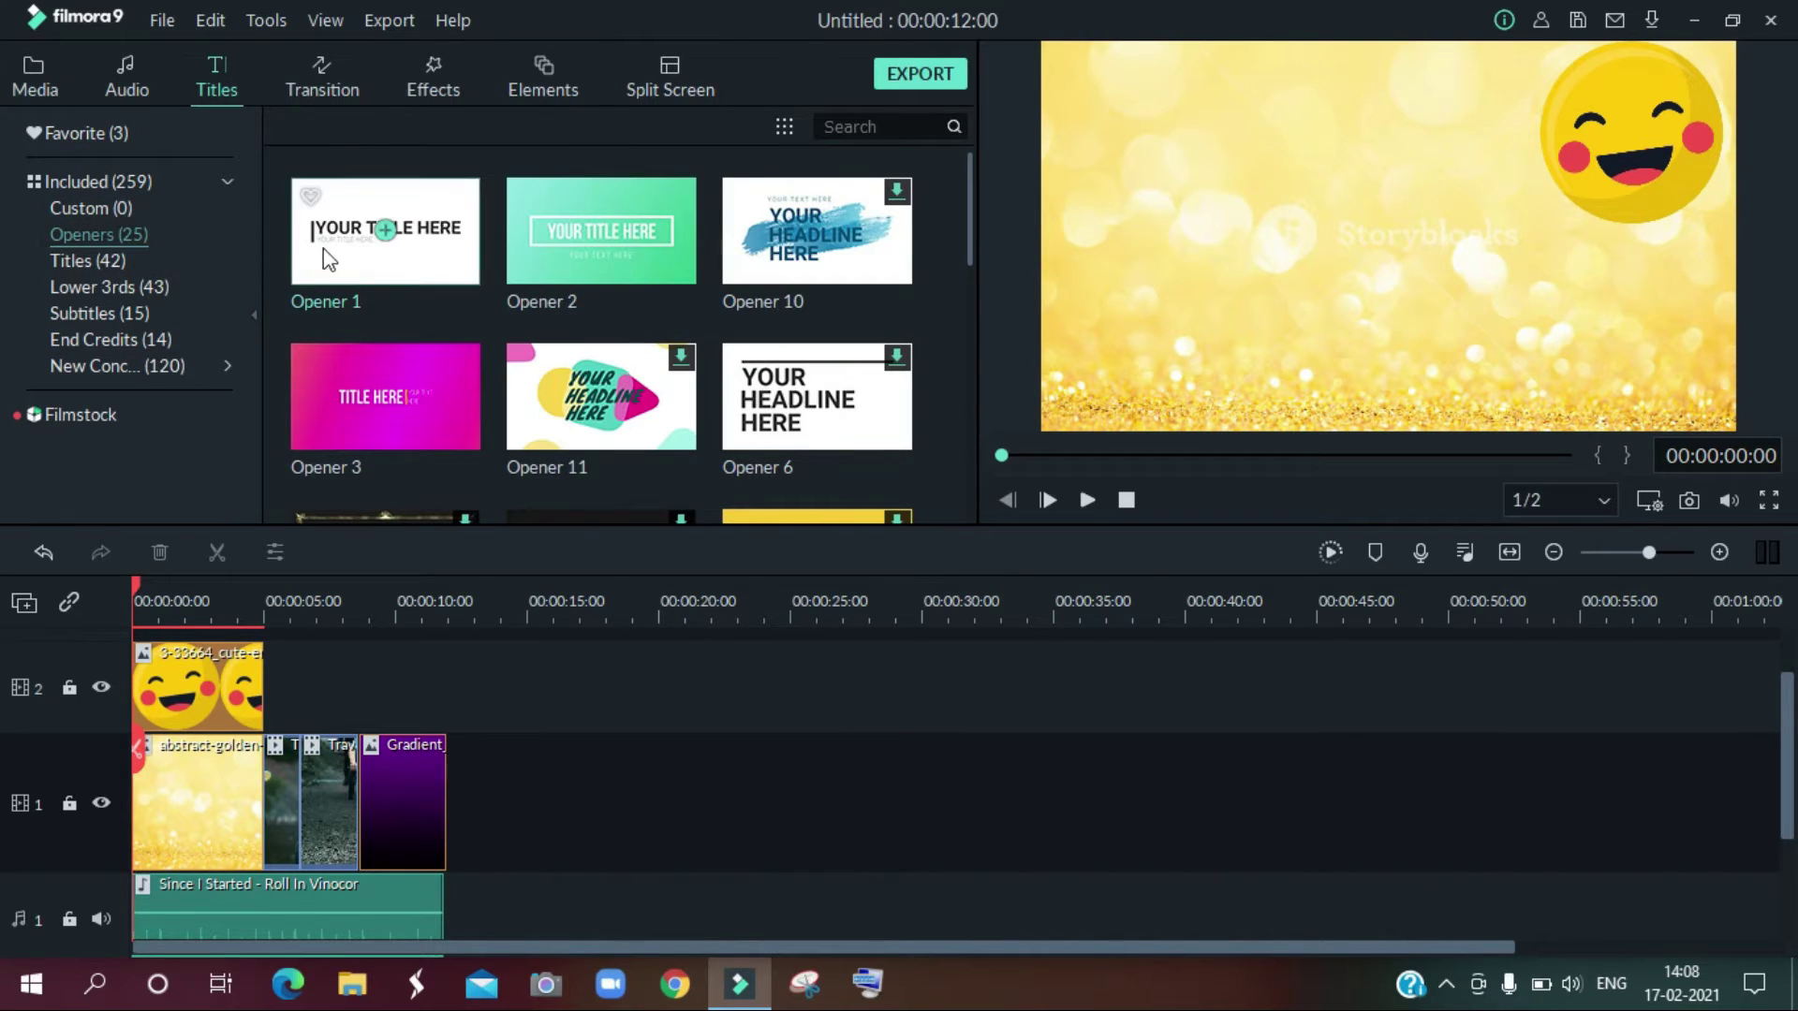
{"action": "left_click", "coordinate": [97, 258]}
{"action": "left_click", "coordinate": [111, 283]}
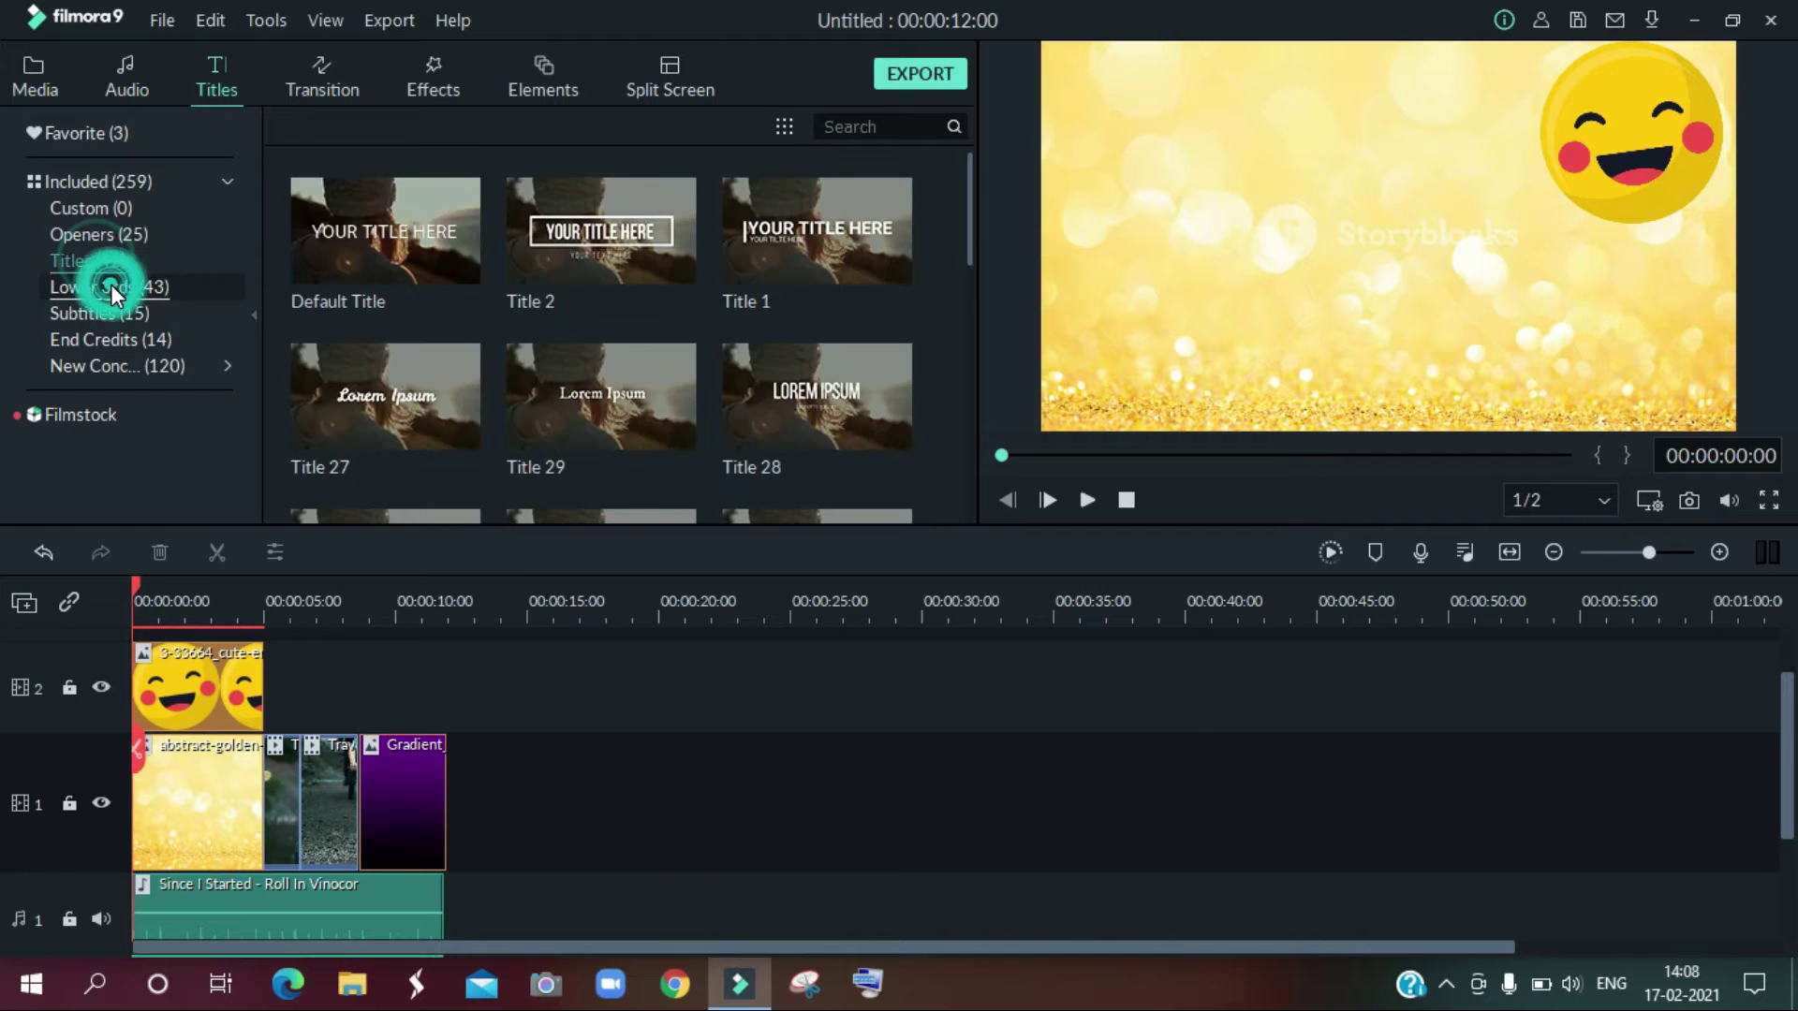
{"action": "left_click", "coordinate": [129, 315]}
{"action": "left_click", "coordinate": [144, 341]}
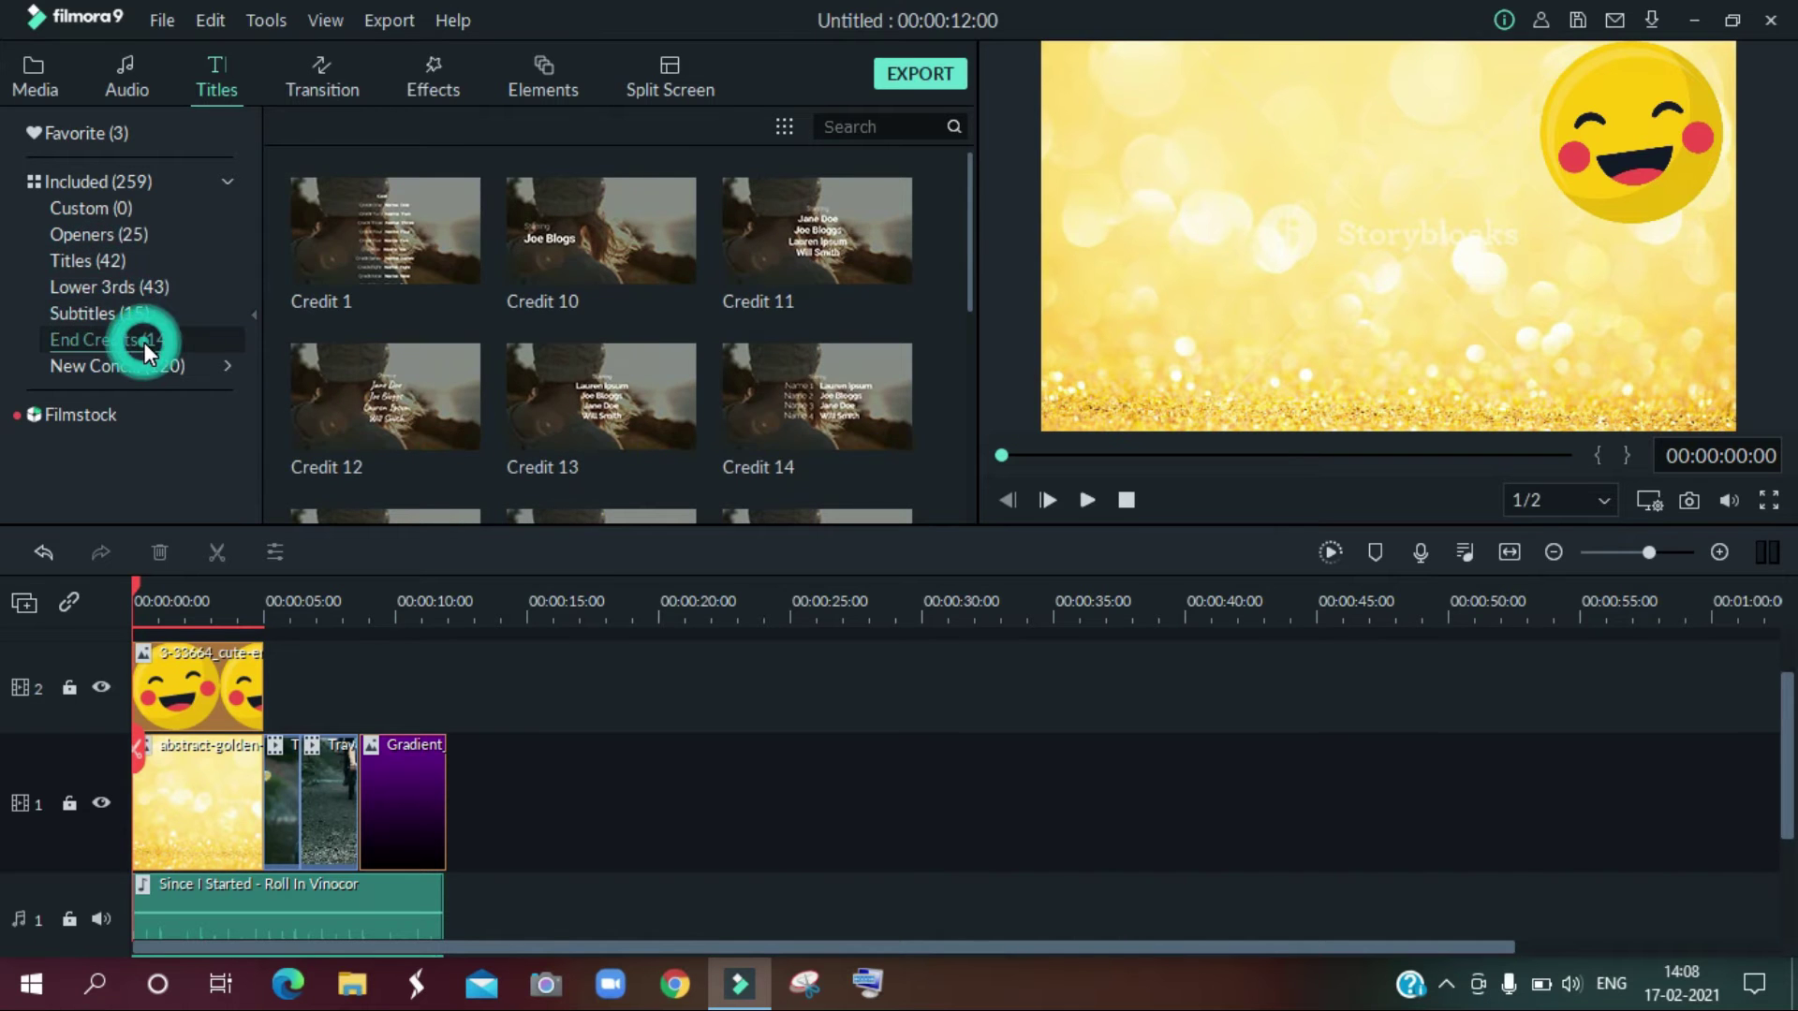
{"action": "left_click", "coordinate": [110, 257]}
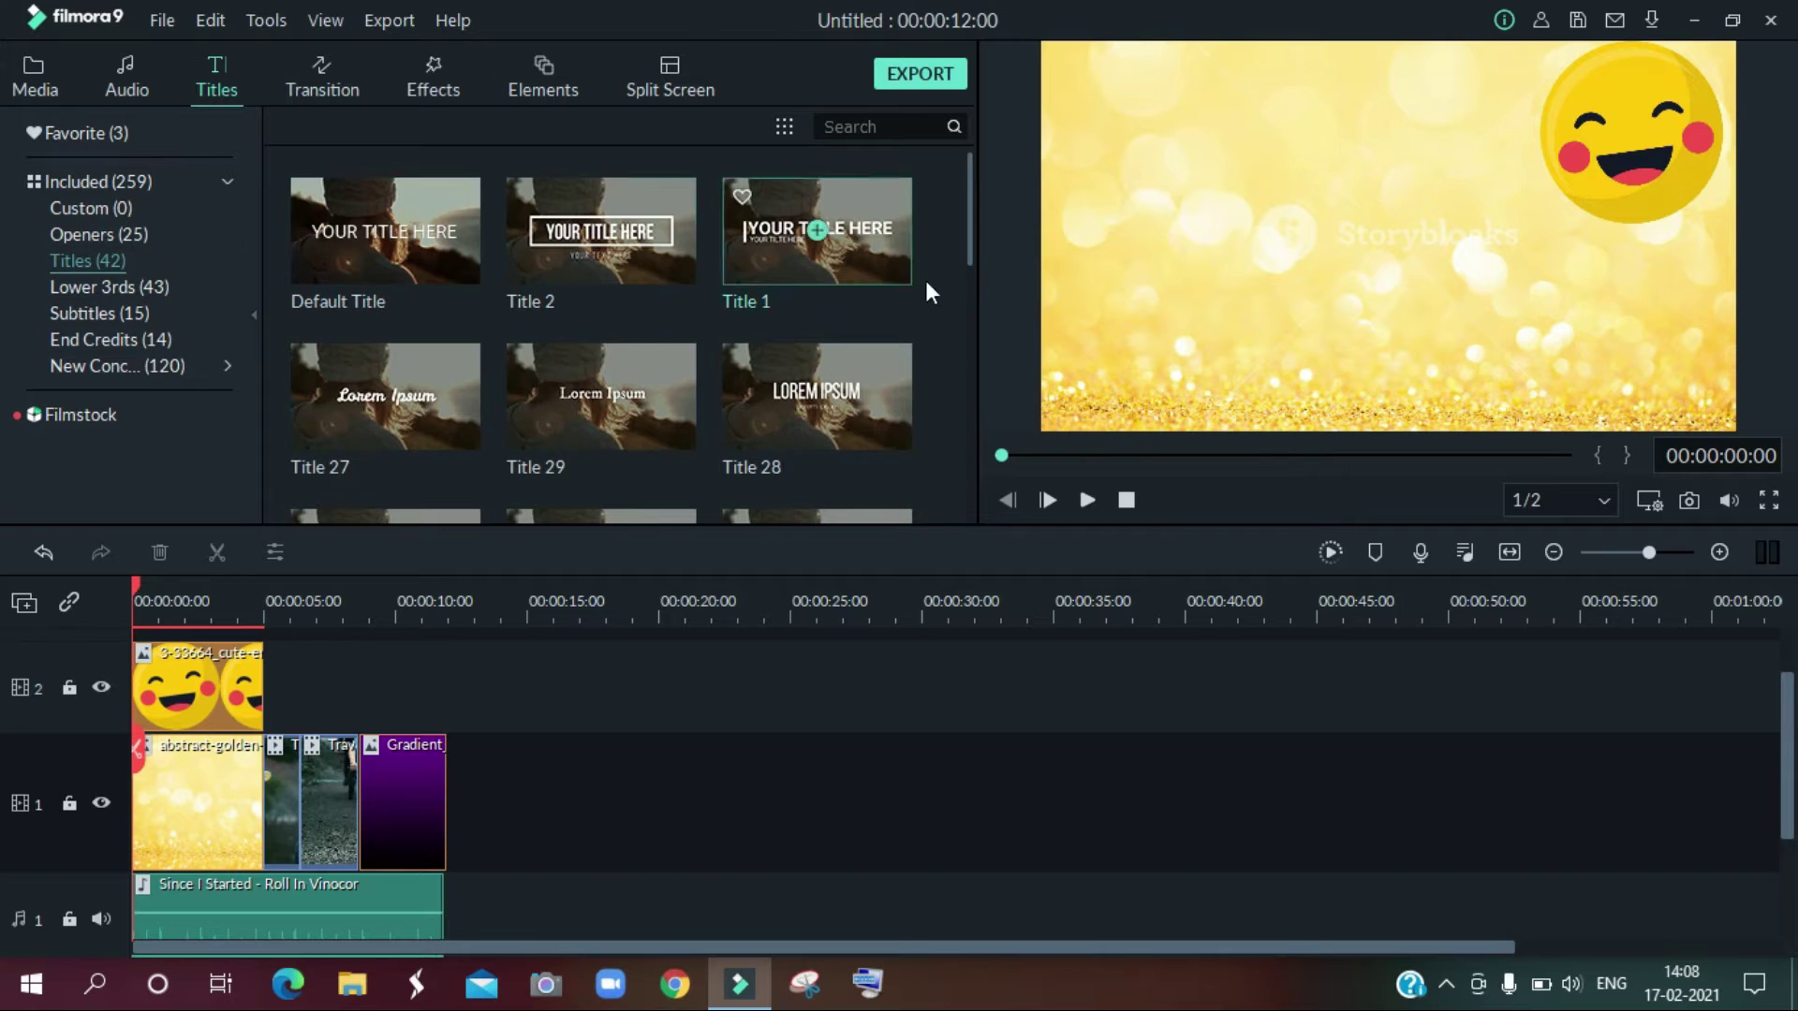
Step: Add the favorite title New Opener 35 to video track 2 at the end of the gradient clip and show it at 00:00:12:17
{"action": "left_click", "coordinate": [66, 131]}
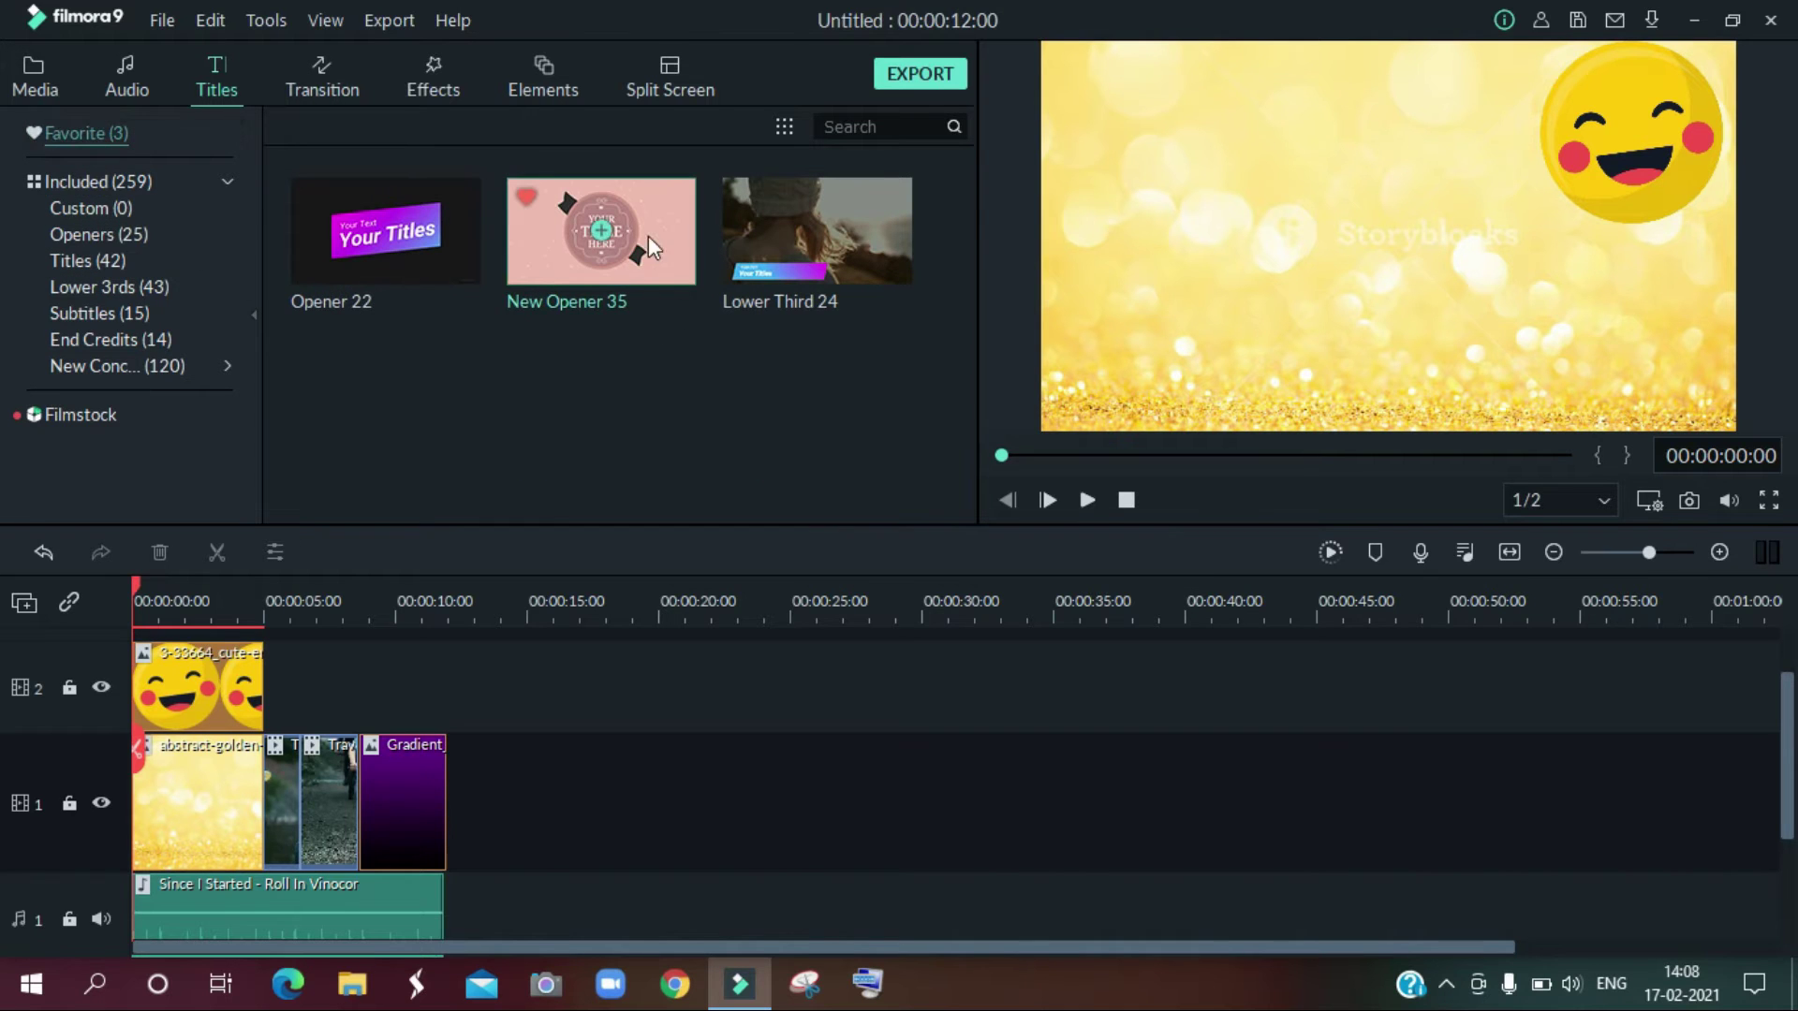
{"action": "left_click_drag", "start_coordinate": [560, 562], "coordinate": [503, 777]}
{"action": "left_click", "coordinate": [464, 611]}
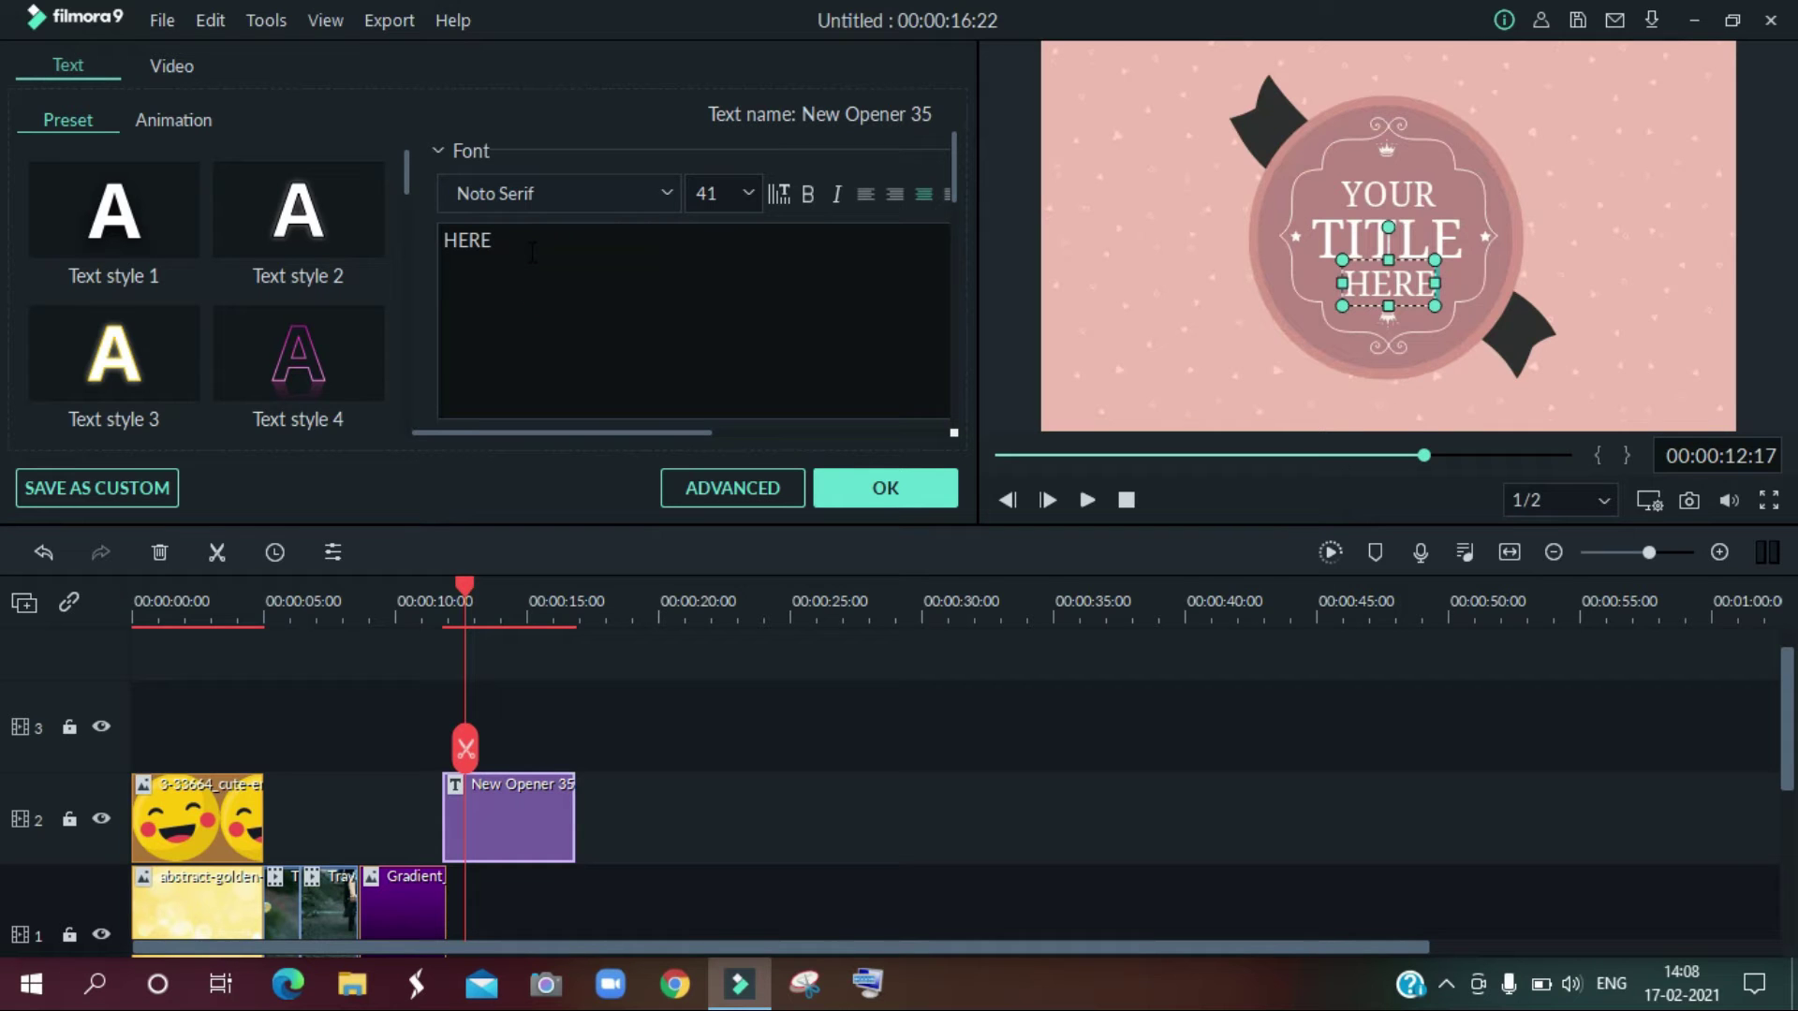
Step: Replace the "HERE" line of the New Opener 35 title with "Event"
{"action": "key", "text": "BackSpace"}
{"action": "key", "text": "BackSpace"}
{"action": "key", "text": "BackSpace"}
{"action": "key", "text": "BackSpace"}
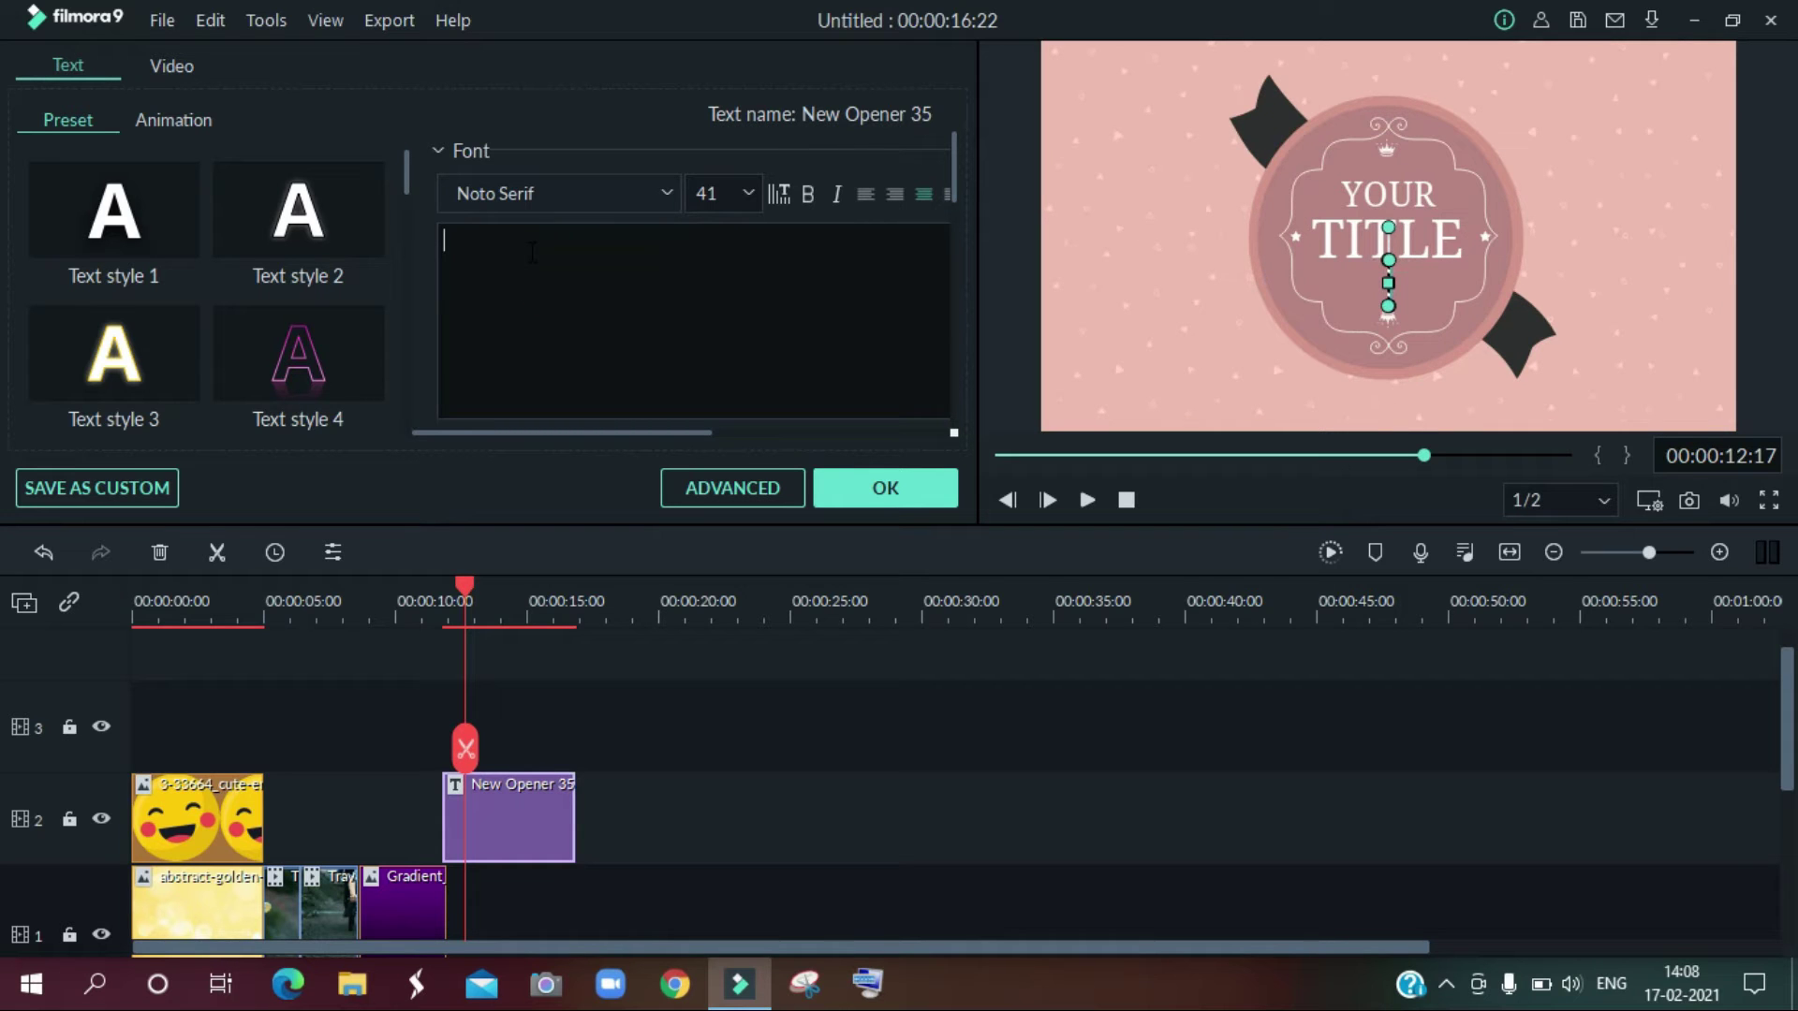
{"action": "type", "text": "Event"}
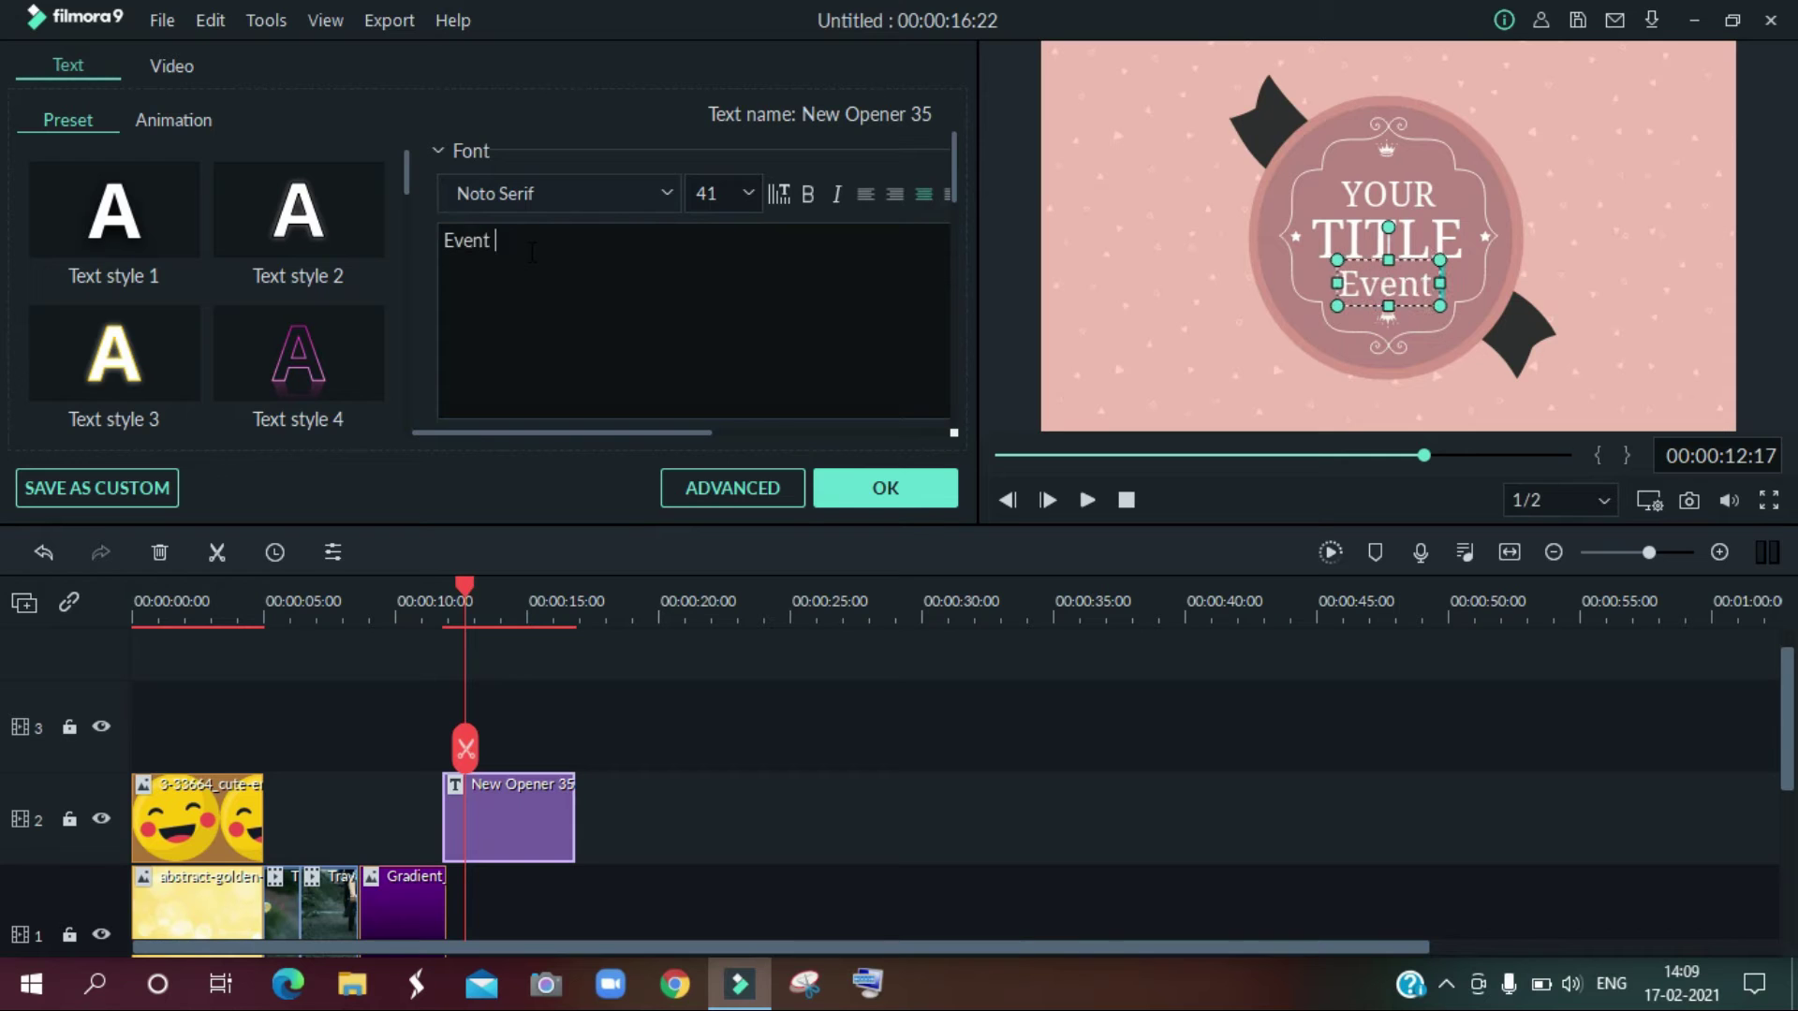
Step: Replace the "YOUR" line of the New Opener 35 title with "Tech"
{"action": "left_click", "coordinate": [1384, 194]}
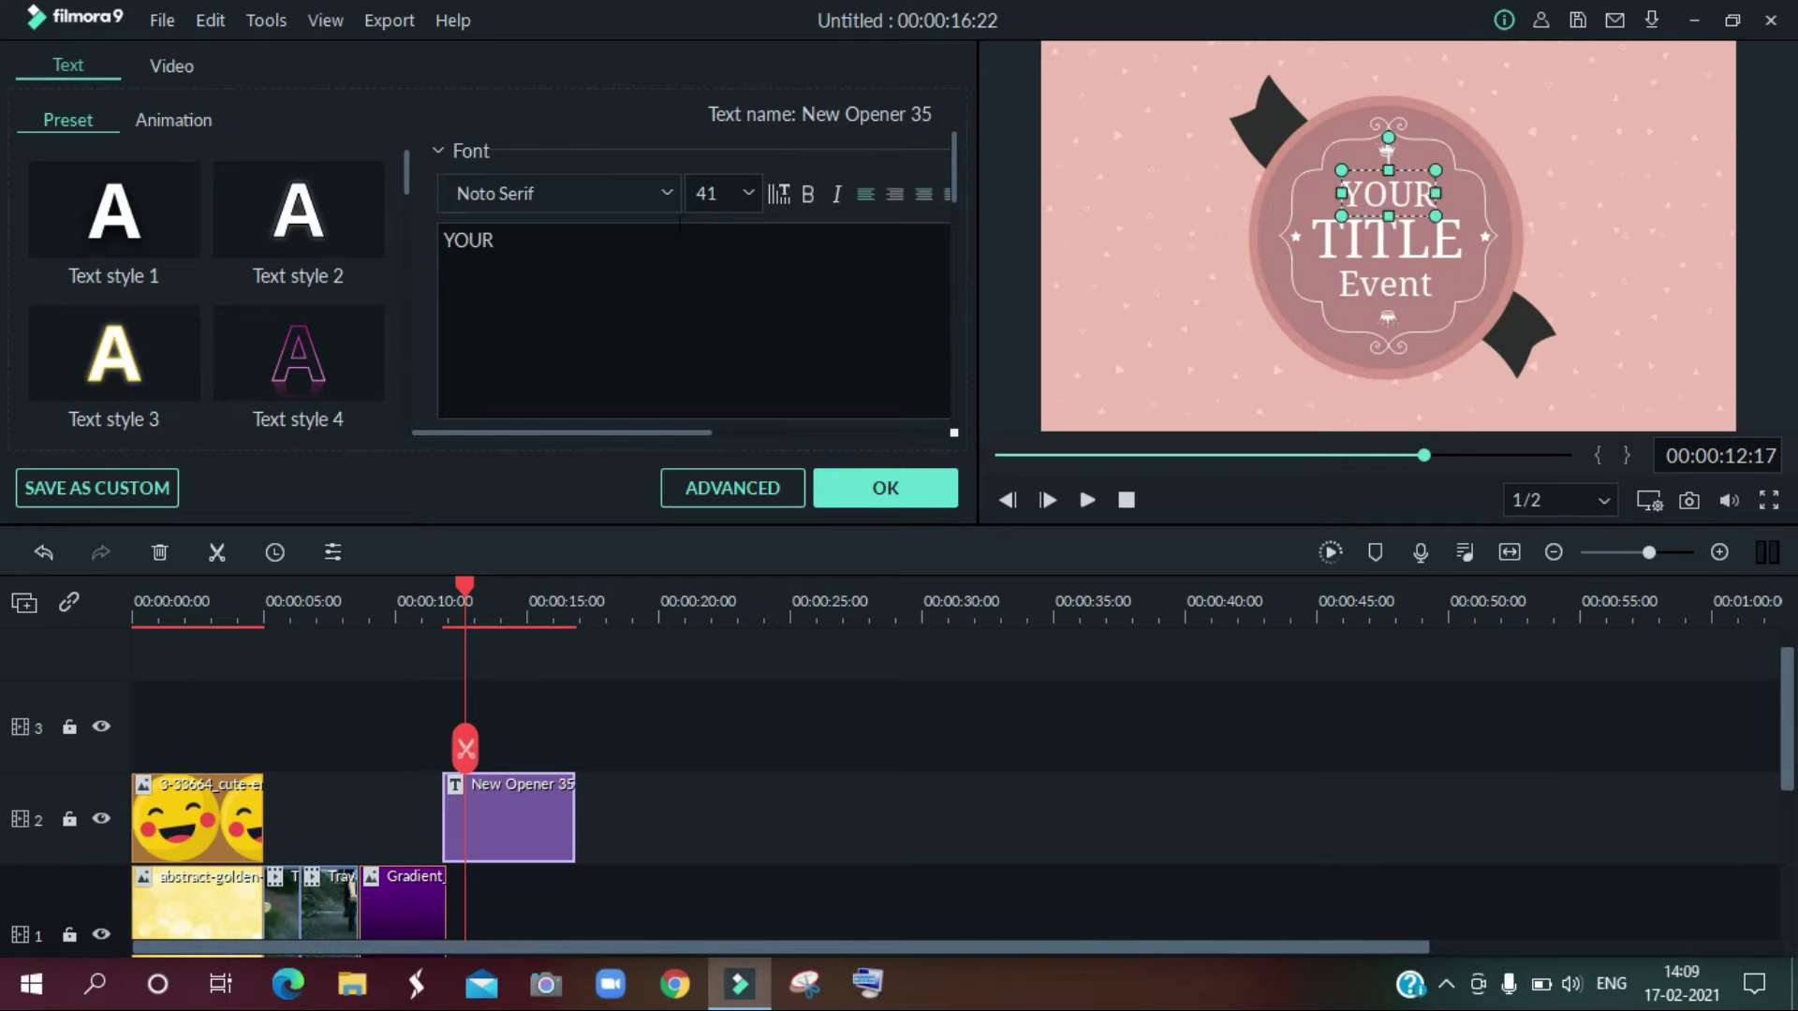
{"action": "left_click", "coordinate": [607, 240]}
{"action": "key", "text": "BackSpace"}
{"action": "key", "text": "BackSpace"}
{"action": "key", "text": "BackSpace"}
{"action": "key", "text": "BackSpace"}
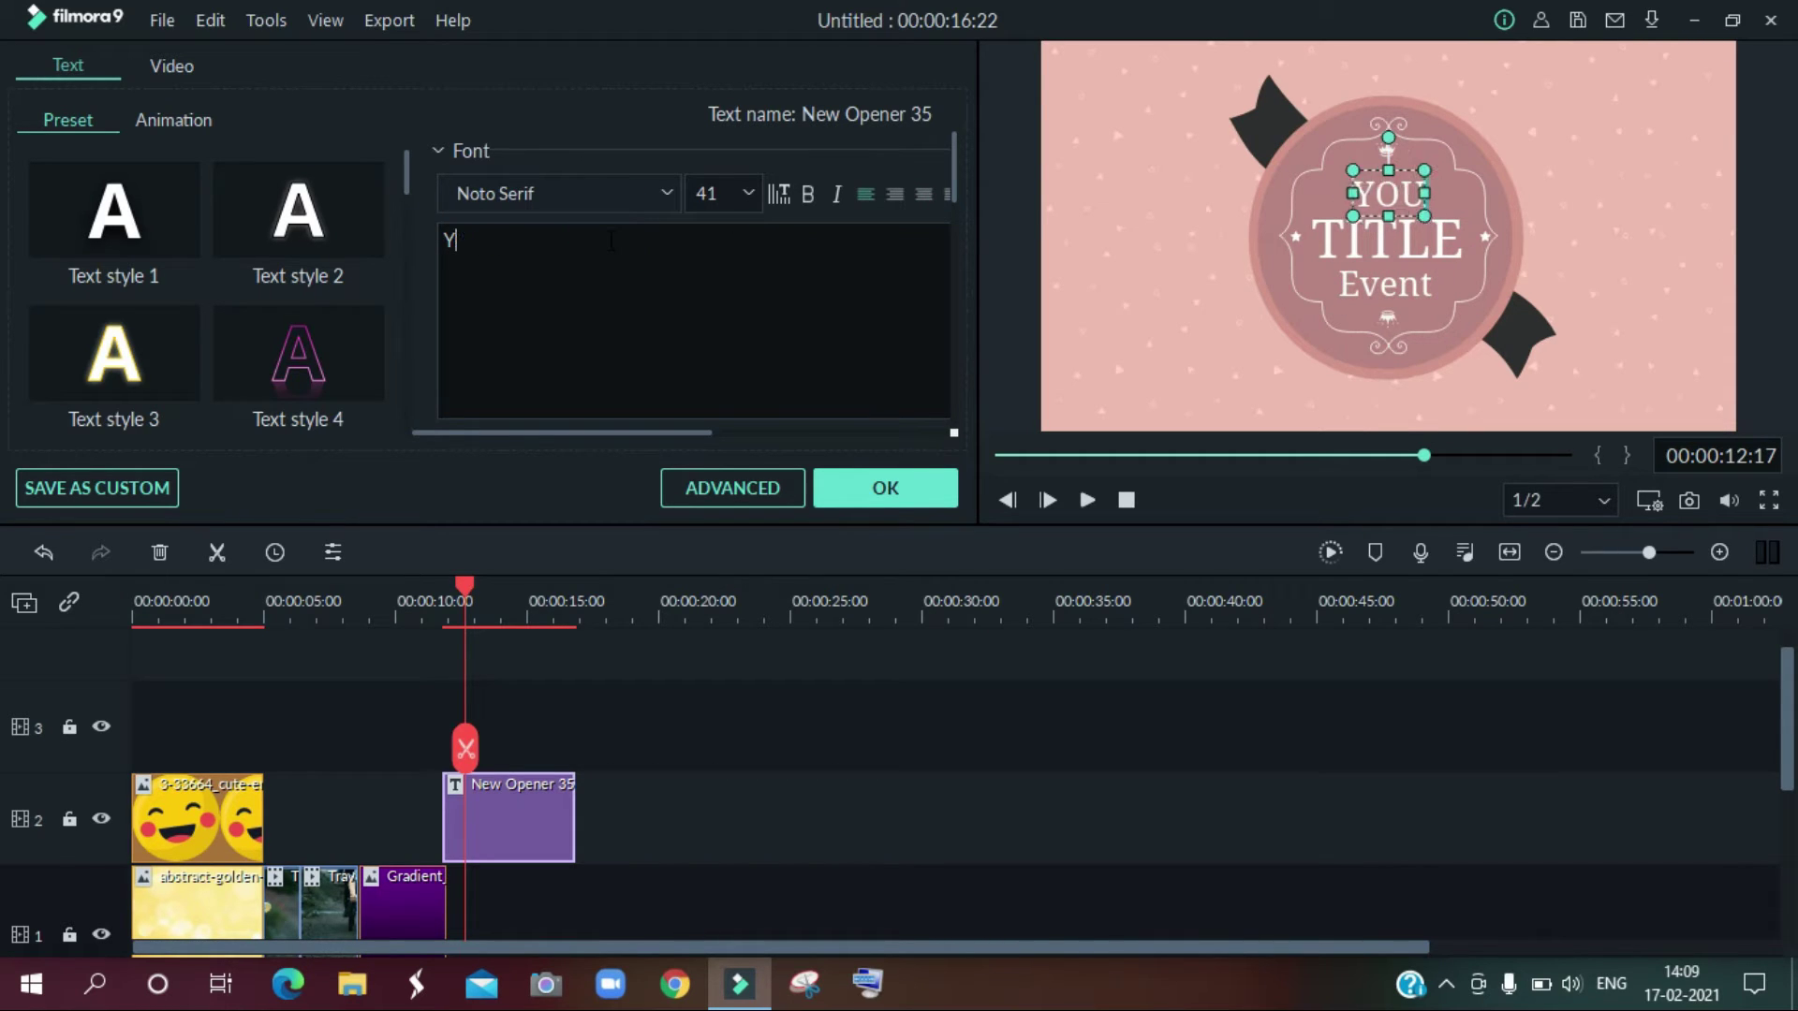
{"action": "type", "text": "Tech"}
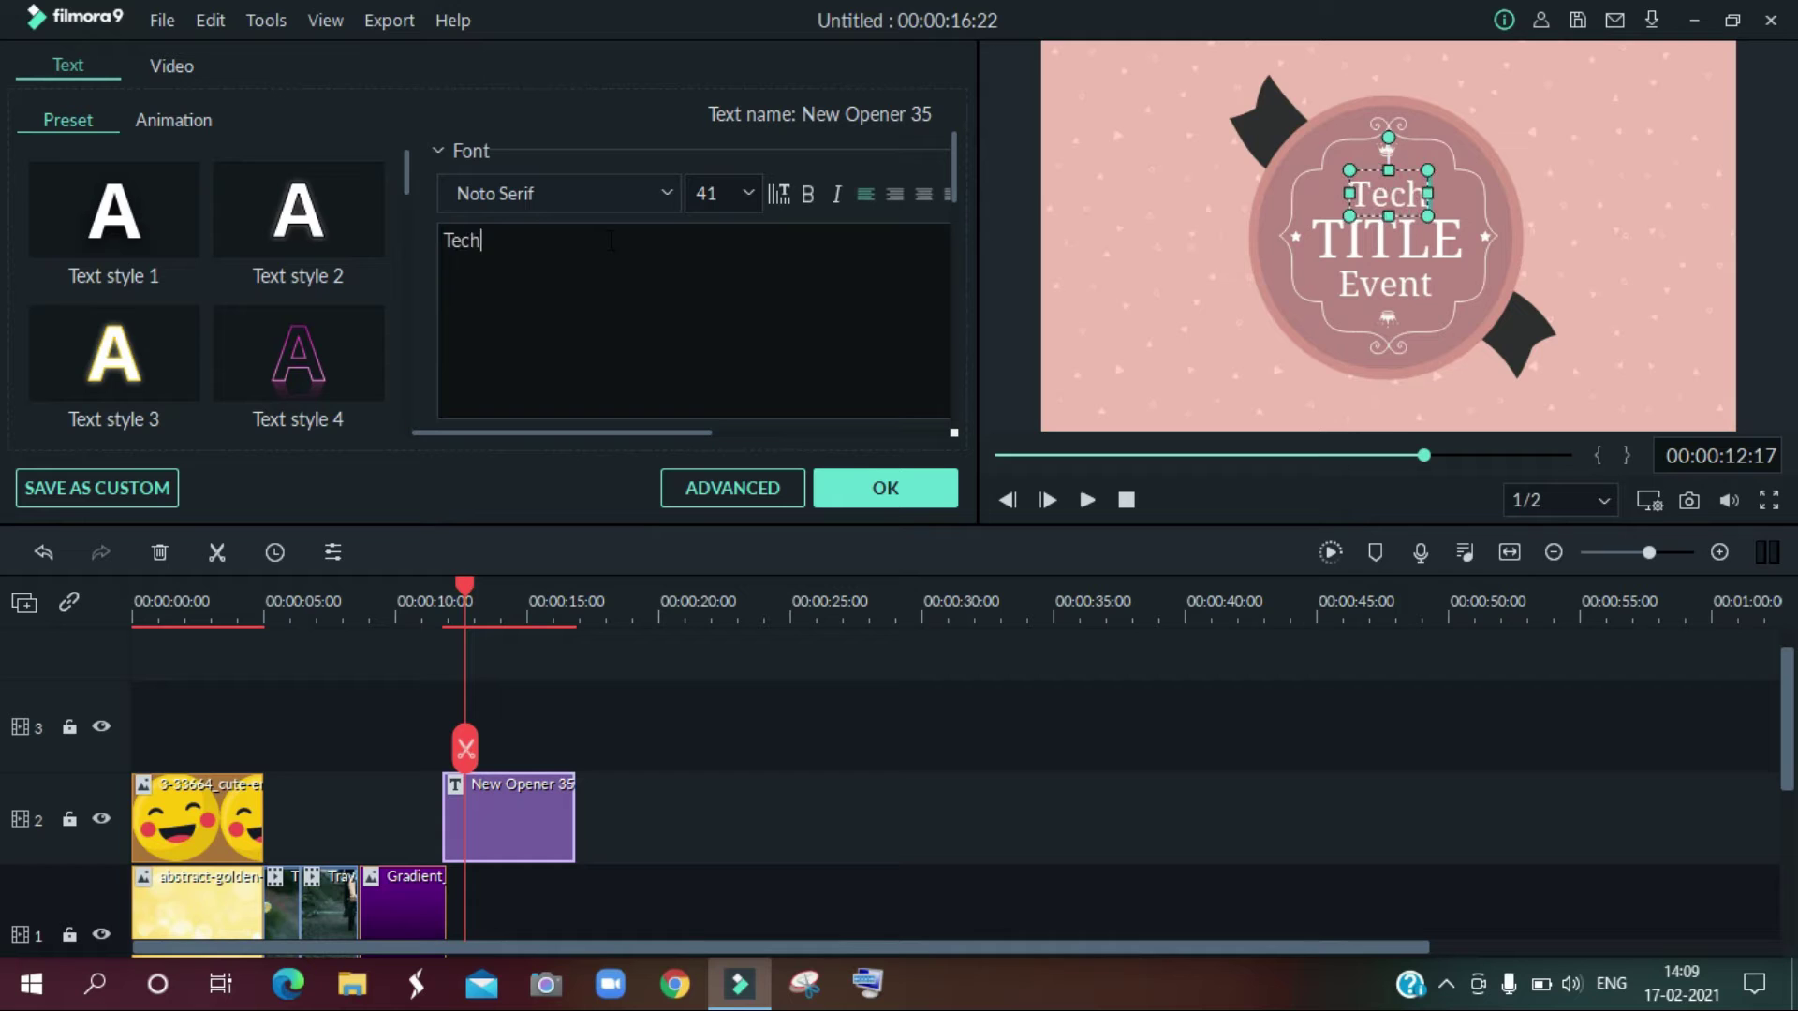
Step: Replace the "TITLE" line of the New Opener 35 title with "People"
{"action": "left_click", "coordinate": [1379, 257]}
{"action": "left_click", "coordinate": [831, 260]}
{"action": "key", "text": "BackSpace"}
{"action": "key", "text": "BackSpace"}
{"action": "key", "text": "BackSpace"}
{"action": "key", "text": "BackSpace"}
{"action": "key", "text": "BackSpace"}
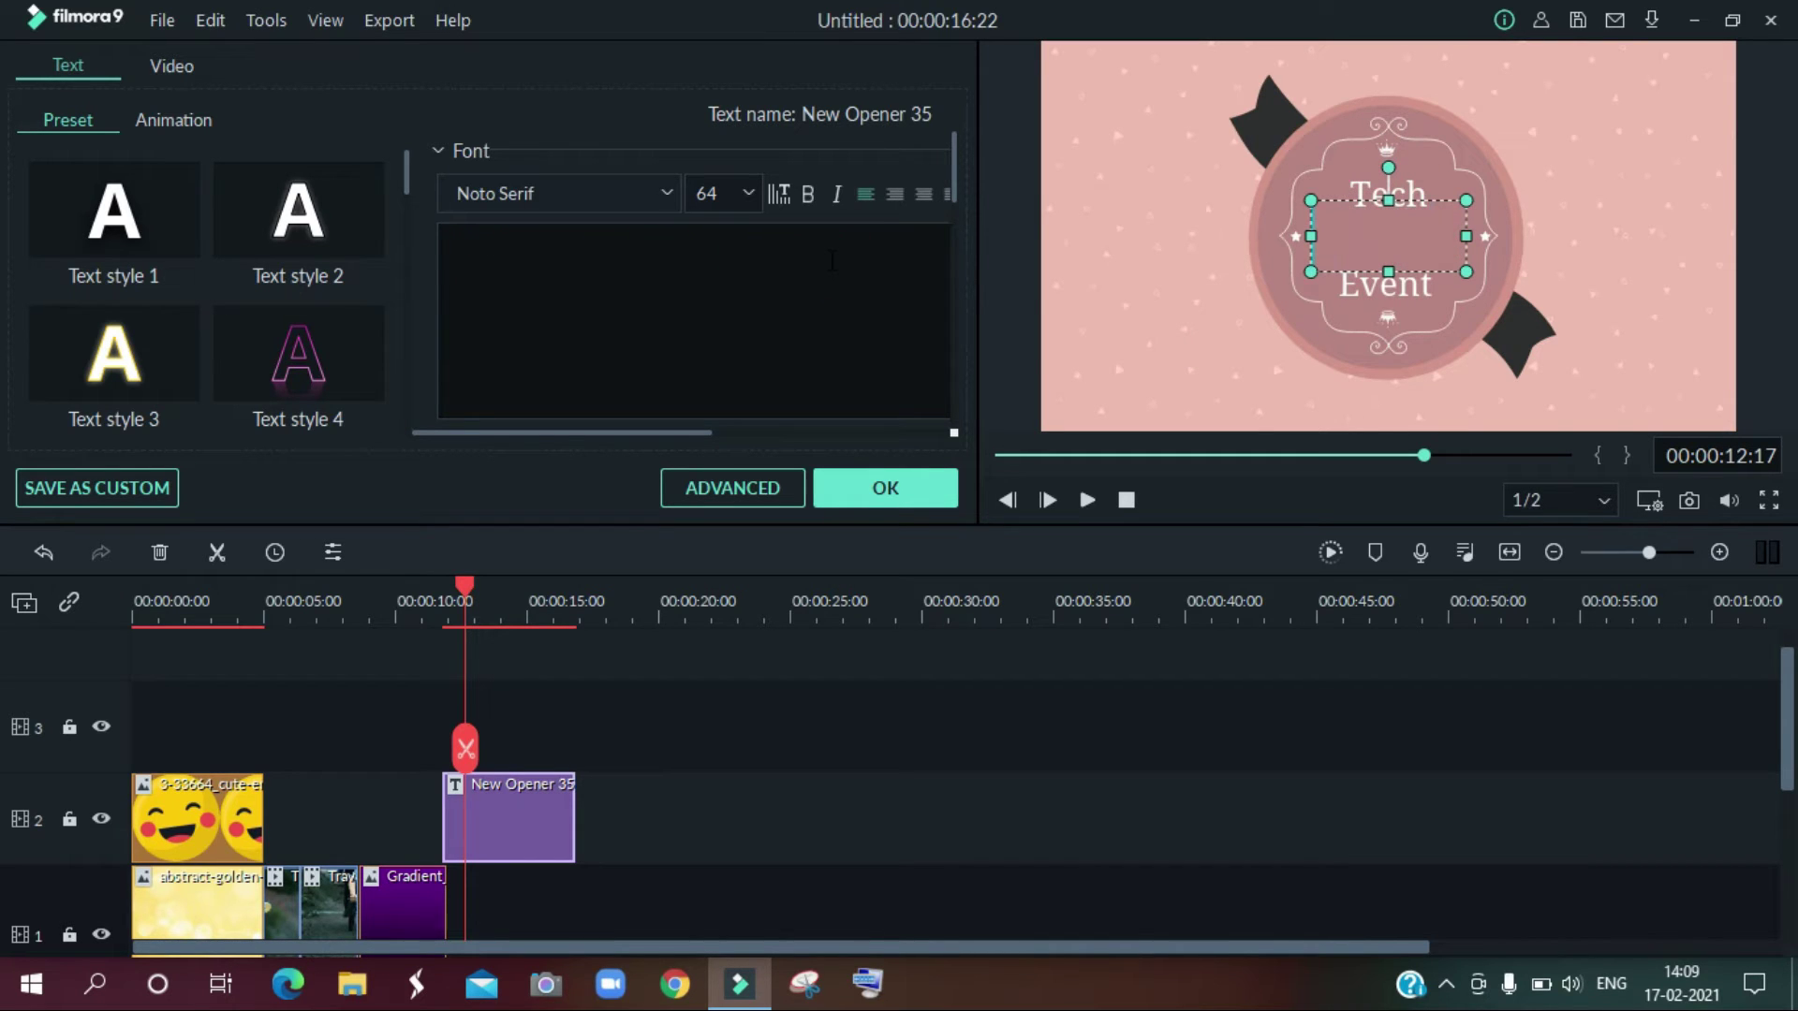
{"action": "type", "text": "Pw"}
{"action": "key", "text": "BackSpace"}
{"action": "type", "text": "eople"}
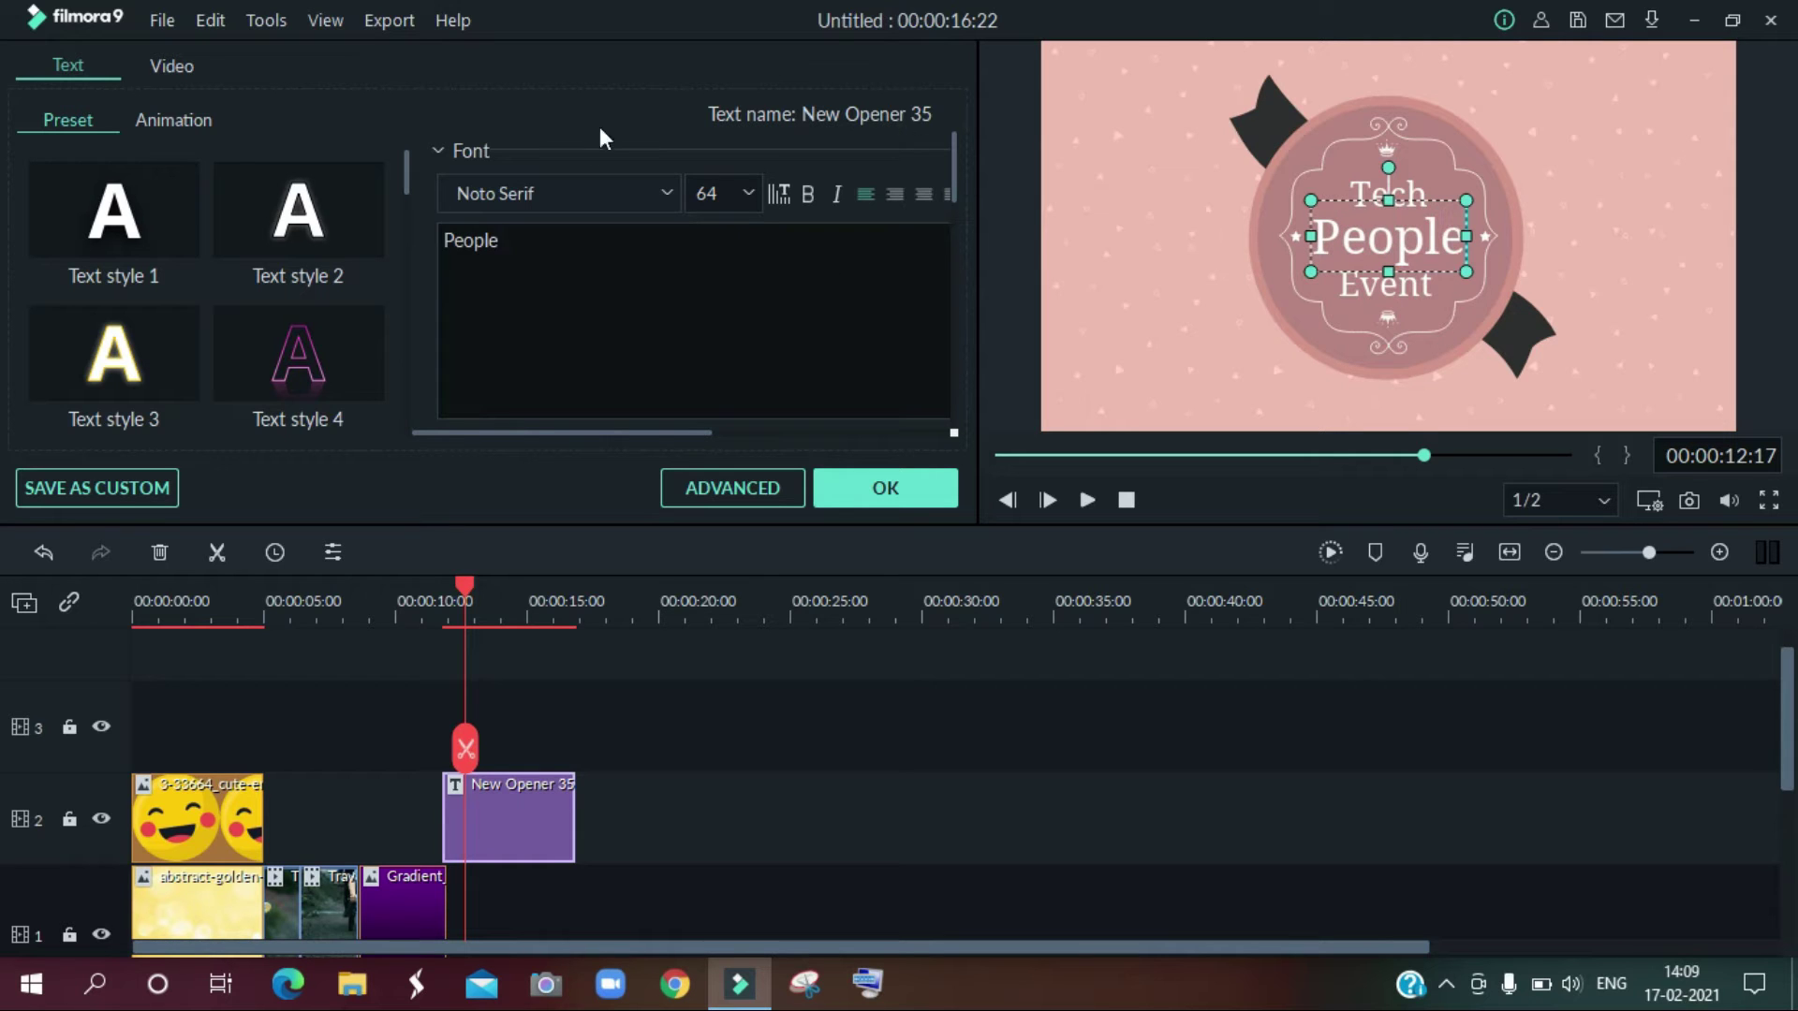
Step: Set the "People" line's font to Noto Sans Bold, turn on bold, and accept the title edits
{"action": "left_click", "coordinate": [552, 253]}
{"action": "left_click_drag", "start_coordinate": [522, 238], "coordinate": [446, 241]}
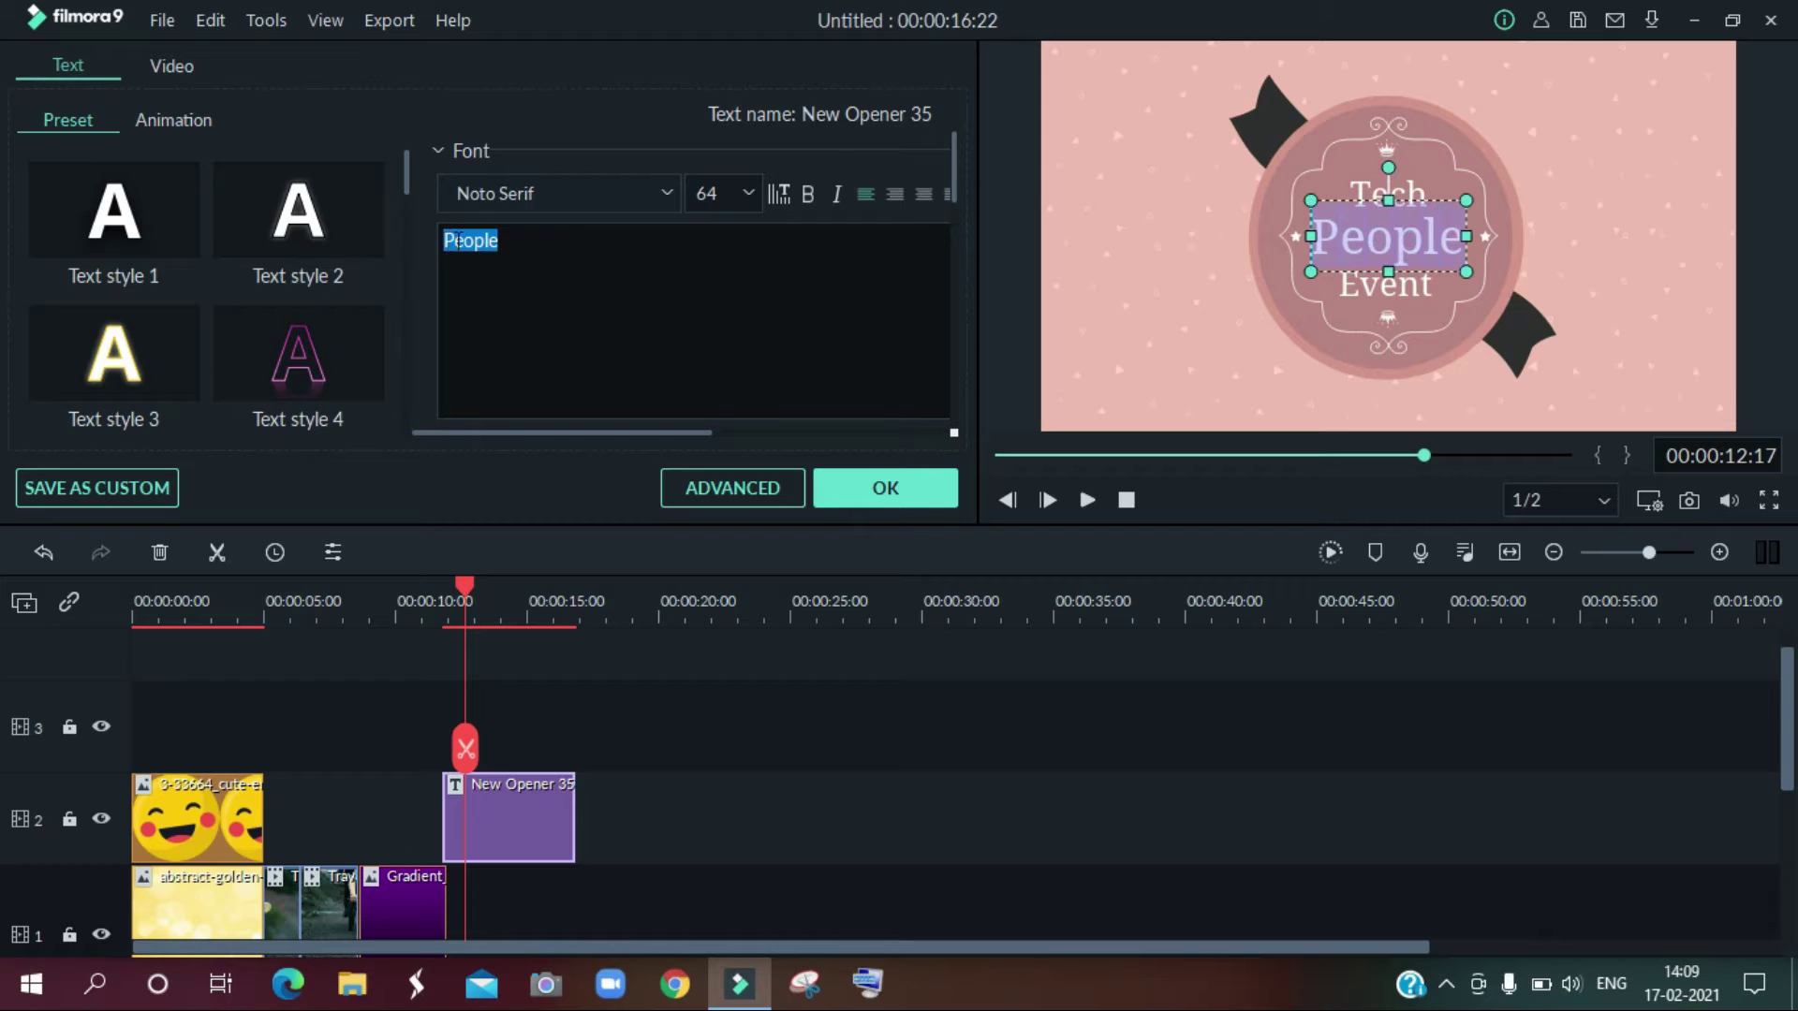
{"action": "left_click", "coordinate": [666, 194]}
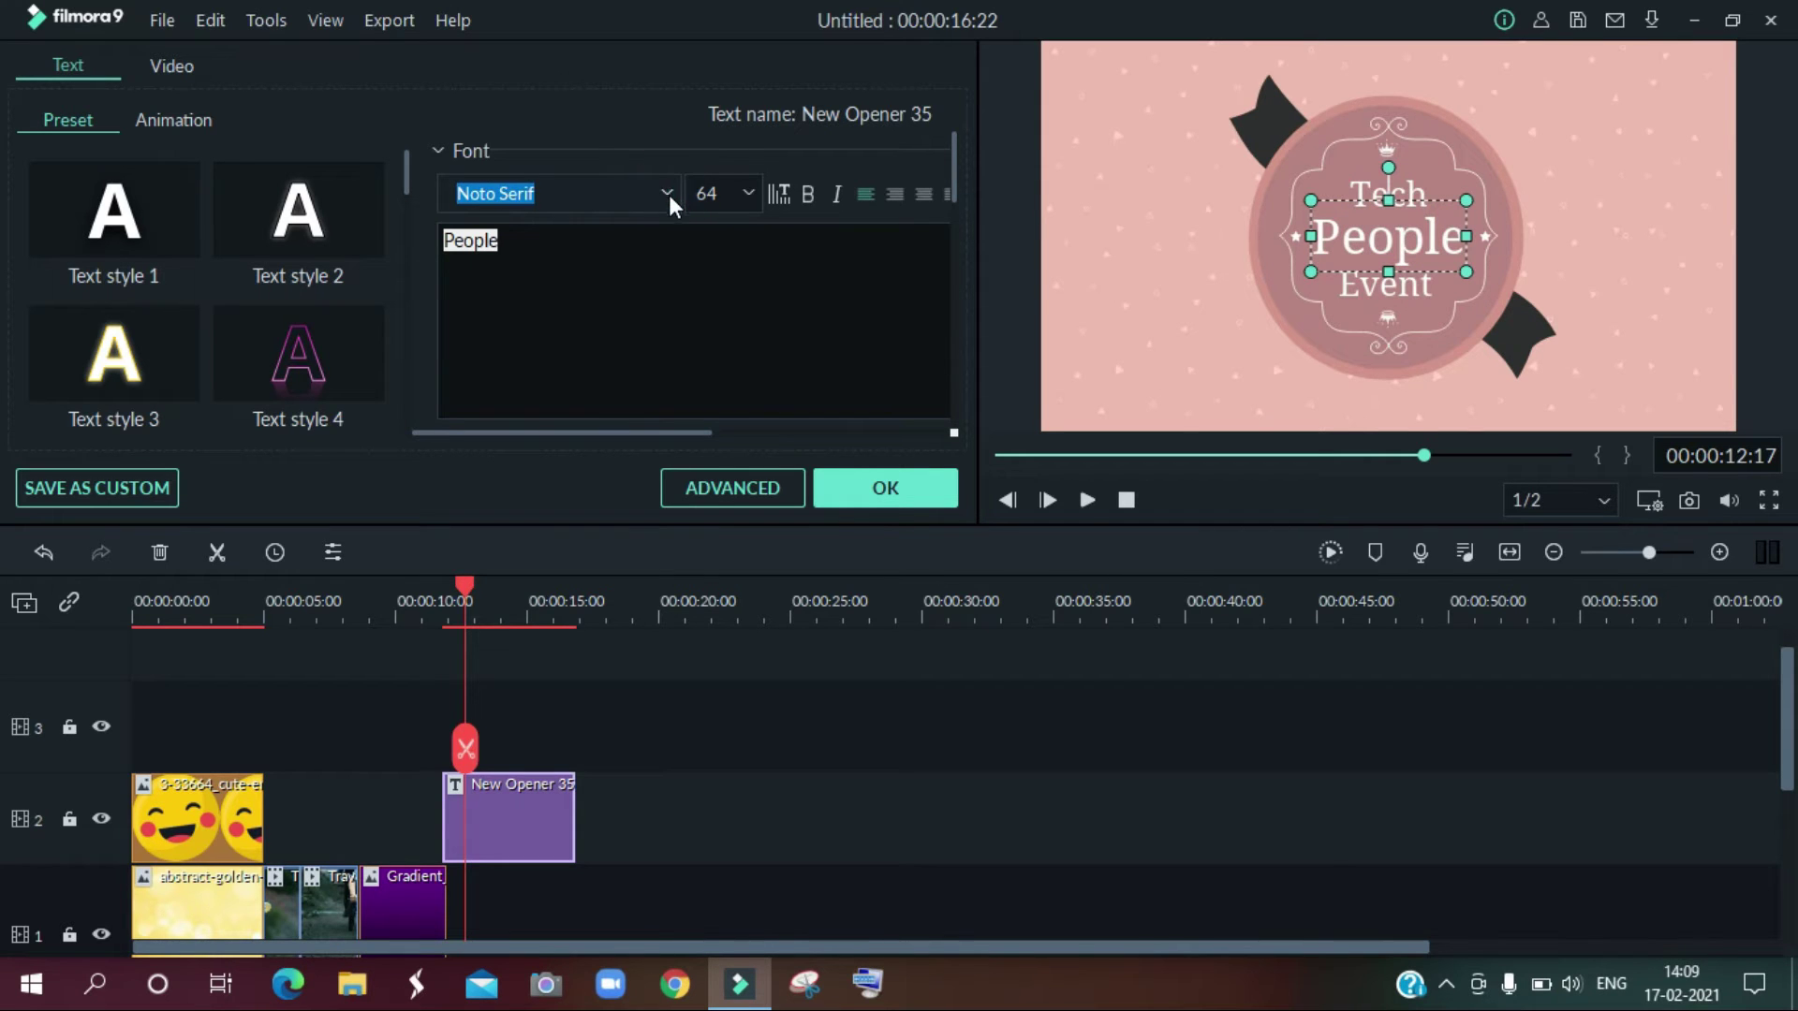
{"action": "left_click", "coordinate": [668, 193]}
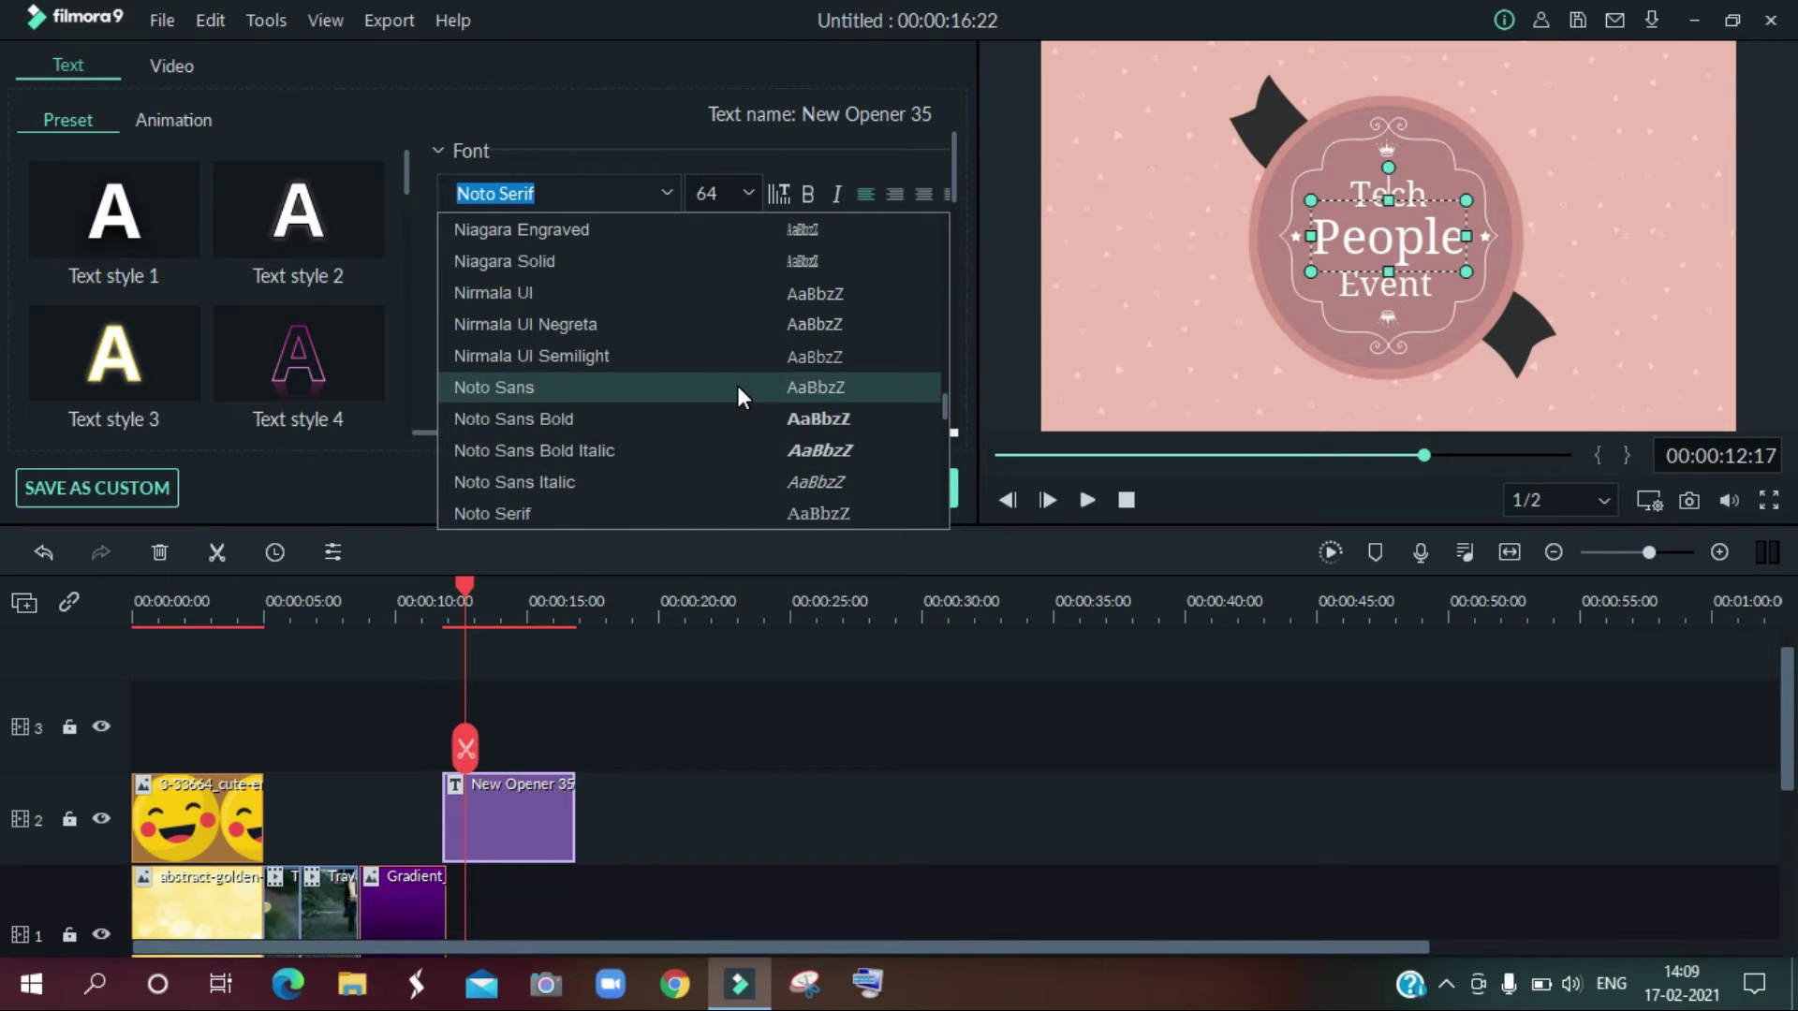
{"action": "scroll", "coordinate": [738, 386], "scroll_direction": "up", "scroll_amount": 1}
{"action": "scroll", "coordinate": [736, 397], "scroll_direction": "down", "scroll_amount": 3}
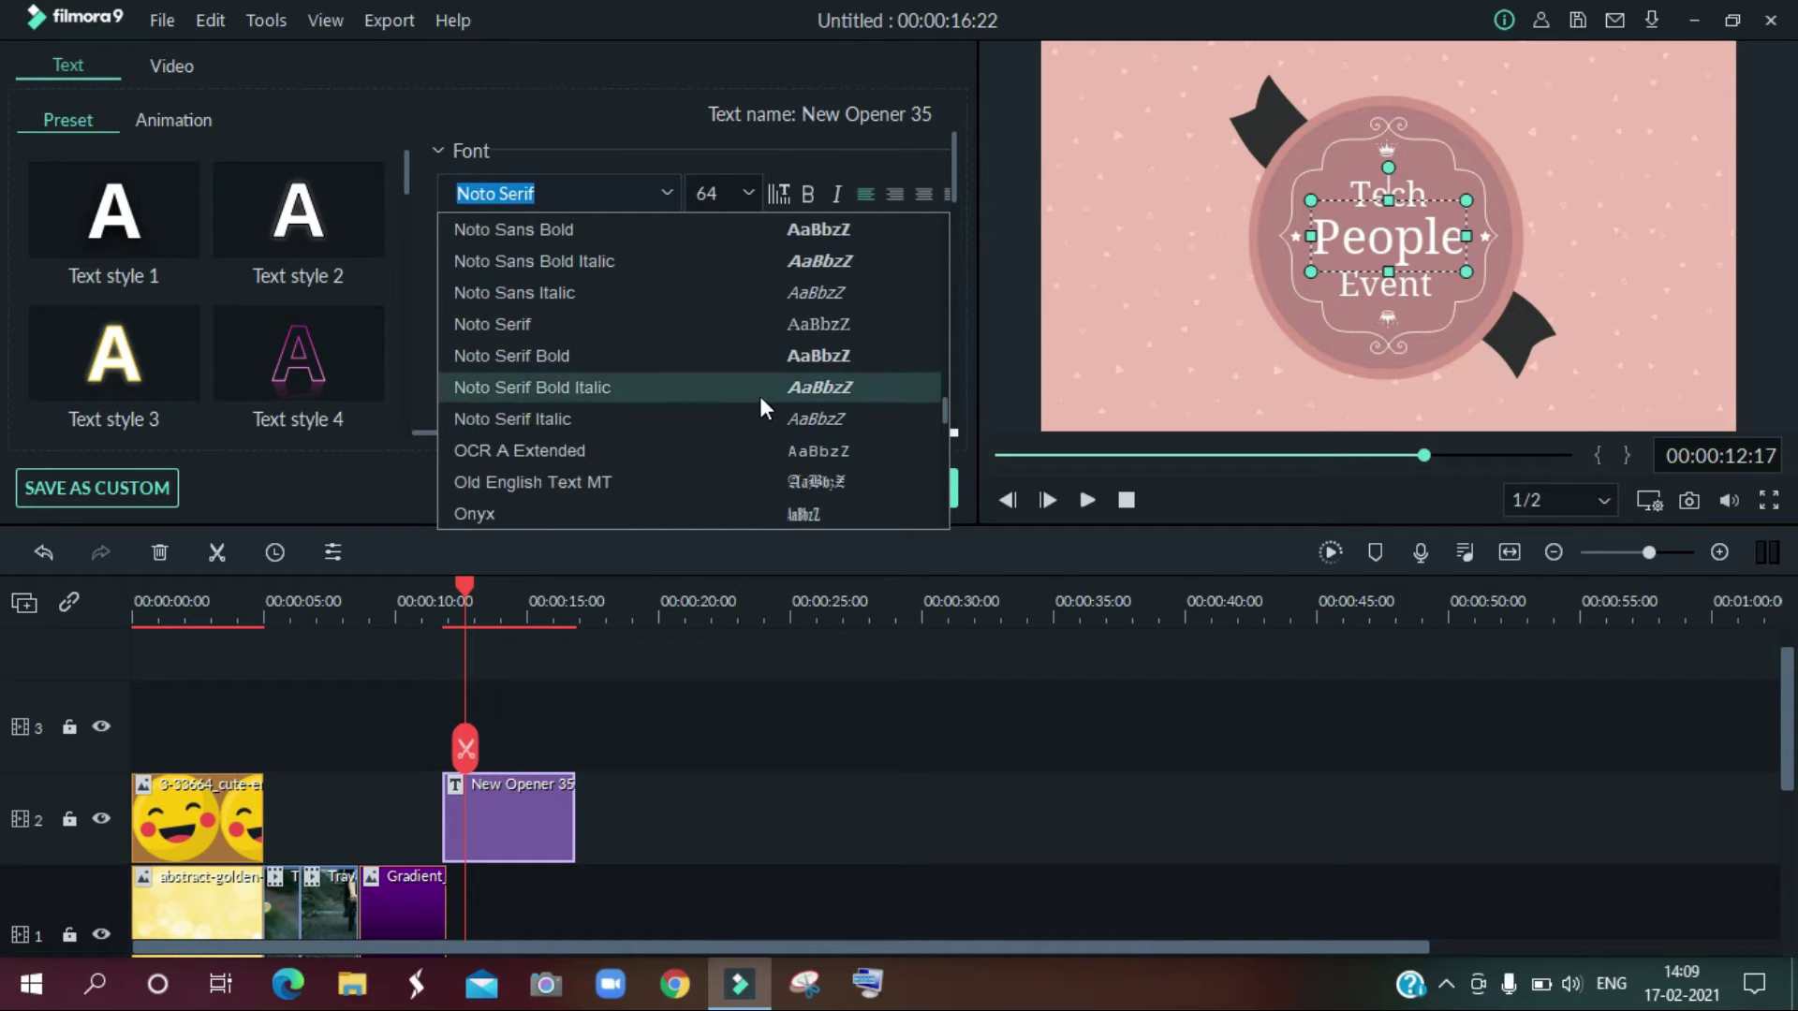
{"action": "left_click", "coordinate": [746, 238]}
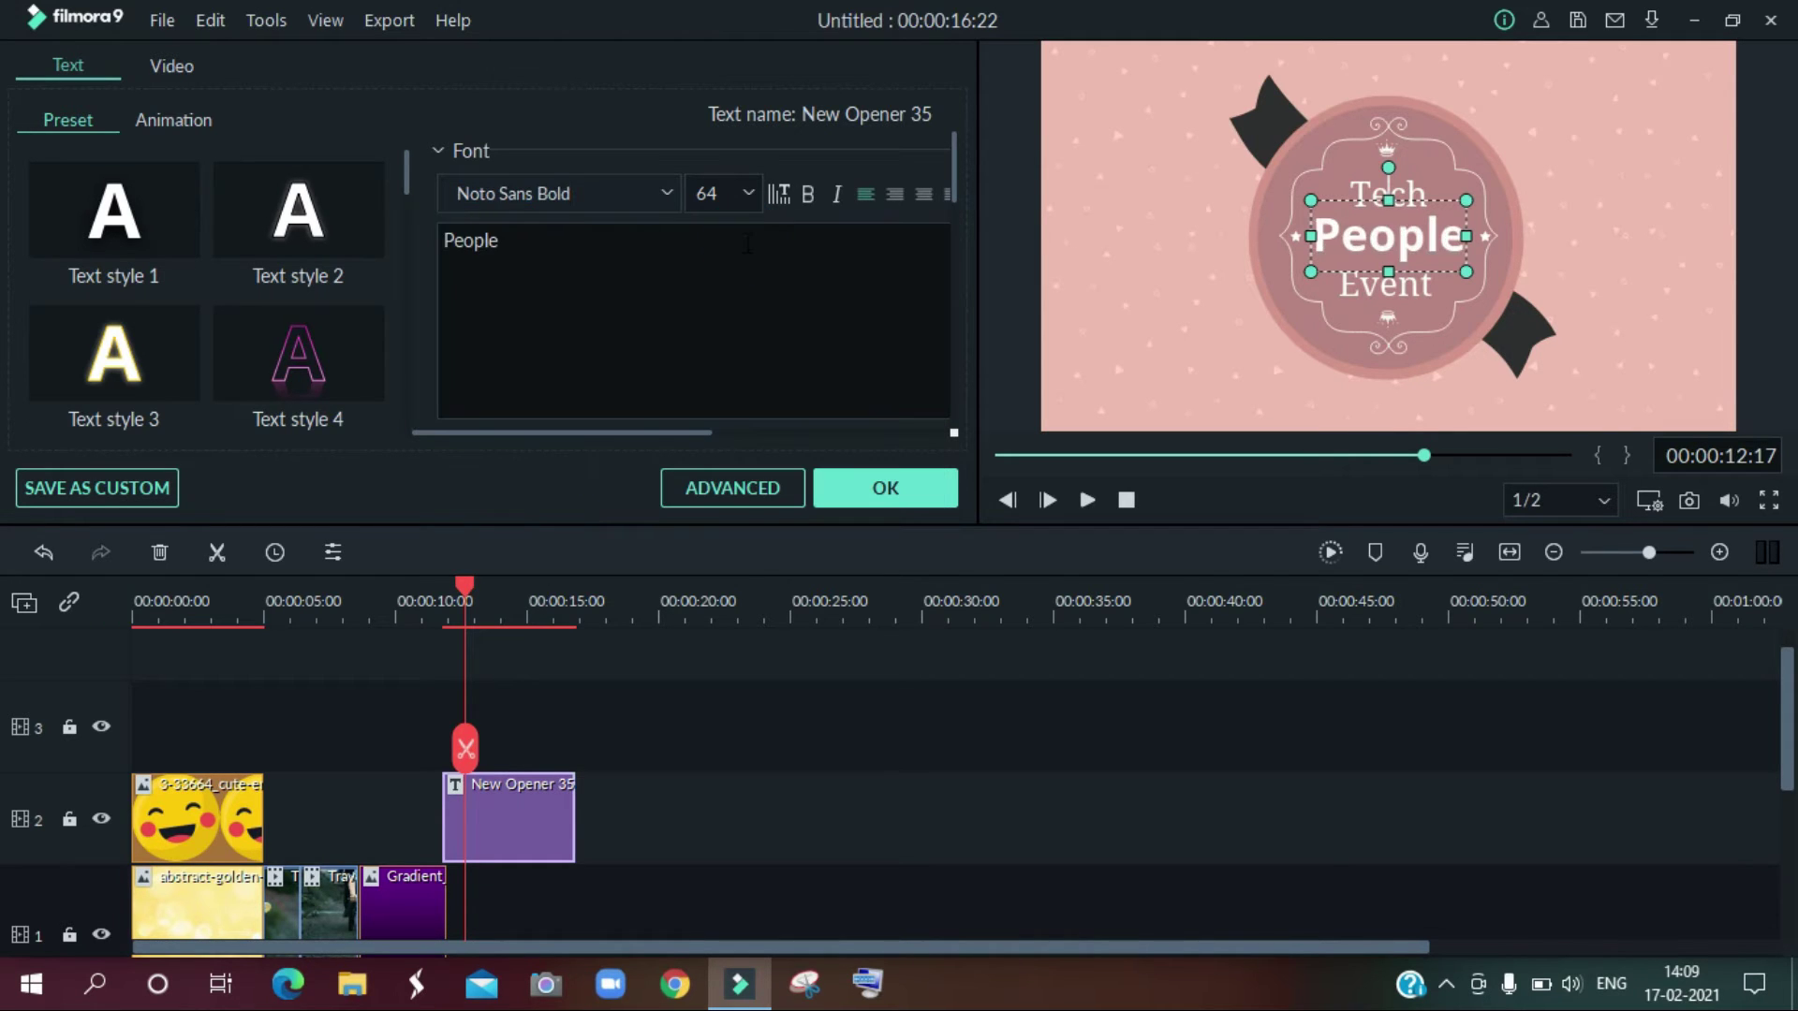
{"action": "left_click", "coordinate": [802, 195]}
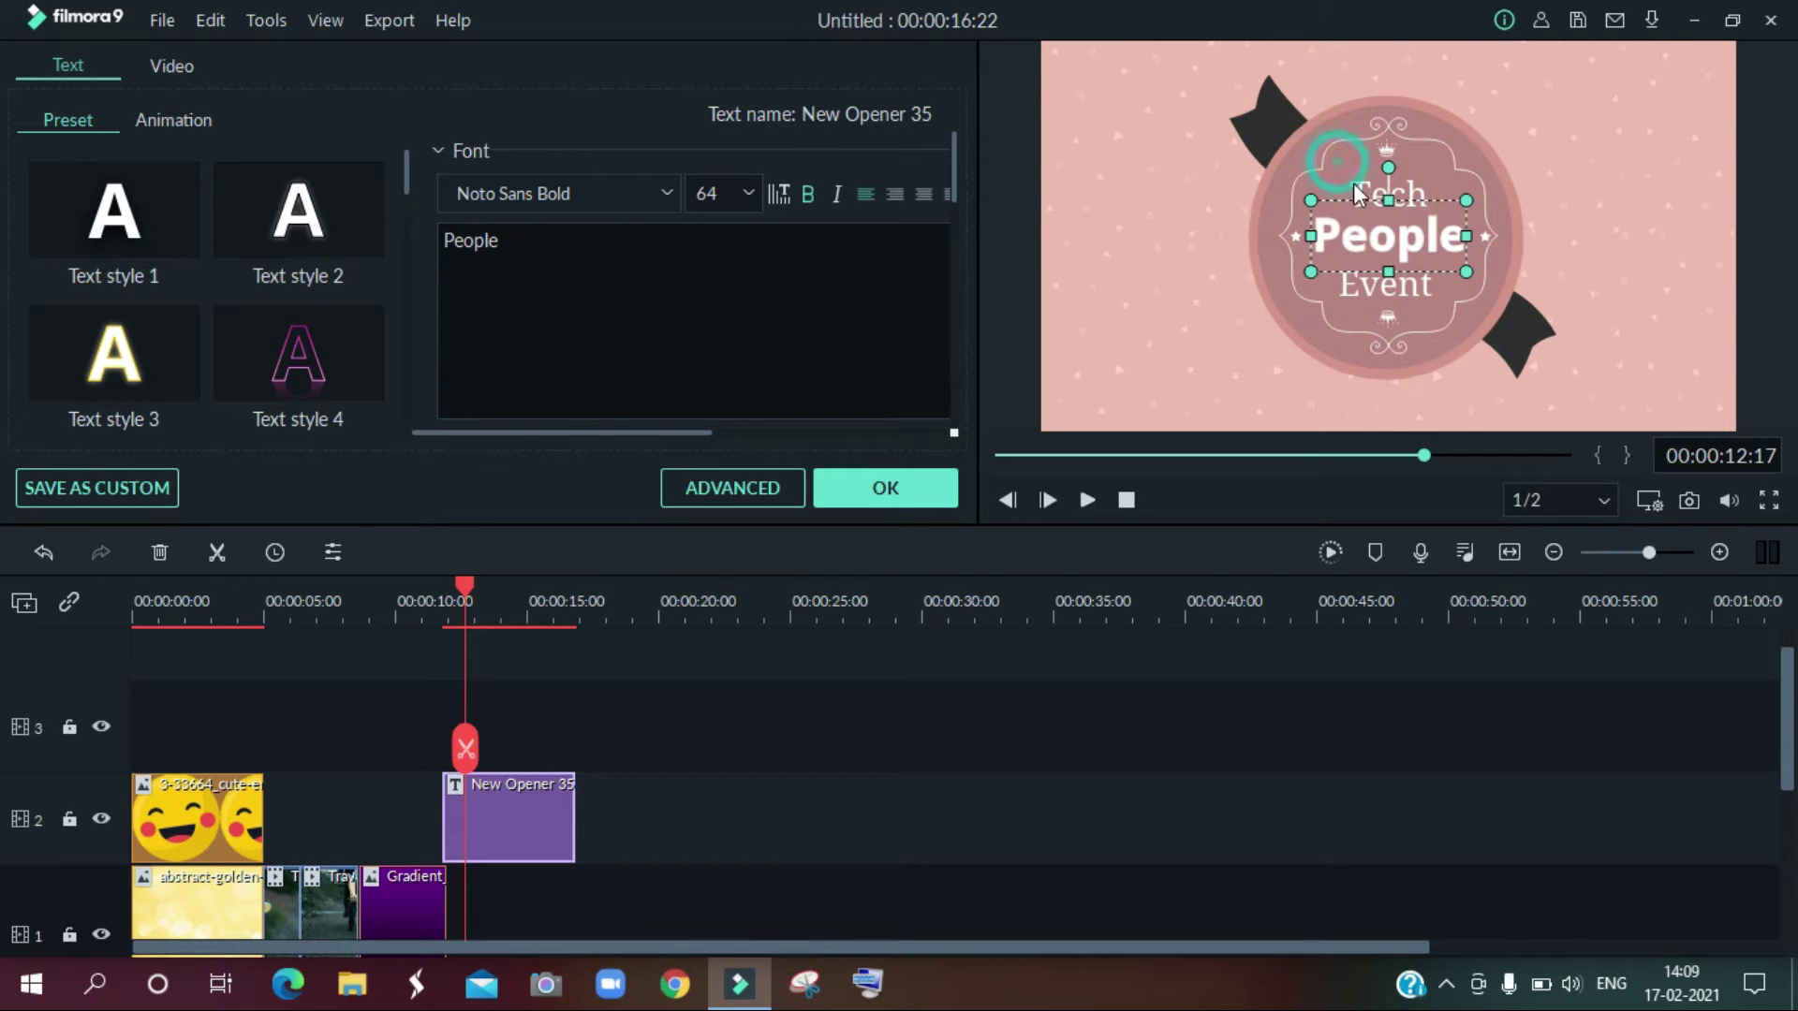
{"action": "left_click", "coordinate": [1336, 366]}
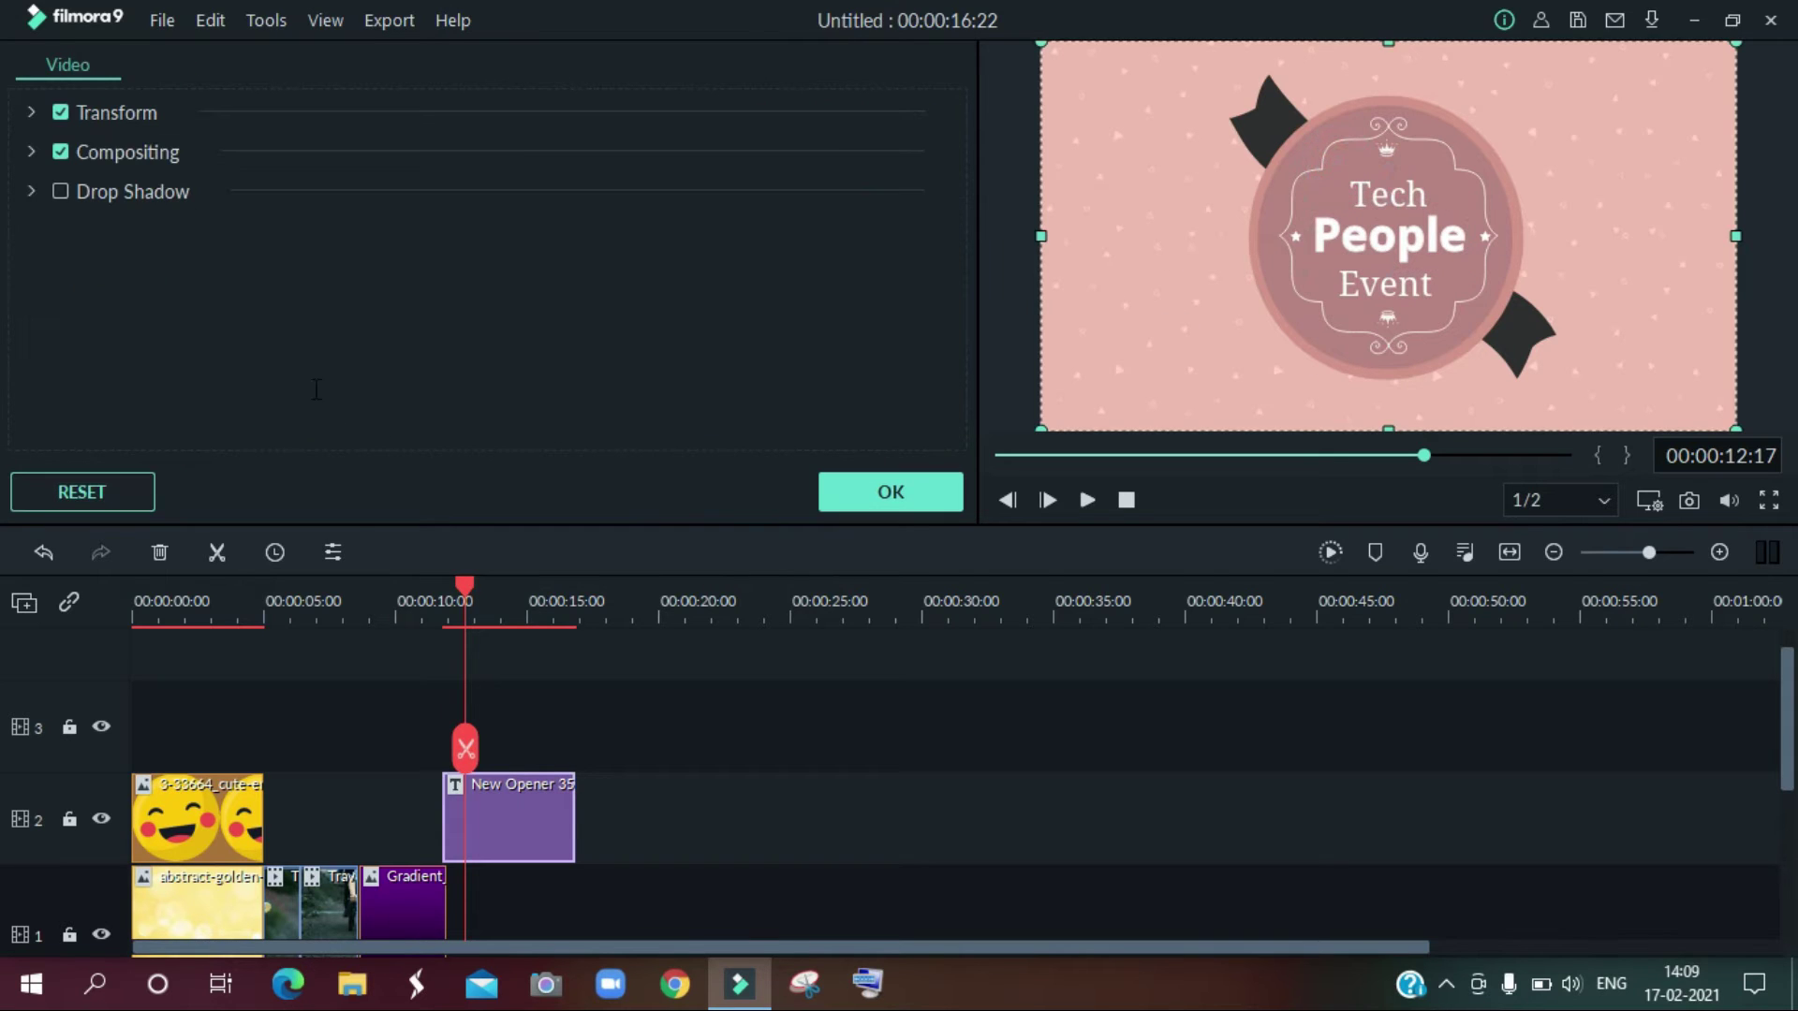
{"action": "left_click", "coordinate": [916, 490]}
Step: Reopen the title in the advanced text editor, slightly shorten the "Event" line's opening animation, and preview it
{"action": "double_click", "coordinate": [506, 812]}
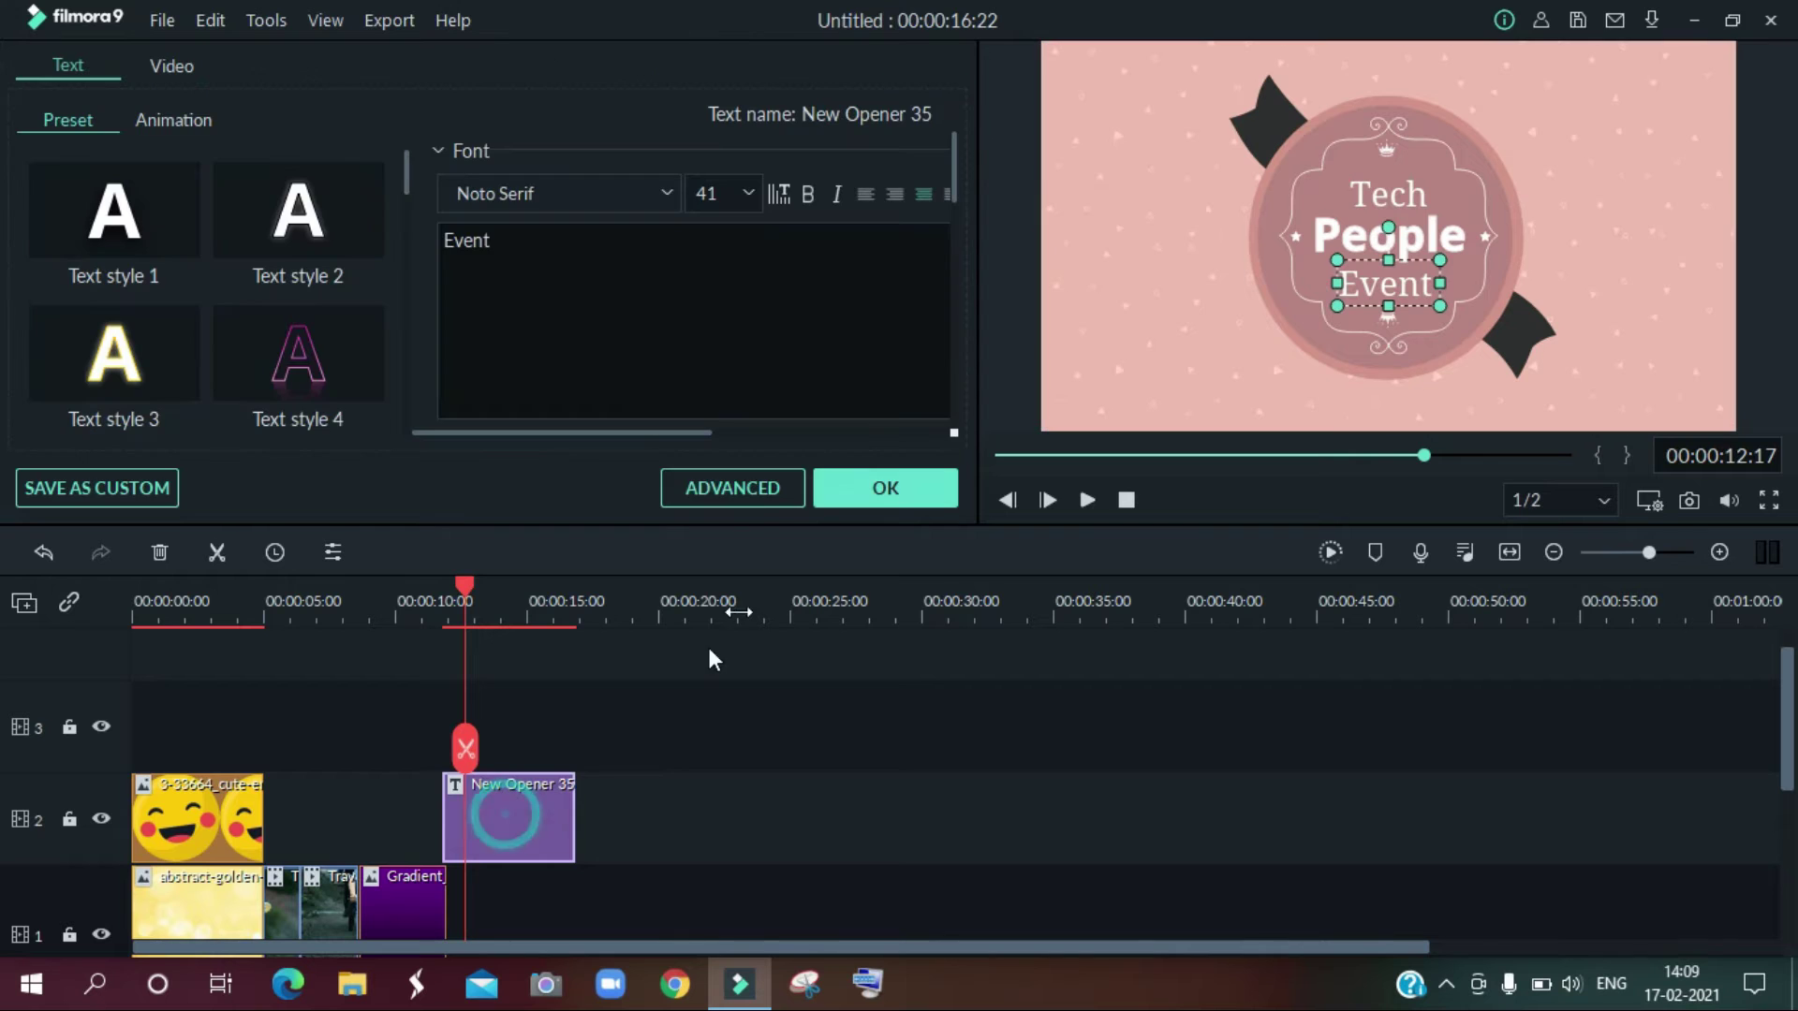
{"action": "left_click", "coordinate": [756, 484]}
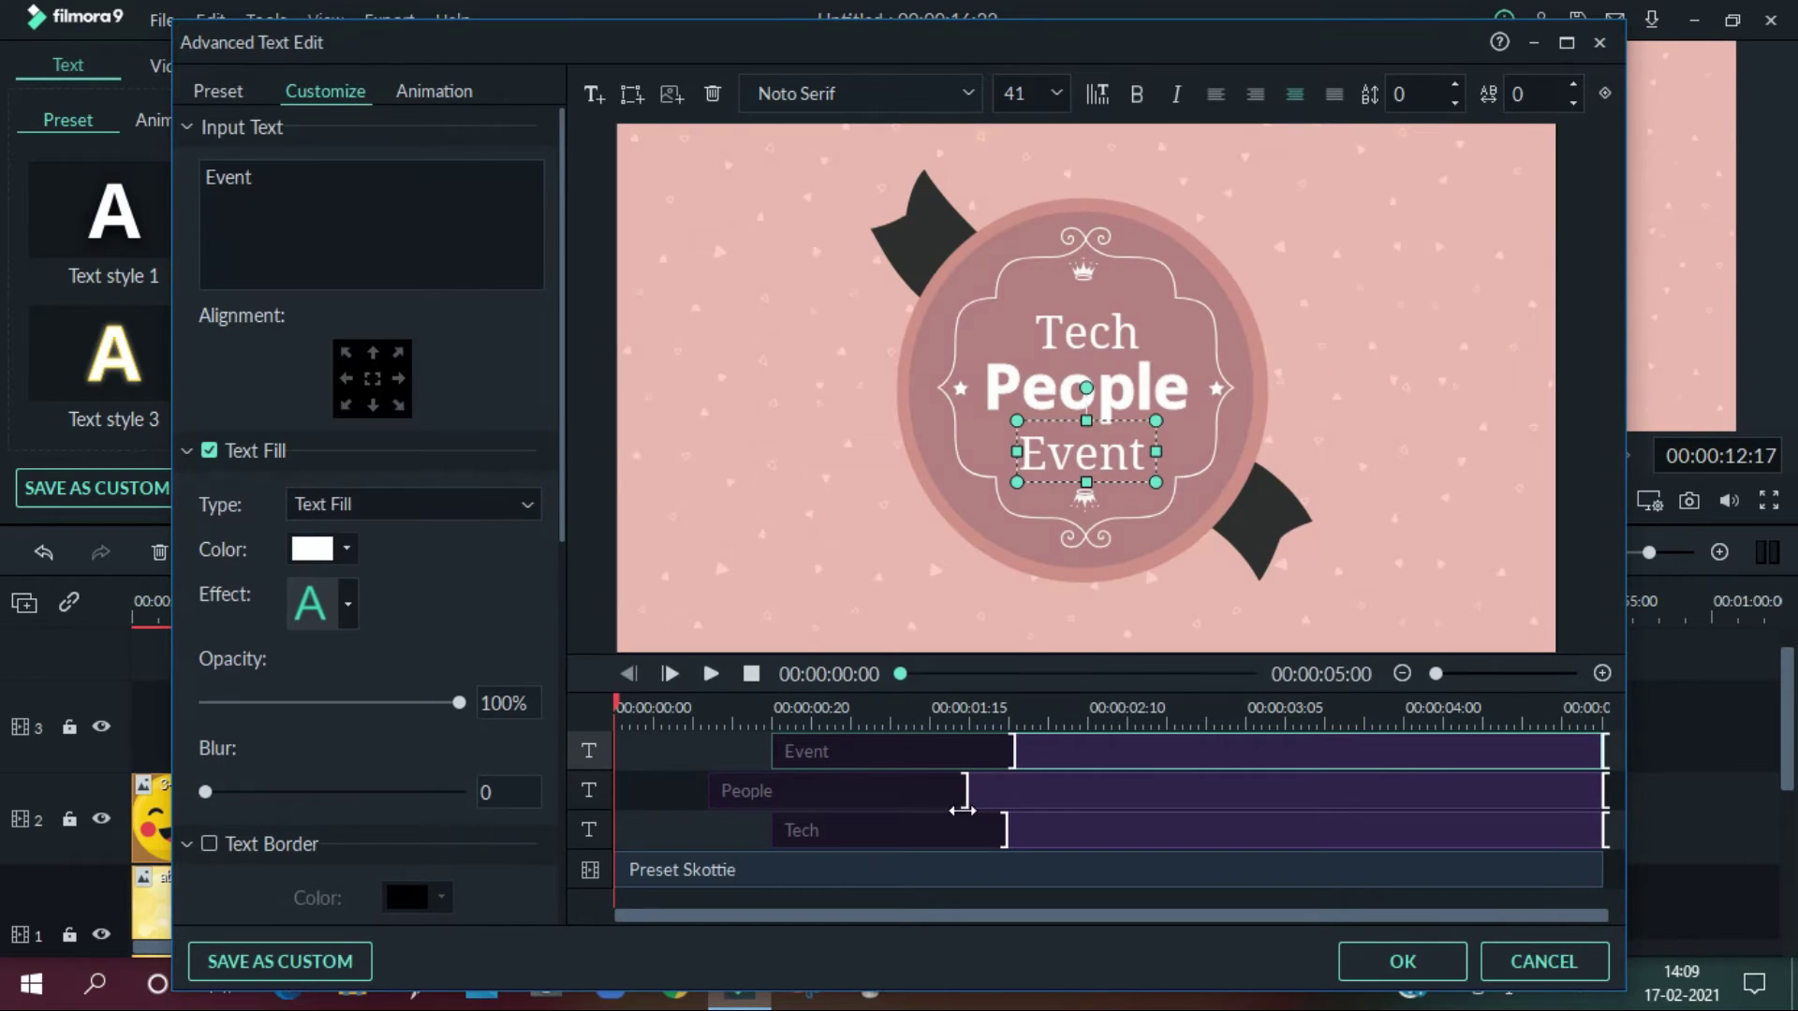
{"action": "mouse_move", "coordinate": [1012, 755]}
{"action": "left_mouse_down"}
{"action": "mouse_move", "coordinate": [1057, 751]}
{"action": "mouse_move", "coordinate": [1001, 759]}
{"action": "left_mouse_up"}
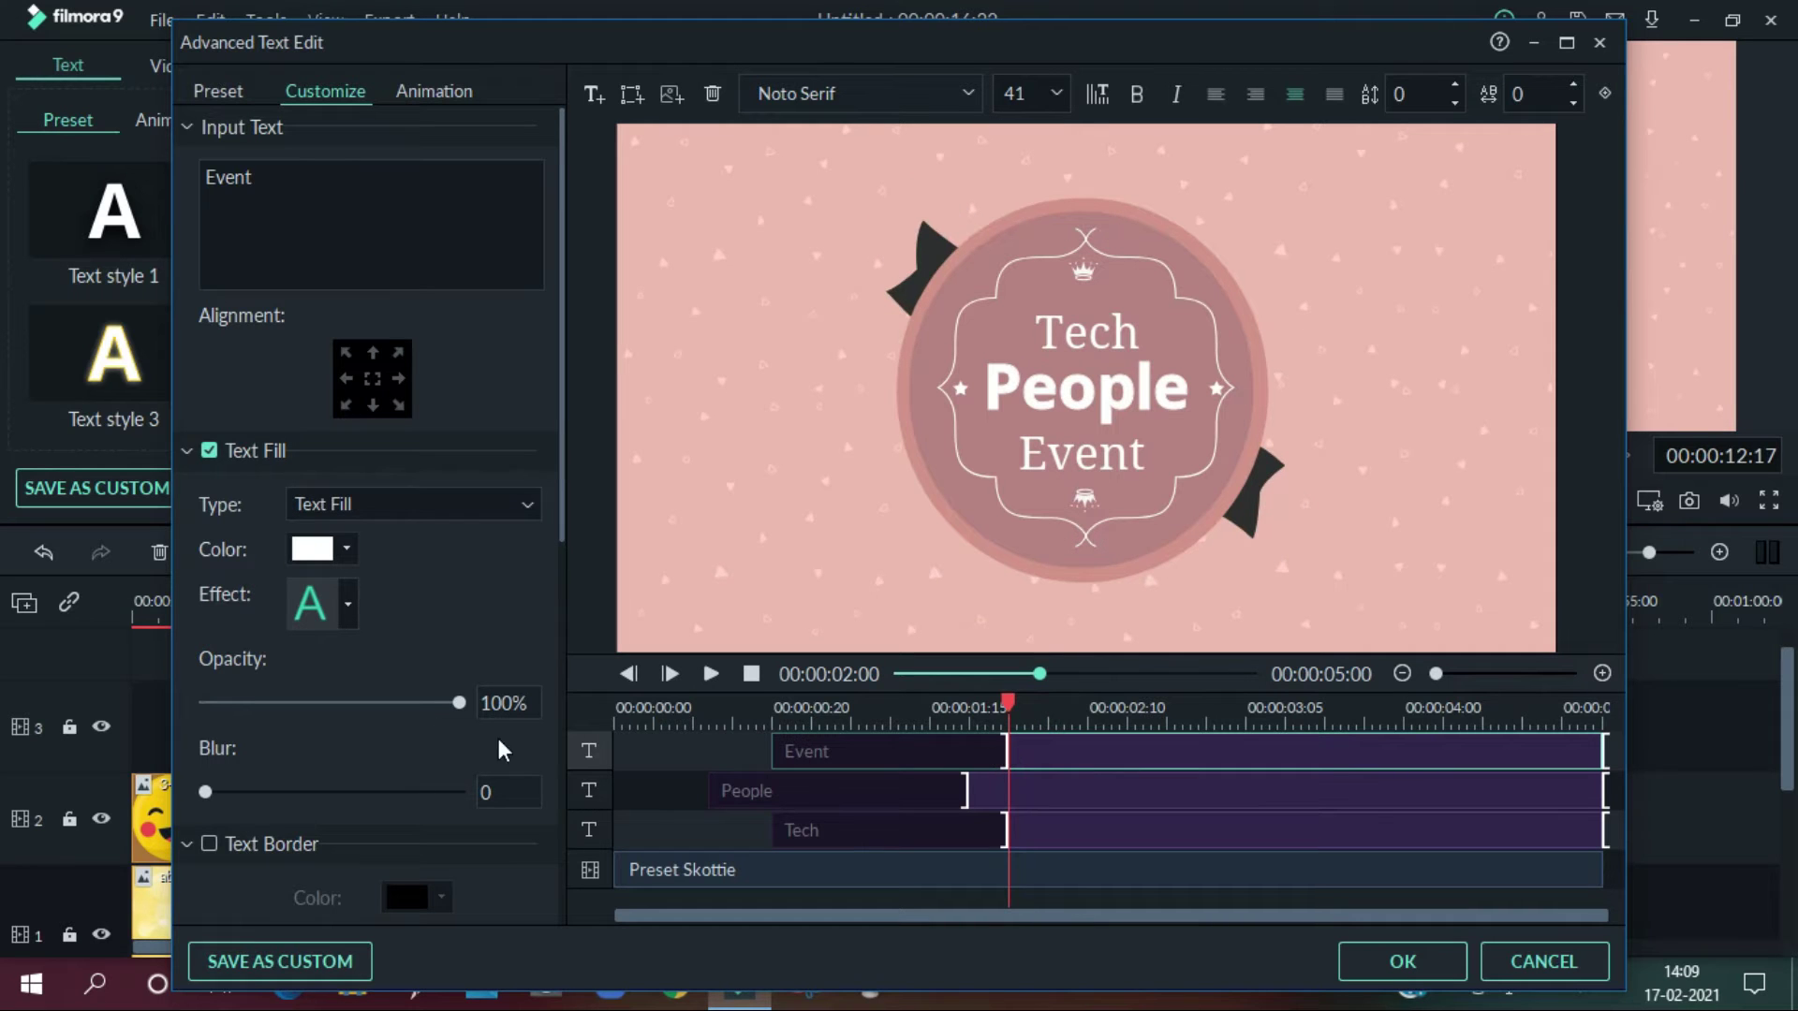
{"action": "left_click", "coordinate": [709, 674]}
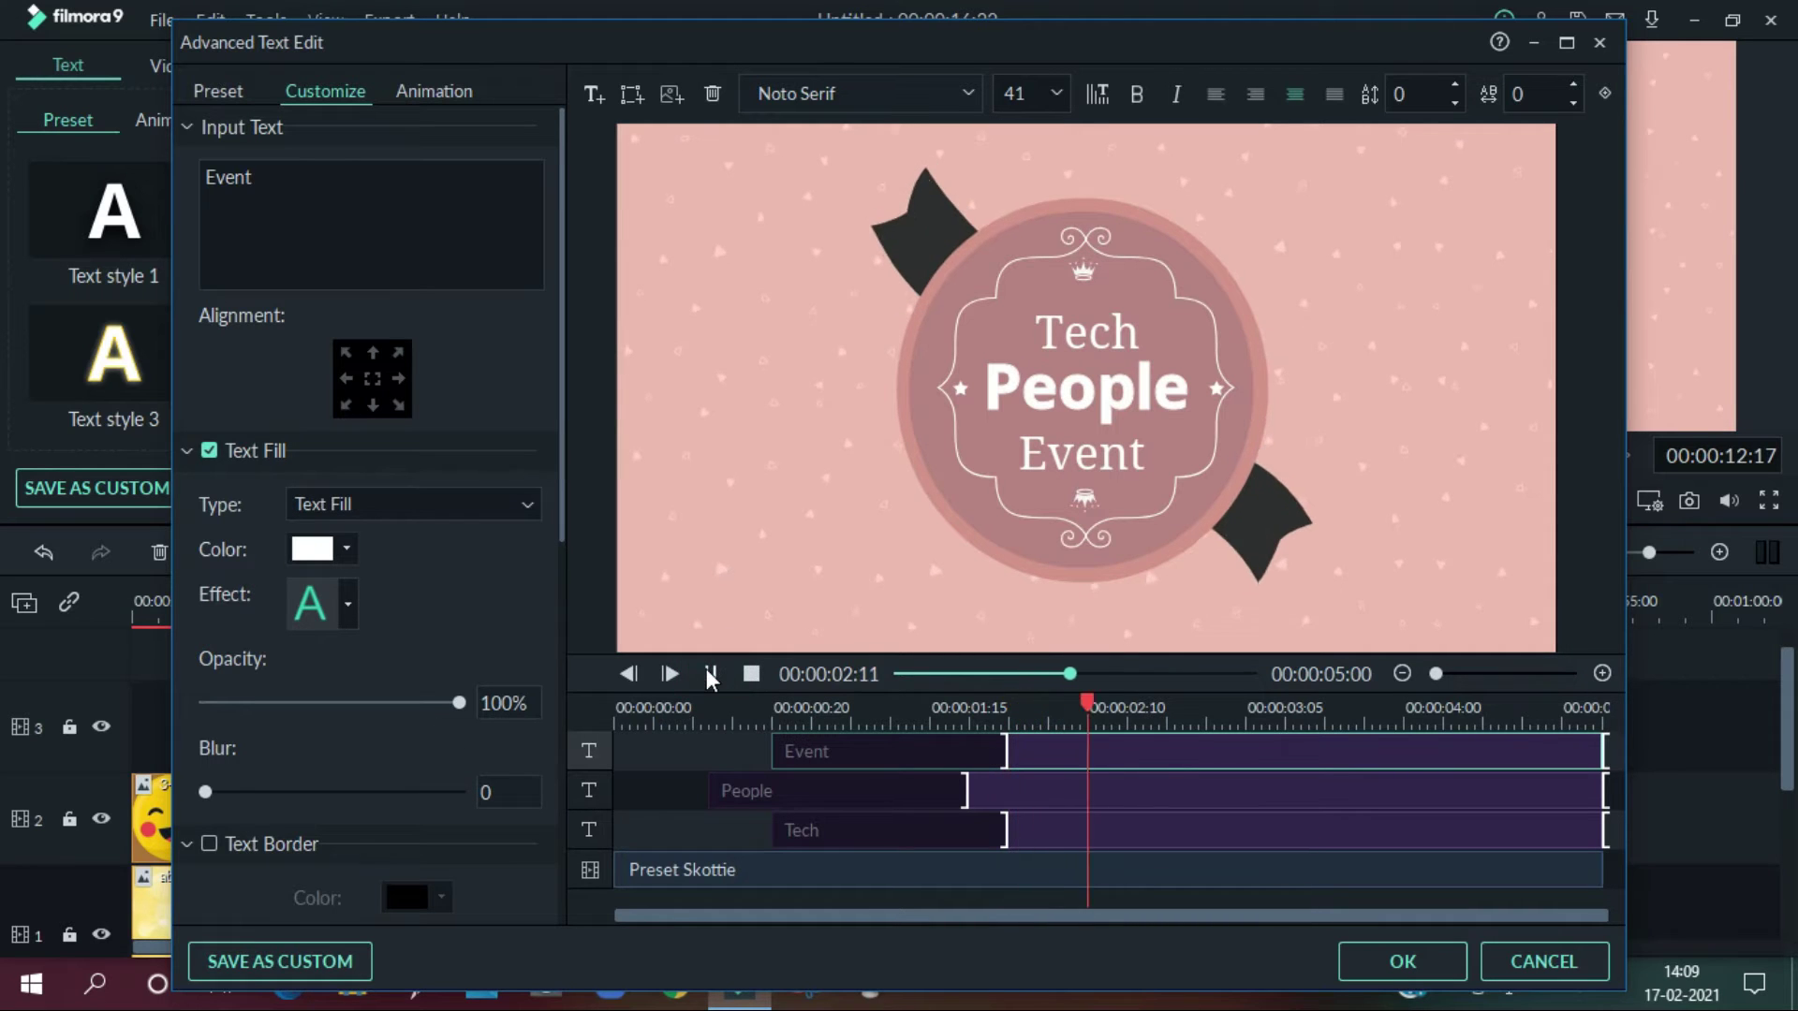
{"action": "left_click", "coordinate": [709, 674]}
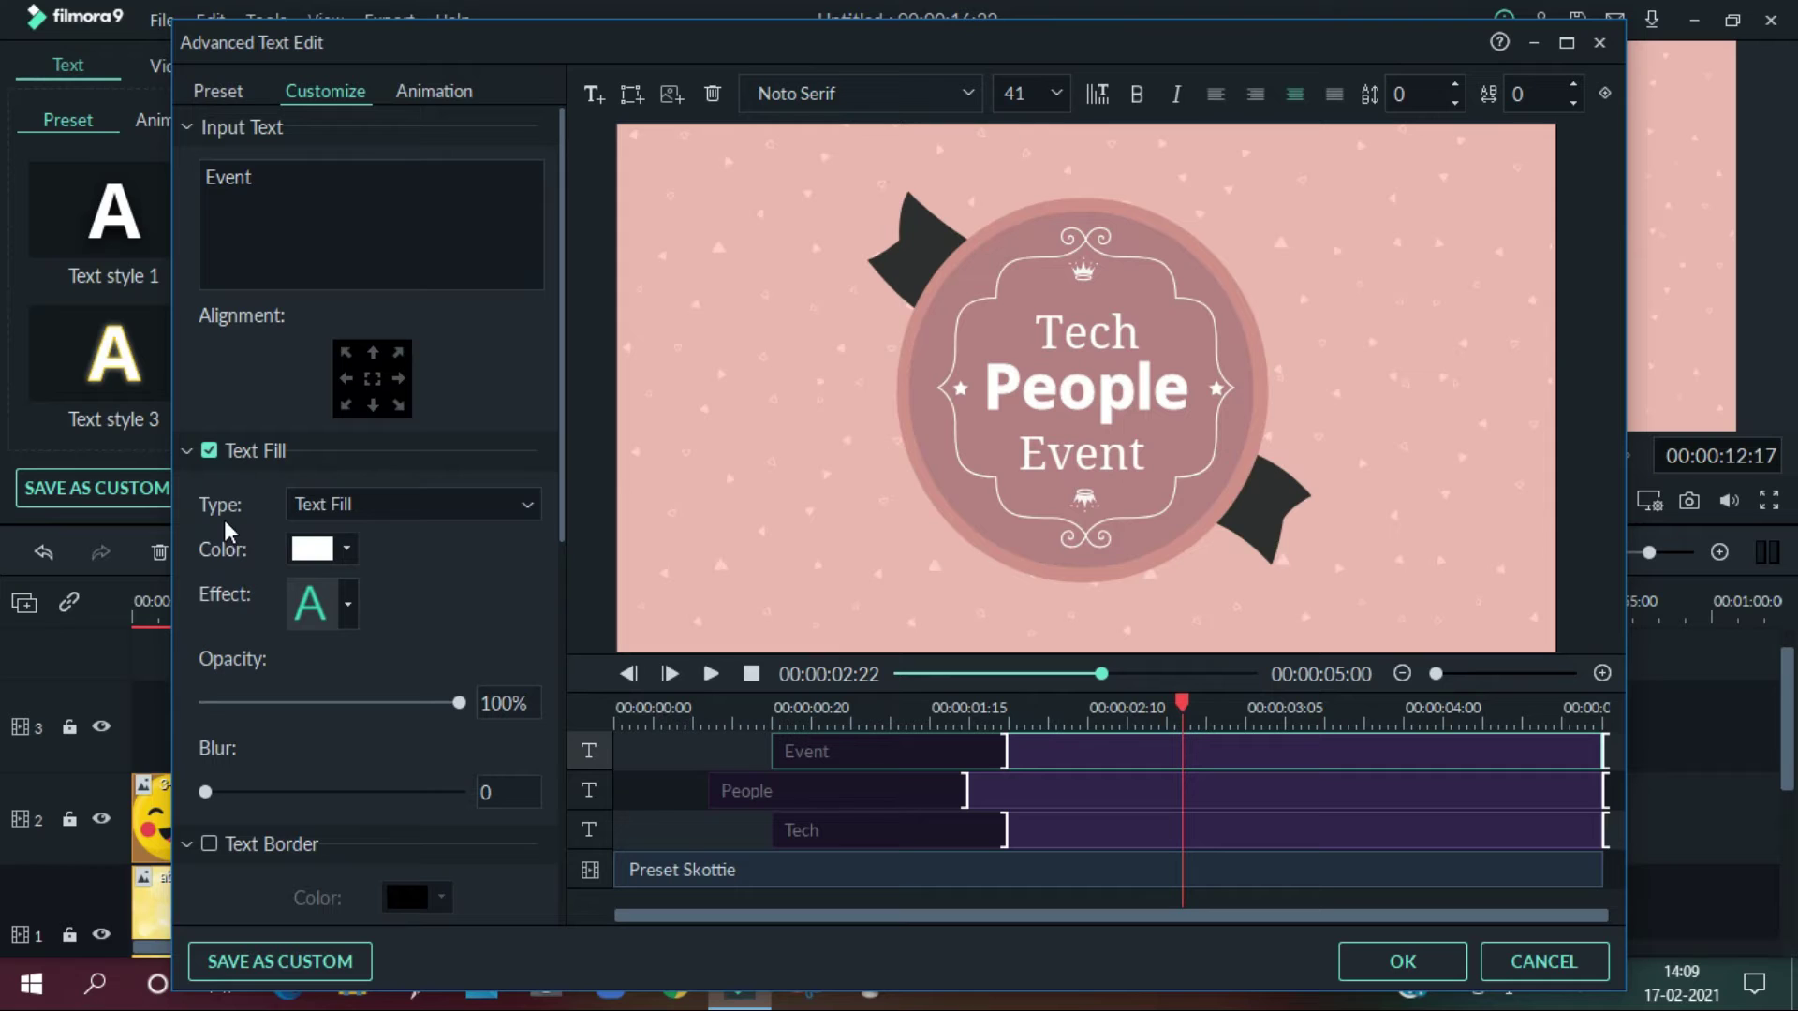
Step: Apply the Cinema style animation to the "Event" line, preview it, and accept the title changes
{"action": "left_click", "coordinate": [410, 91]}
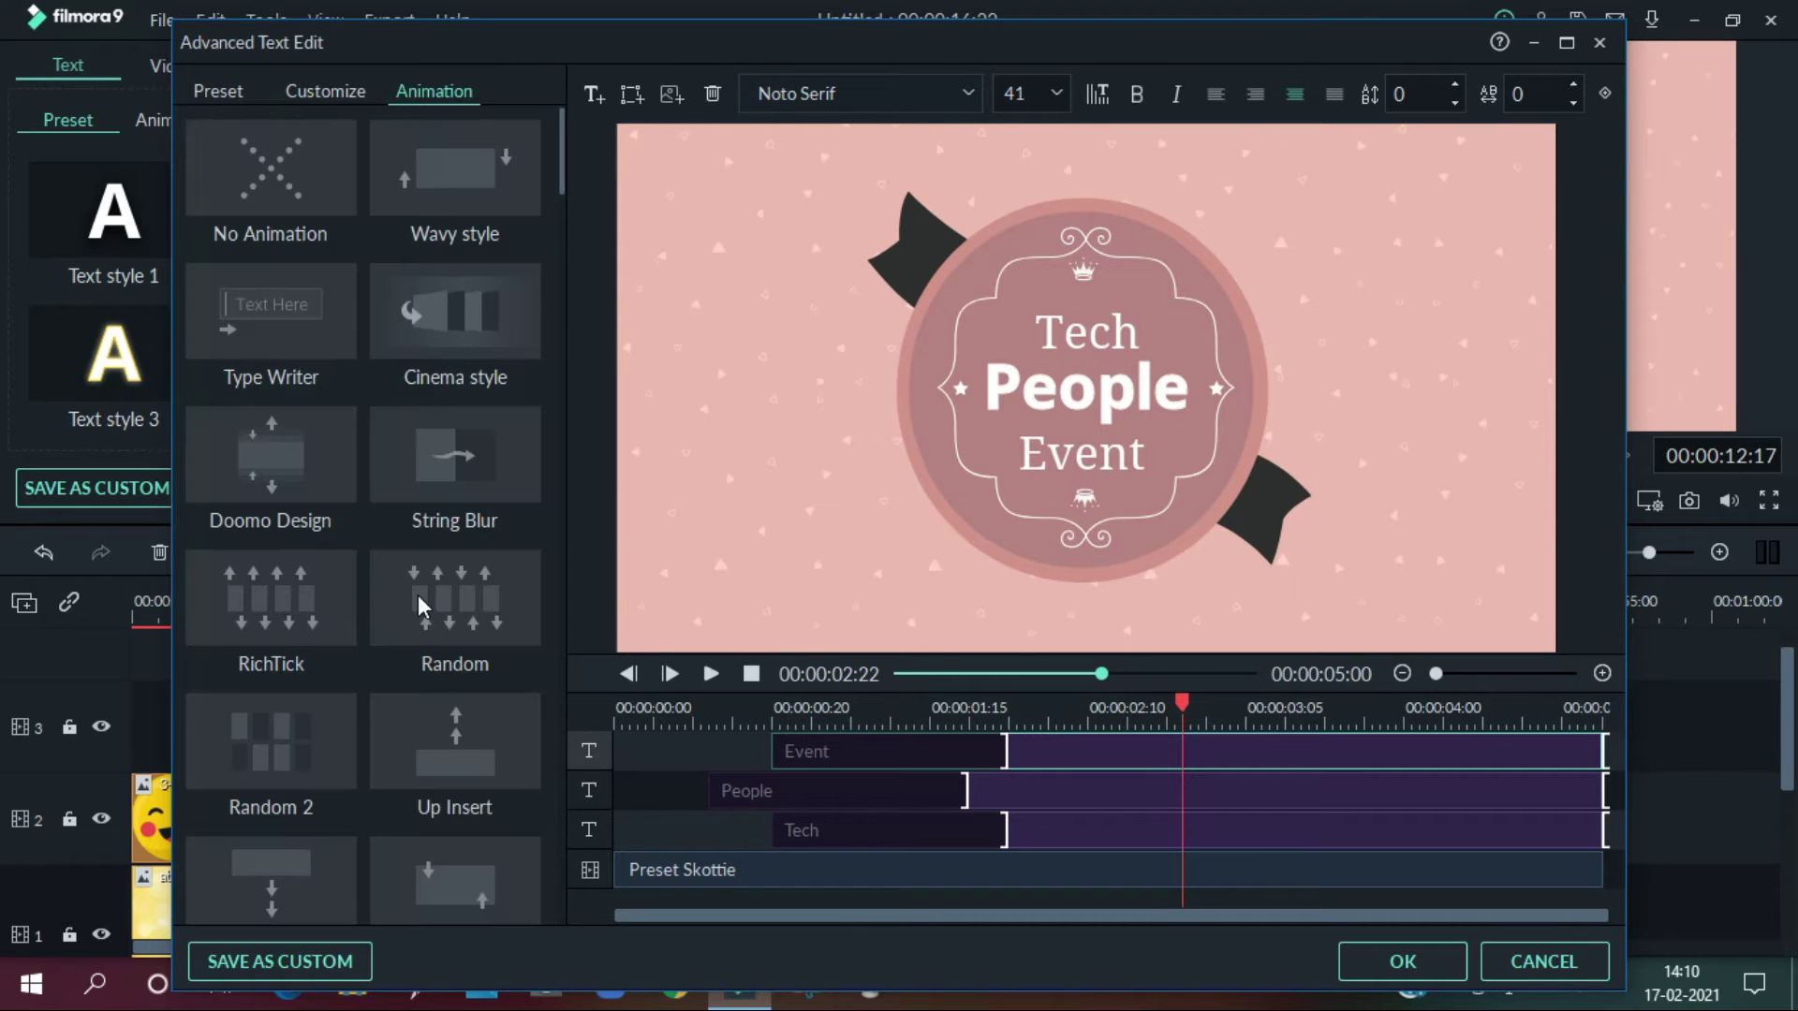
{"action": "left_click", "coordinate": [504, 346]}
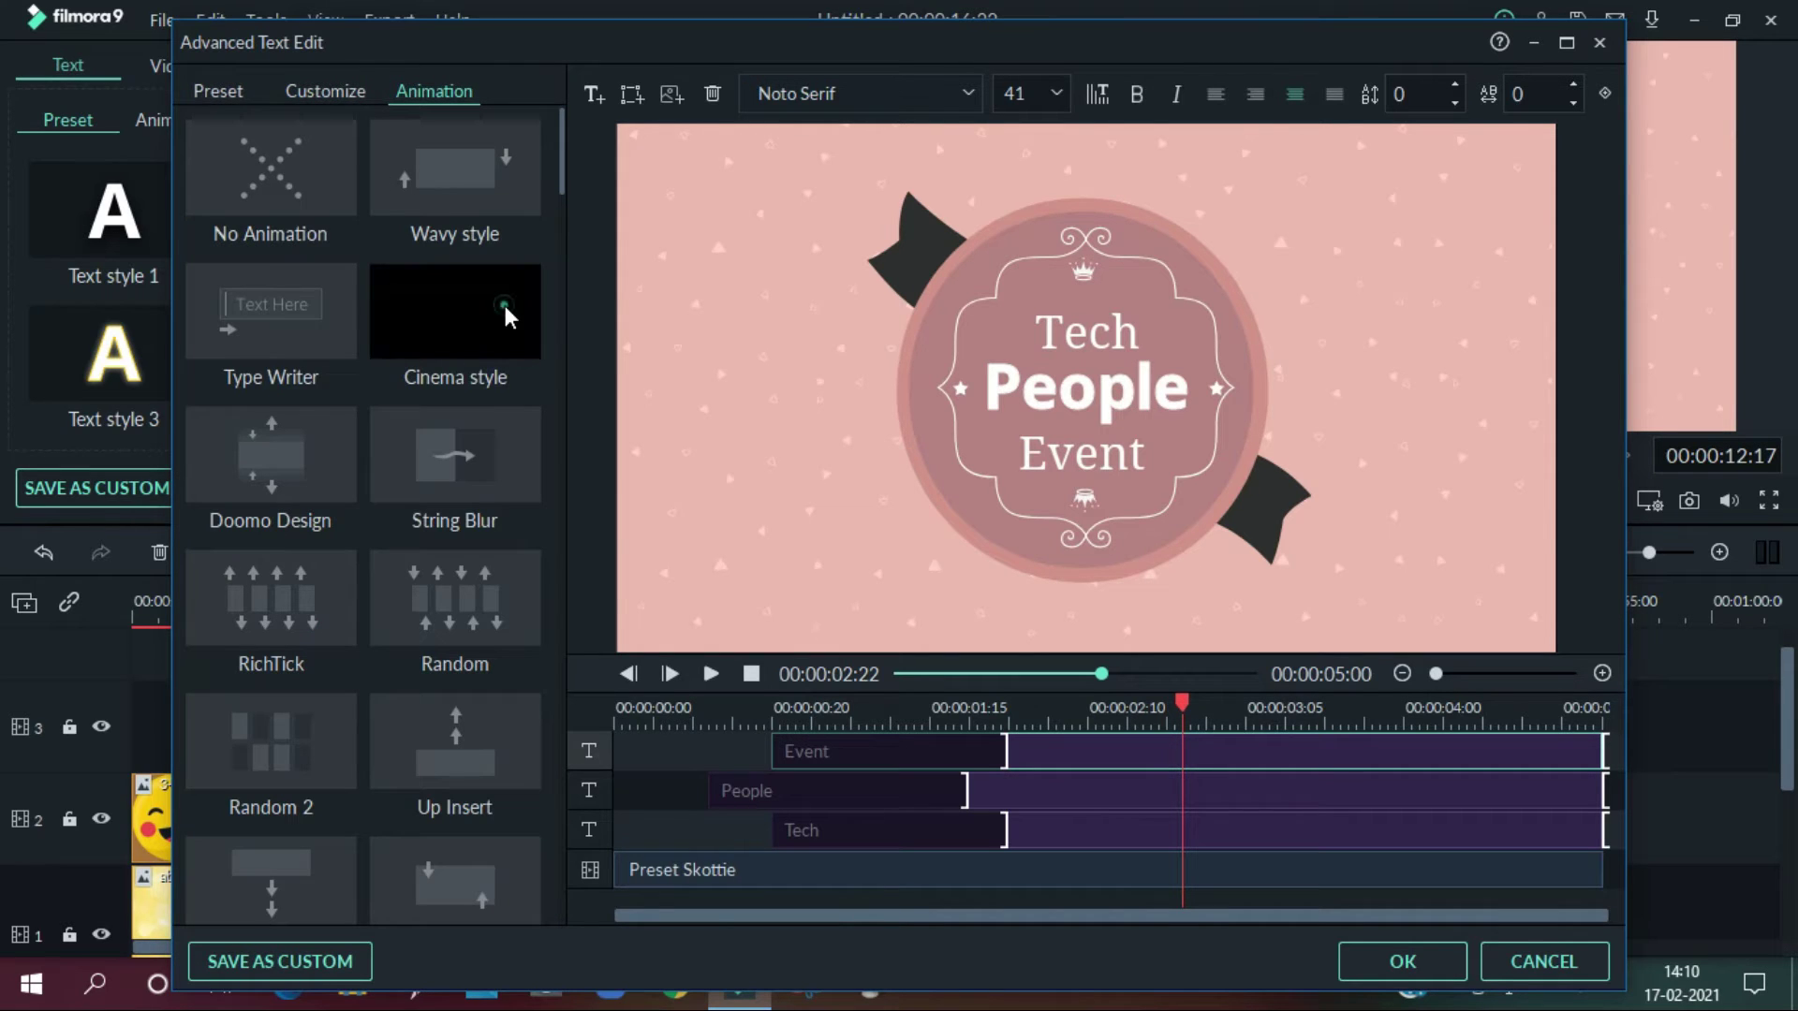
{"action": "left_click", "coordinate": [710, 674]}
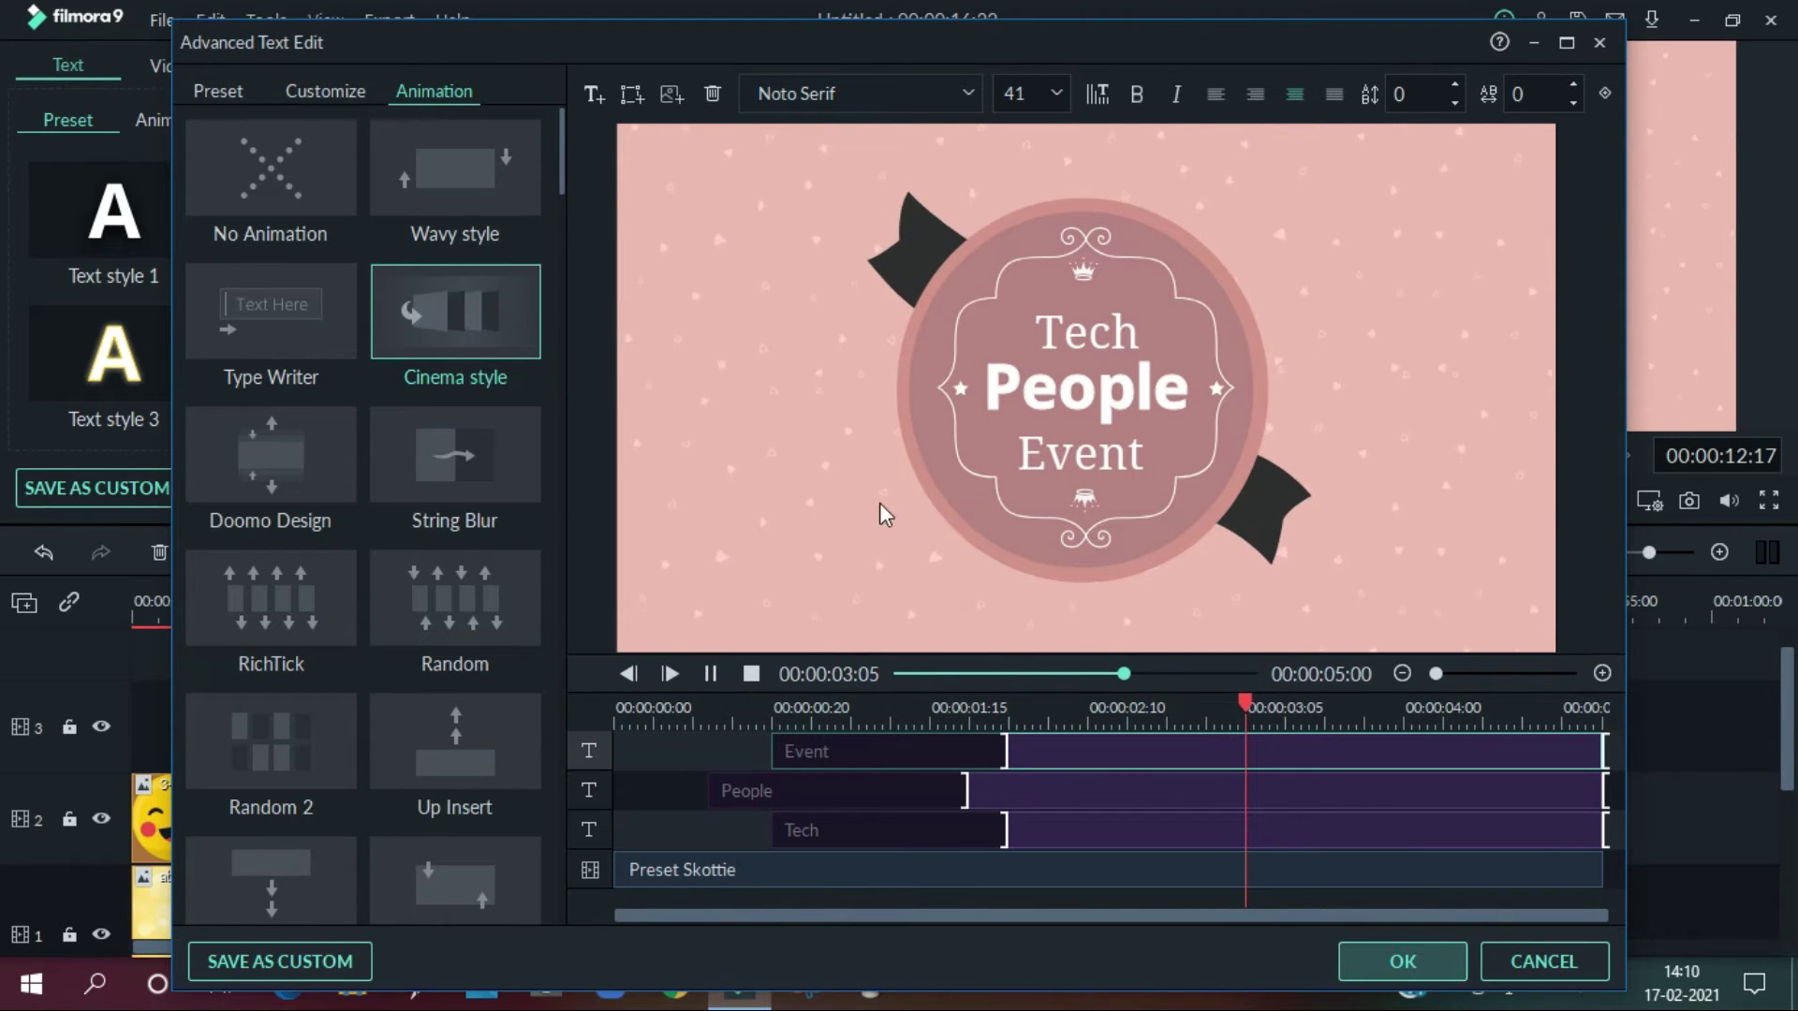
{"action": "key", "text": "Return"}
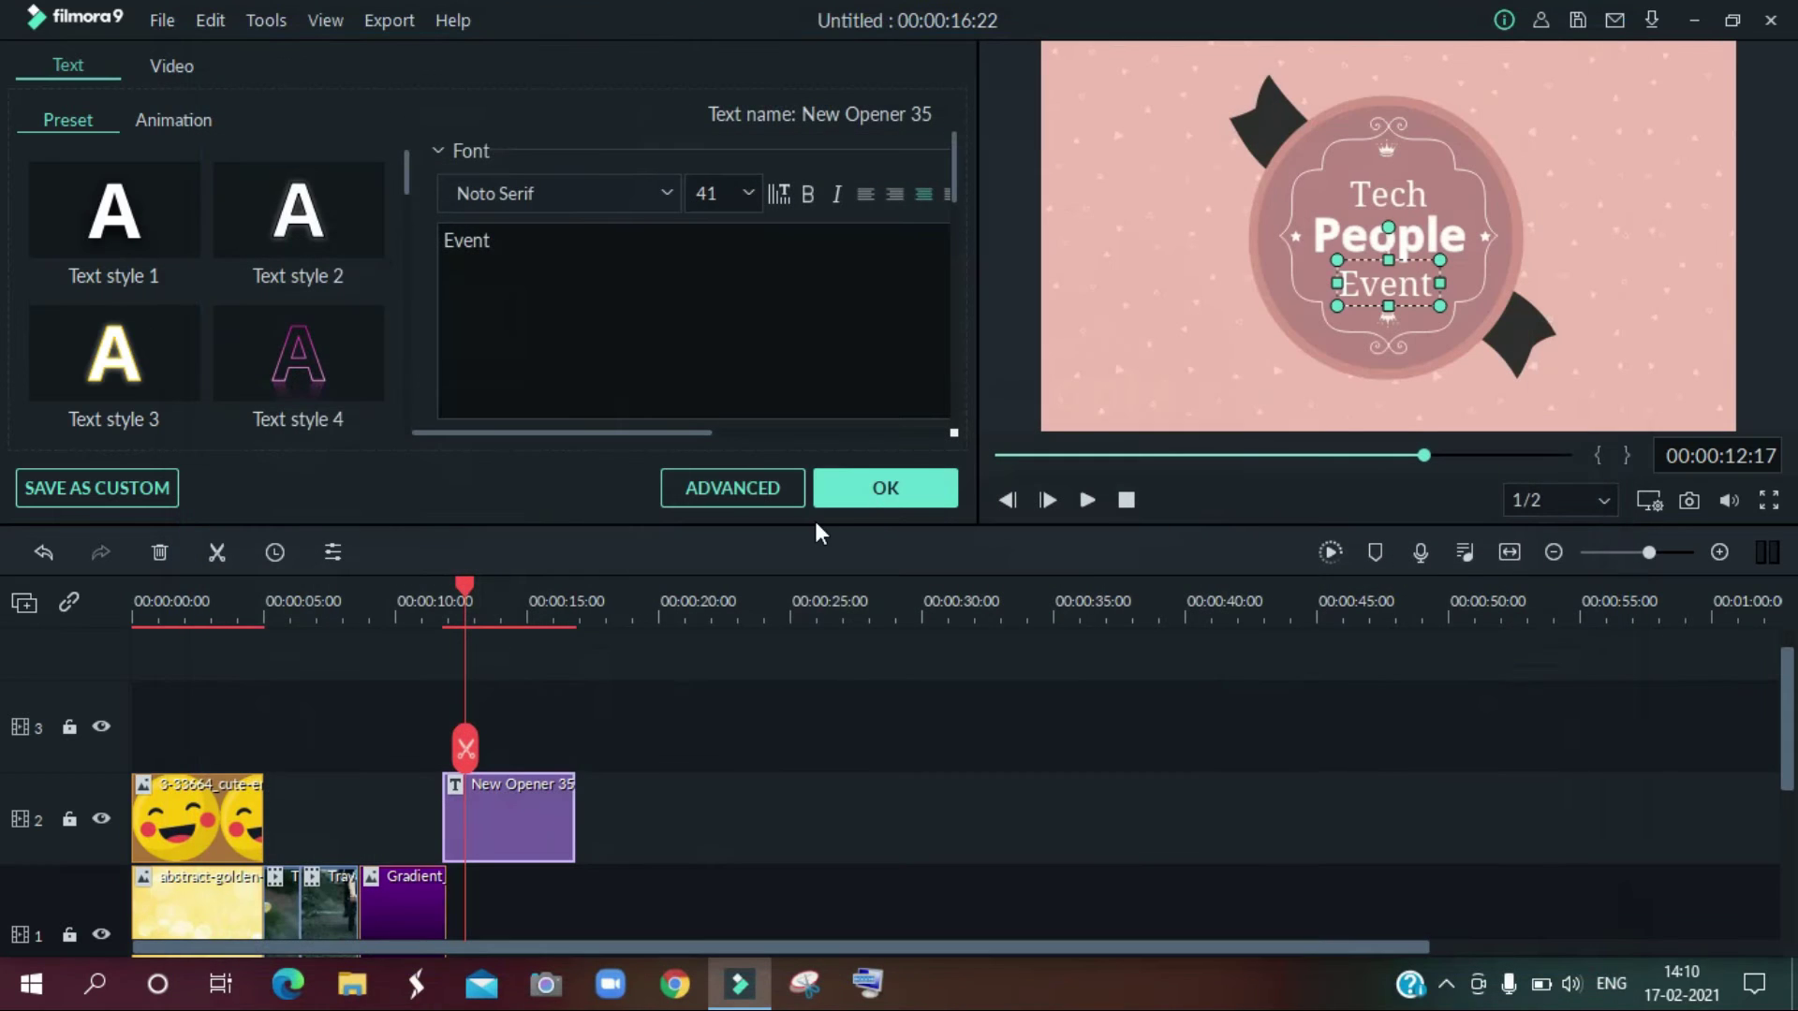
{"action": "left_click", "coordinate": [843, 504]}
Step: Extend the Since I Started music clip on audio track 1 to the end of the New Opener 35 title
{"action": "scroll", "coordinate": [620, 732], "scroll_direction": "down", "scroll_amount": 3}
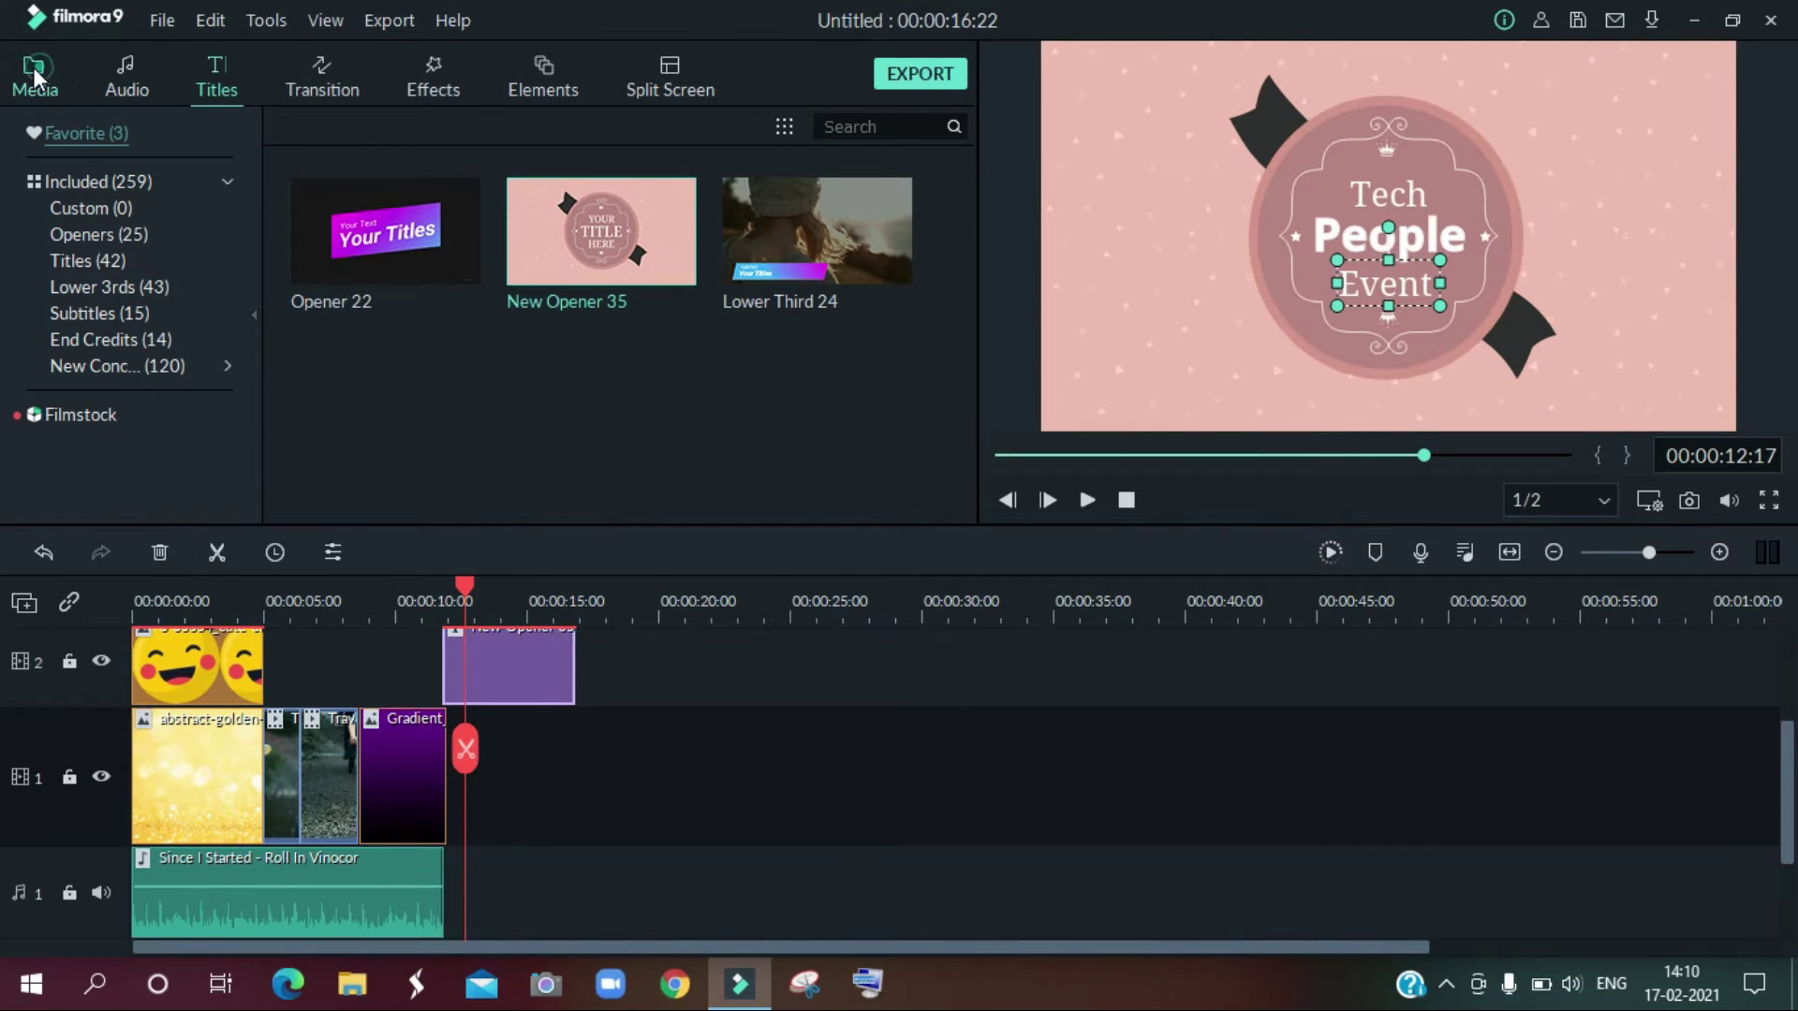
{"action": "left_click", "coordinate": [34, 68]}
{"action": "scroll", "coordinate": [623, 782], "scroll_direction": "down", "scroll_amount": 1}
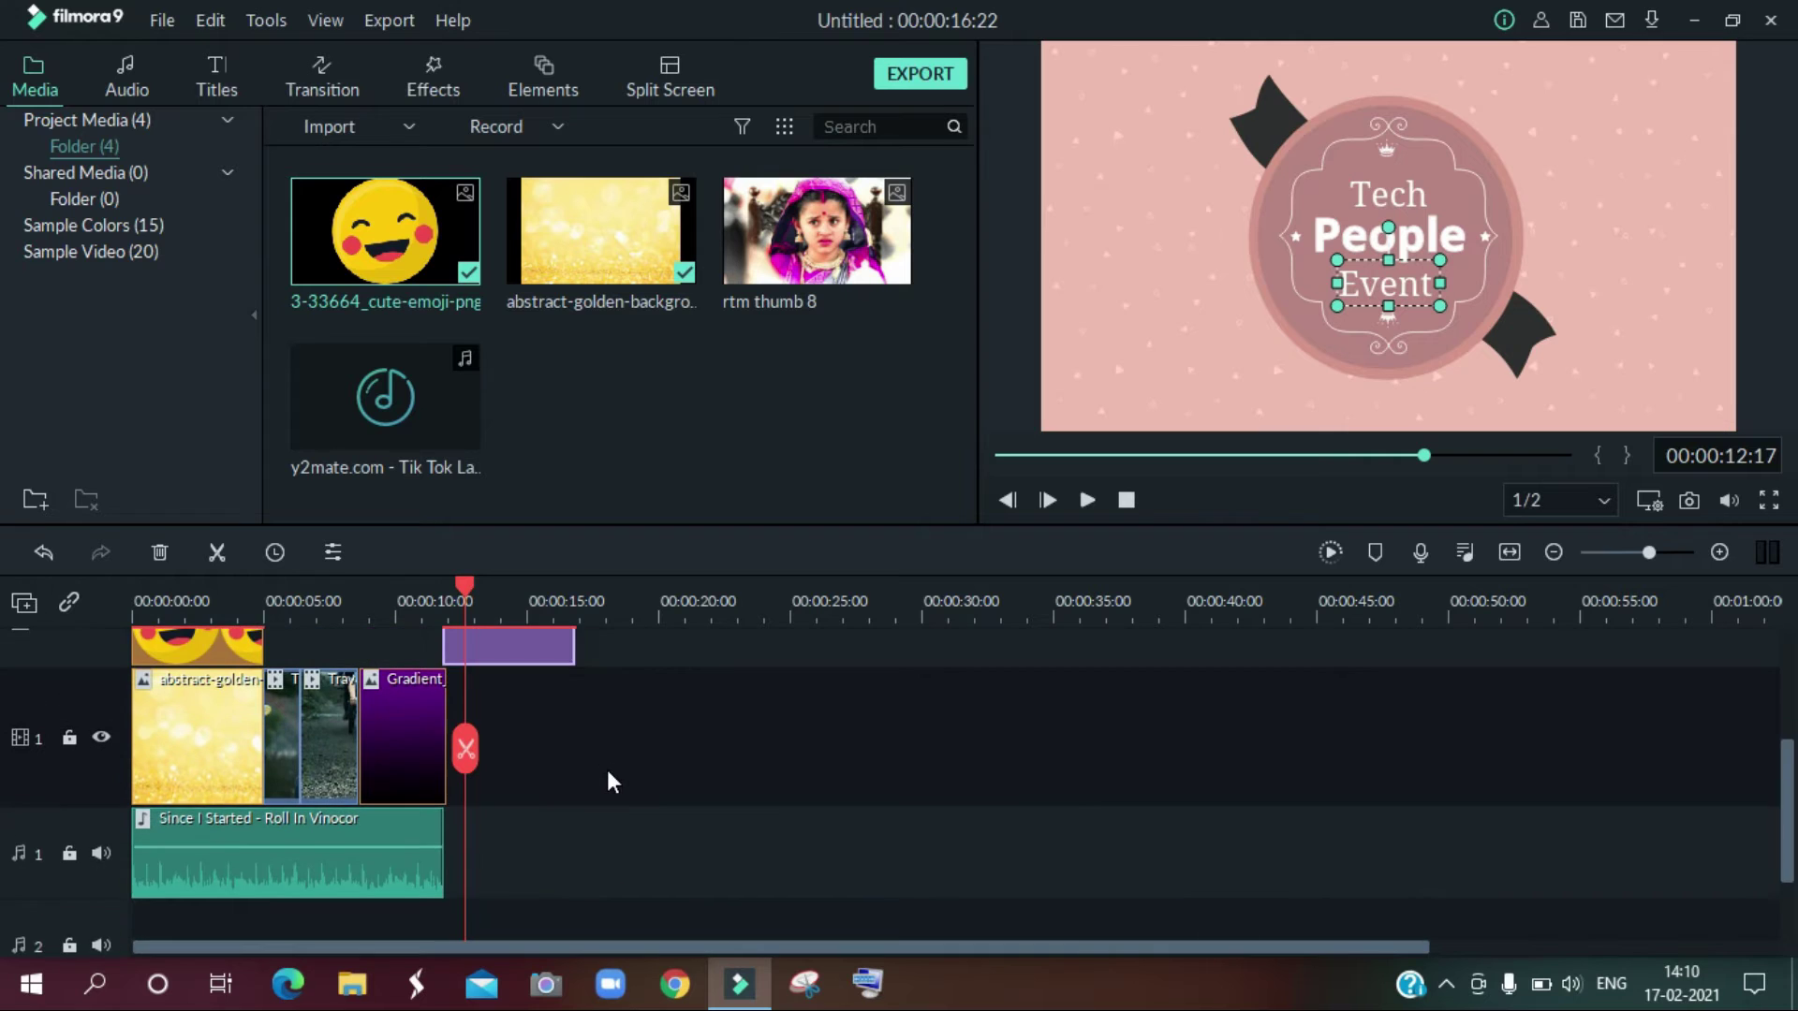
{"action": "scroll", "coordinate": [609, 774], "scroll_direction": "up", "scroll_amount": 1}
{"action": "scroll", "coordinate": [609, 773], "scroll_direction": "down", "scroll_amount": 1}
{"action": "left_click", "coordinate": [437, 835]}
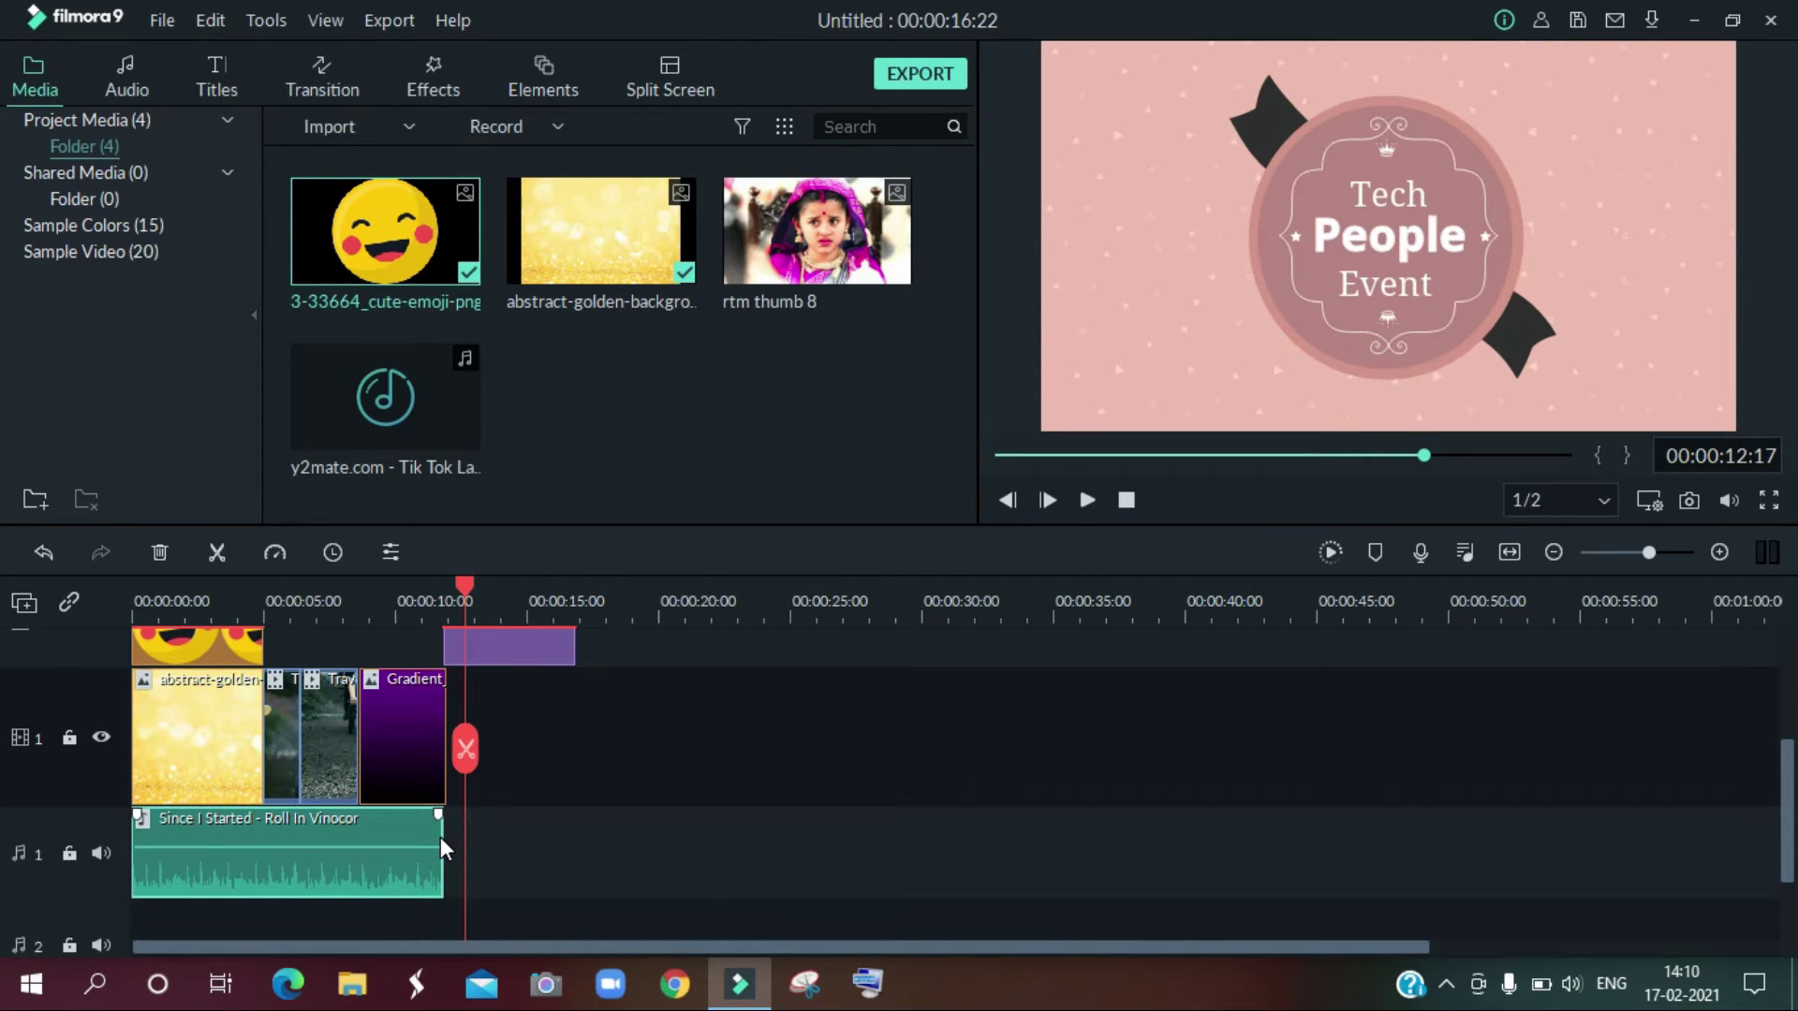
{"action": "left_click_drag", "start_coordinate": [440, 837], "coordinate": [587, 829]}
{"action": "scroll", "coordinate": [587, 828], "scroll_direction": "up", "scroll_amount": 1}
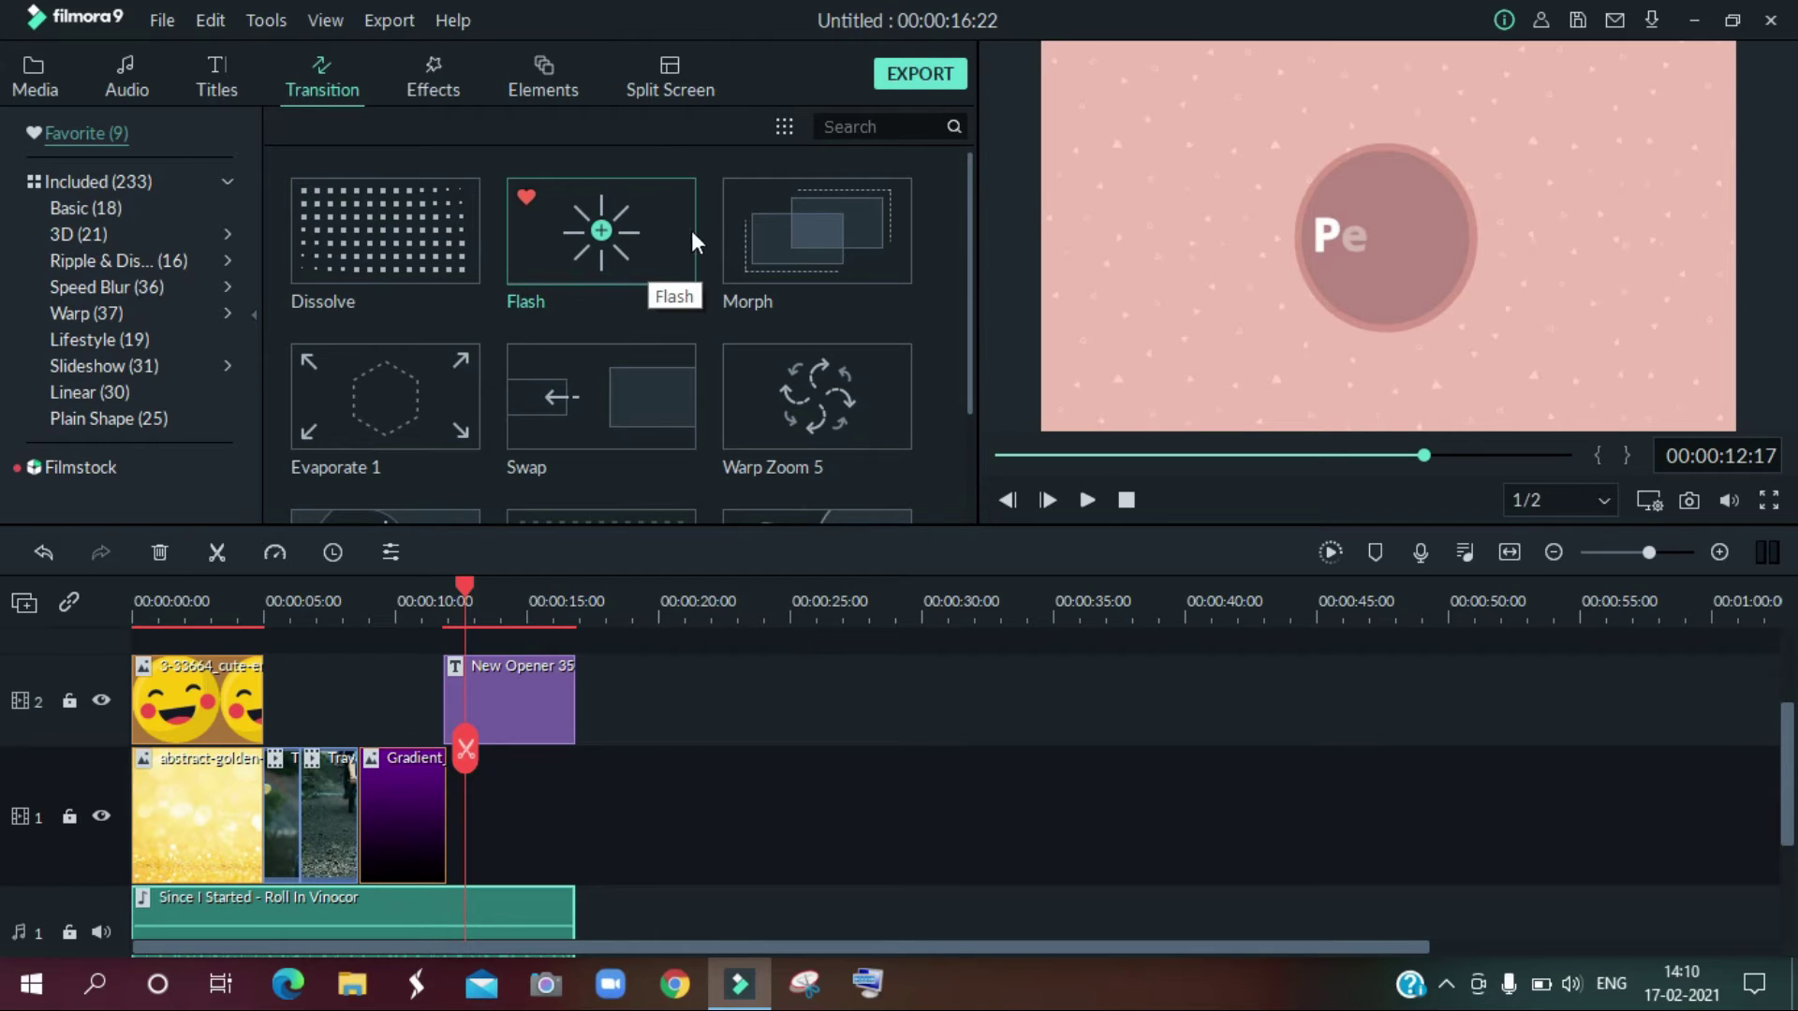
Step: Add the favorite Flash transition between the golden background and the first travel clip, and move the playhead to 00:00:00:12
{"action": "left_click_drag", "start_coordinate": [665, 253], "coordinate": [249, 816]}
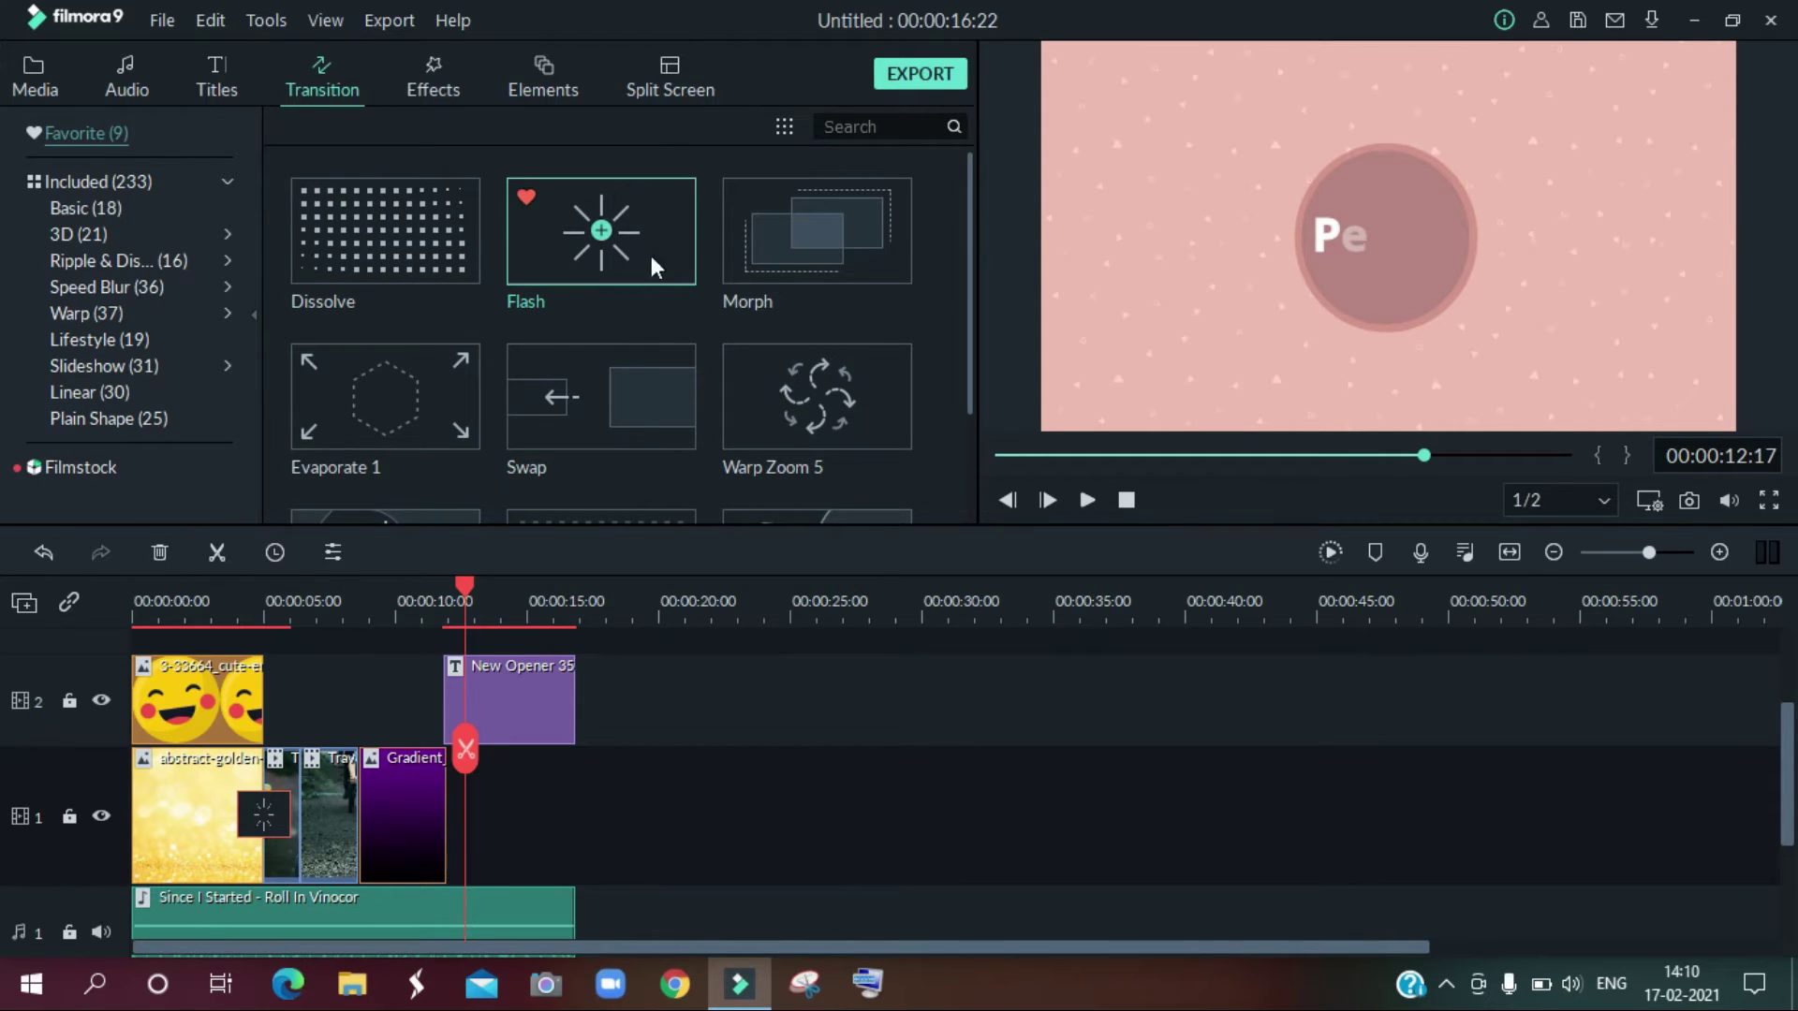
{"action": "left_click", "coordinate": [251, 820]}
{"action": "left_click", "coordinate": [144, 607]}
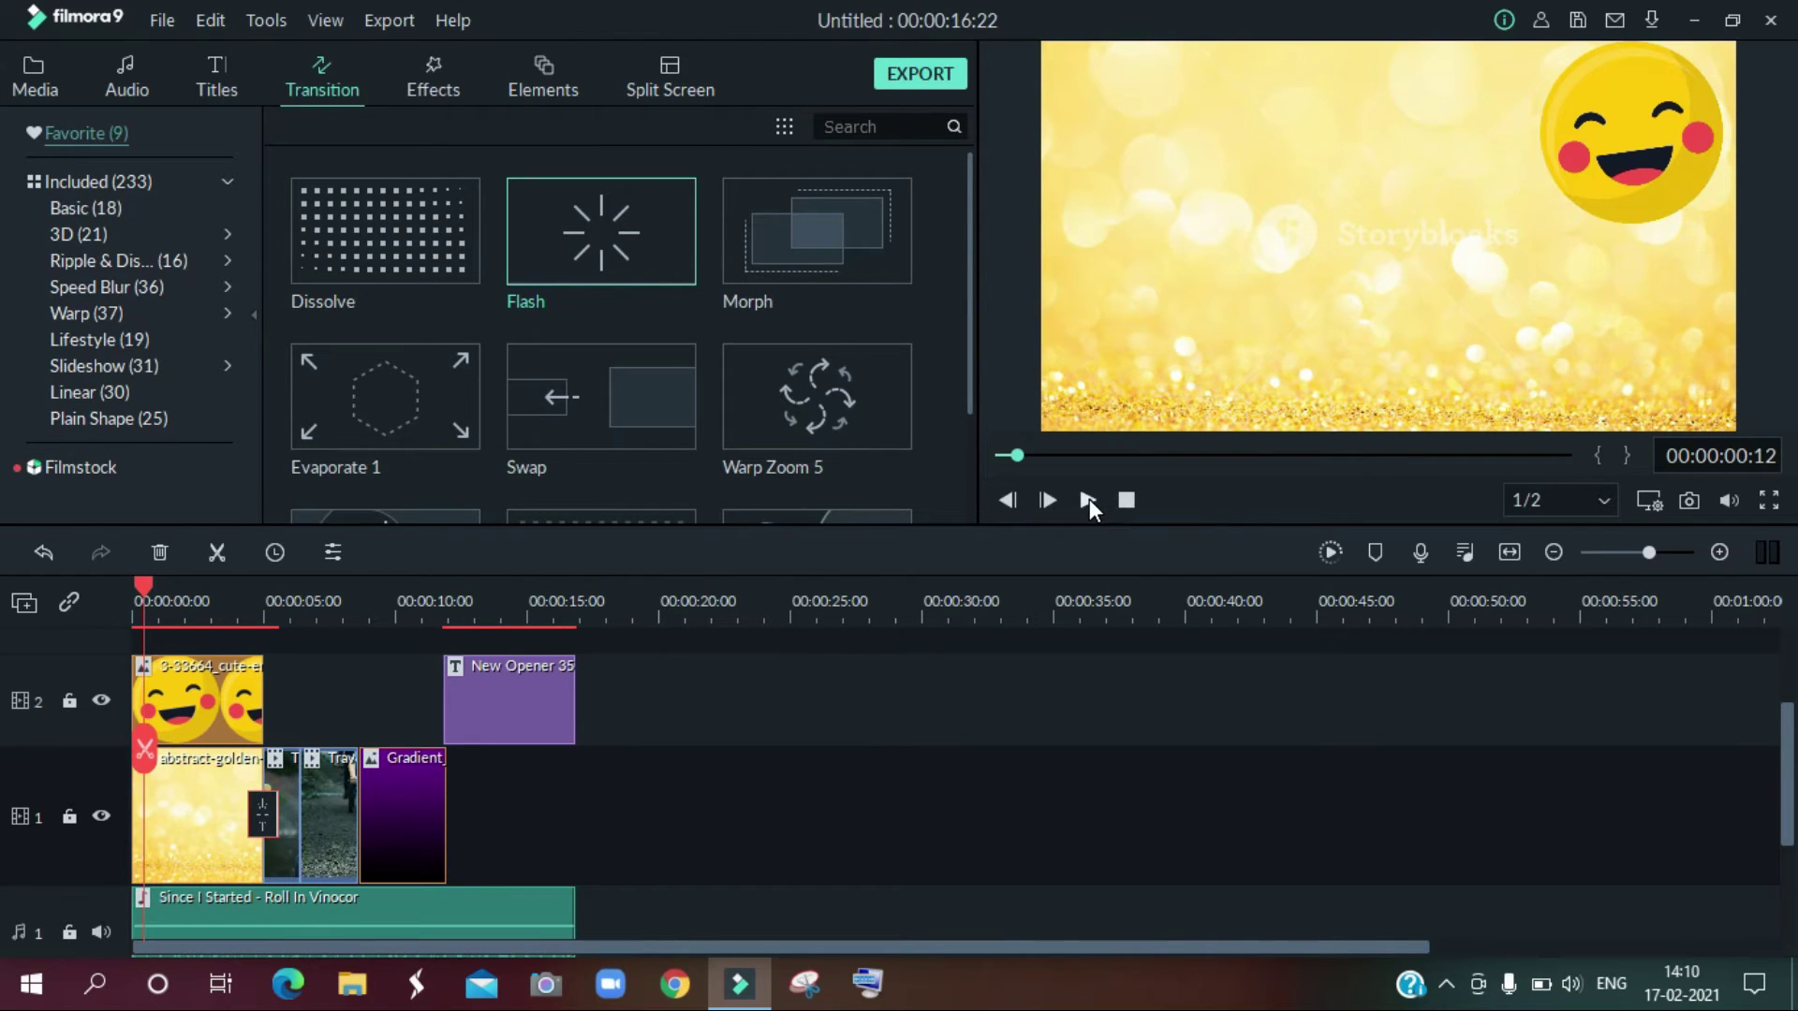
Step: Slightly lower the volume of the music on audio track 1 and play the video through the Flash transition
{"action": "scroll", "coordinate": [605, 829], "scroll_direction": "down", "scroll_amount": 1}
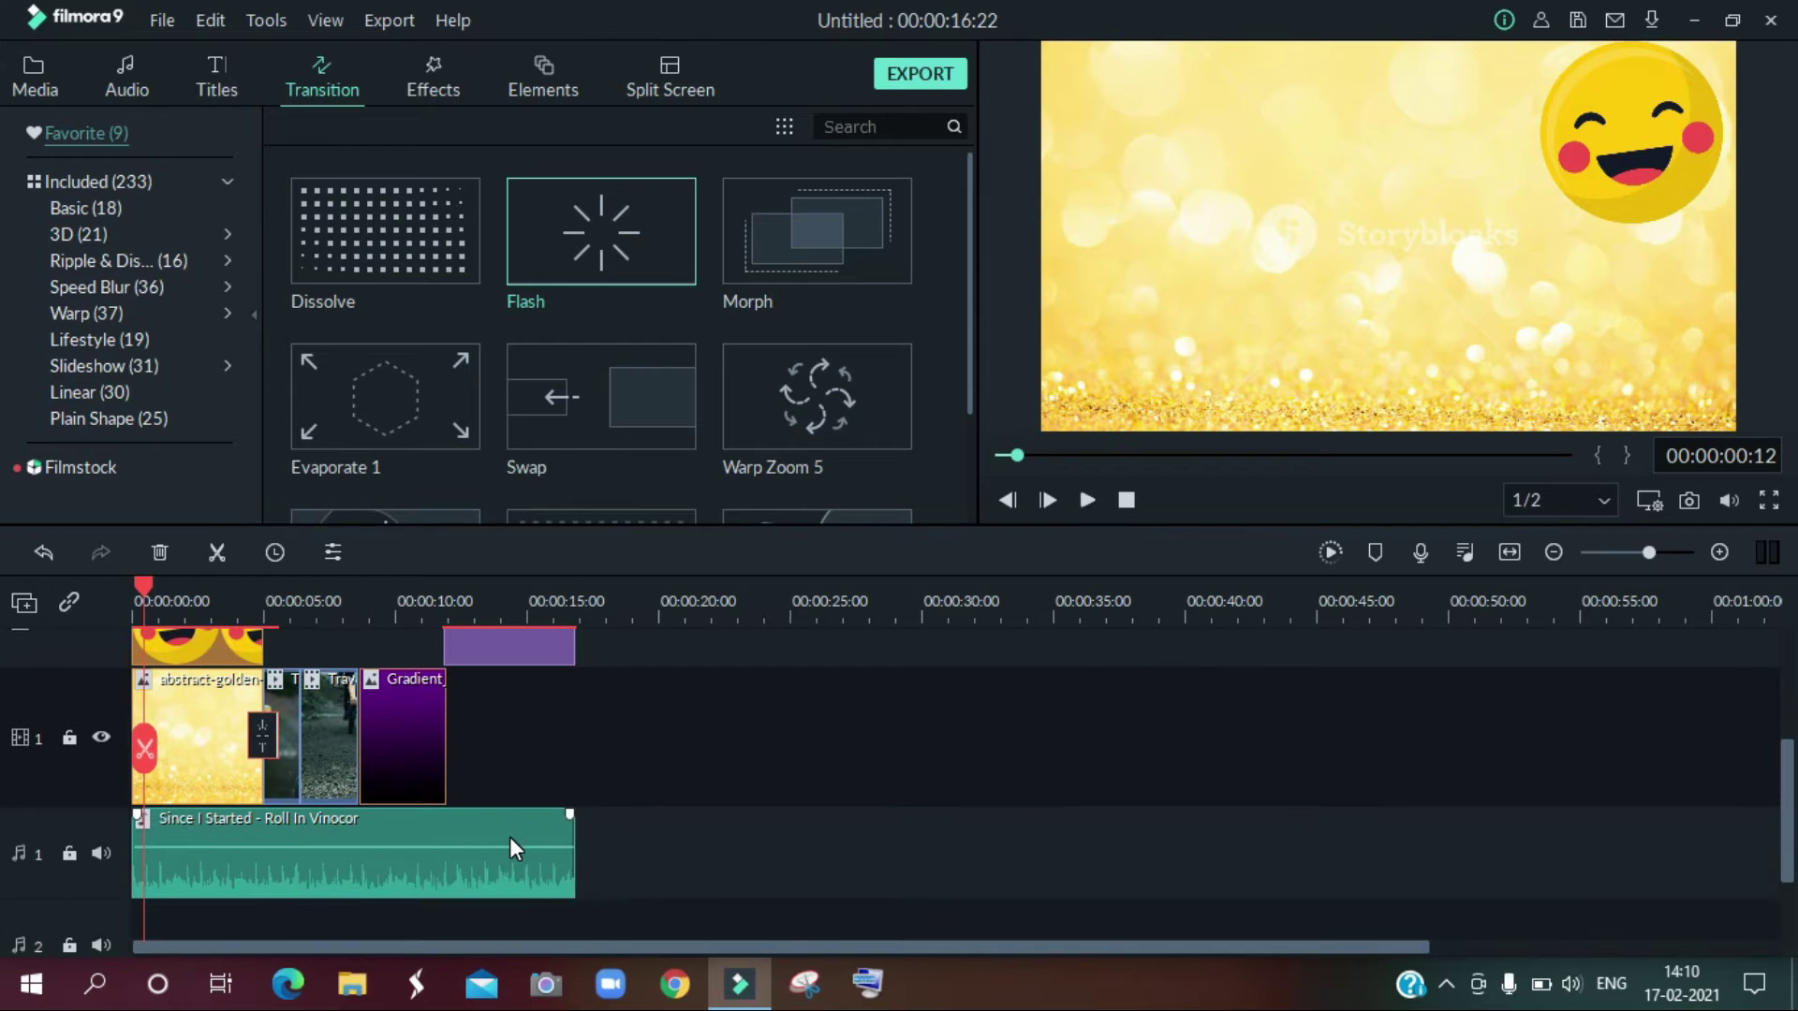
{"action": "left_click_drag", "start_coordinate": [510, 842], "coordinate": [511, 855]}
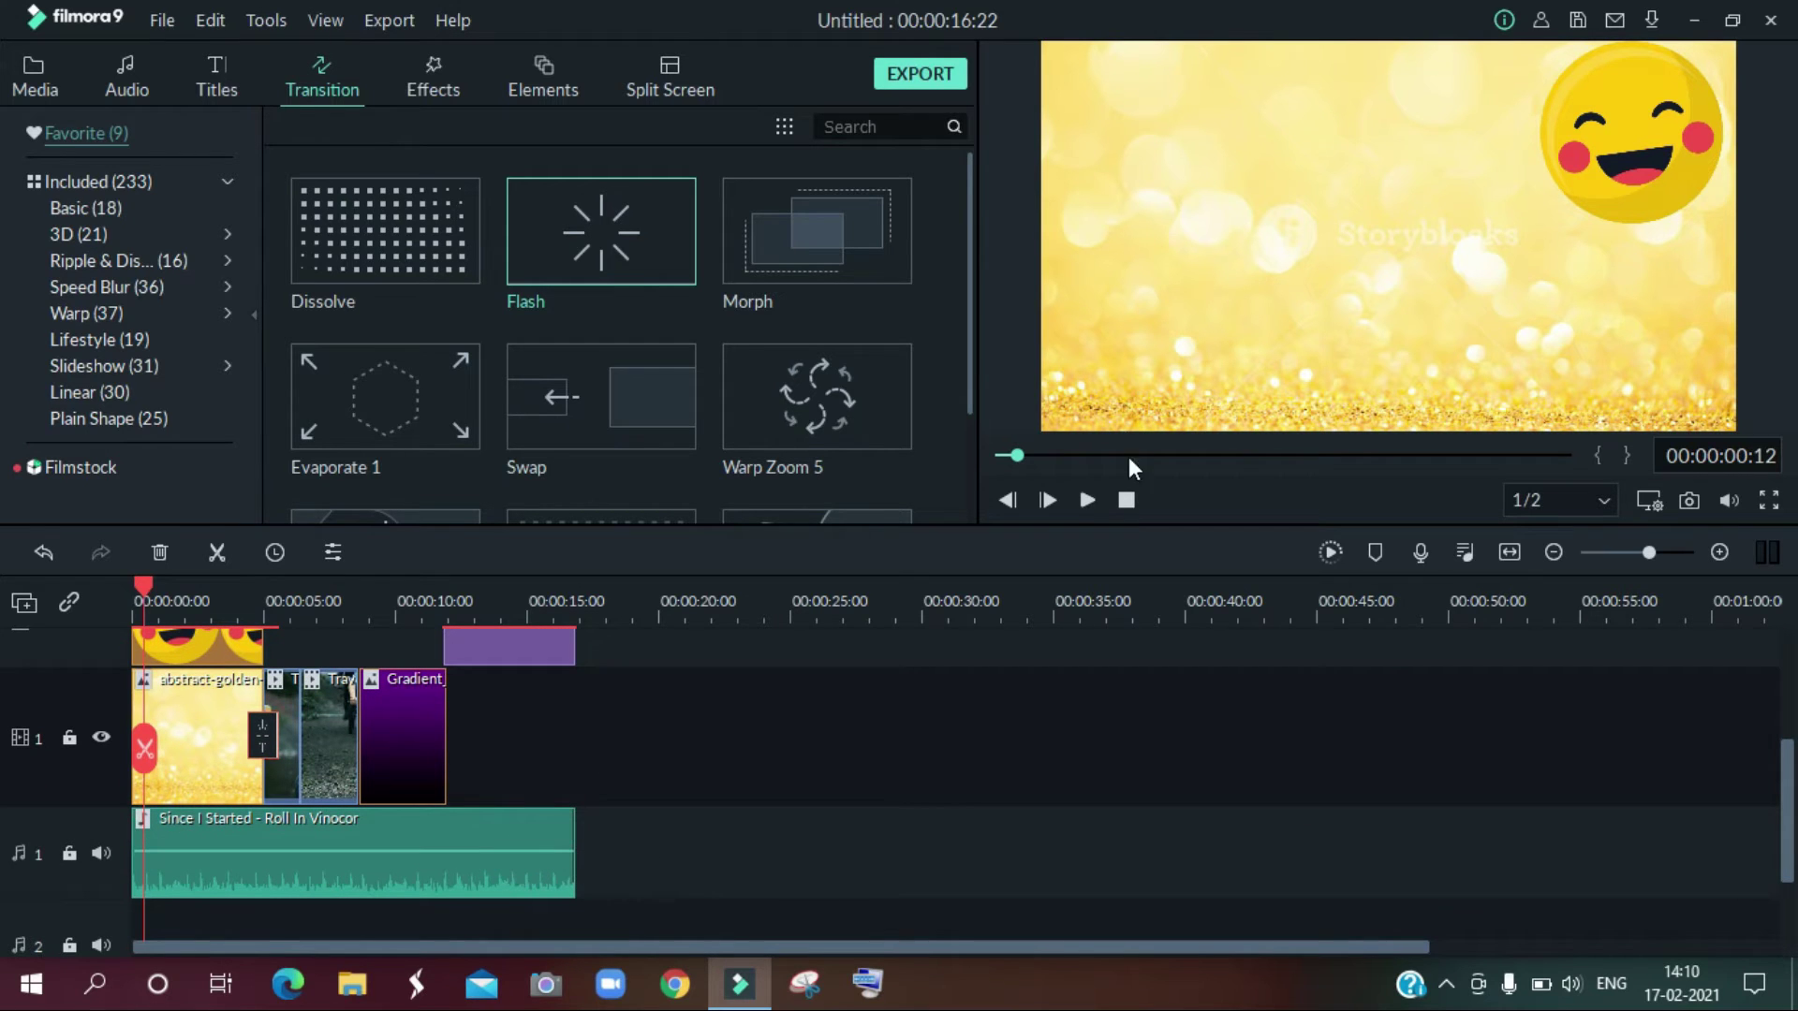
{"action": "left_click", "coordinate": [1086, 499]}
{"action": "scroll", "coordinate": [1019, 693], "scroll_direction": "up", "scroll_amount": 1}
{"action": "scroll", "coordinate": [1019, 683], "scroll_direction": "up", "scroll_amount": 1}
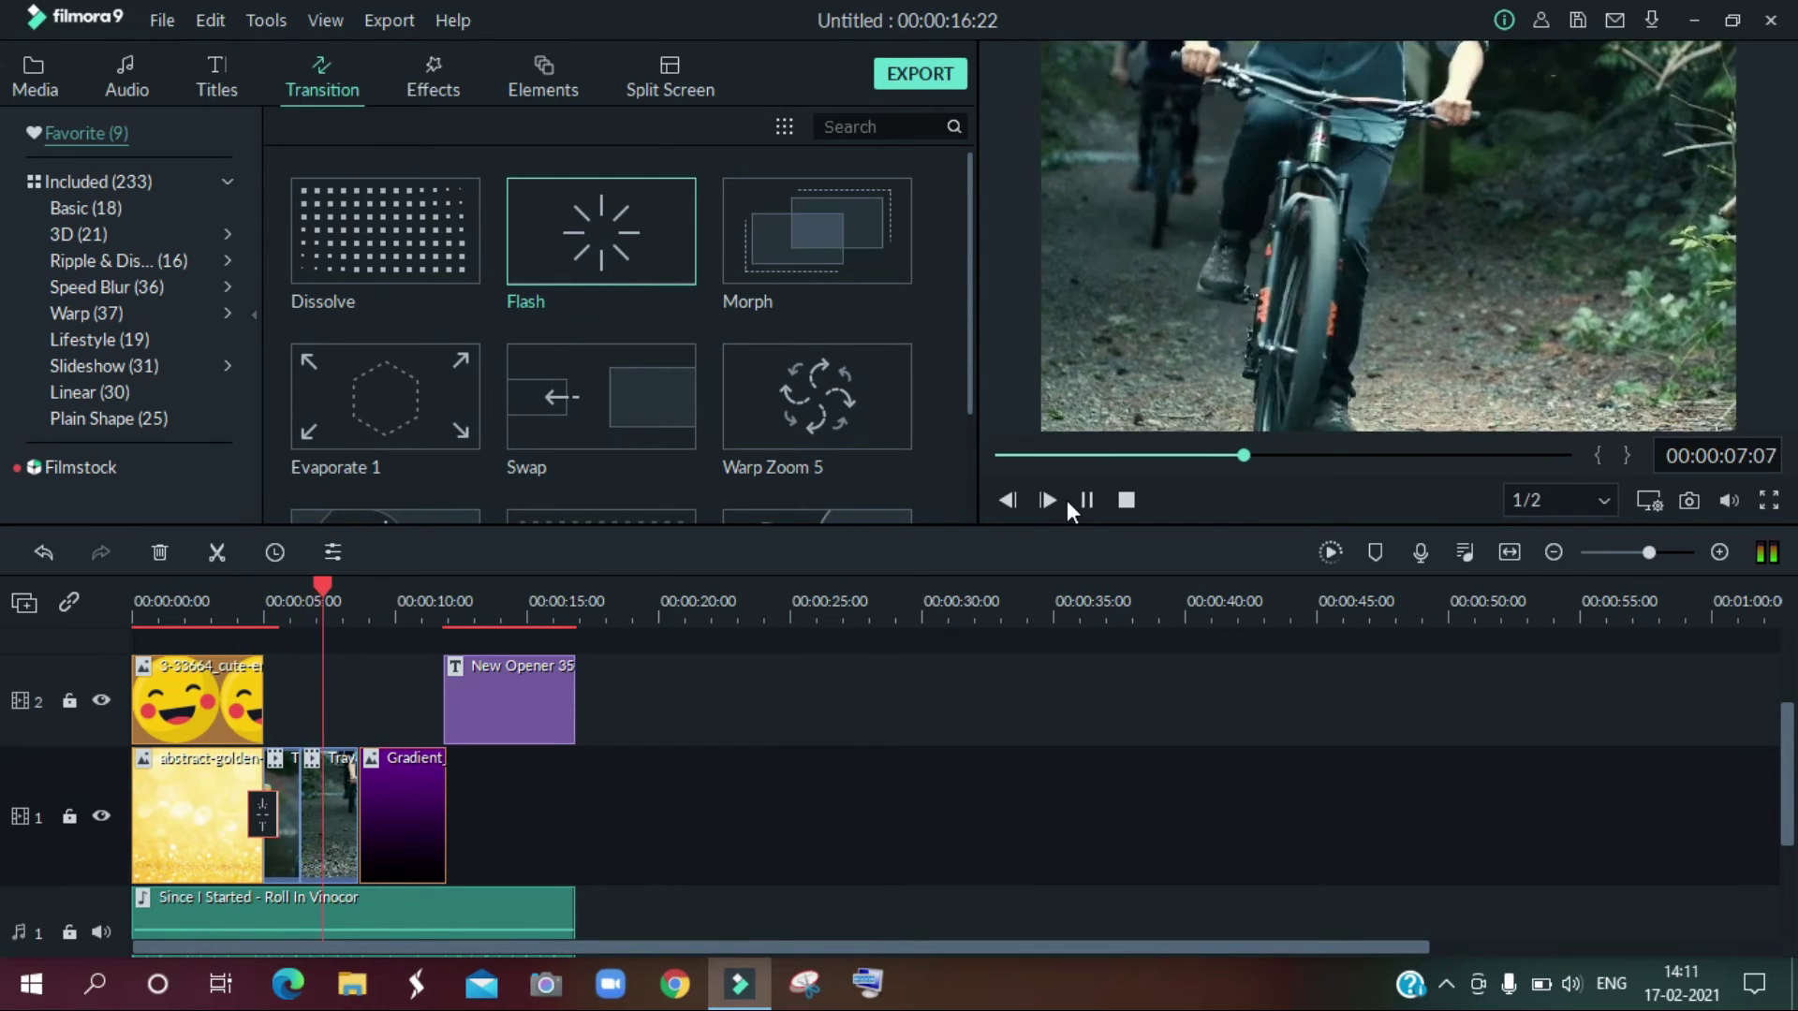
{"action": "left_click", "coordinate": [1086, 500]}
Step: Add the Flash transition between the two travel clips on video track 1 and play that part of the video
{"action": "mouse_move", "coordinate": [601, 232]}
{"action": "left_mouse_down"}
{"action": "mouse_move", "coordinate": [323, 773]}
{"action": "mouse_move", "coordinate": [301, 777]}
{"action": "left_mouse_up"}
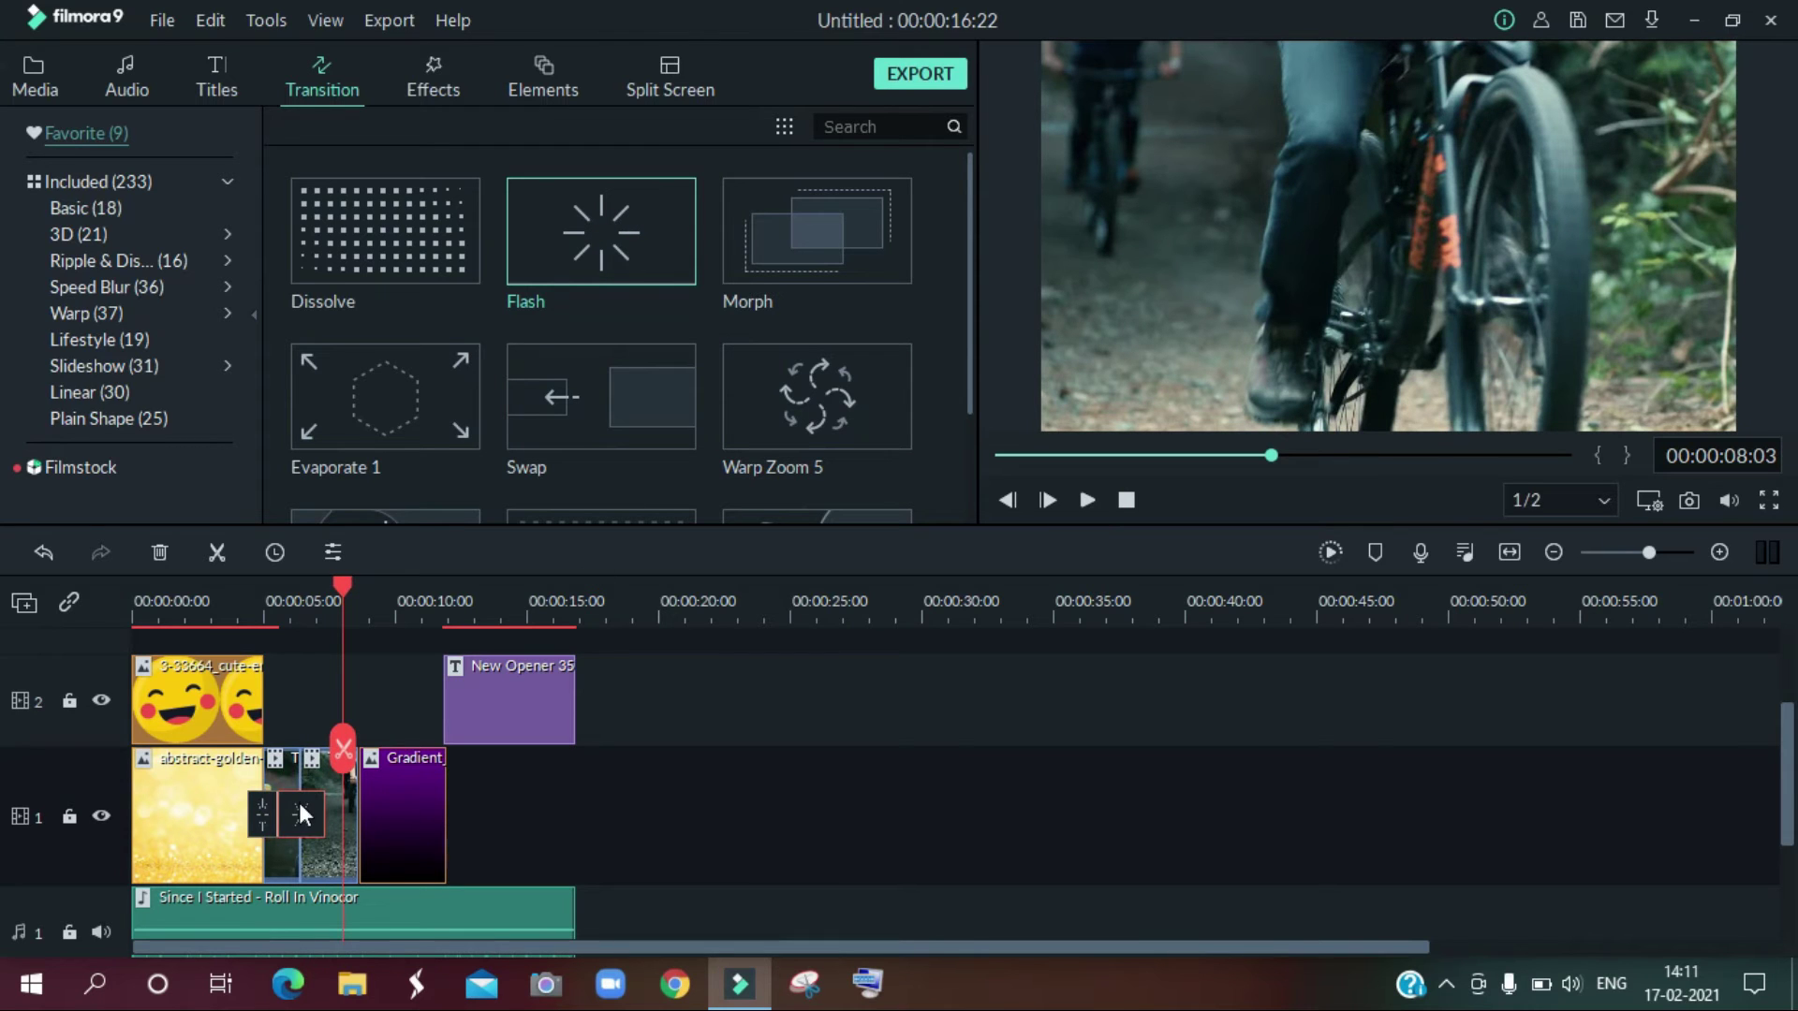
{"action": "left_click", "coordinate": [267, 604]}
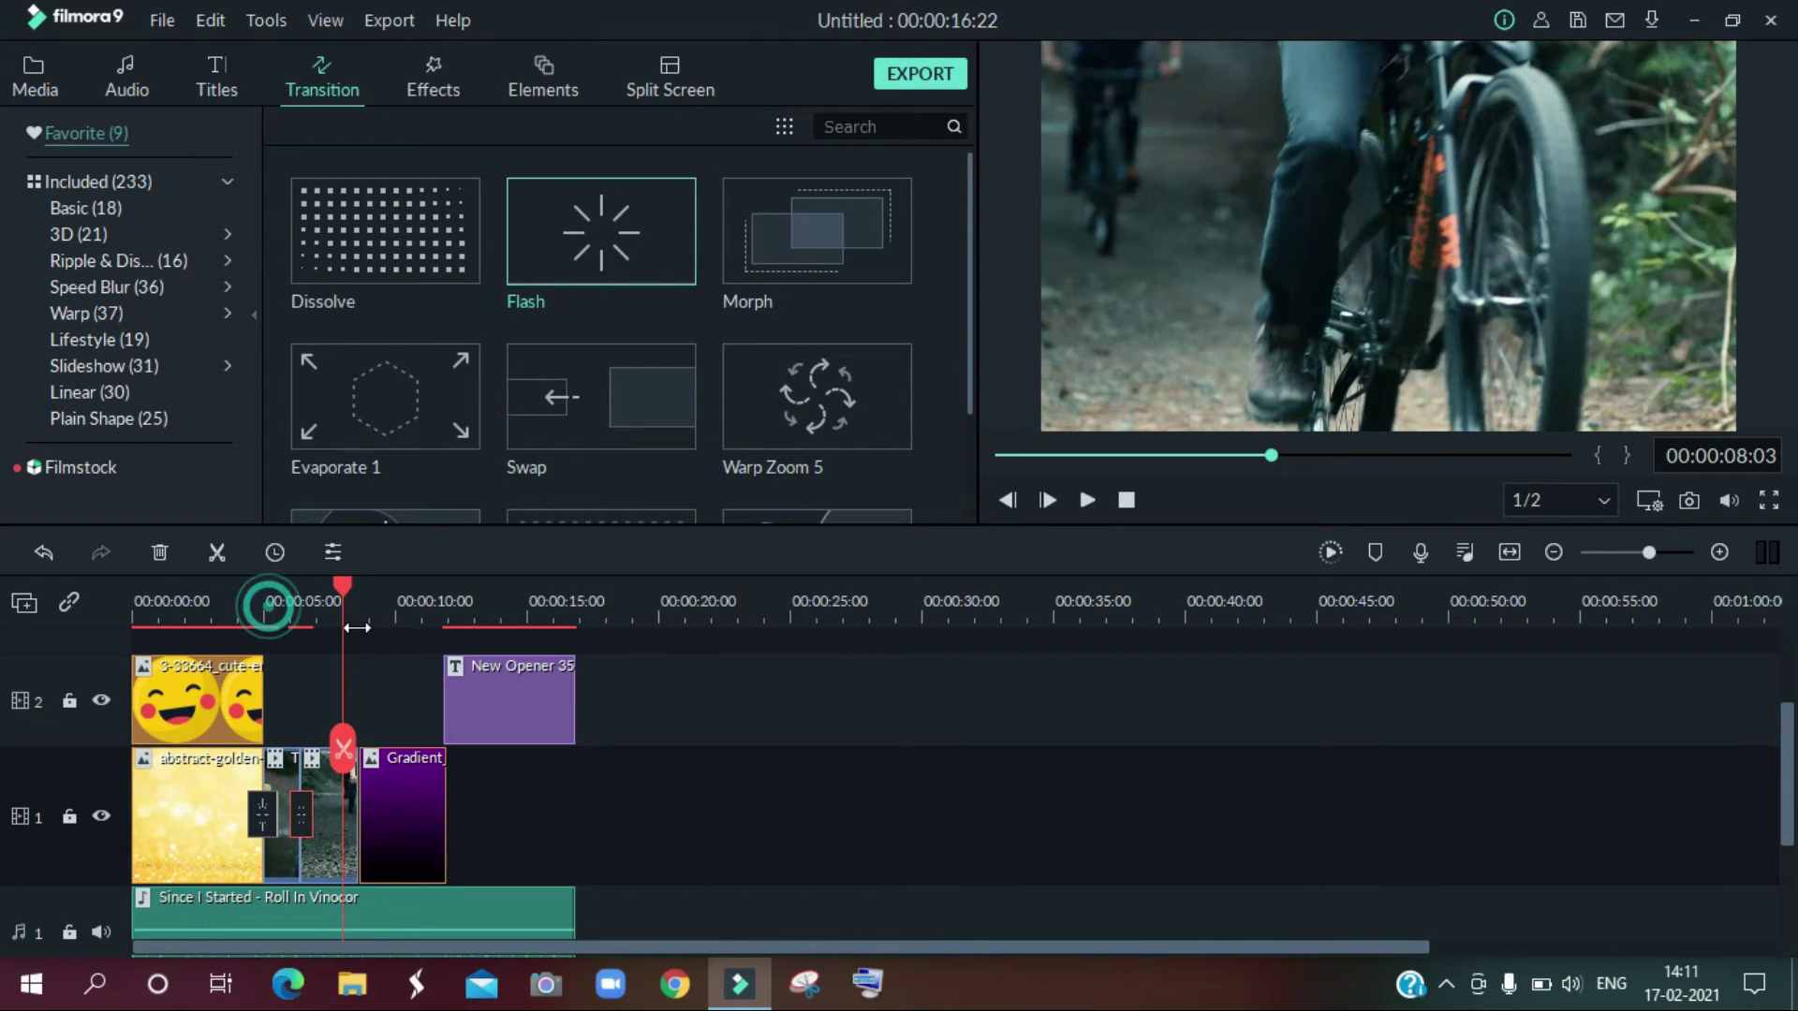
{"action": "left_click", "coordinate": [1087, 500]}
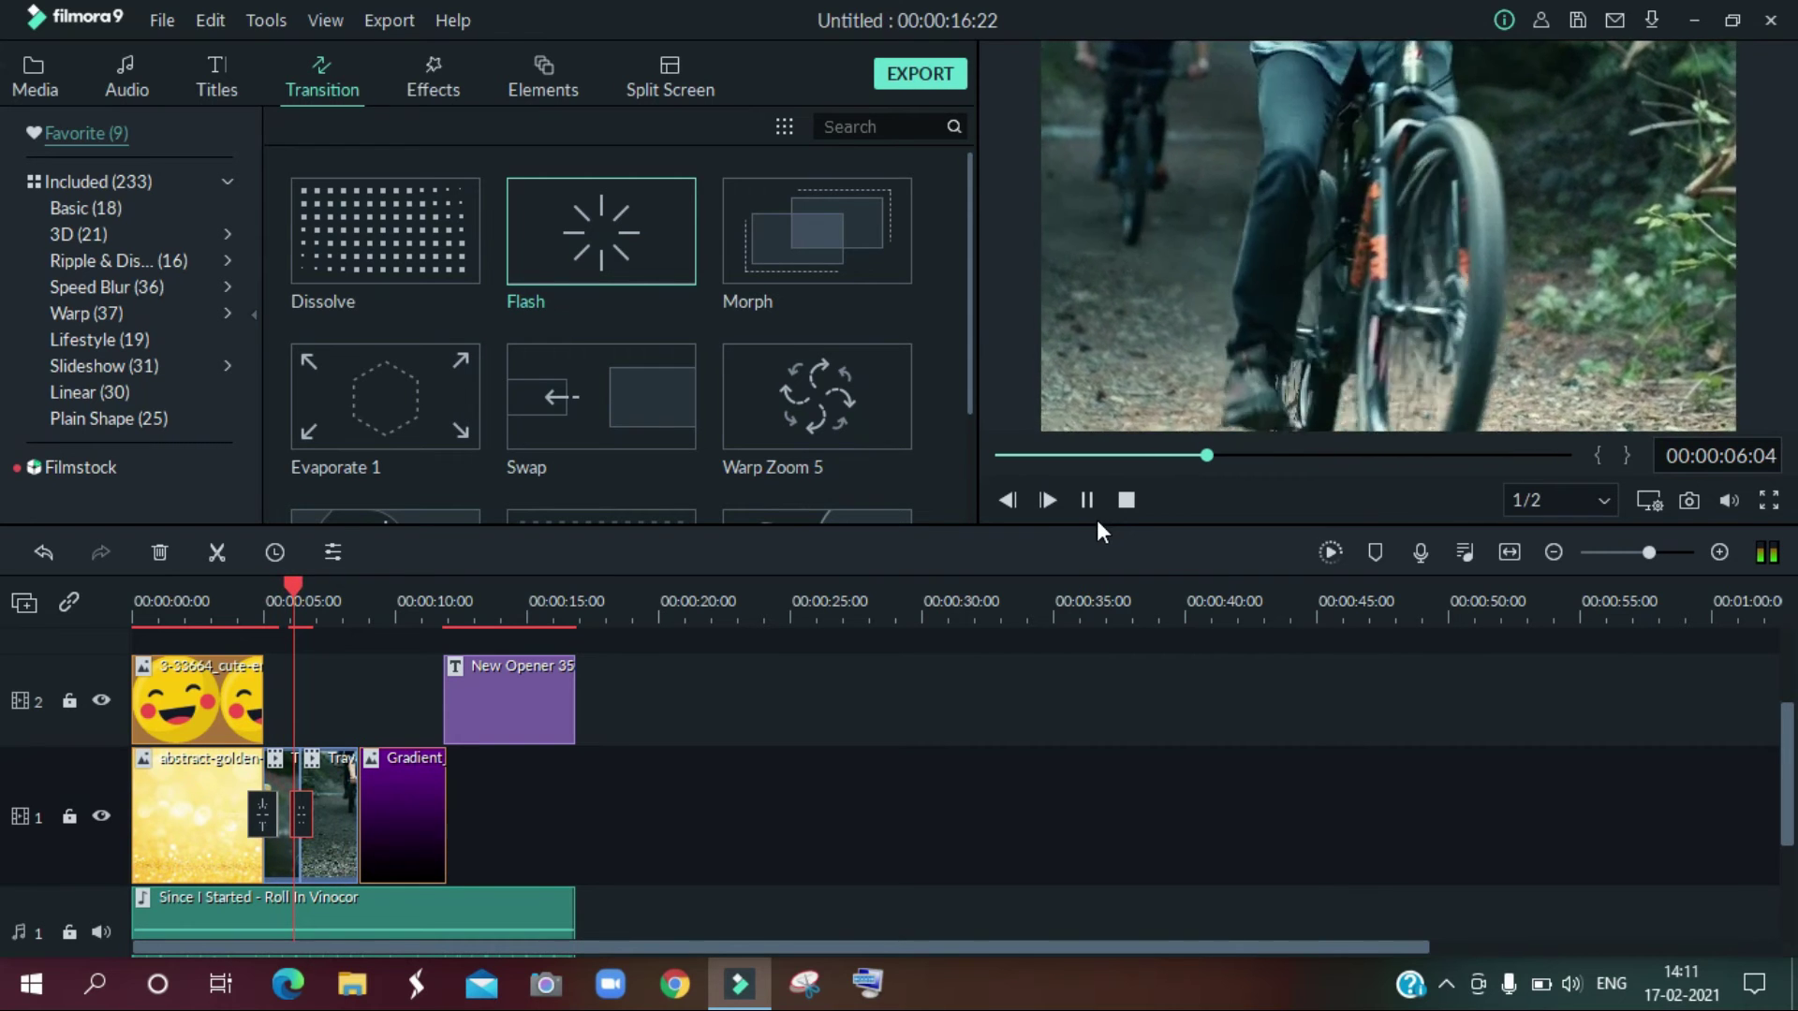
{"action": "left_click", "coordinate": [1085, 500]}
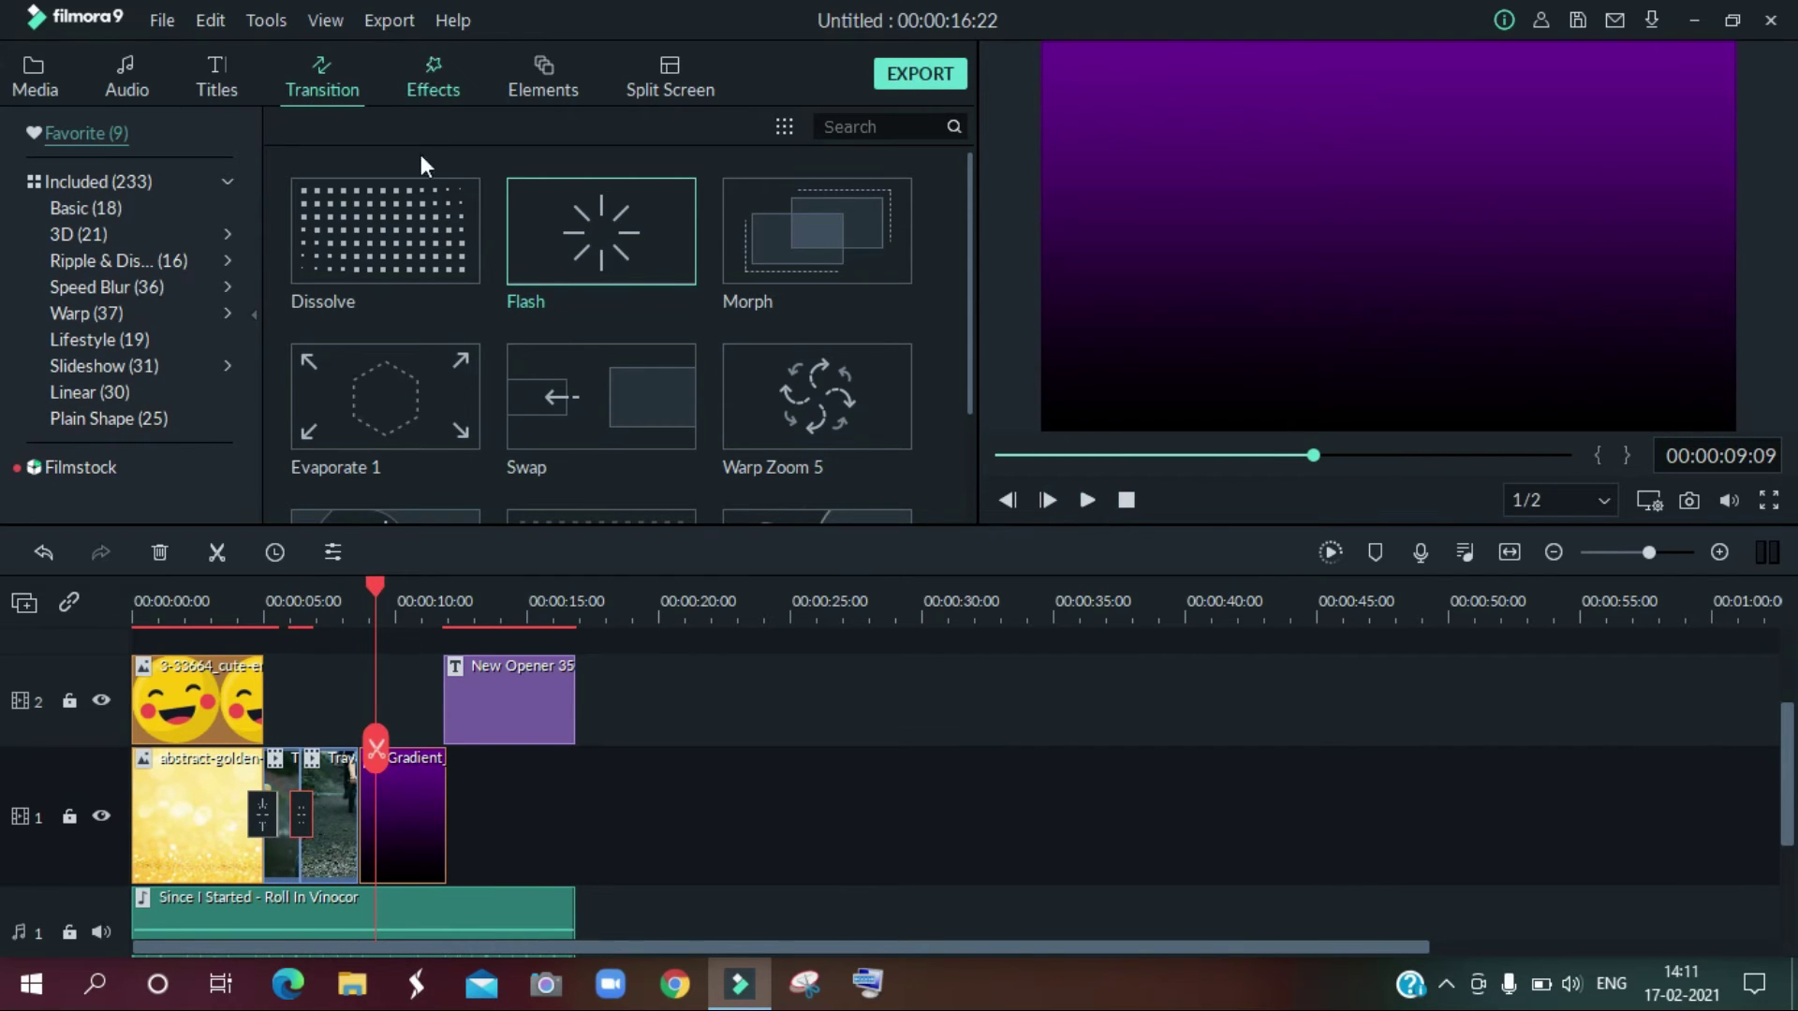
Step: Add the Willow filter over the second travel clip on video track 2, matching its length, and align the New Opener 35 title with the purple gradient's end
{"action": "left_click", "coordinate": [435, 75]}
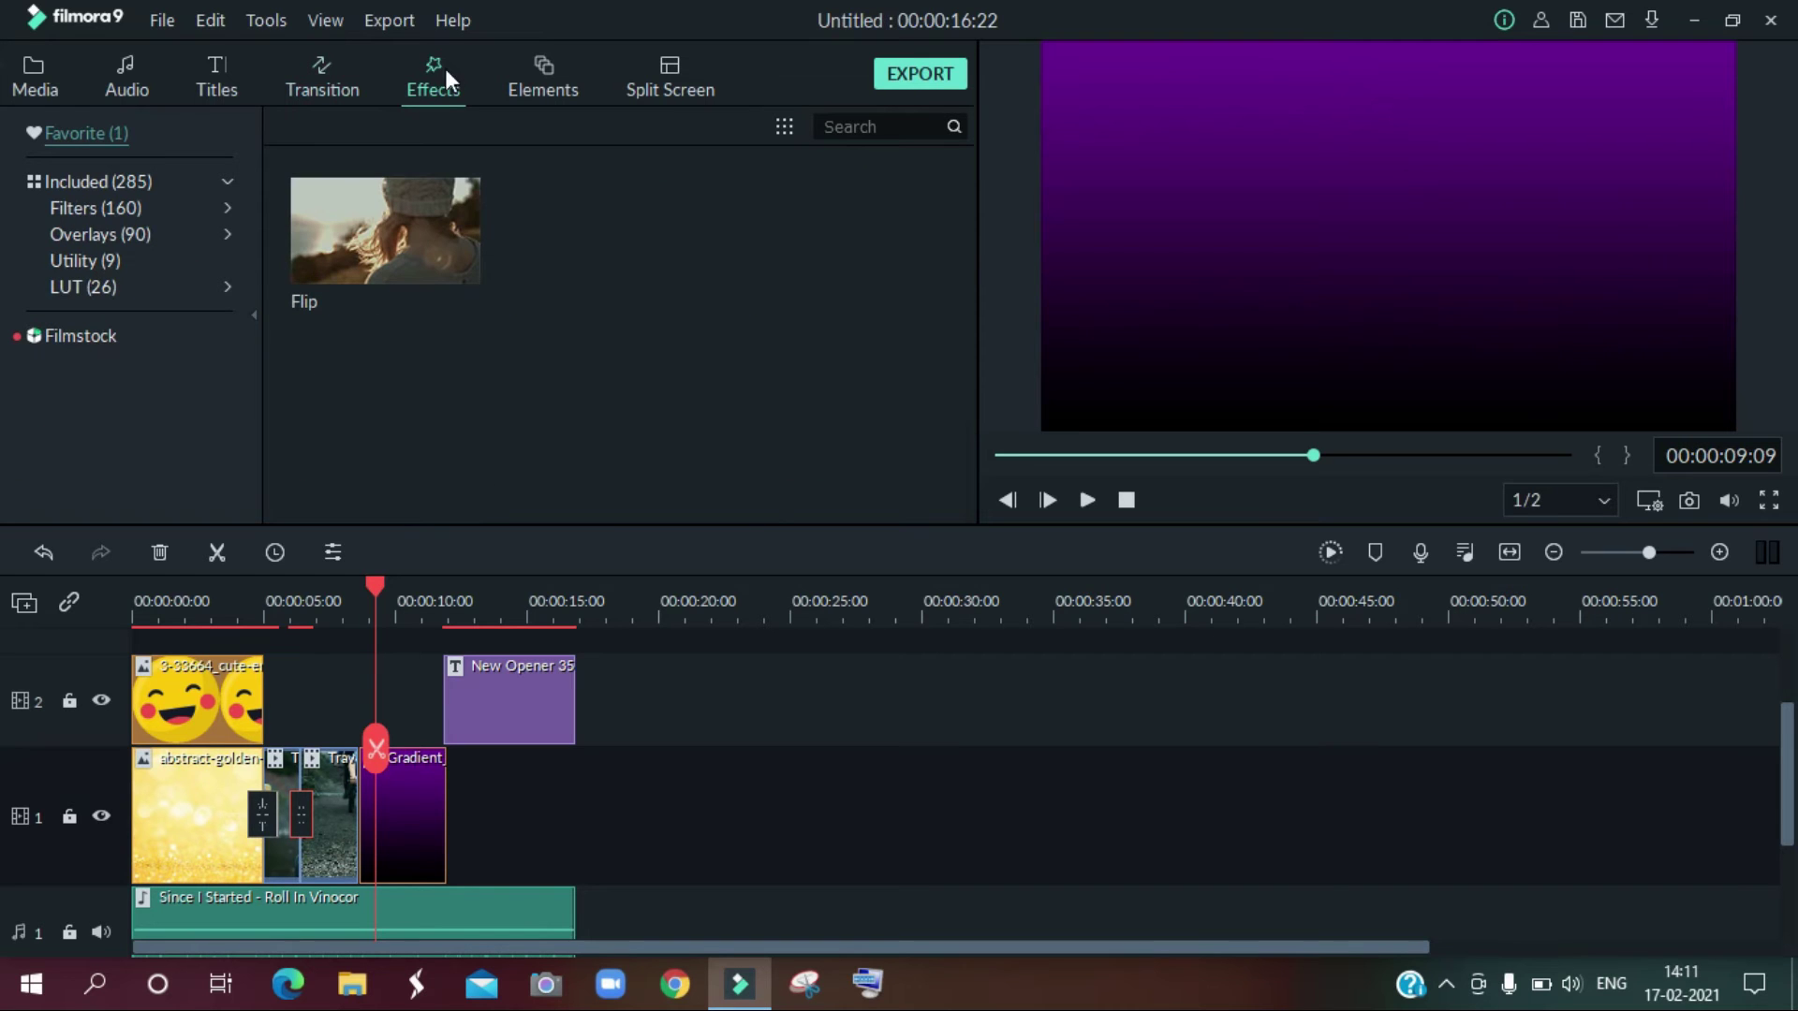
{"action": "left_click", "coordinate": [108, 210]}
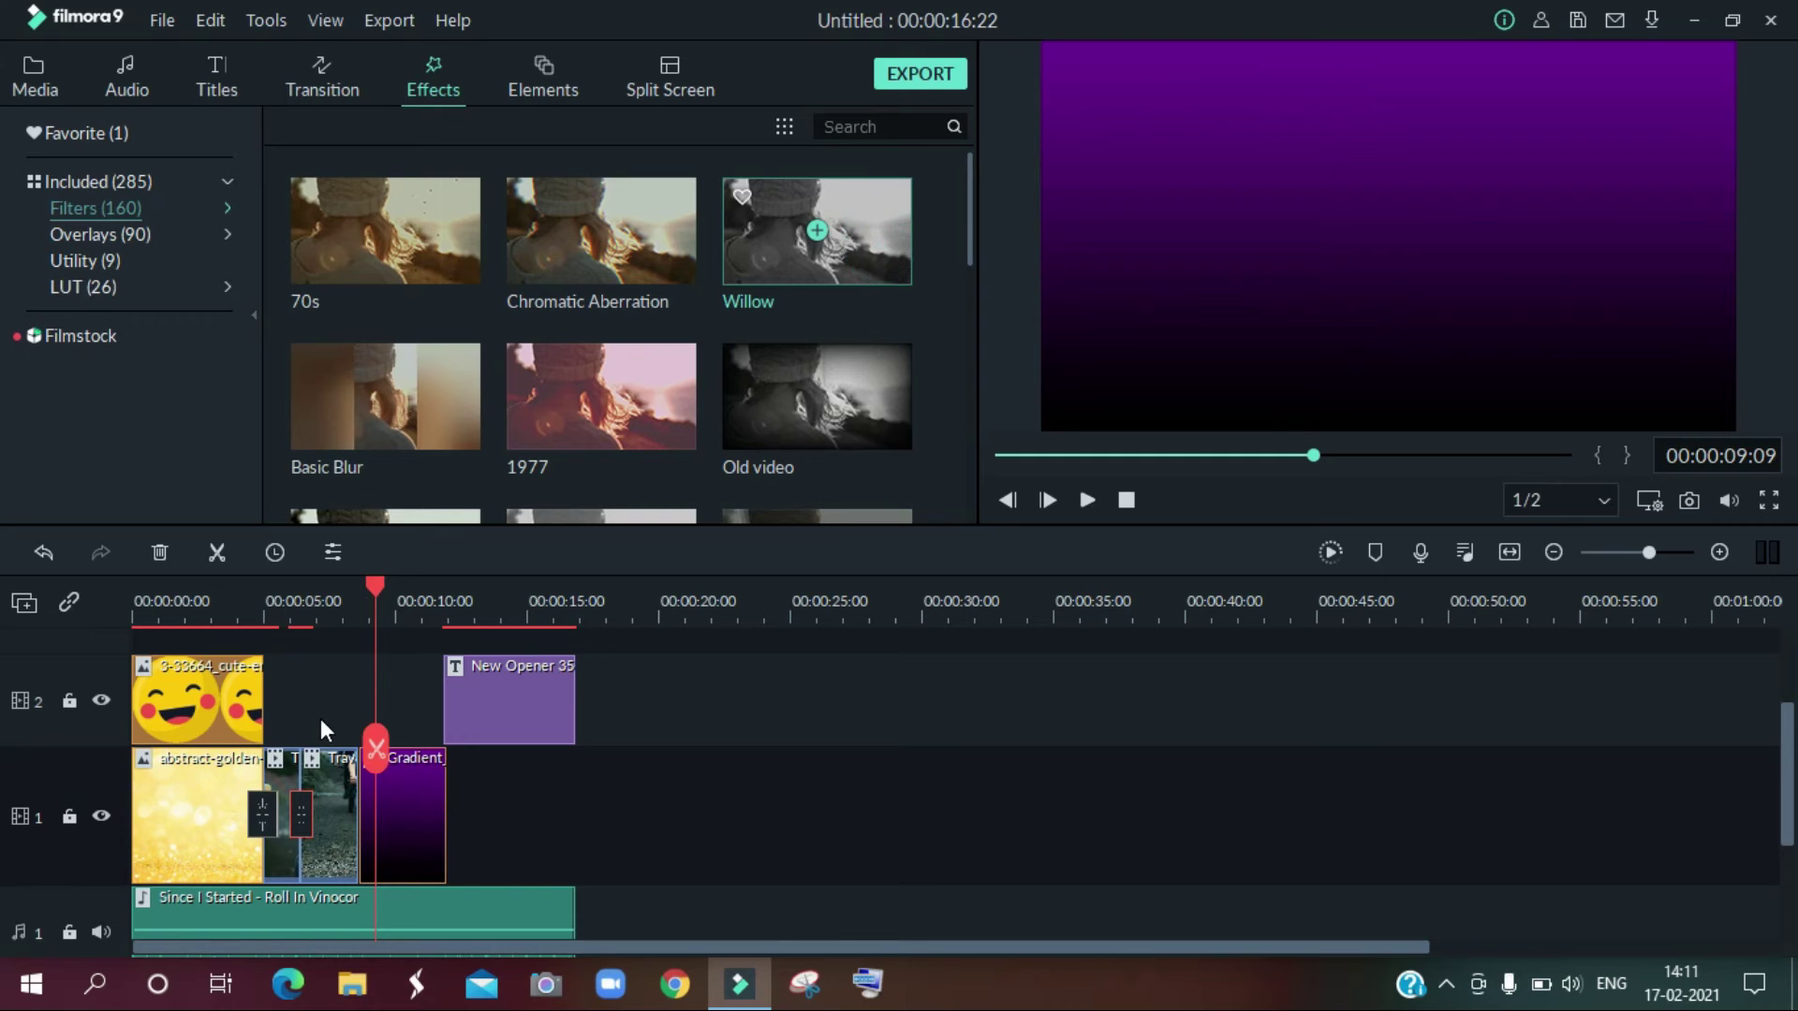
{"action": "left_click_drag", "start_coordinate": [868, 232], "coordinate": [303, 710]}
{"action": "left_click_drag", "start_coordinate": [431, 700], "coordinate": [538, 691]}
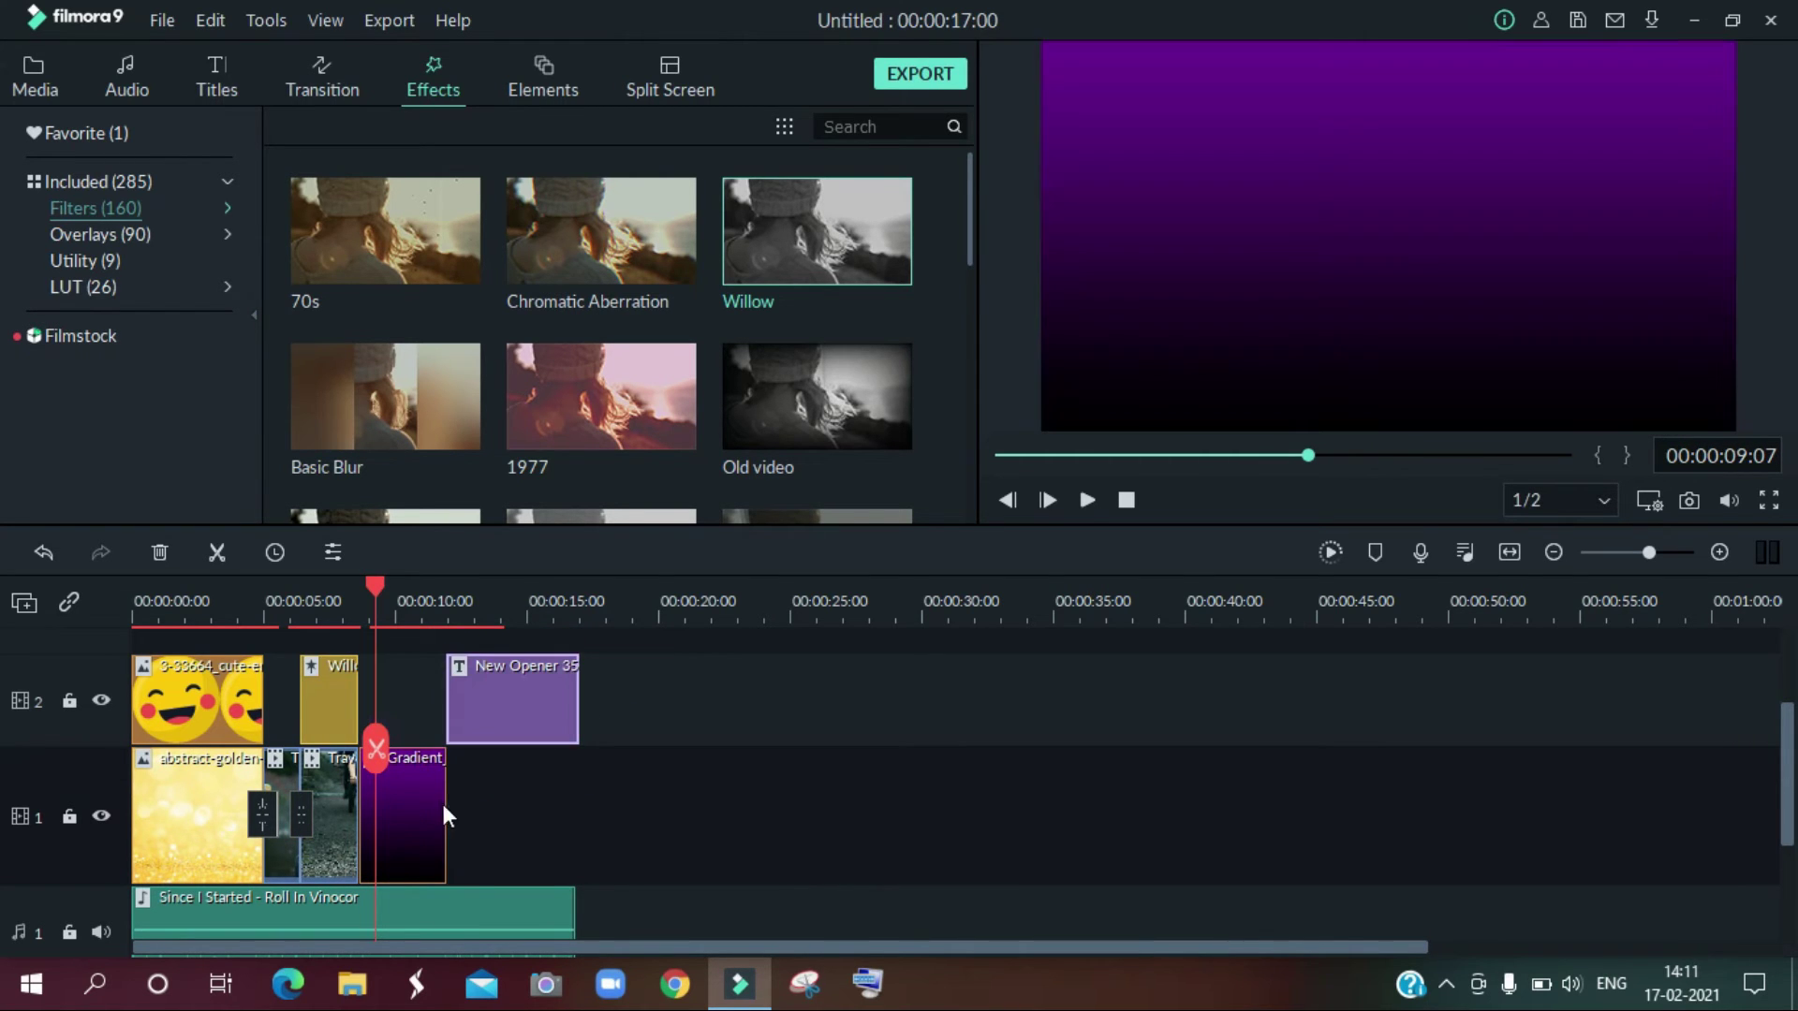
Step: Set the Willow filter's alpha to 81 and play the filtered part of the video
{"action": "left_click", "coordinate": [335, 687]}
{"action": "double_click", "coordinate": [335, 687]}
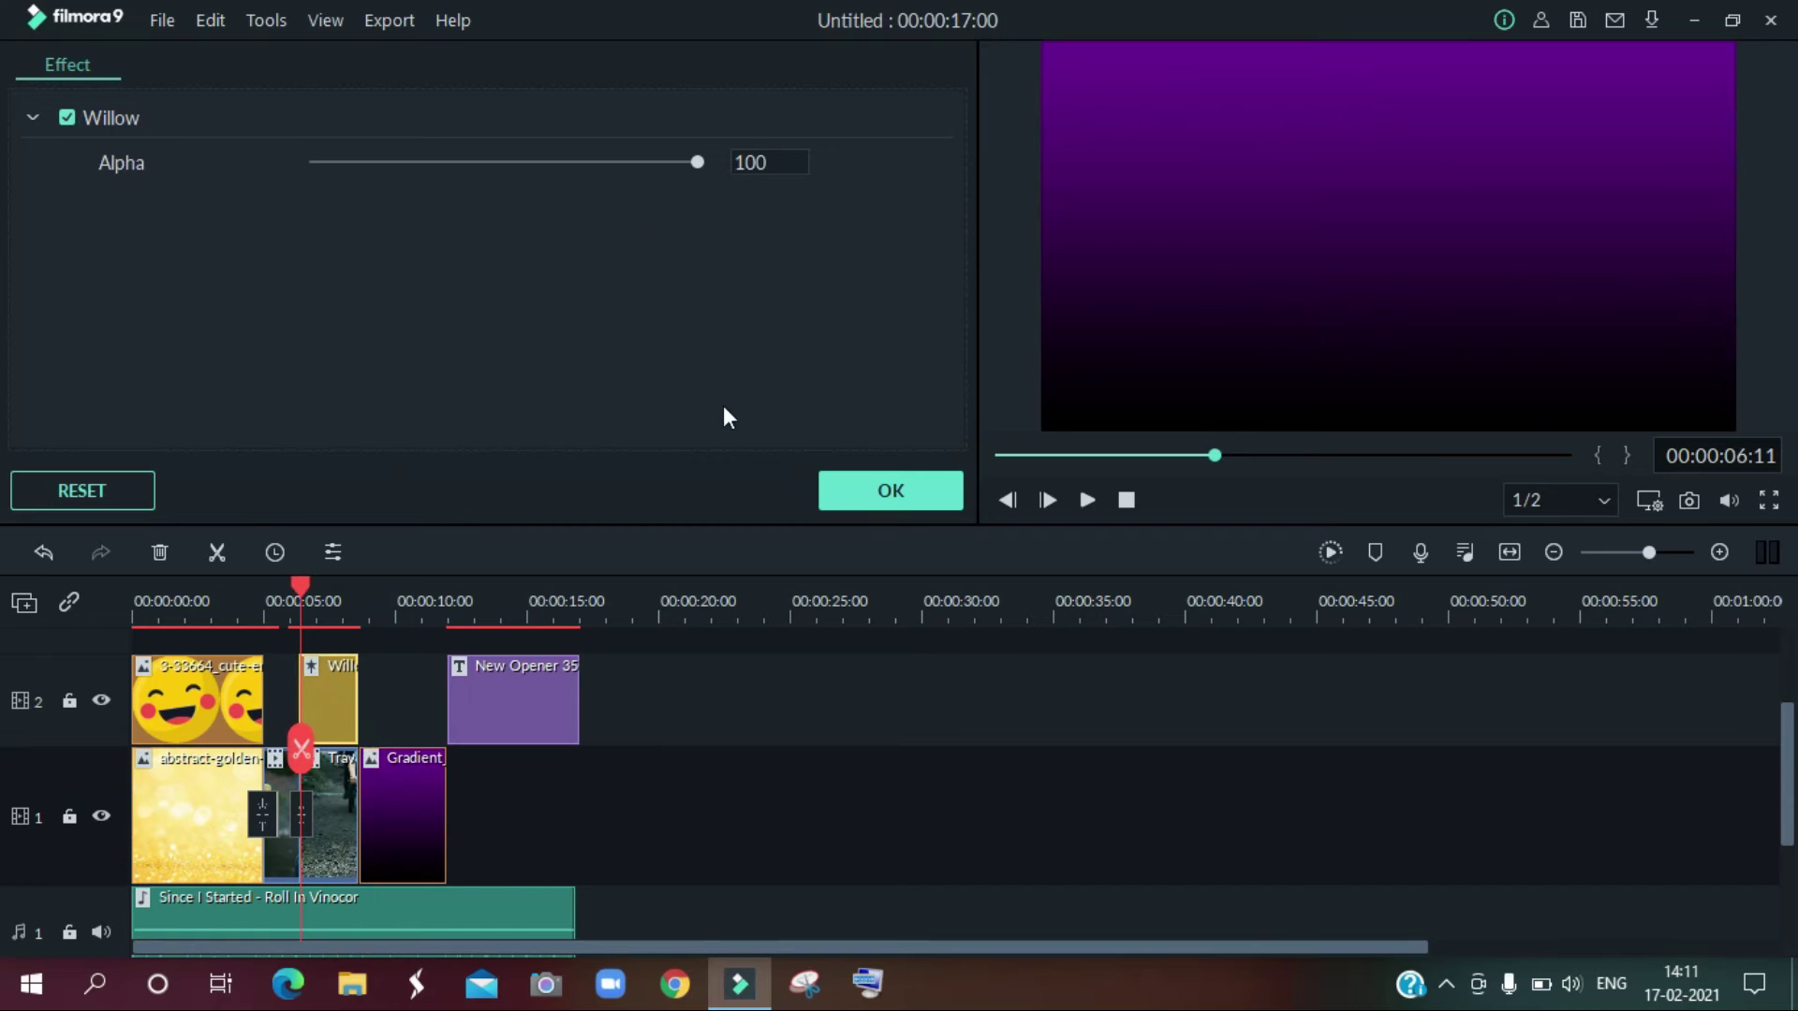
{"action": "left_click_drag", "start_coordinate": [700, 165], "coordinate": [628, 194]}
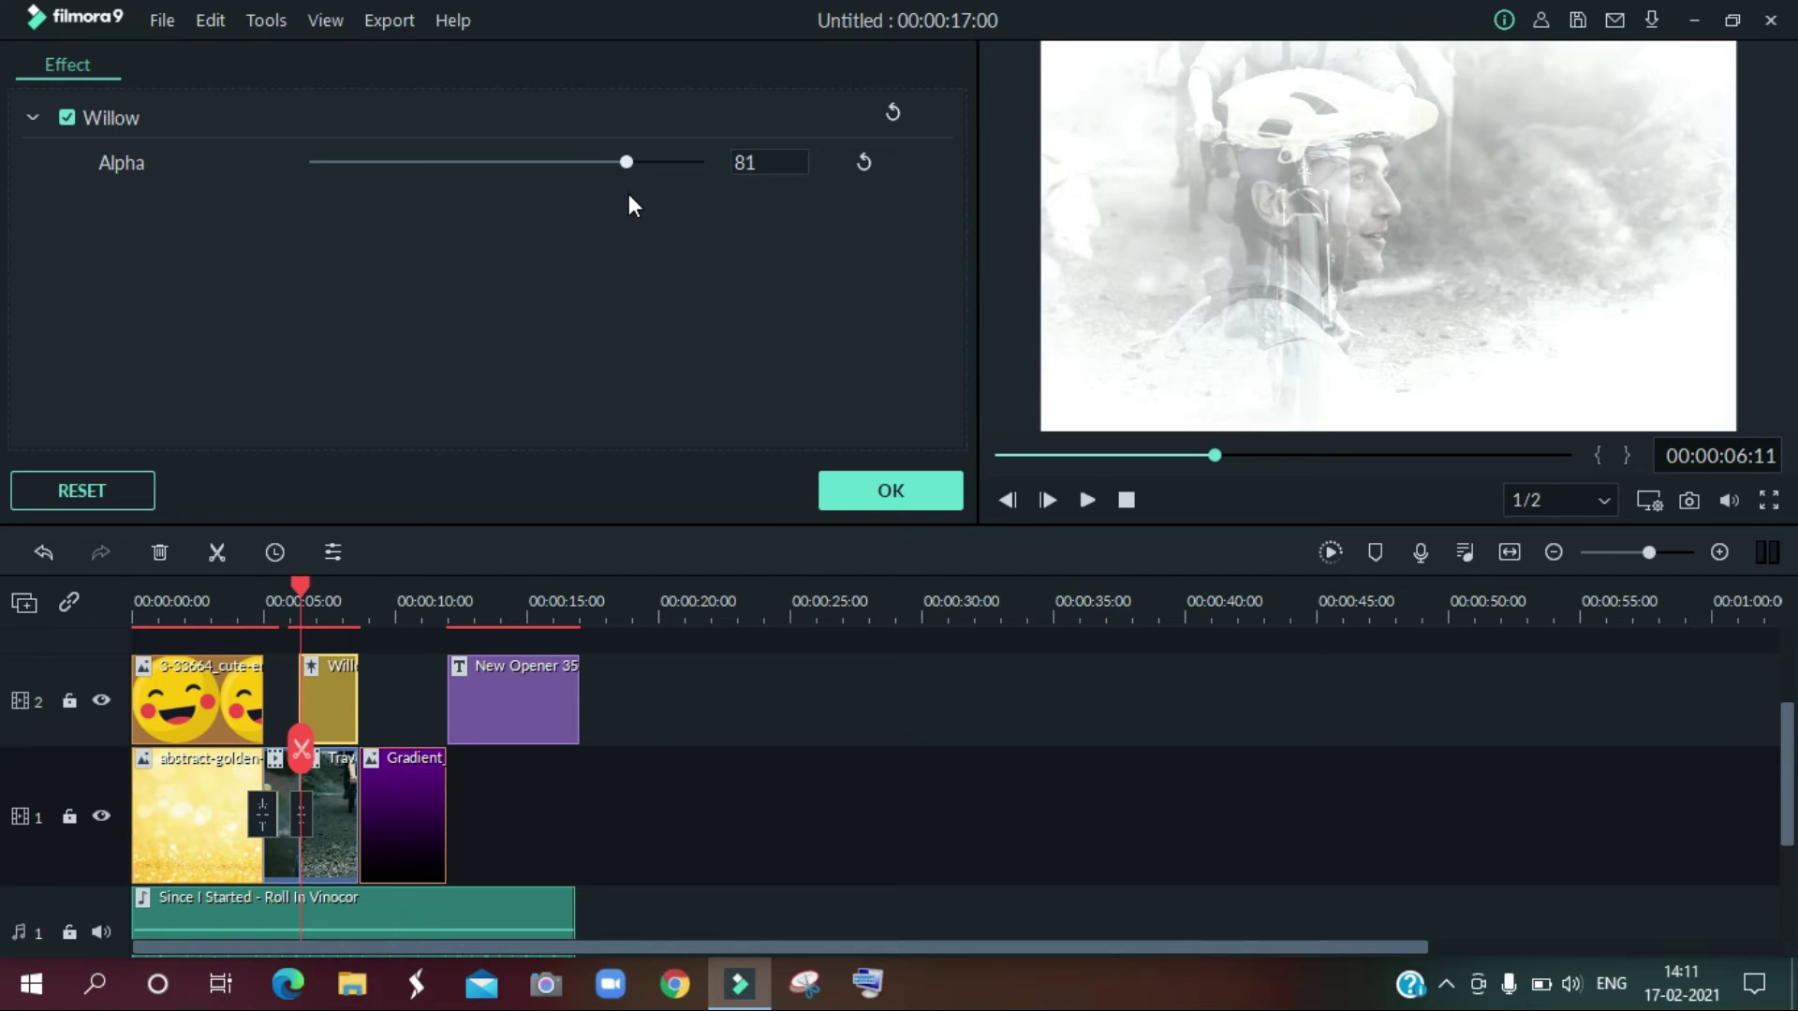
{"action": "left_click", "coordinate": [931, 486]}
{"action": "left_click", "coordinate": [1086, 506]}
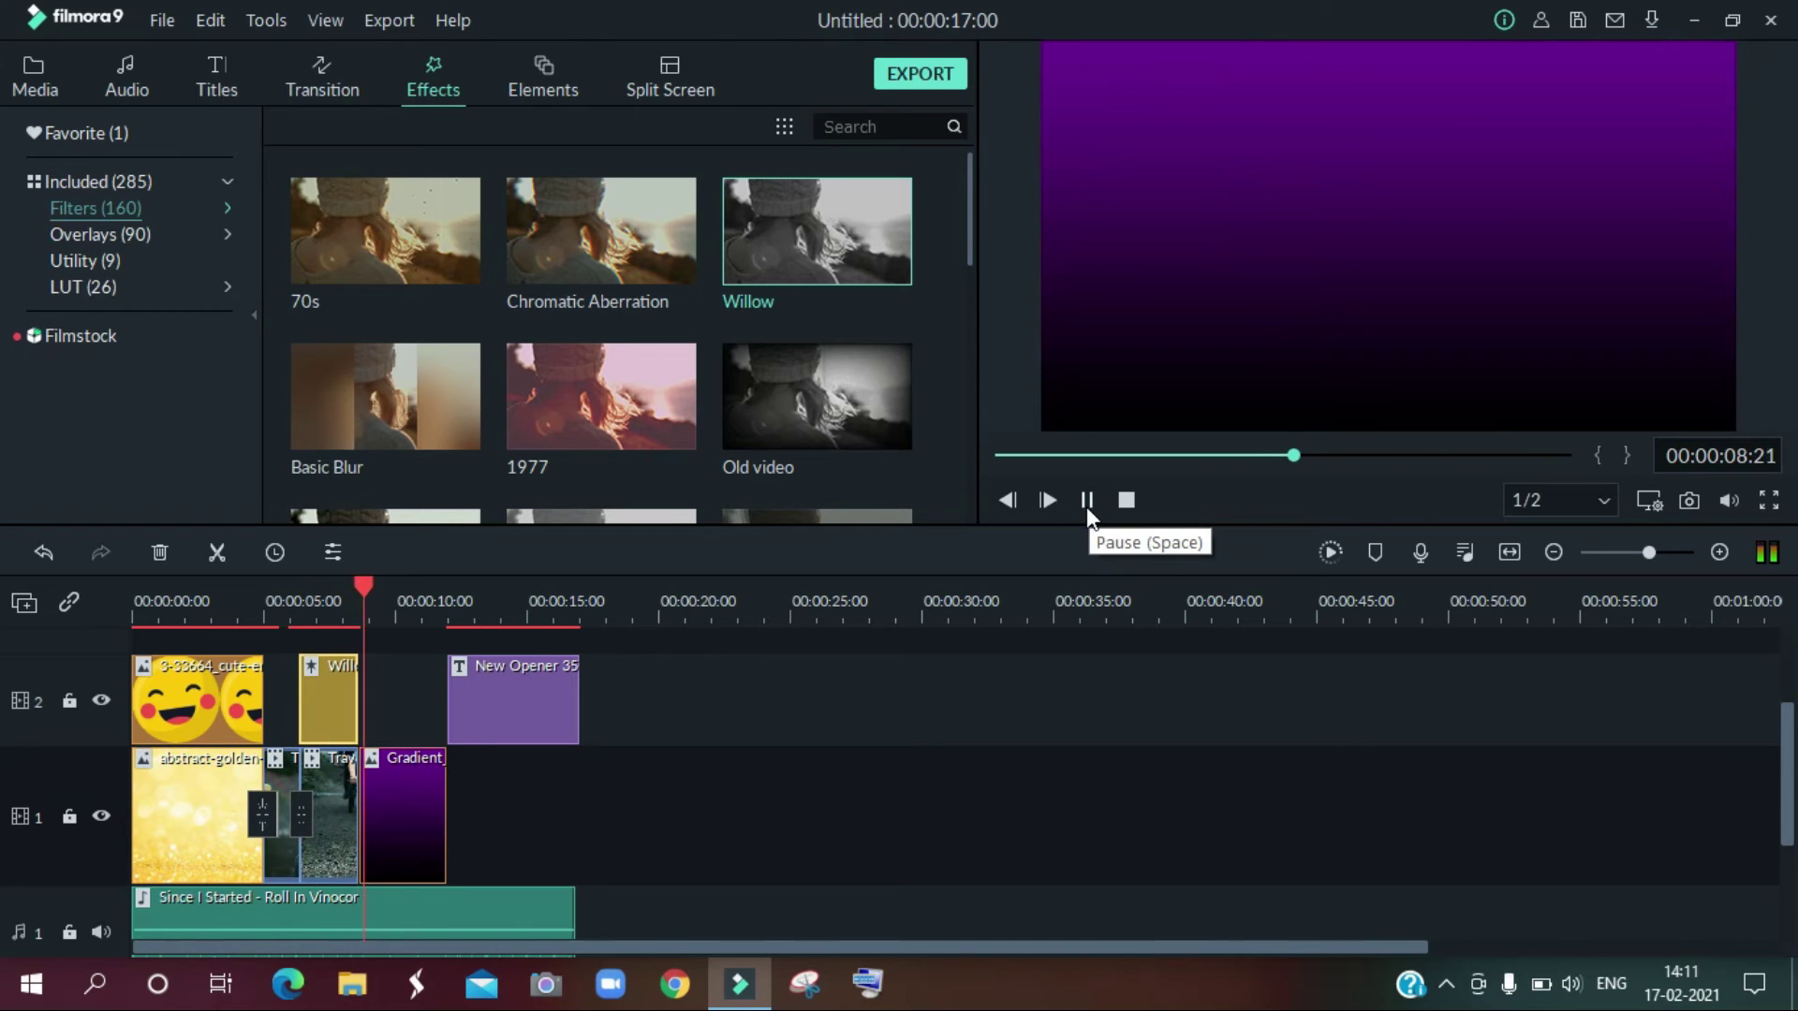
{"action": "left_click", "coordinate": [1086, 506]}
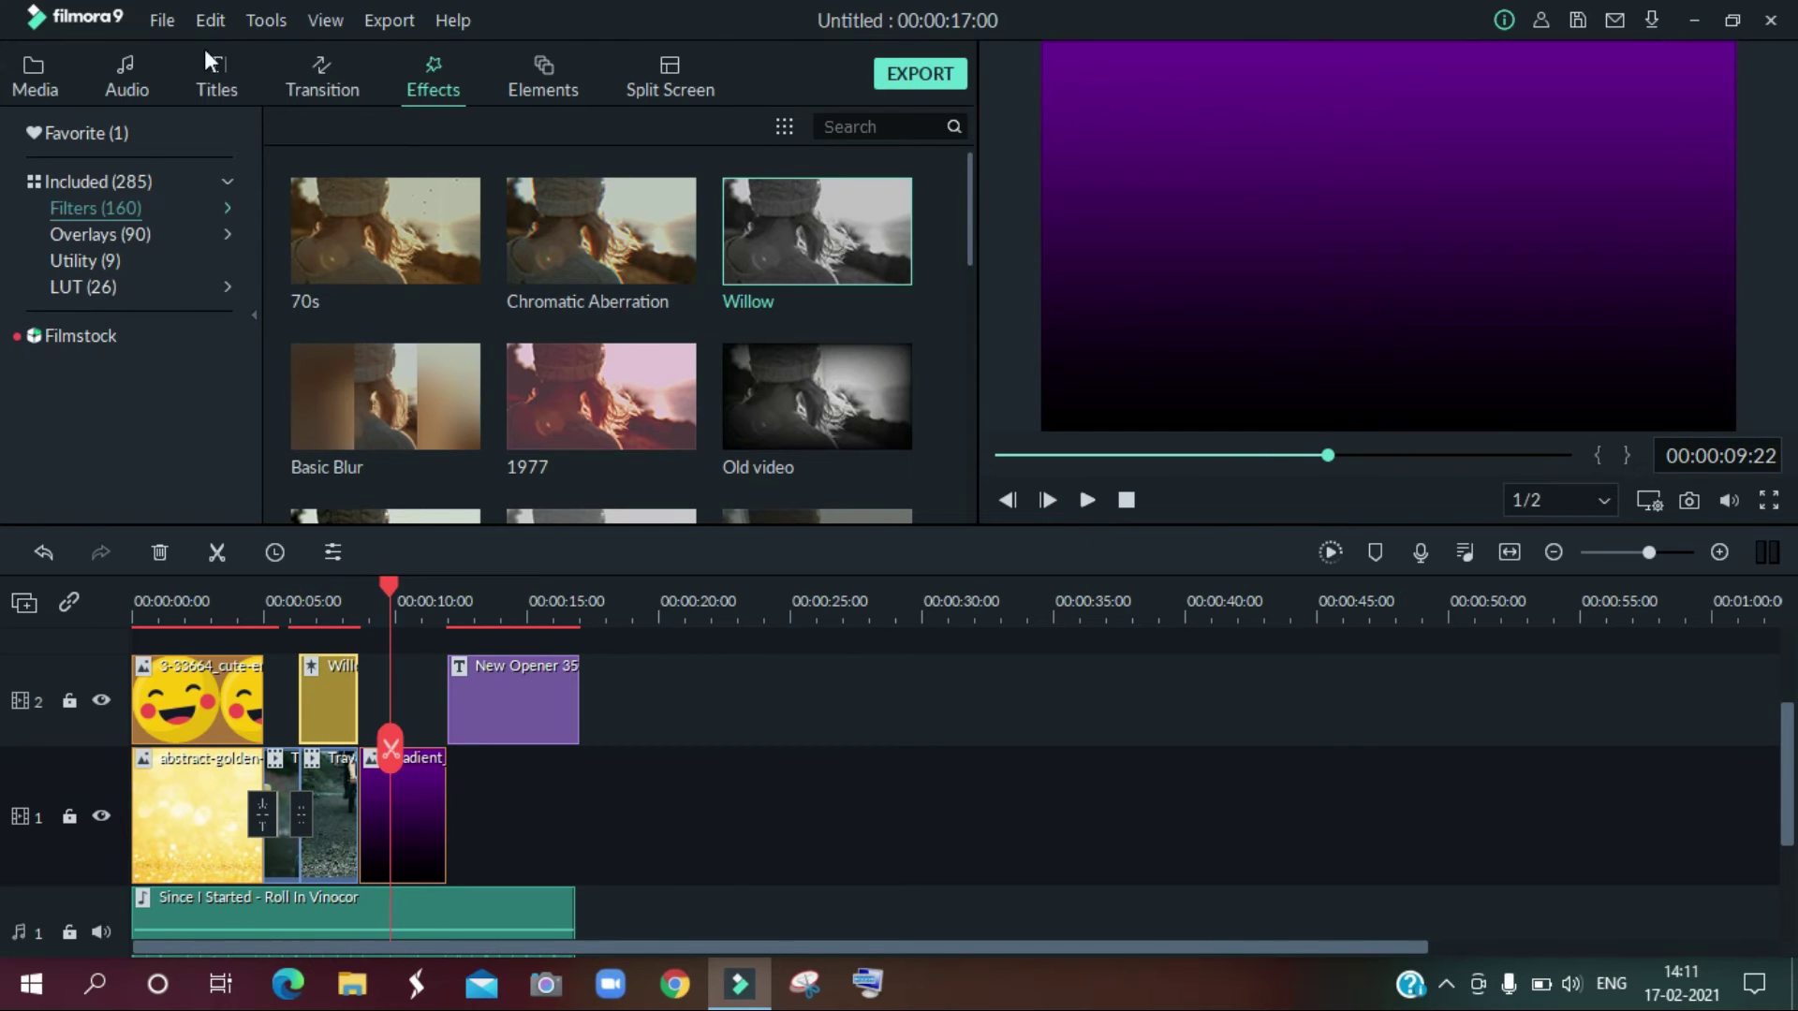
Step: Browse the included elements library for web, tutorial and hand-drawn elements
{"action": "left_click", "coordinate": [549, 101]}
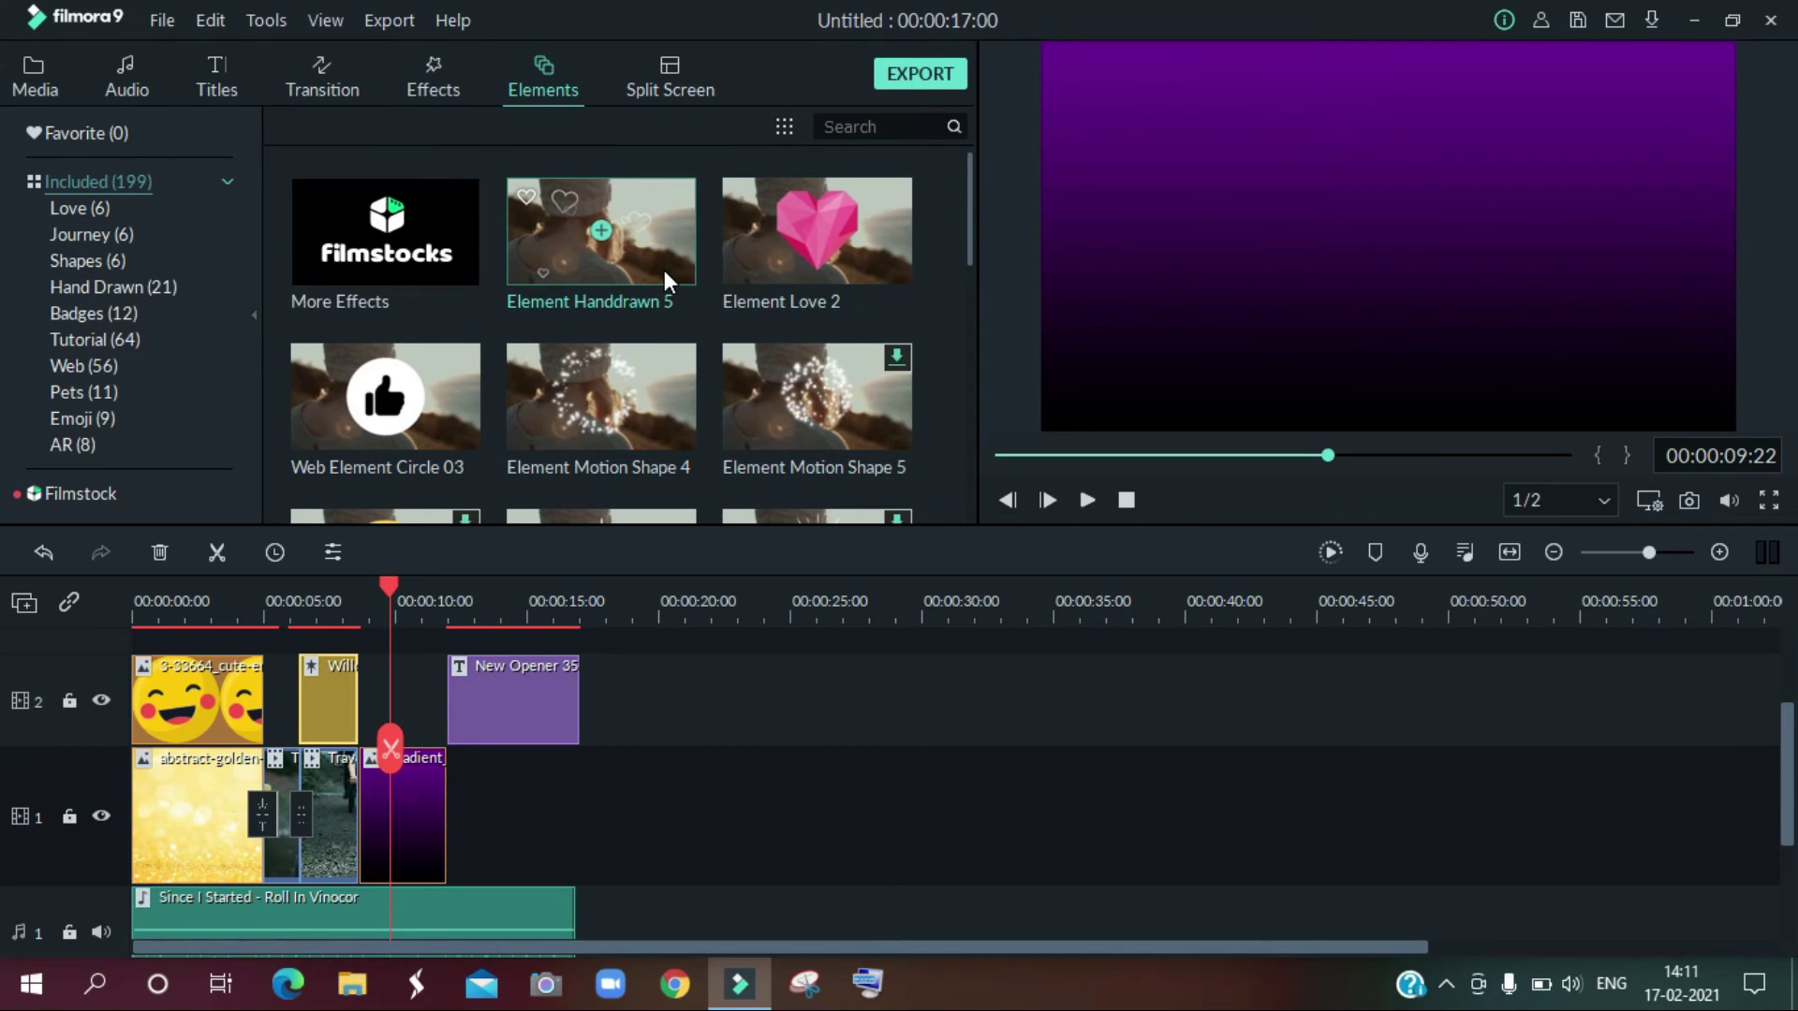
{"action": "scroll", "coordinate": [665, 270], "scroll_direction": "down", "scroll_amount": 3}
{"action": "scroll", "coordinate": [664, 269], "scroll_direction": "down", "scroll_amount": 5}
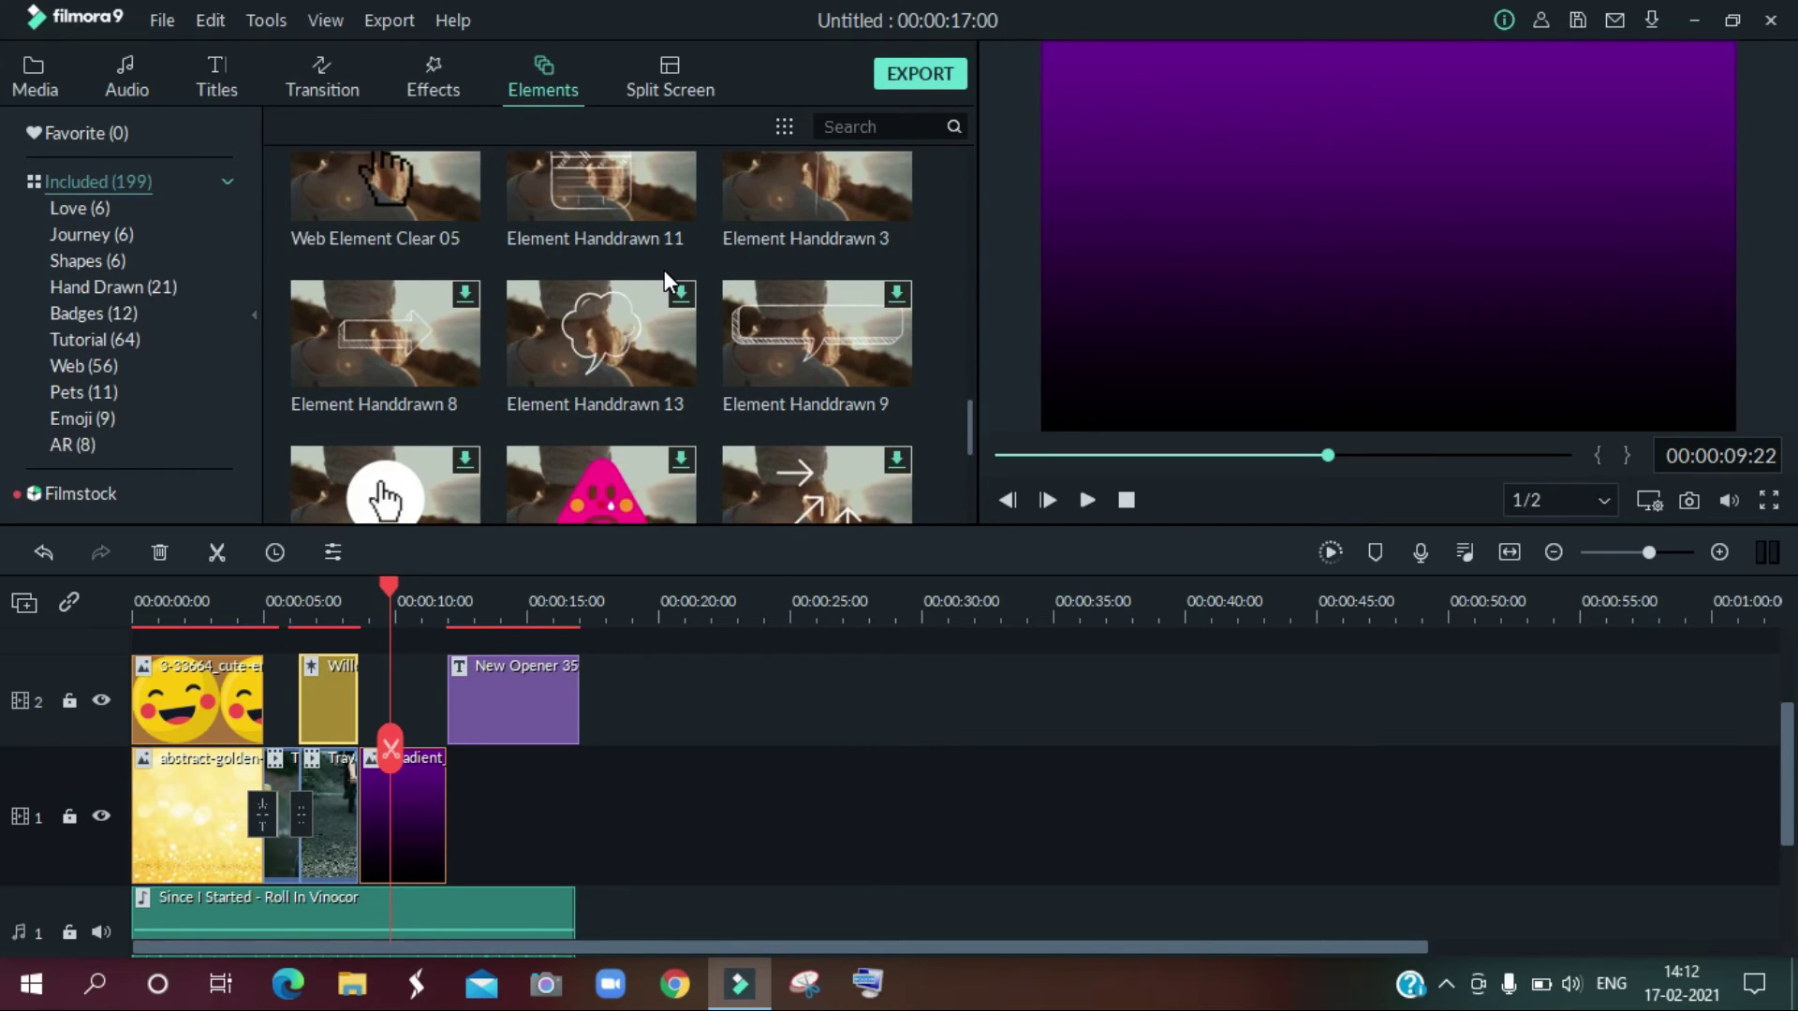
{"action": "scroll", "coordinate": [665, 269], "scroll_direction": "down", "scroll_amount": 3}
{"action": "scroll", "coordinate": [684, 315], "scroll_direction": "down", "scroll_amount": 2}
{"action": "scroll", "coordinate": [683, 315], "scroll_direction": "down", "scroll_amount": 6}
{"action": "scroll", "coordinate": [683, 315], "scroll_direction": "up", "scroll_amount": 8}
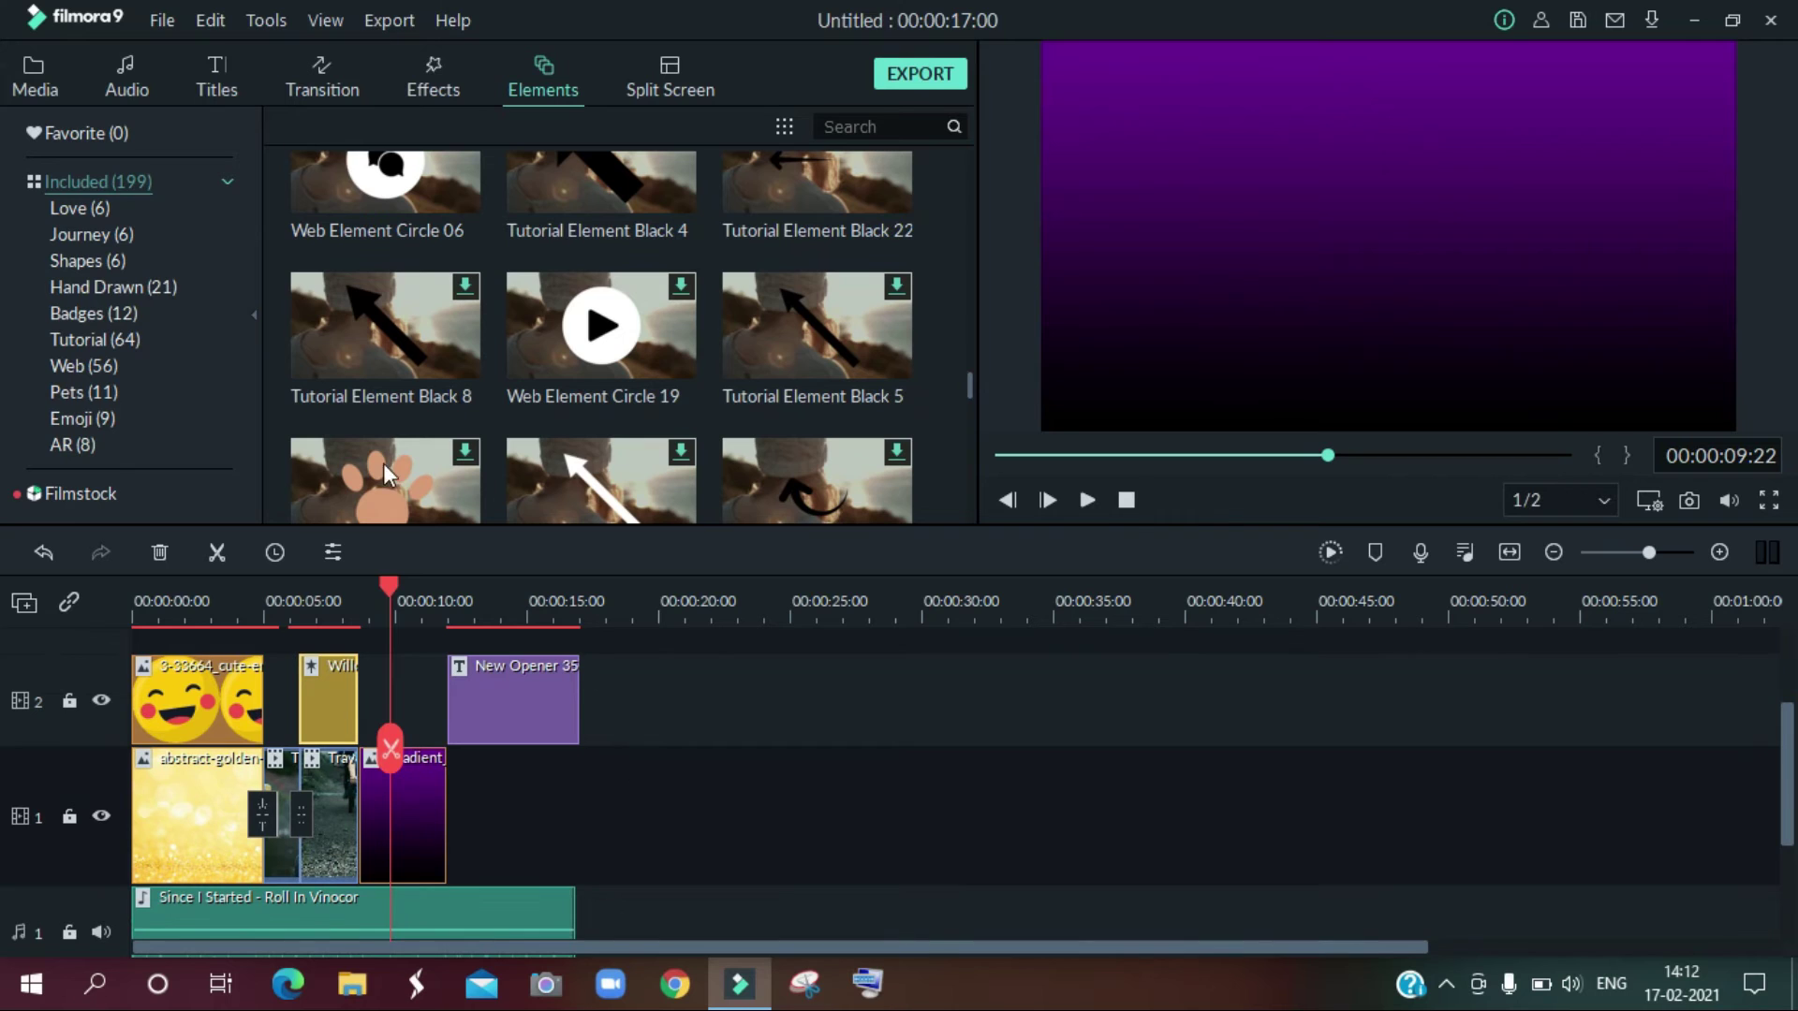
Step: Add the Gradient 2 sample color to video track 1 and move the New Opener 35 title down between both gradients
{"action": "left_click", "coordinate": [23, 85]}
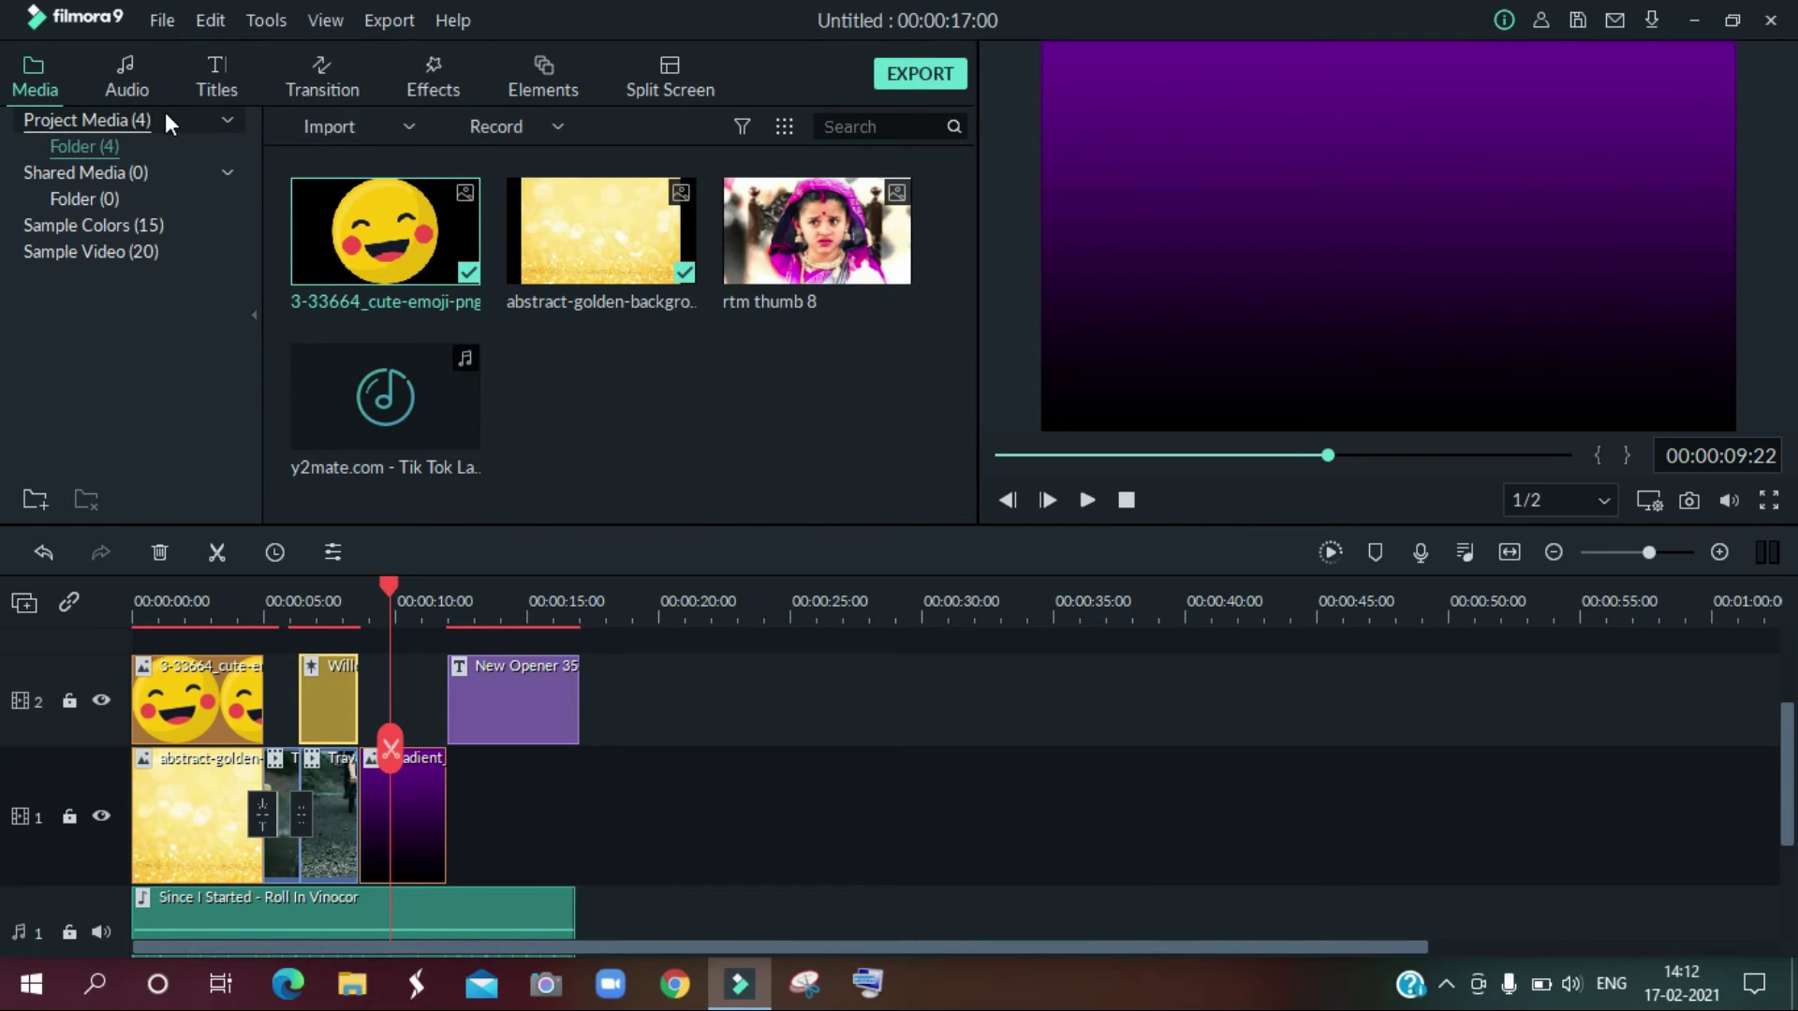
{"action": "left_click", "coordinate": [159, 225]}
{"action": "scroll", "coordinate": [543, 366], "scroll_direction": "down", "scroll_amount": 3}
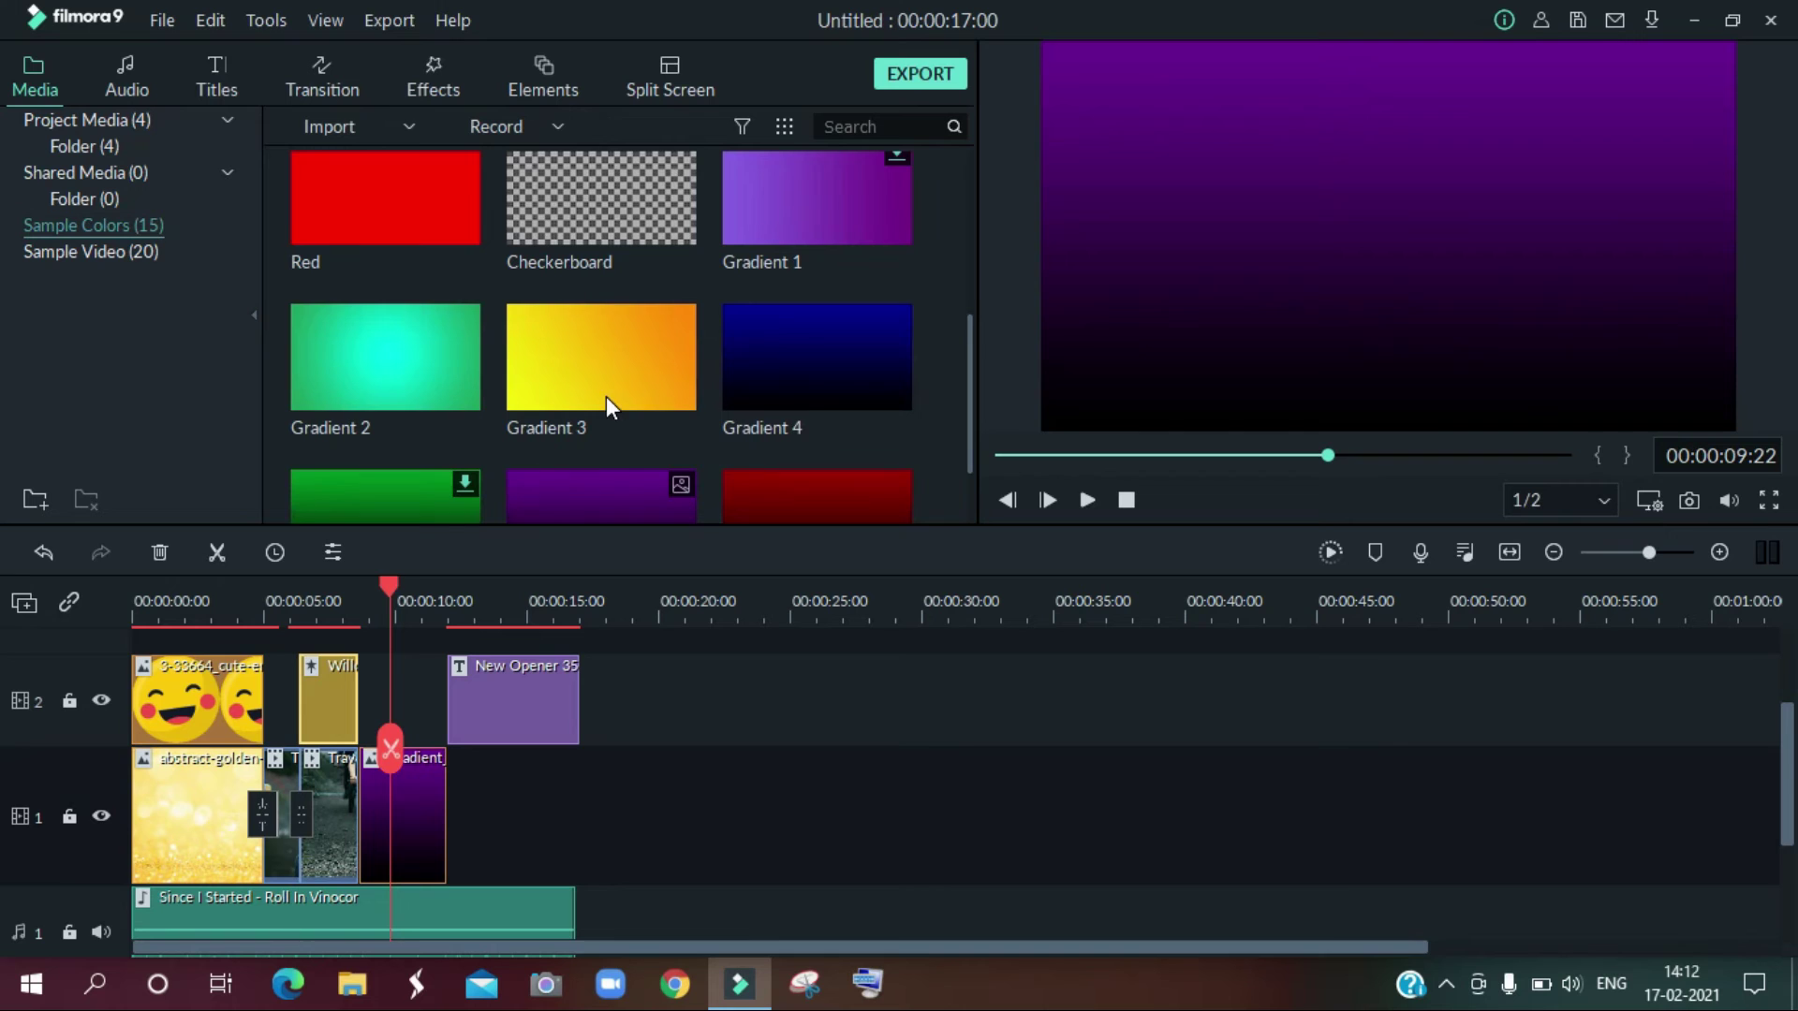
{"action": "left_click_drag", "start_coordinate": [437, 344], "coordinate": [580, 868]}
{"action": "left_click_drag", "start_coordinate": [509, 680], "coordinate": [513, 766]}
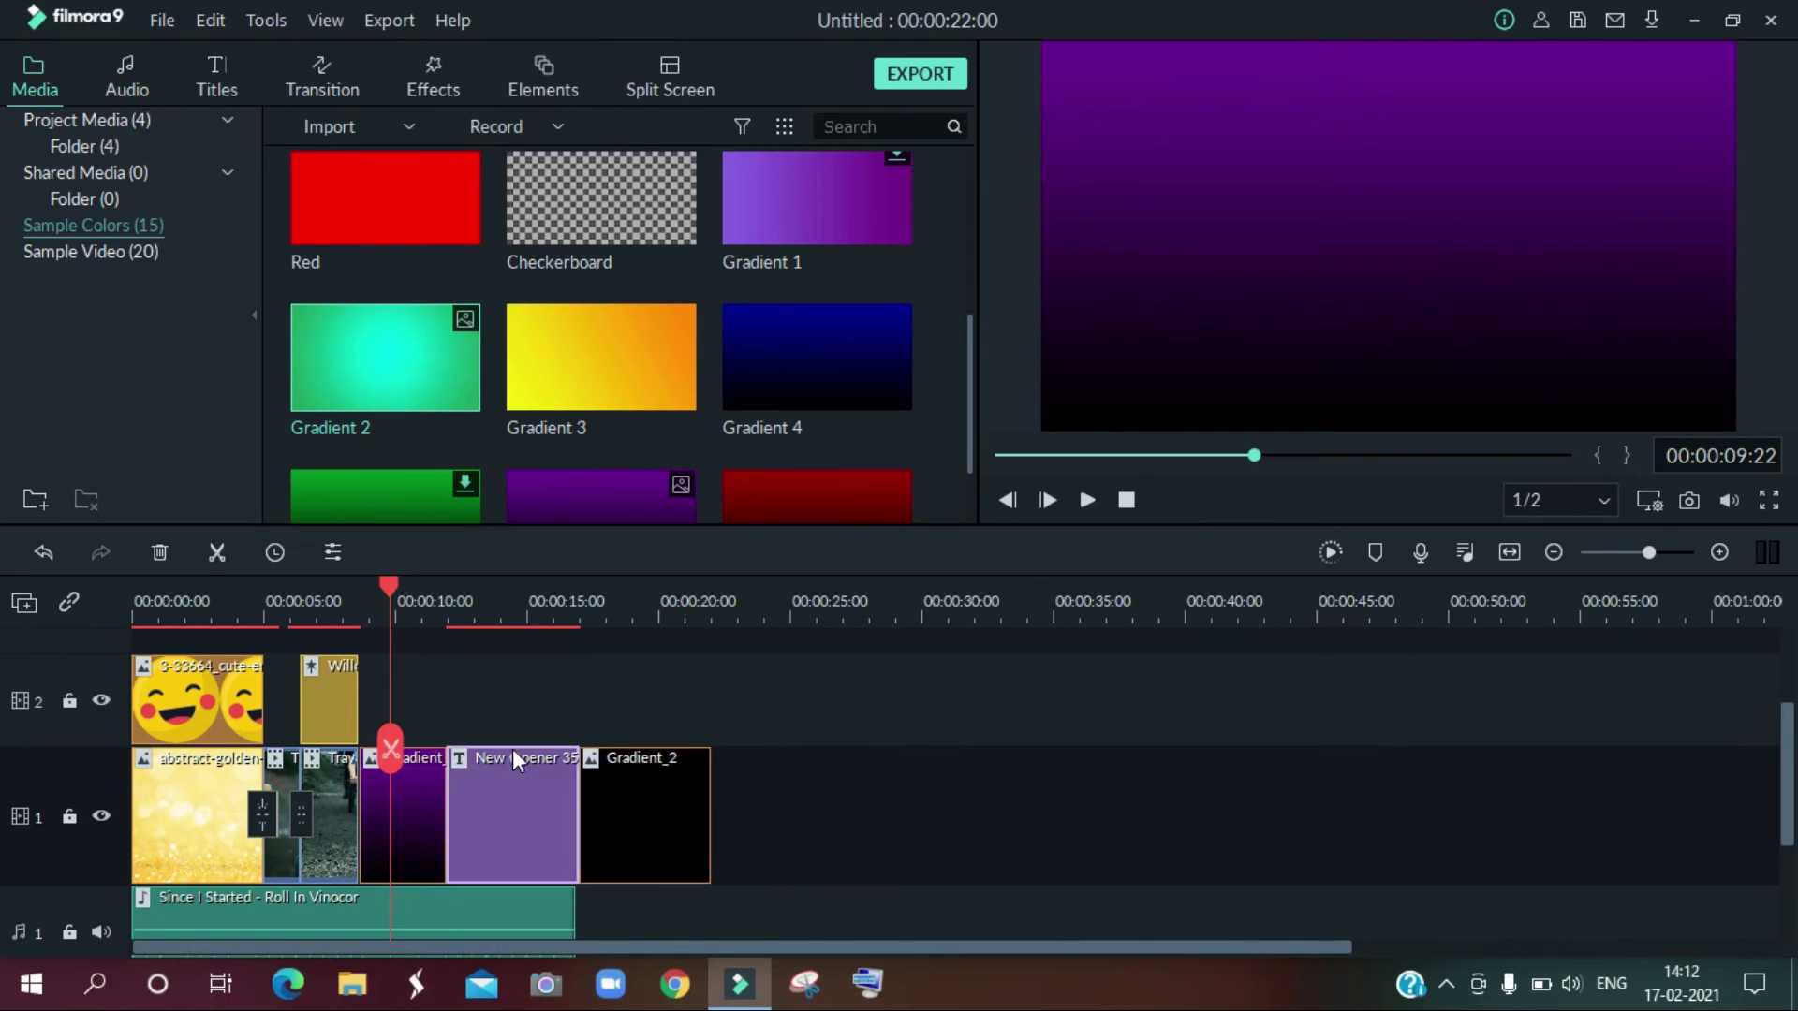
Step: Add the Web Element Circle 03 thumbs-up element on video track 2 above Gradient 2, starting at 00:00:17:06
{"action": "left_click", "coordinate": [584, 602]}
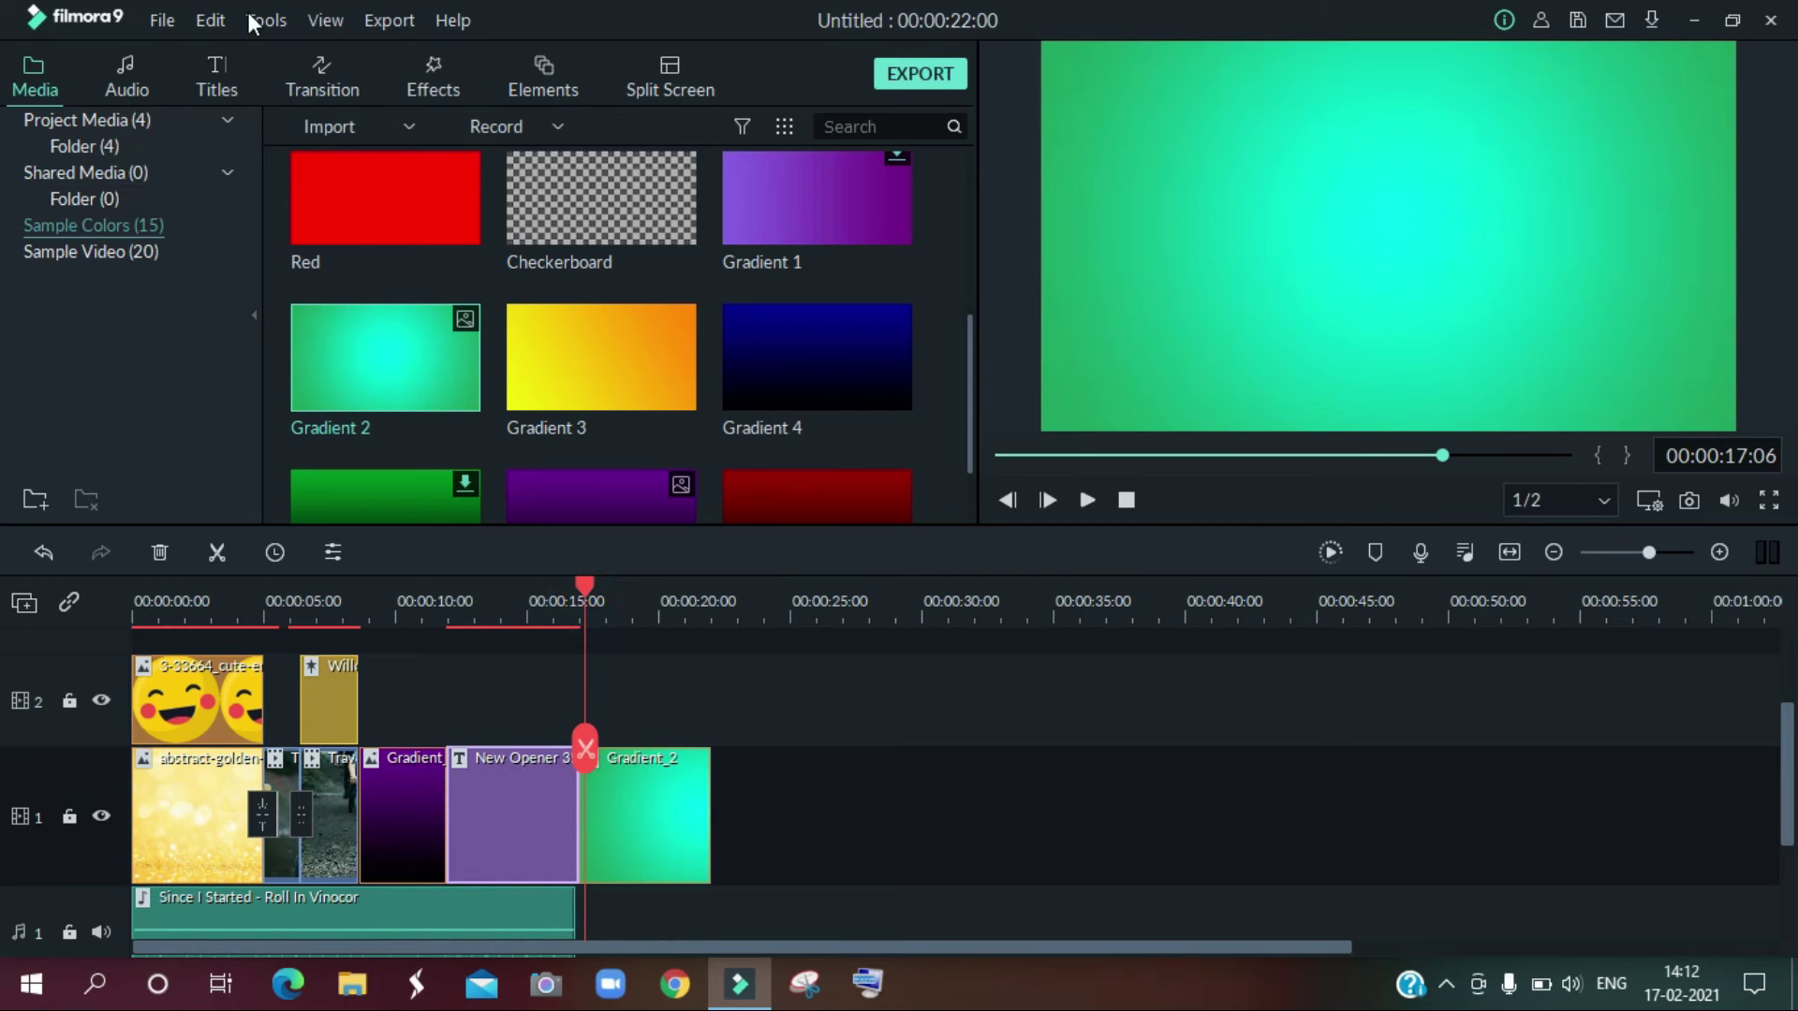
{"action": "left_click", "coordinate": [453, 75]}
{"action": "left_click", "coordinate": [552, 61]}
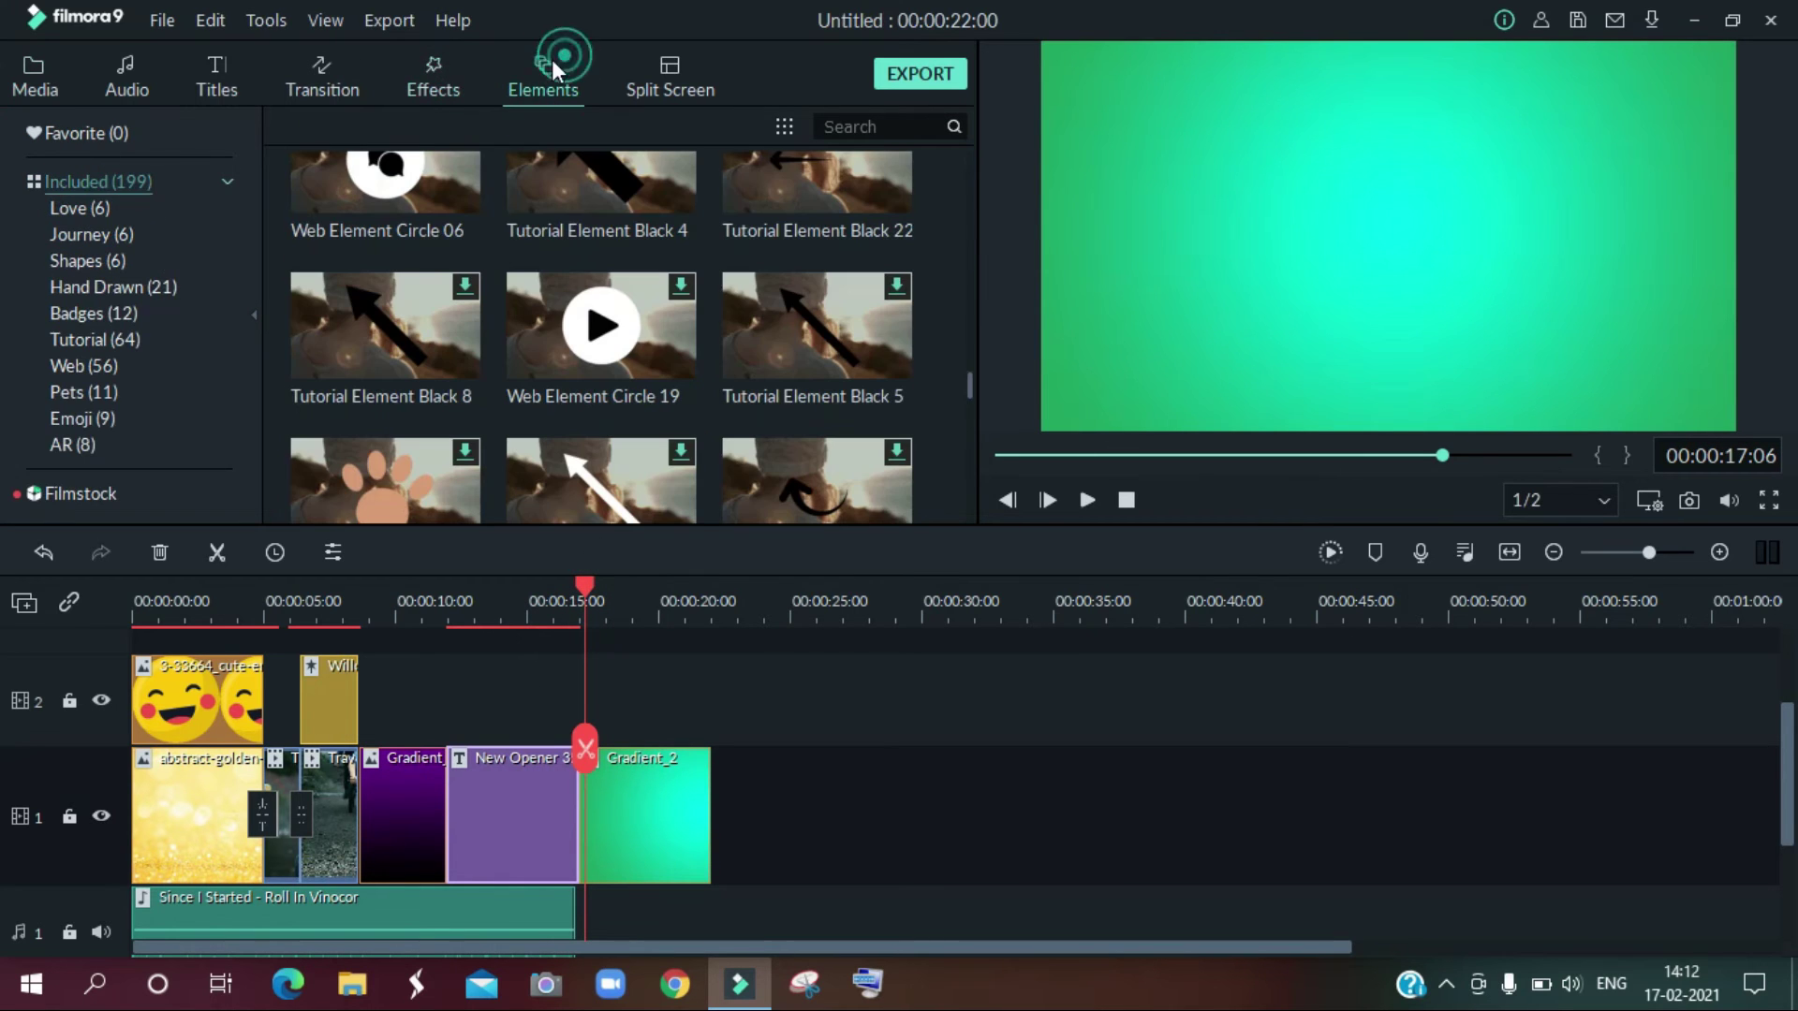
{"action": "scroll", "coordinate": [569, 300], "scroll_direction": "up", "scroll_amount": 5}
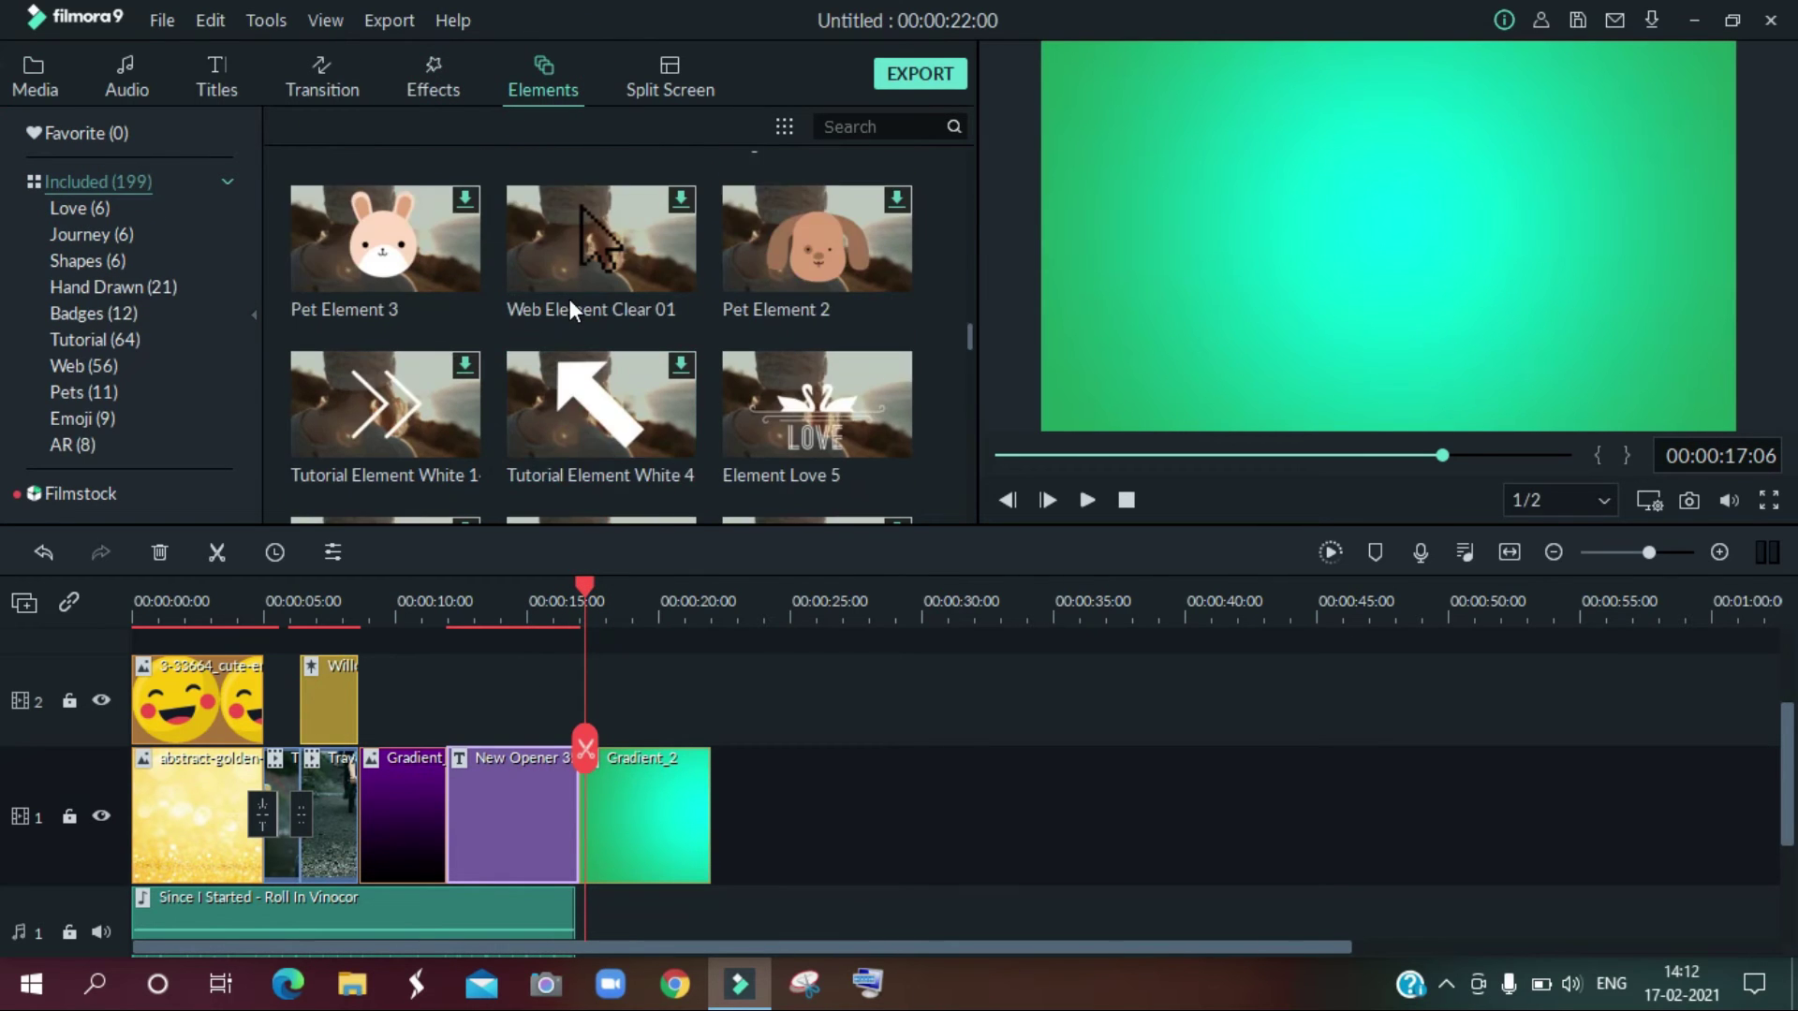
{"action": "scroll", "coordinate": [569, 300], "scroll_direction": "up", "scroll_amount": 2}
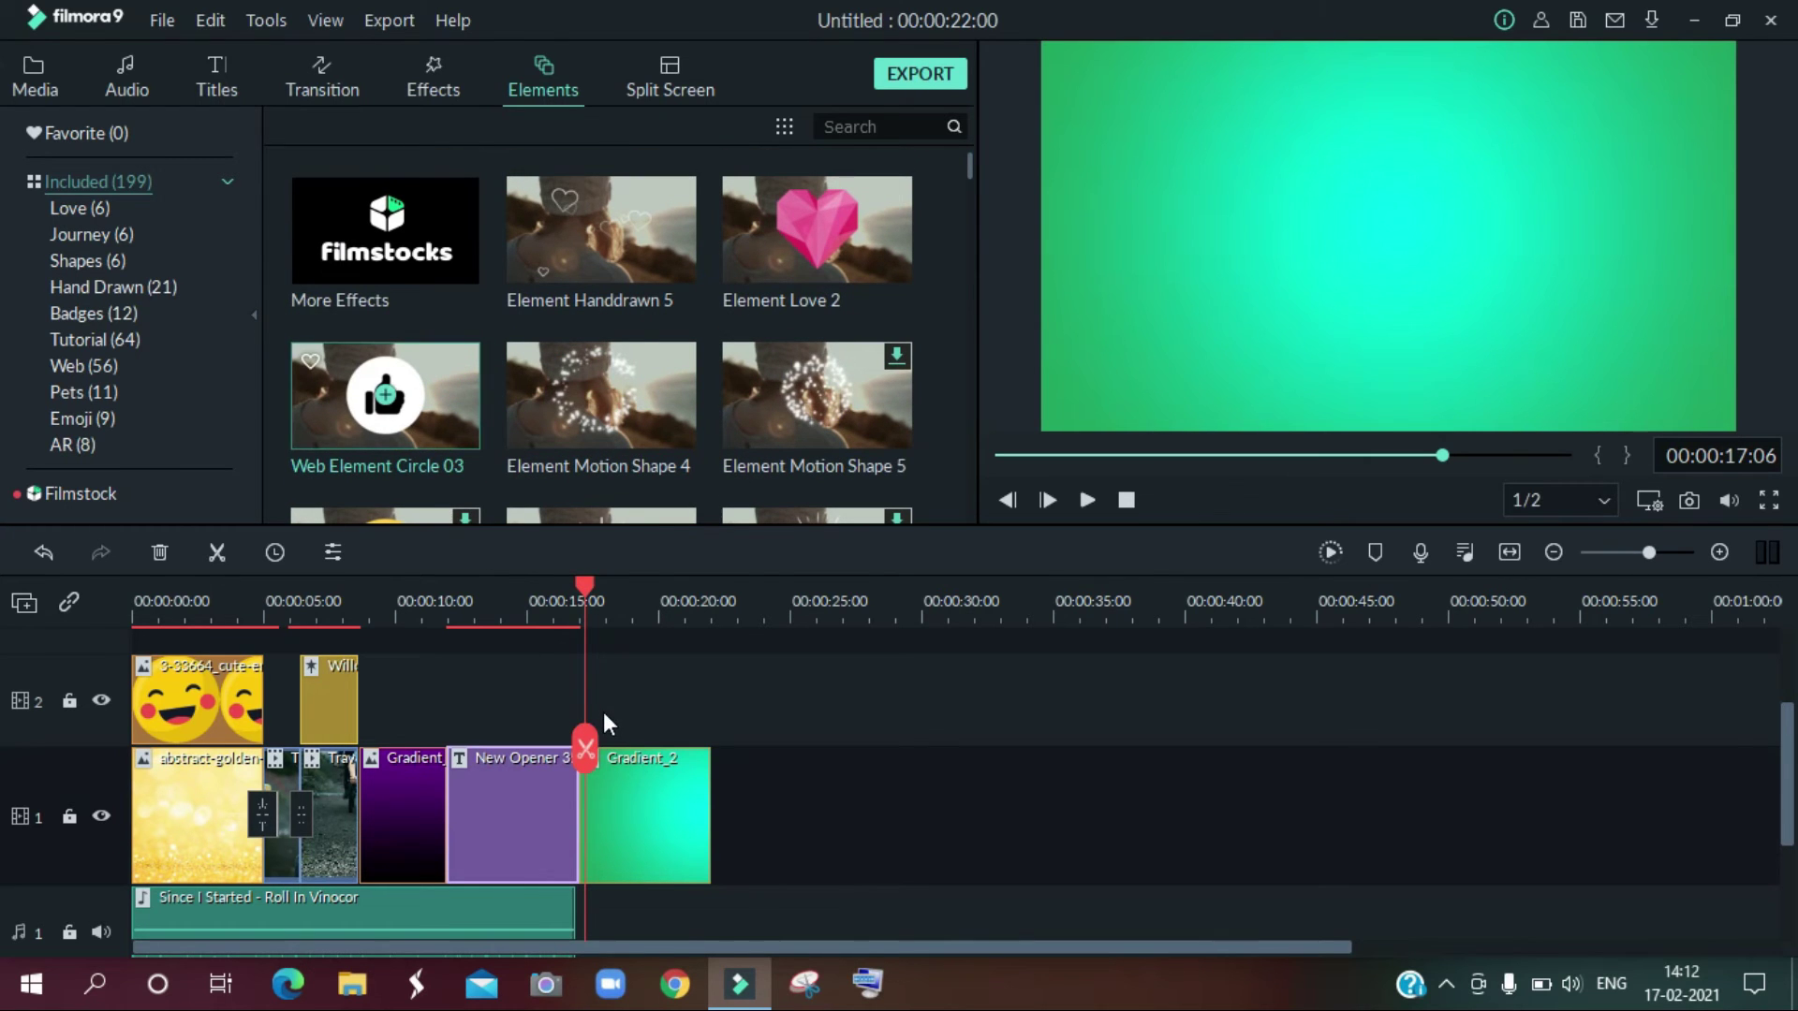
{"action": "left_click_drag", "start_coordinate": [603, 711], "coordinate": [603, 712]}
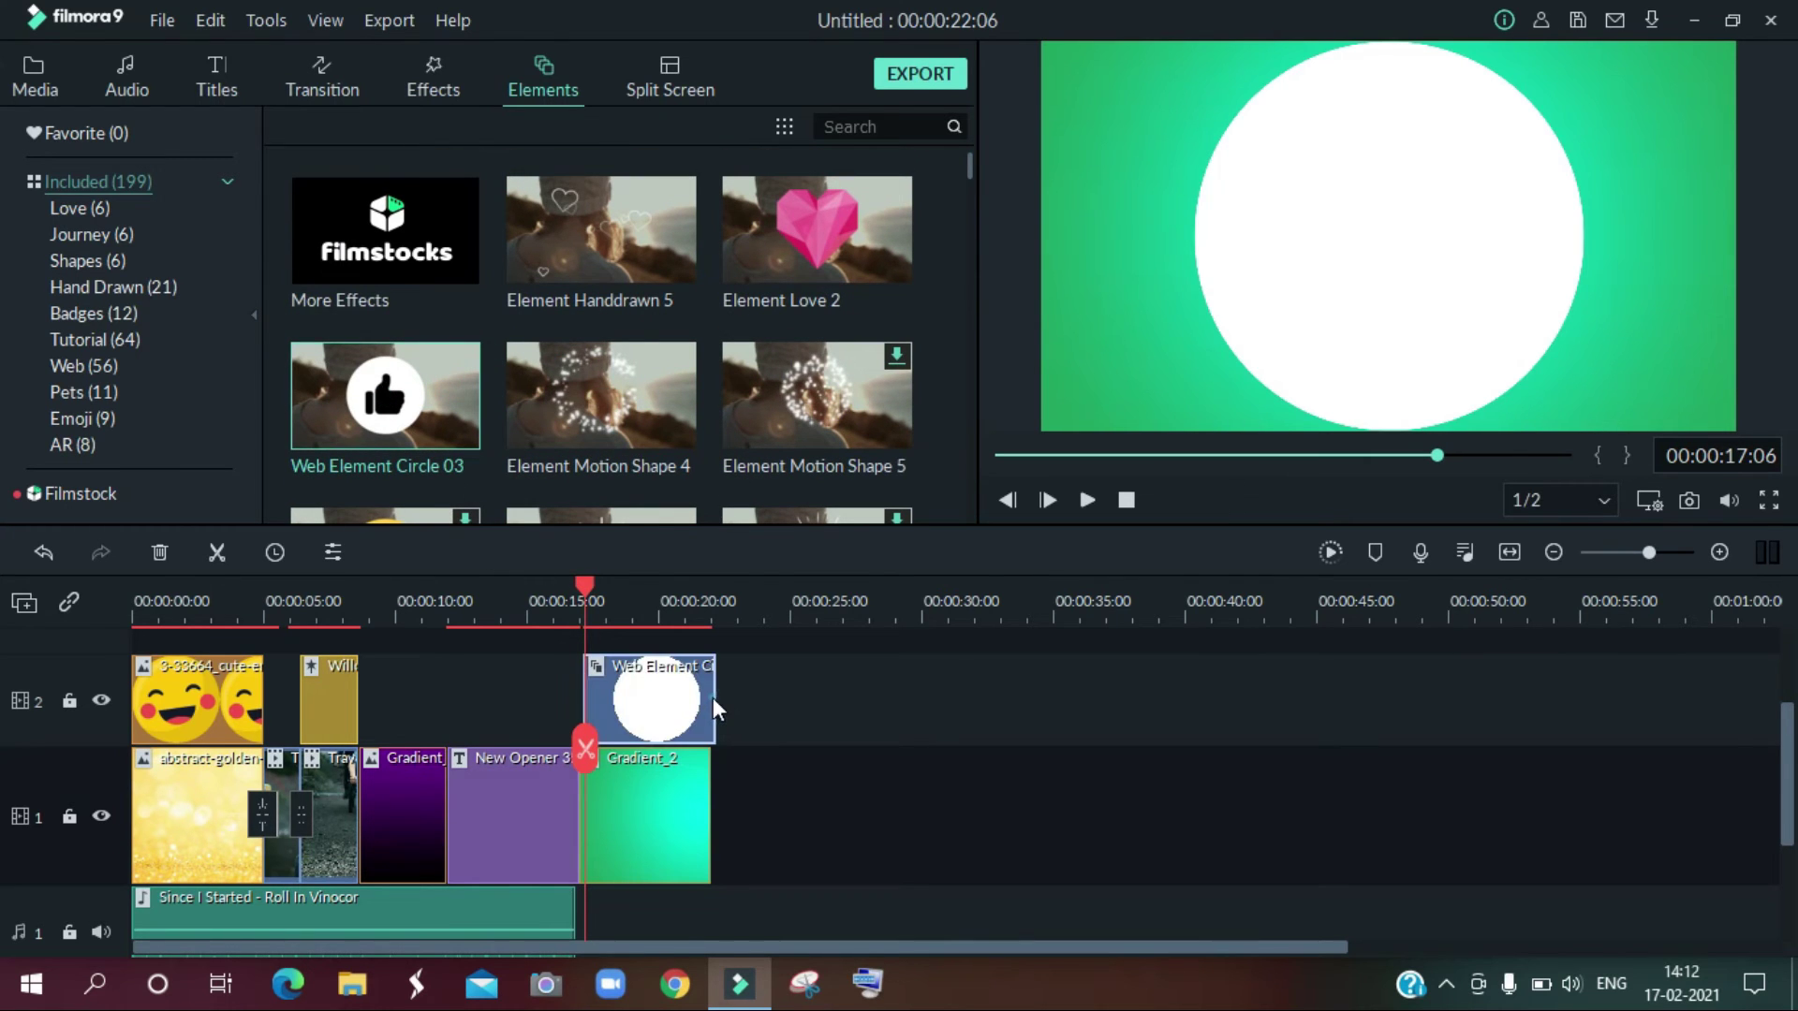
Step: Shrink the thumbs-up circle to less than half the frame's height and place it in the frame's upper-left area
{"action": "left_click", "coordinate": [1335, 155]}
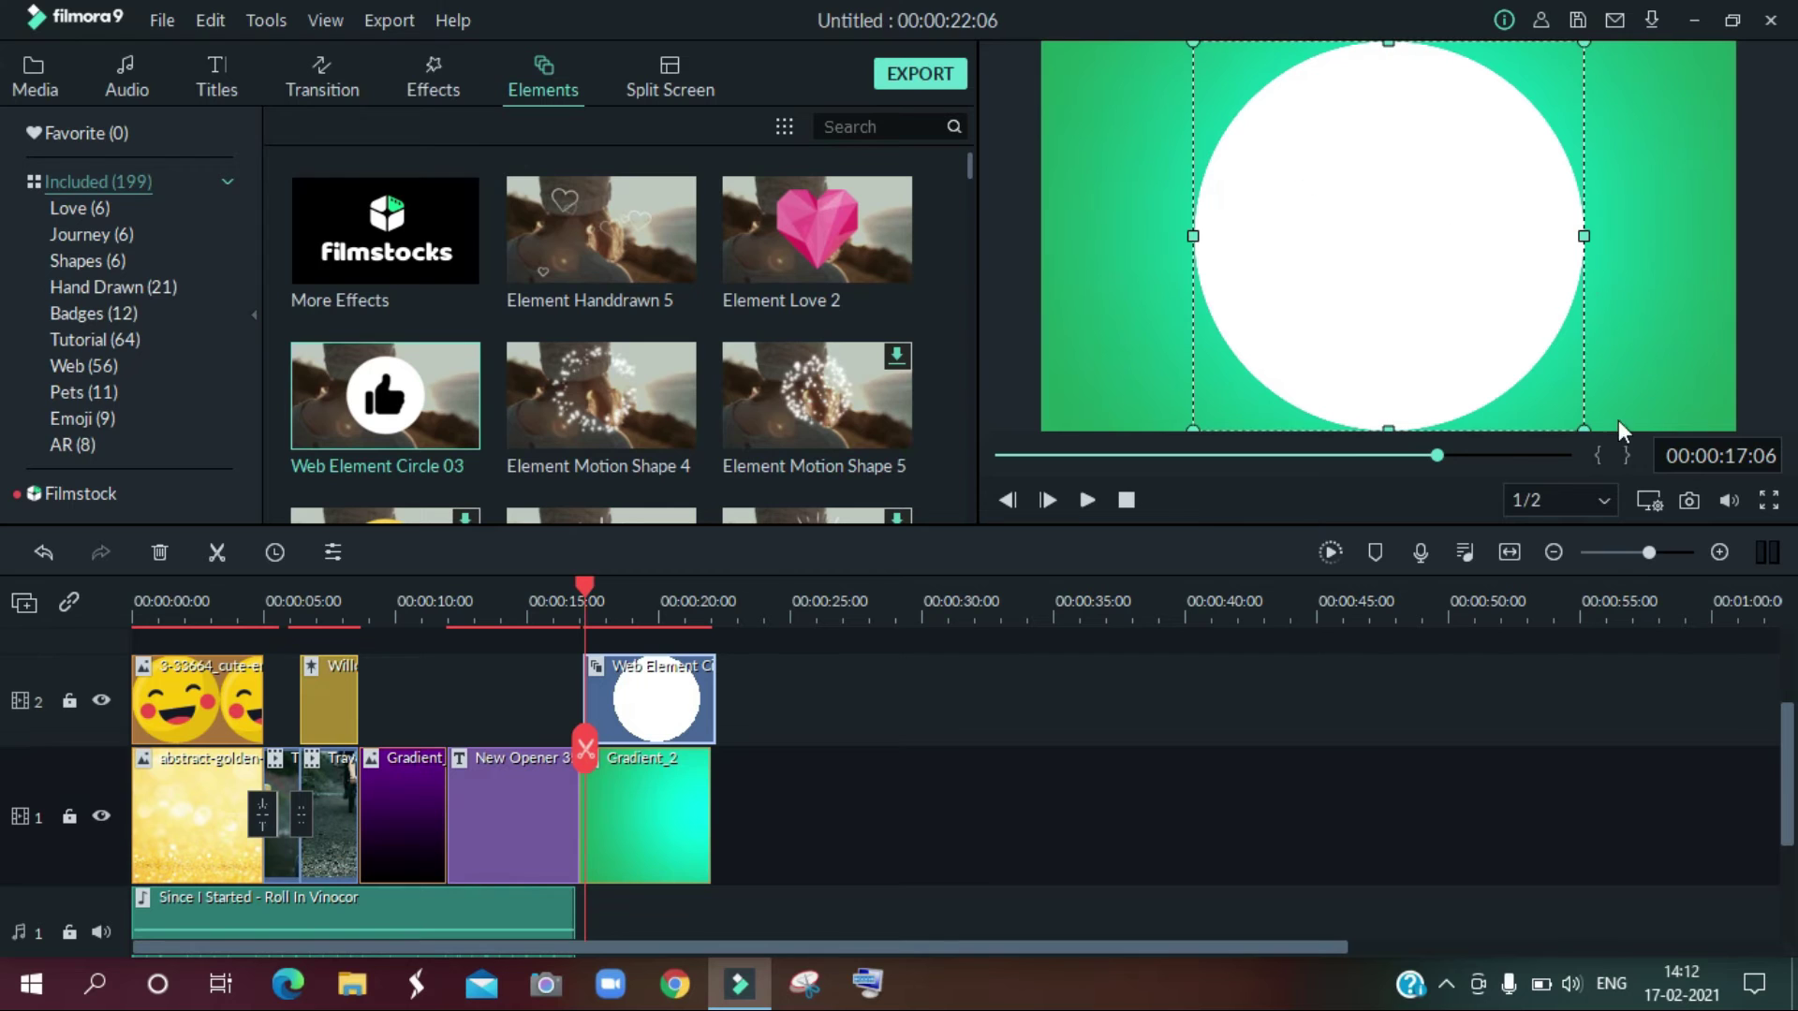
{"action": "left_click_drag", "start_coordinate": [1584, 426], "coordinate": [1326, 181]}
{"action": "left_click_drag", "start_coordinate": [1235, 101], "coordinate": [1160, 157]}
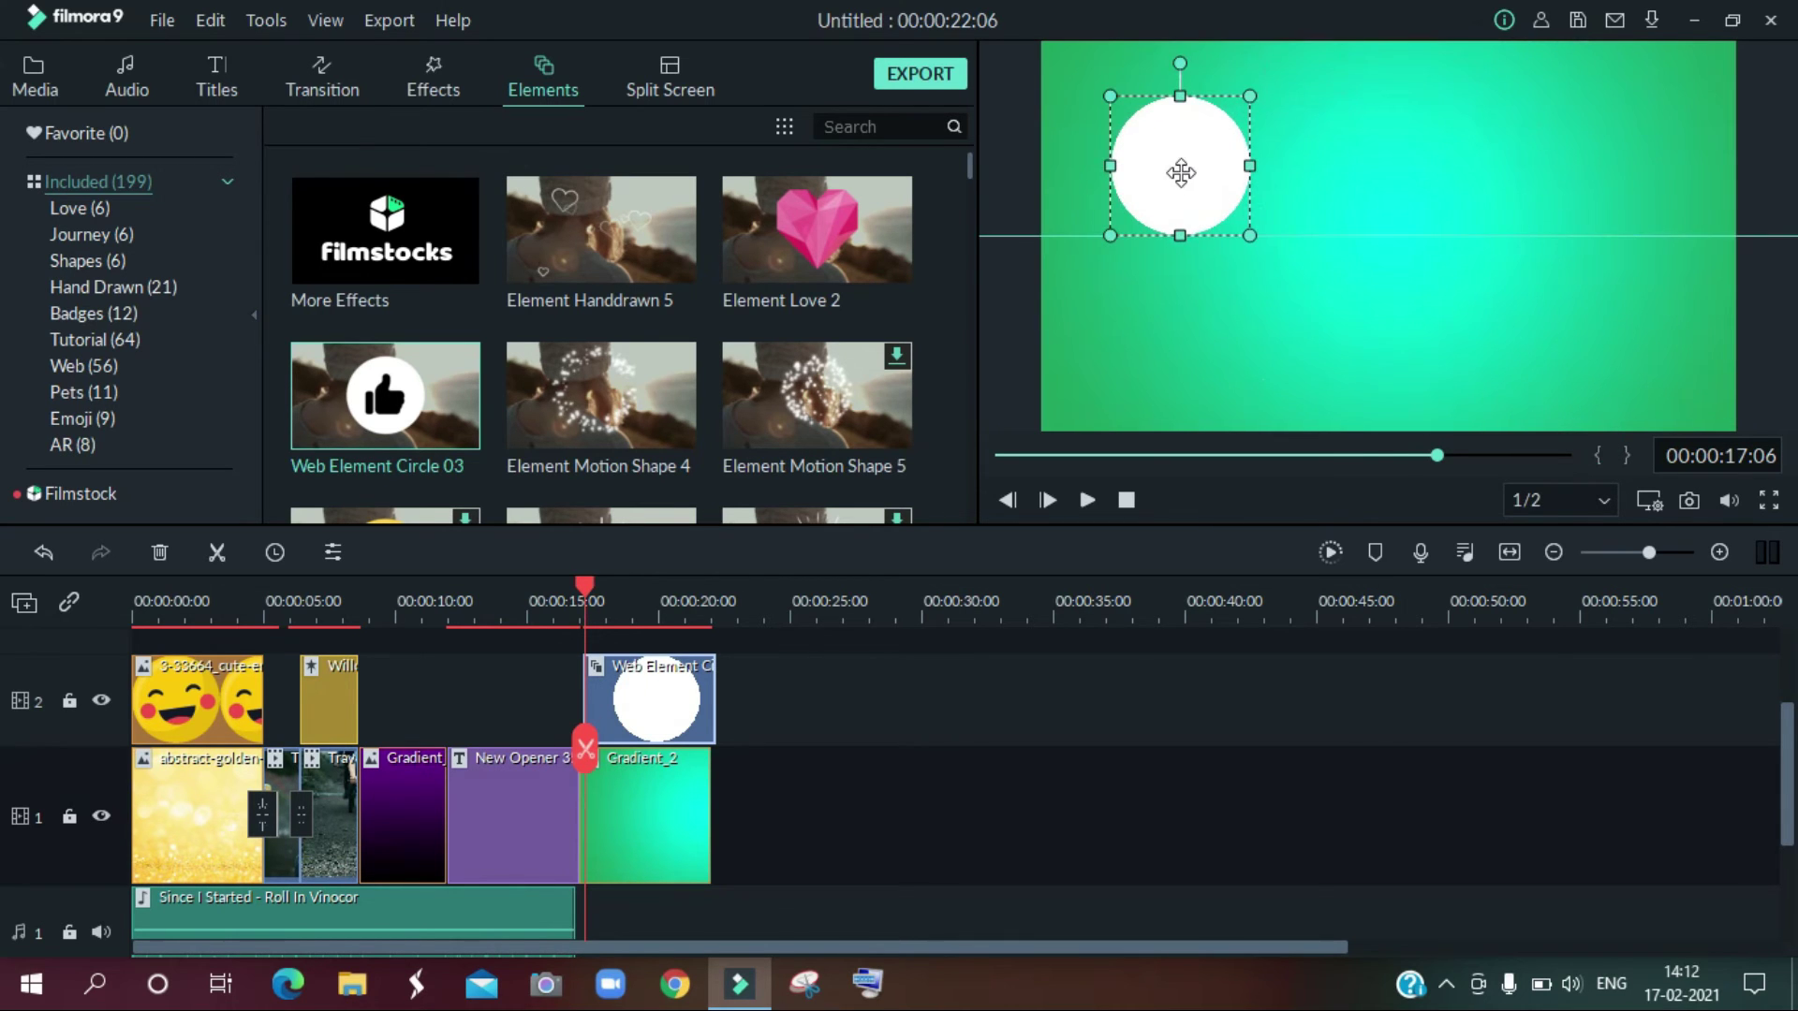
{"action": "left_click_drag", "start_coordinate": [1250, 236], "coordinate": [1222, 214]}
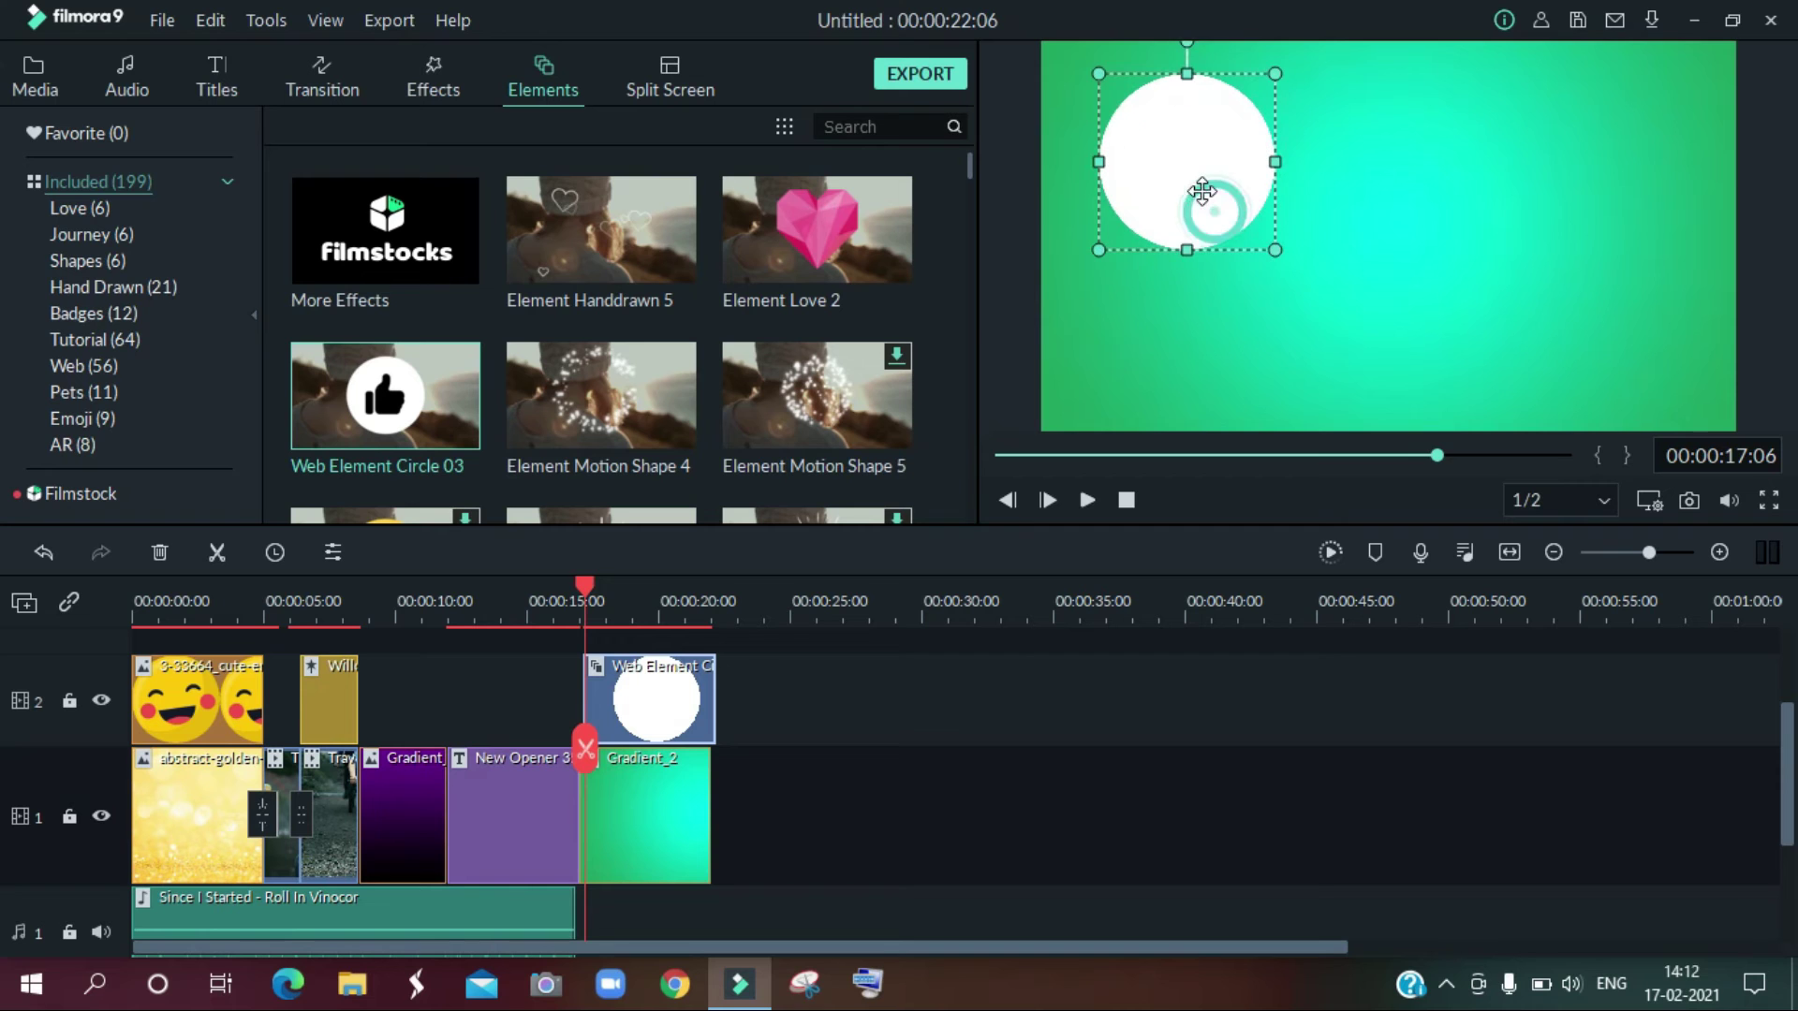
Step: Add the Web Element Circle 06 speech-bubble element on video track 3, starting at 00:00:18:08
{"action": "scroll", "coordinate": [683, 356], "scroll_direction": "down", "scroll_amount": 6}
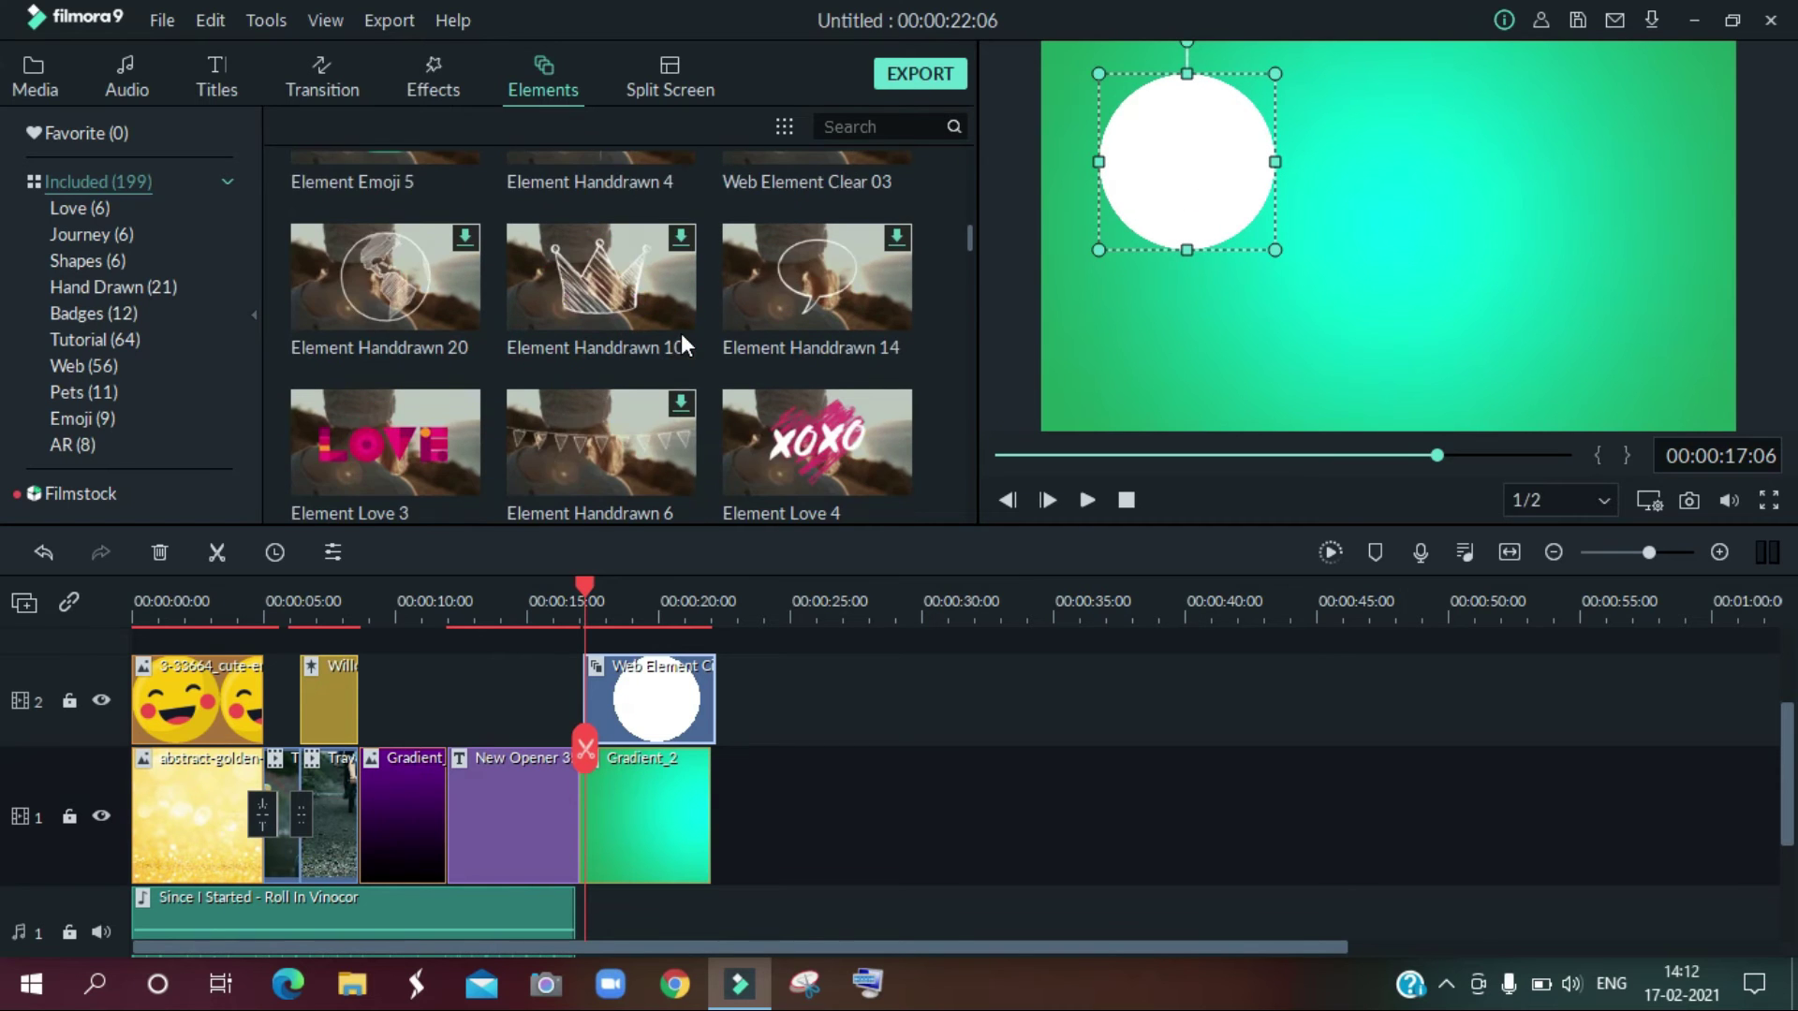
{"action": "scroll", "coordinate": [683, 343], "scroll_direction": "down", "scroll_amount": 4}
{"action": "scroll", "coordinate": [682, 339], "scroll_direction": "down", "scroll_amount": 3}
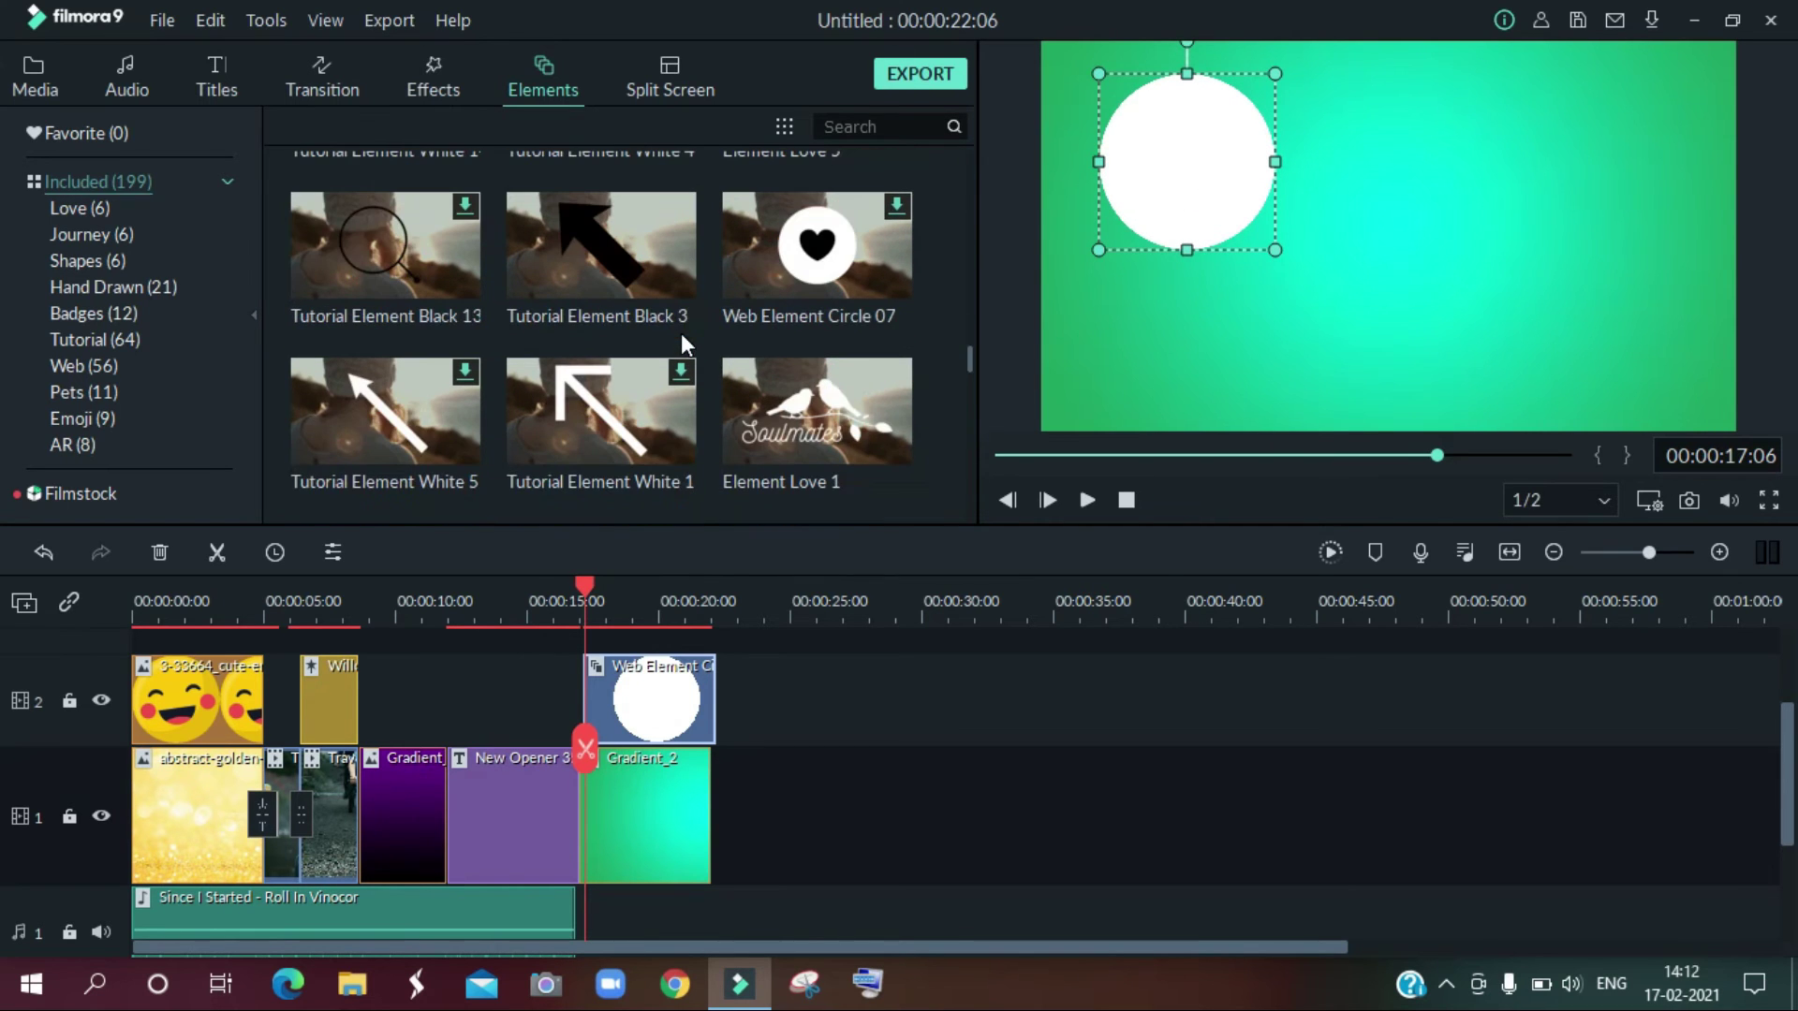
{"action": "scroll", "coordinate": [684, 332], "scroll_direction": "down", "scroll_amount": 2}
{"action": "scroll", "coordinate": [687, 327], "scroll_direction": "down", "scroll_amount": 2}
{"action": "scroll", "coordinate": [676, 330], "scroll_direction": "up", "scroll_amount": 2}
{"action": "left_click", "coordinate": [444, 221]}
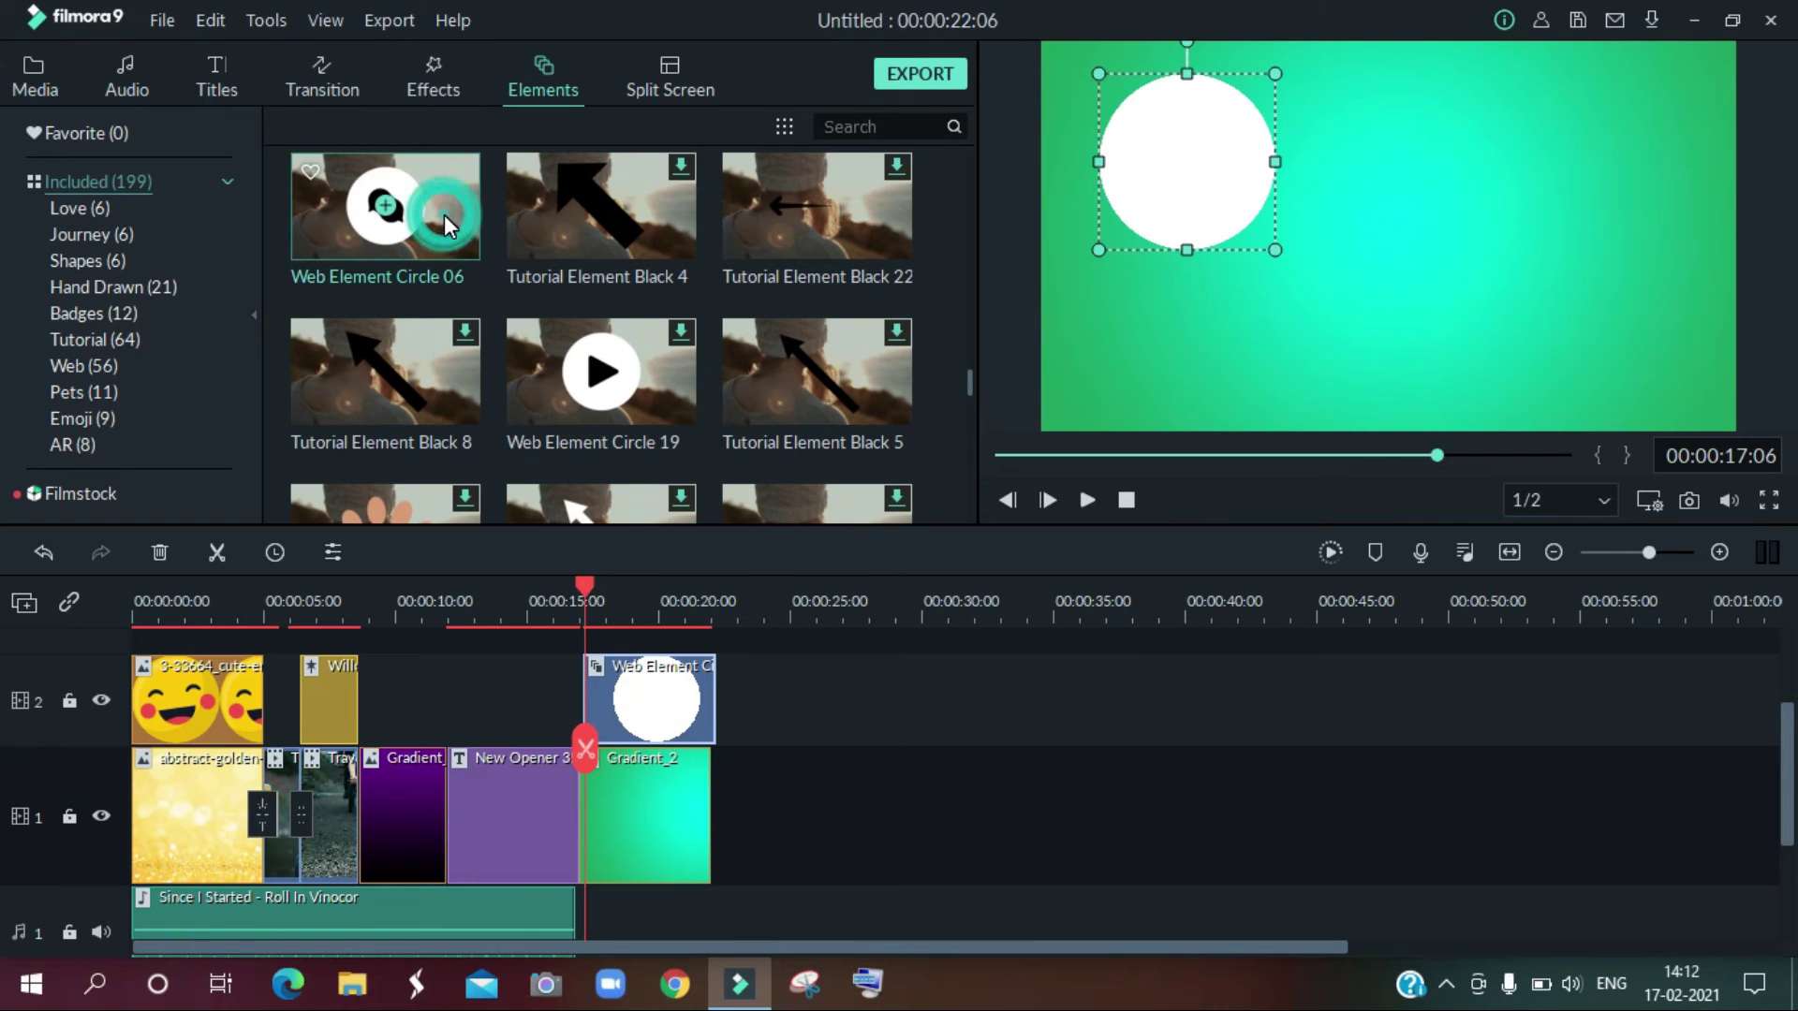
{"action": "left_click_drag", "start_coordinate": [444, 216], "coordinate": [616, 783]}
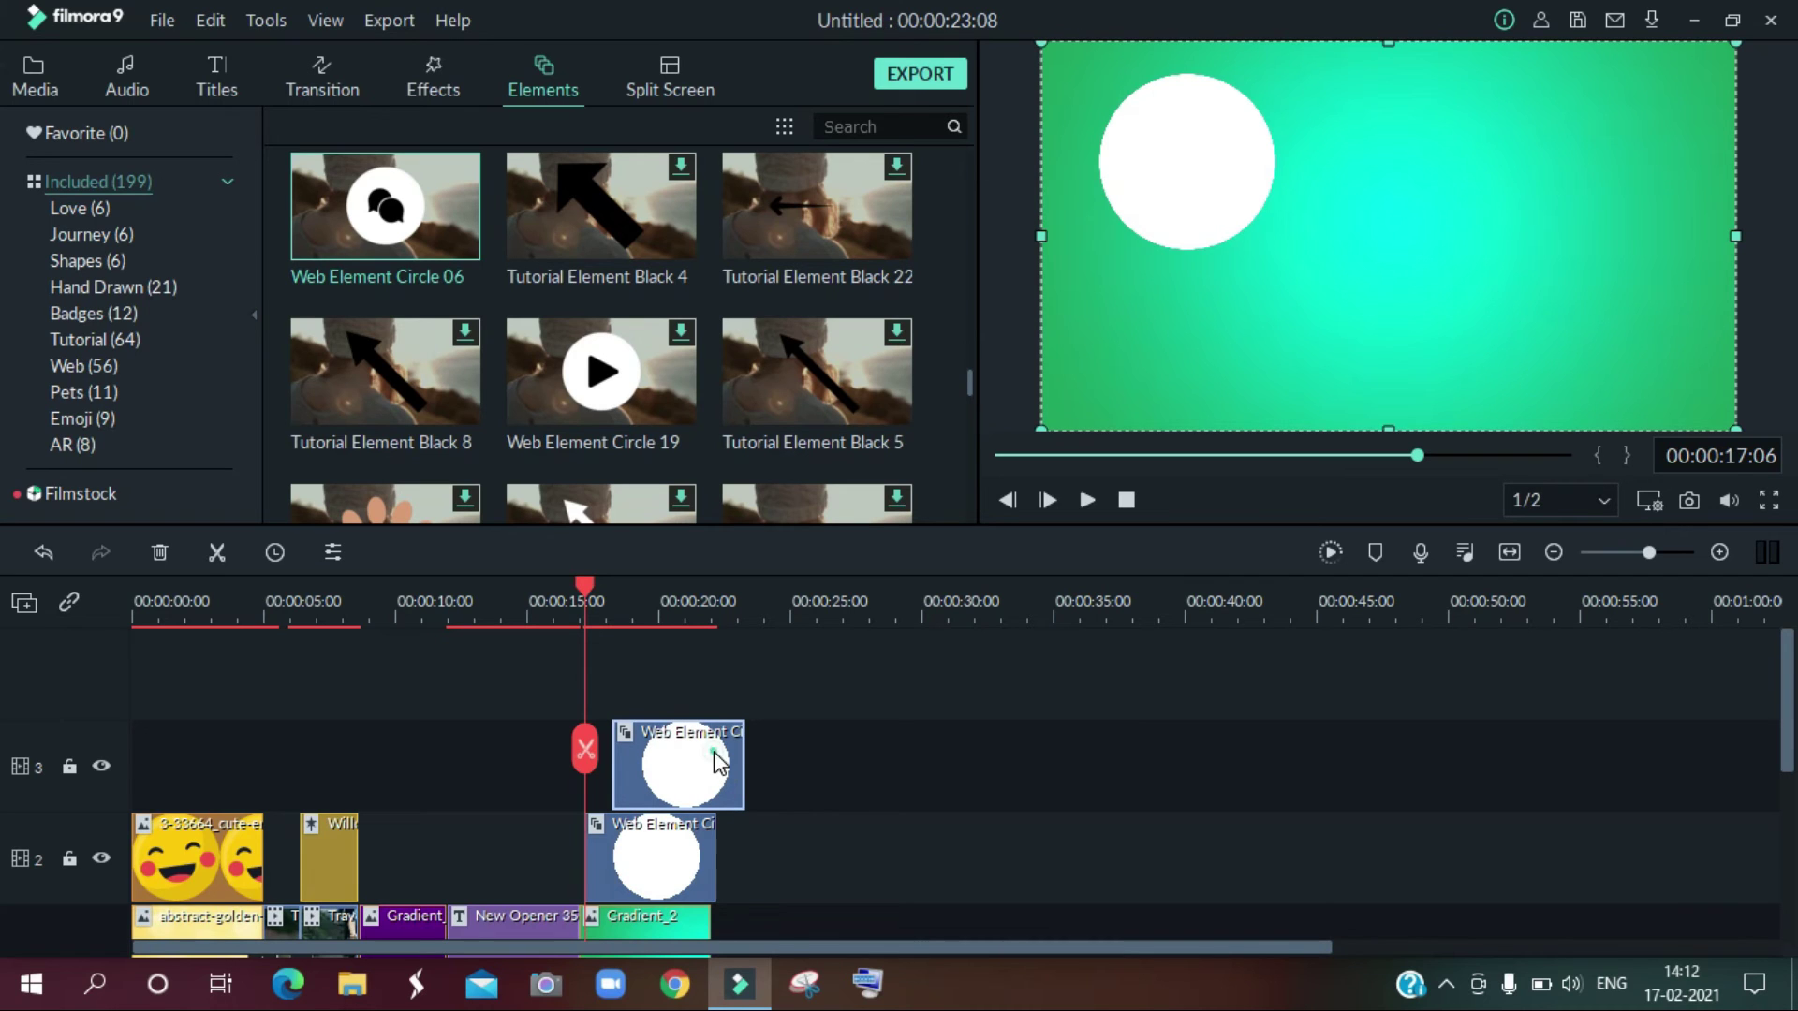
Step: At 00:00:21:01, shrink the speech-bubble circle to about half the frame's height and place it in the frame's upper-right area
{"action": "double_click", "coordinate": [685, 603]}
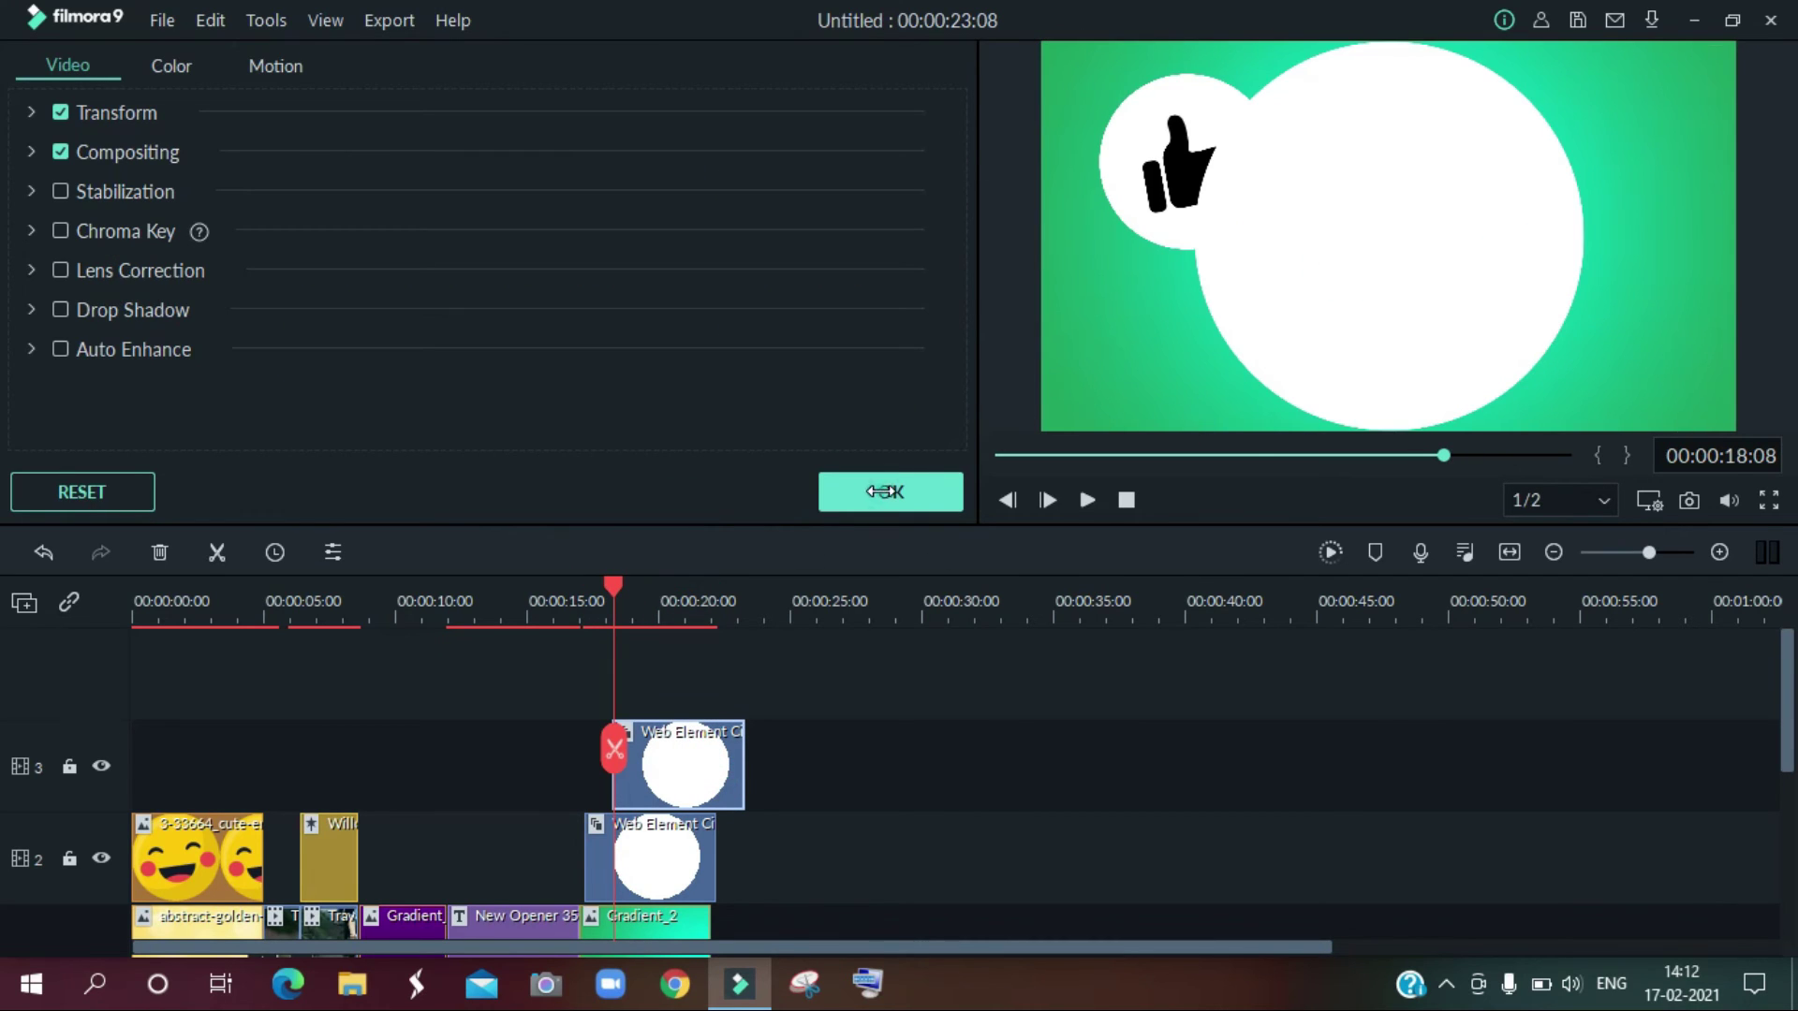
{"action": "left_click", "coordinate": [884, 491]}
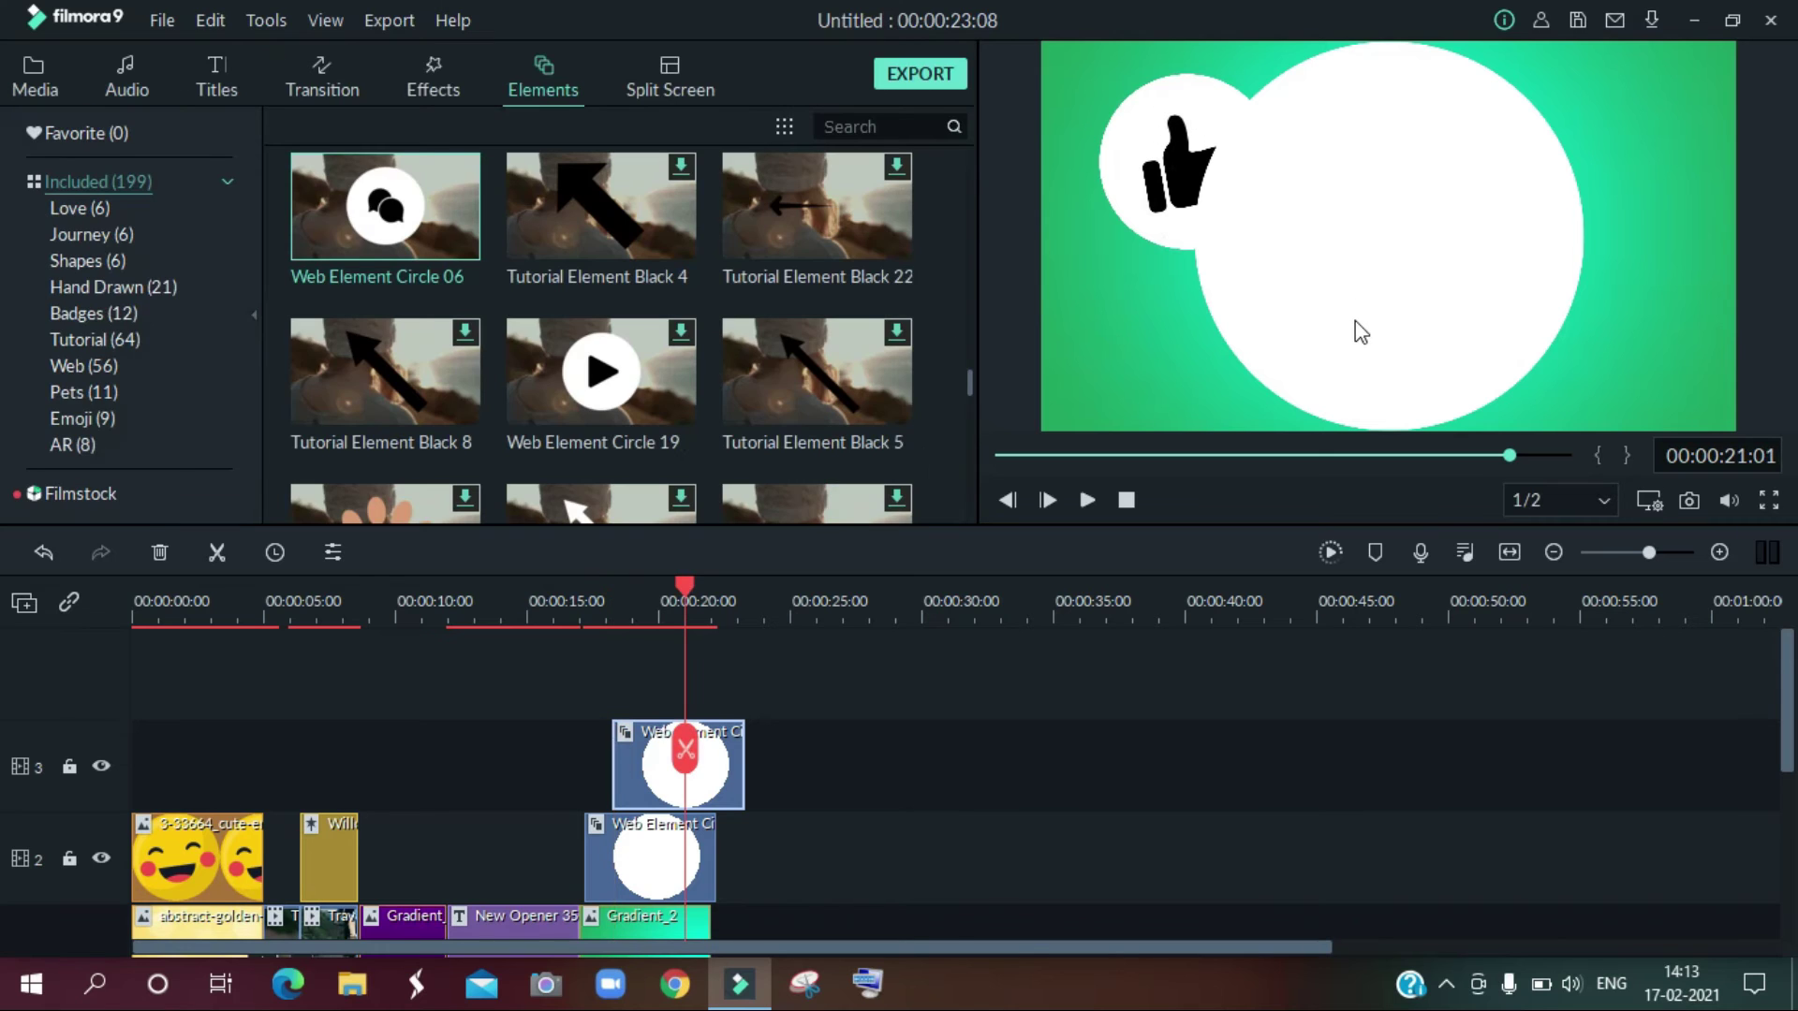
{"action": "left_click", "coordinate": [1315, 261]}
{"action": "left_click_drag", "start_coordinate": [1192, 44], "coordinate": [1391, 255]}
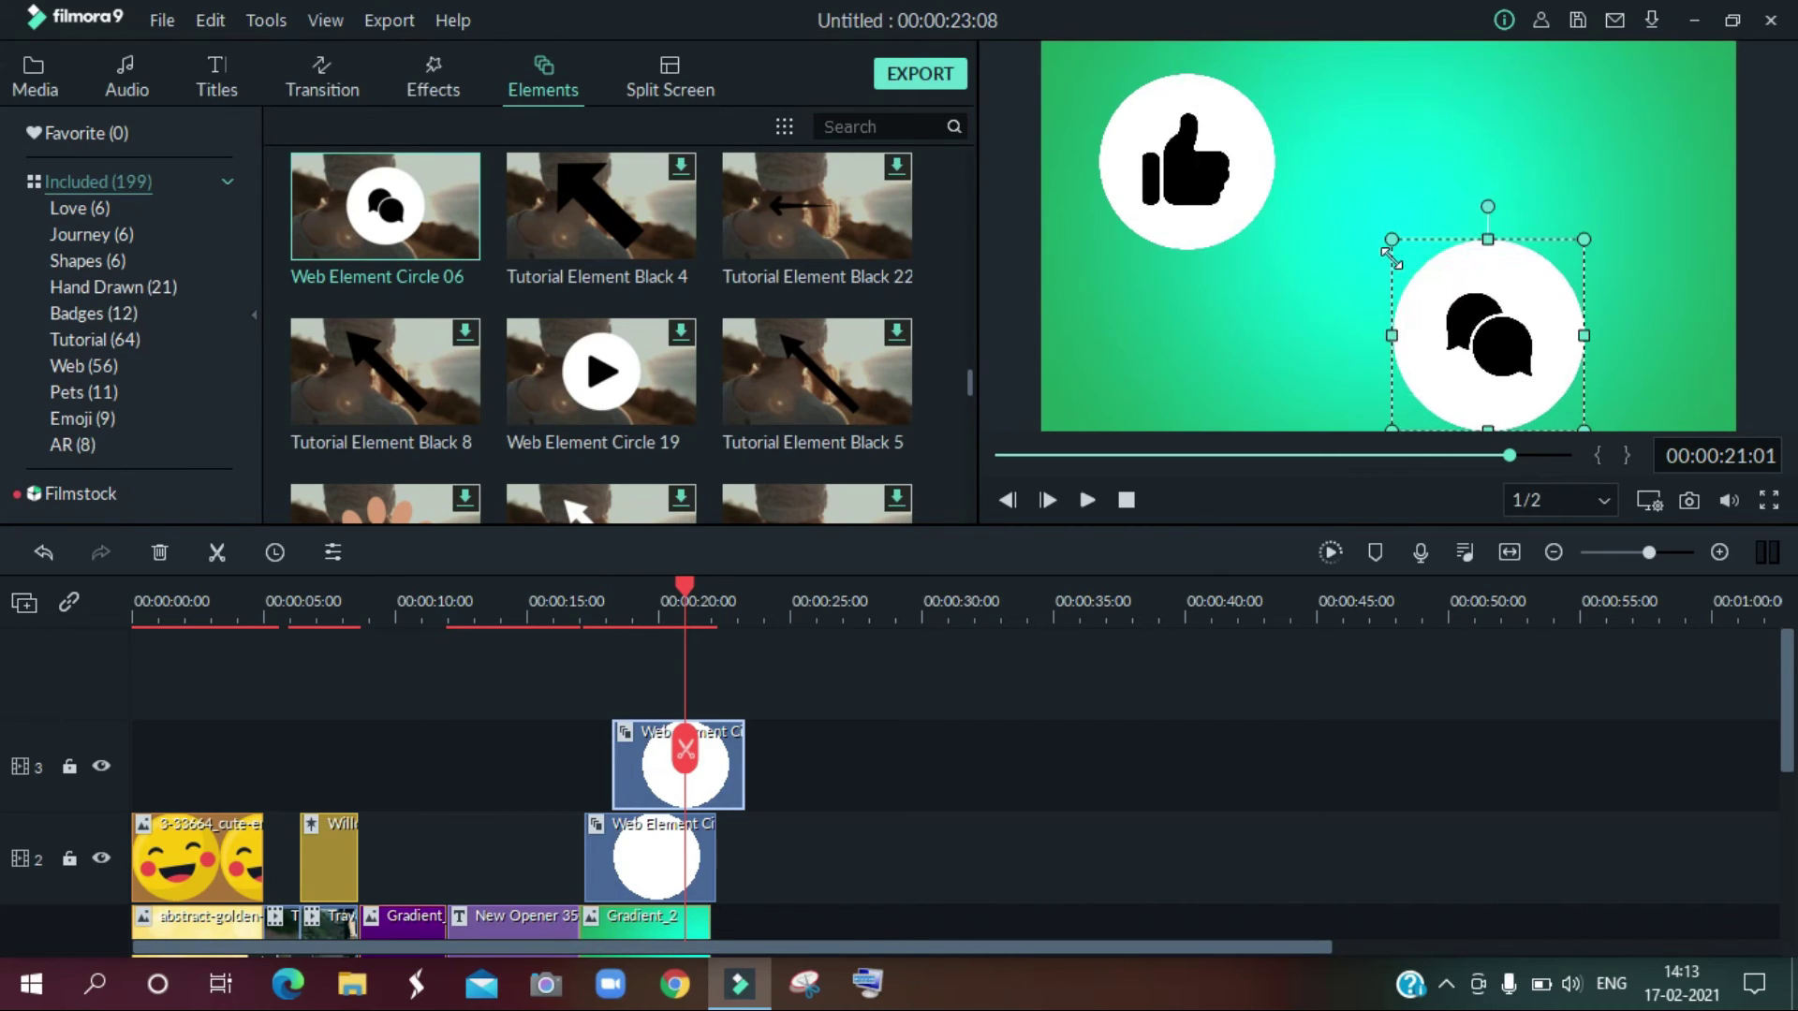
{"action": "left_click_drag", "start_coordinate": [1498, 360], "coordinate": [1556, 191]}
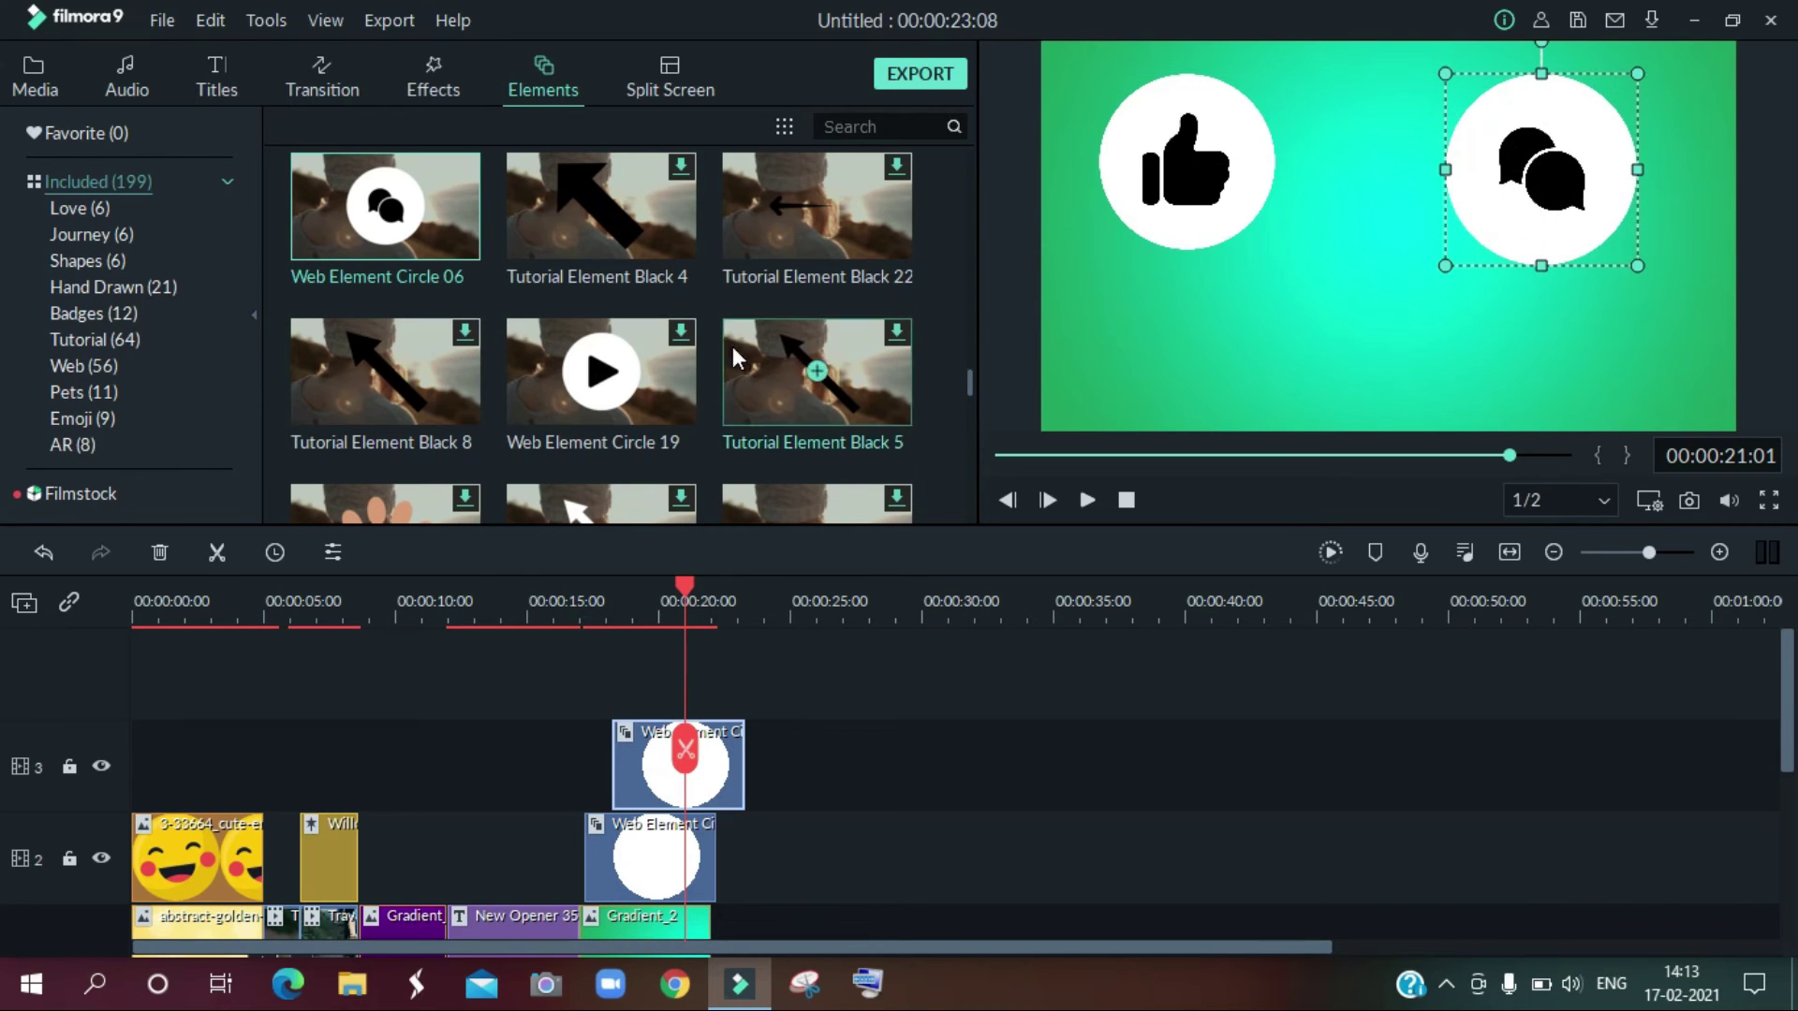
Step: Add the Web Element Circle 17 share element on video track 4, starting slightly after the speech-bubble element
{"action": "scroll", "coordinate": [732, 347], "scroll_direction": "down", "scroll_amount": 3}
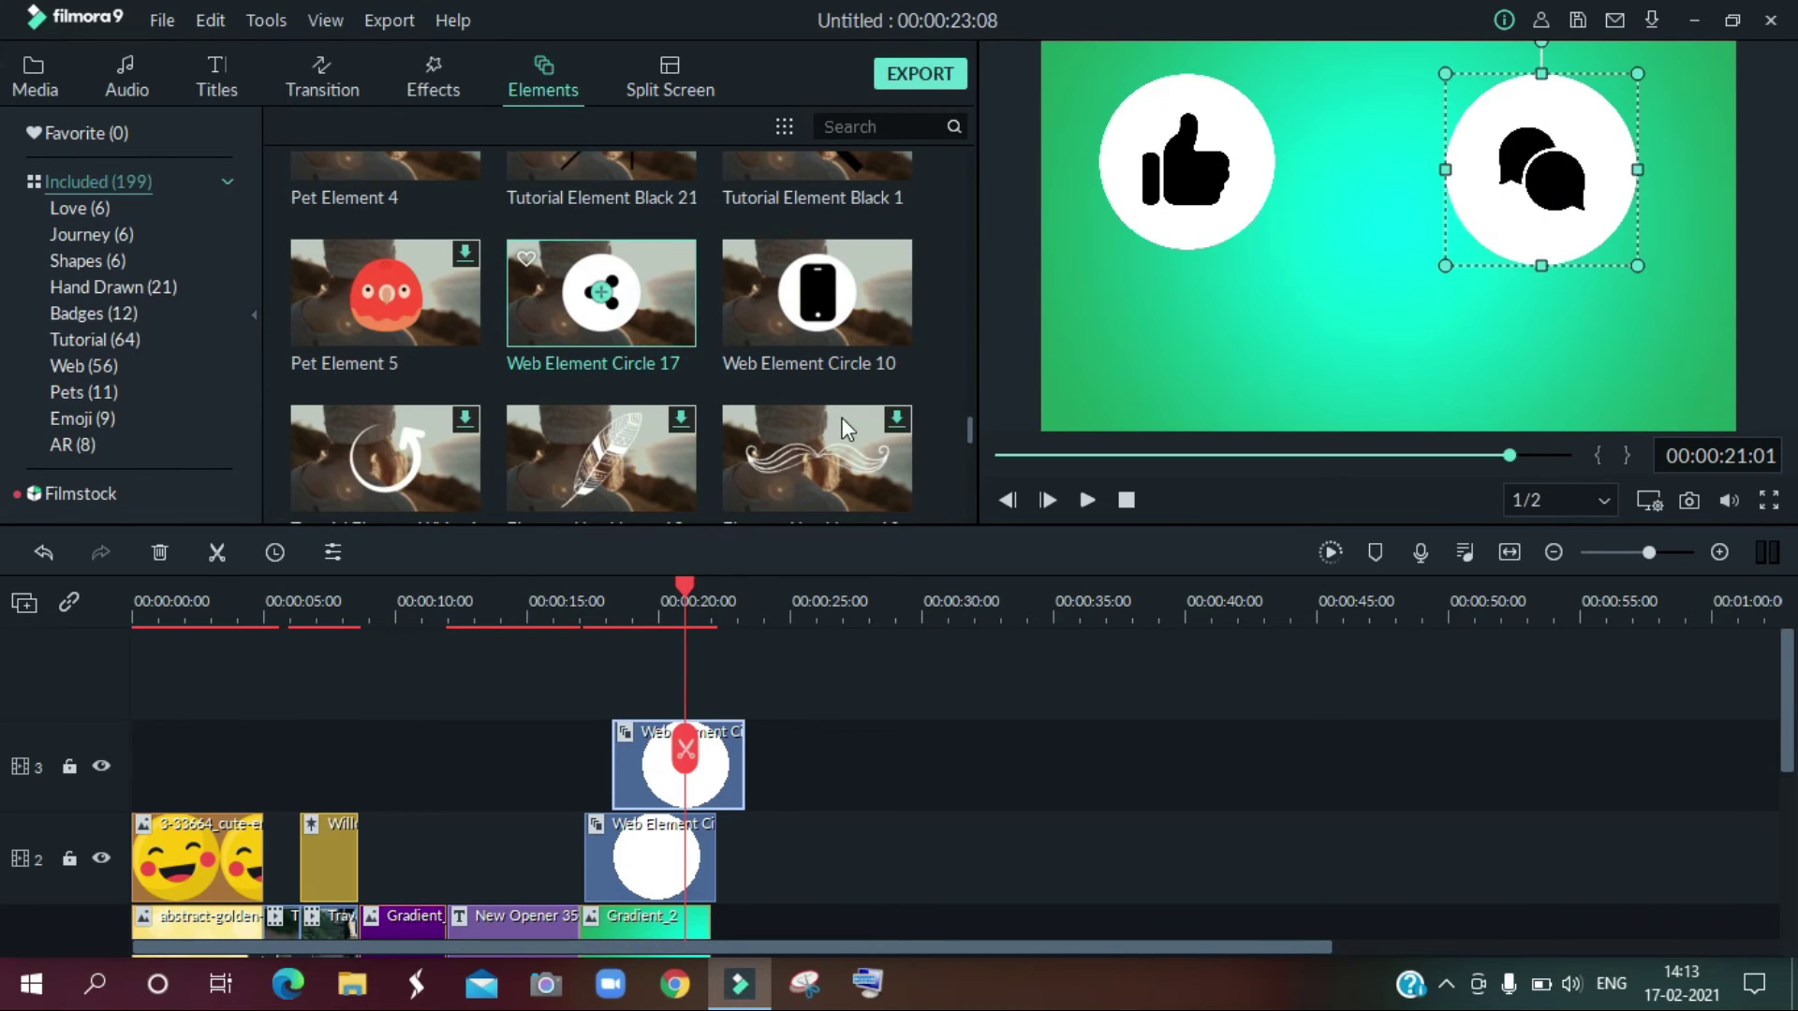
{"action": "left_click", "coordinate": [660, 295]}
{"action": "left_click_drag", "start_coordinate": [652, 283], "coordinate": [743, 663]}
{"action": "double_click", "coordinate": [745, 731]}
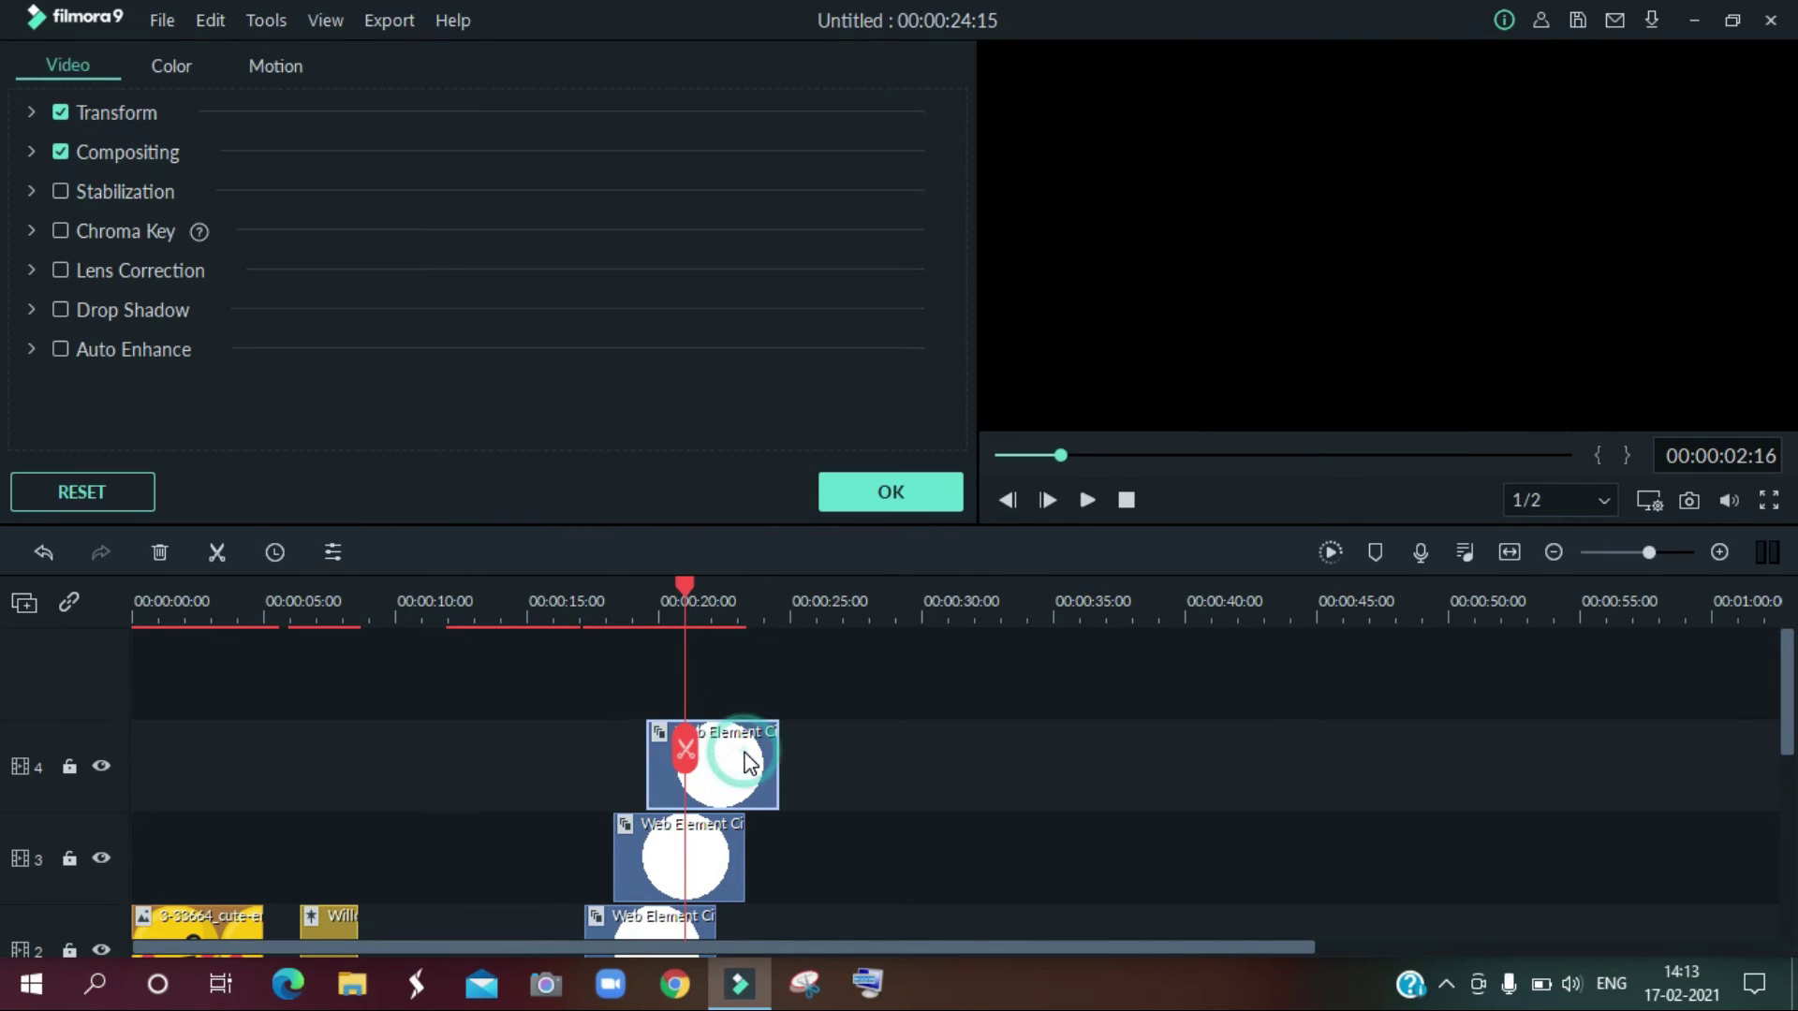
{"action": "left_click", "coordinate": [909, 496]}
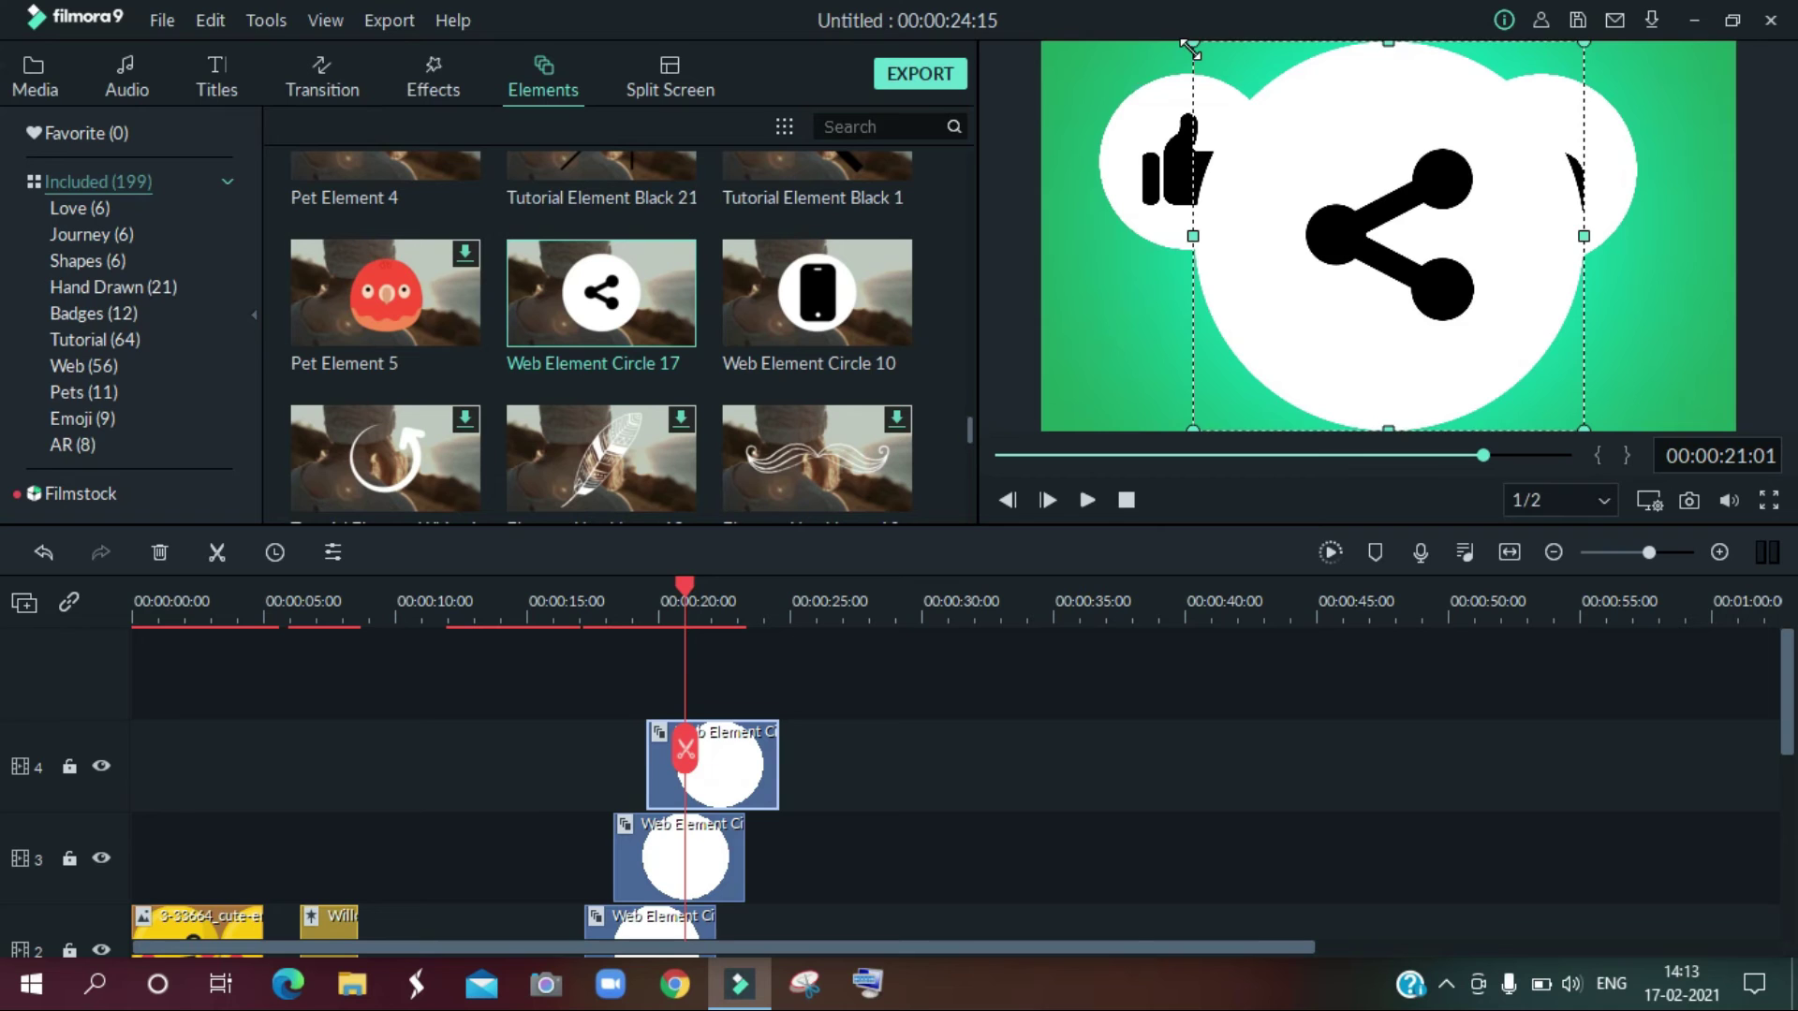
Step: Shrink the share circle and place it in the frame's lower middle, then slightly reduce and reposition the speech-bubble circle
{"action": "left_click_drag", "start_coordinate": [1191, 45], "coordinate": [1386, 264]}
{"action": "left_click_drag", "start_coordinate": [1508, 348], "coordinate": [1383, 311]}
{"action": "left_click", "coordinate": [1540, 178]}
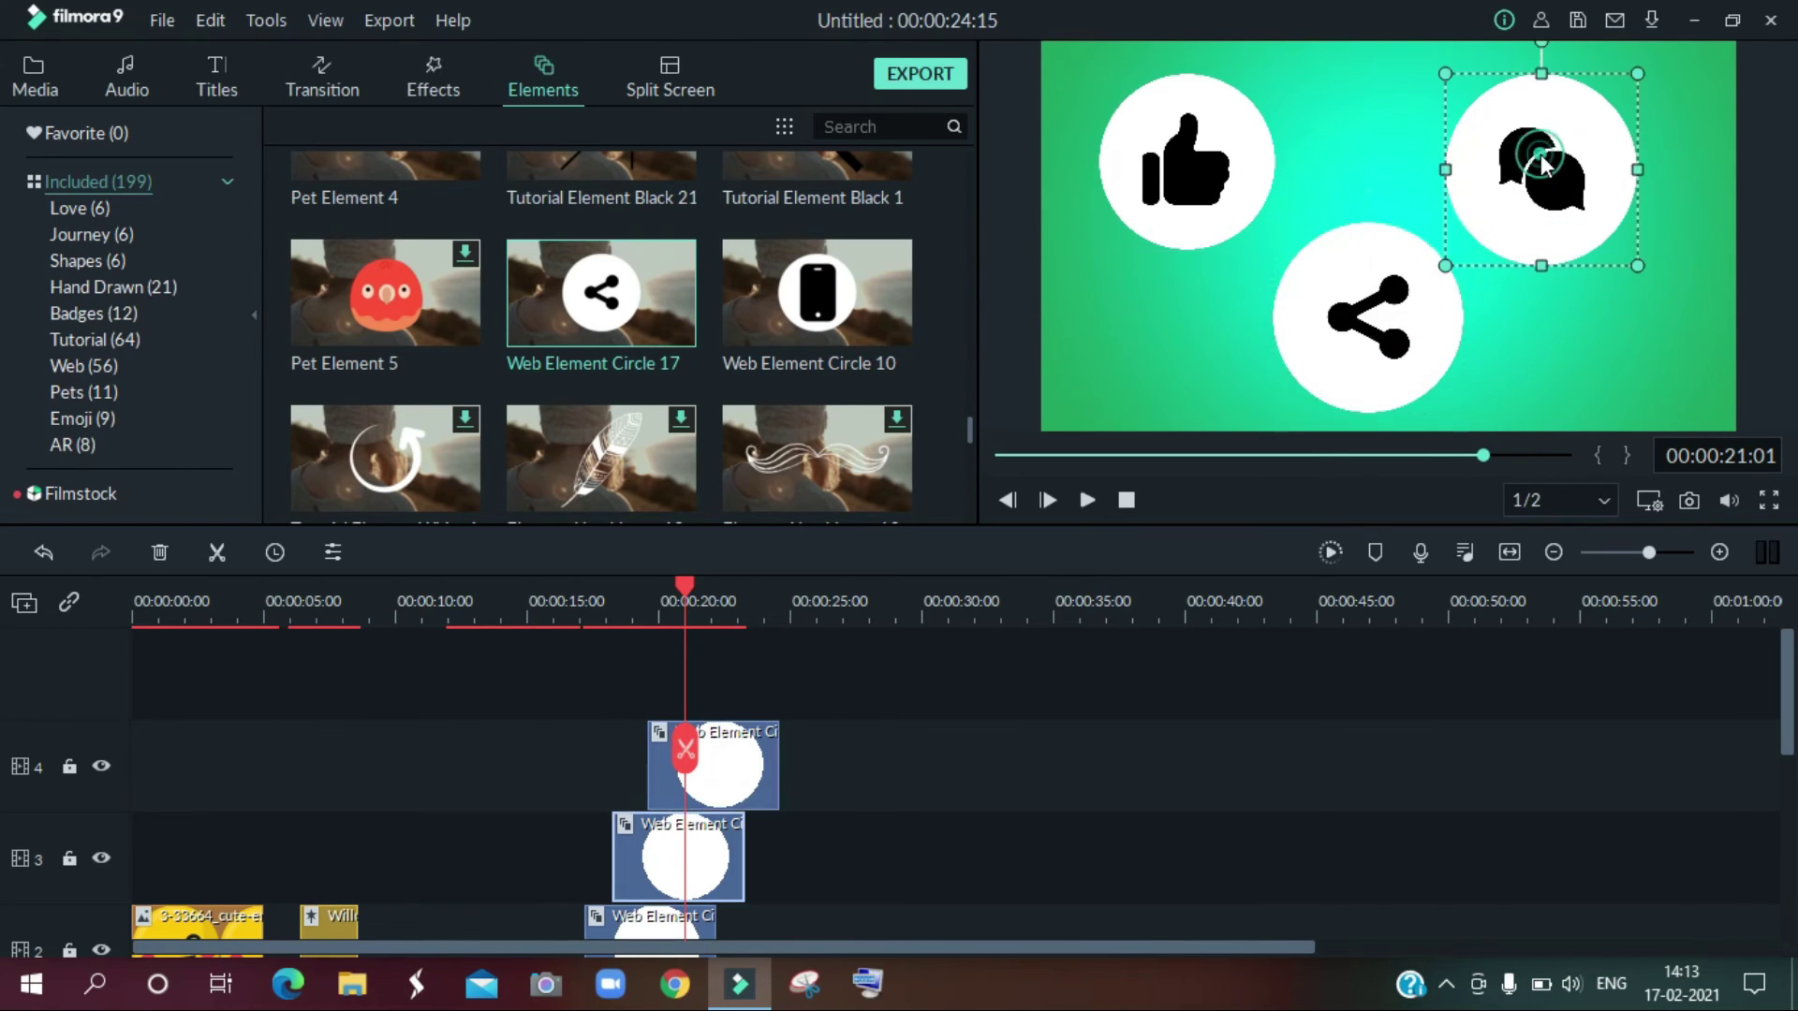
{"action": "mouse_move", "coordinate": [1552, 165]}
{"action": "left_mouse_down"}
{"action": "mouse_move", "coordinate": [1565, 145]}
{"action": "mouse_move", "coordinate": [1559, 174]}
{"action": "left_mouse_up"}
{"action": "left_click_drag", "start_coordinate": [1656, 268], "coordinate": [1643, 259]}
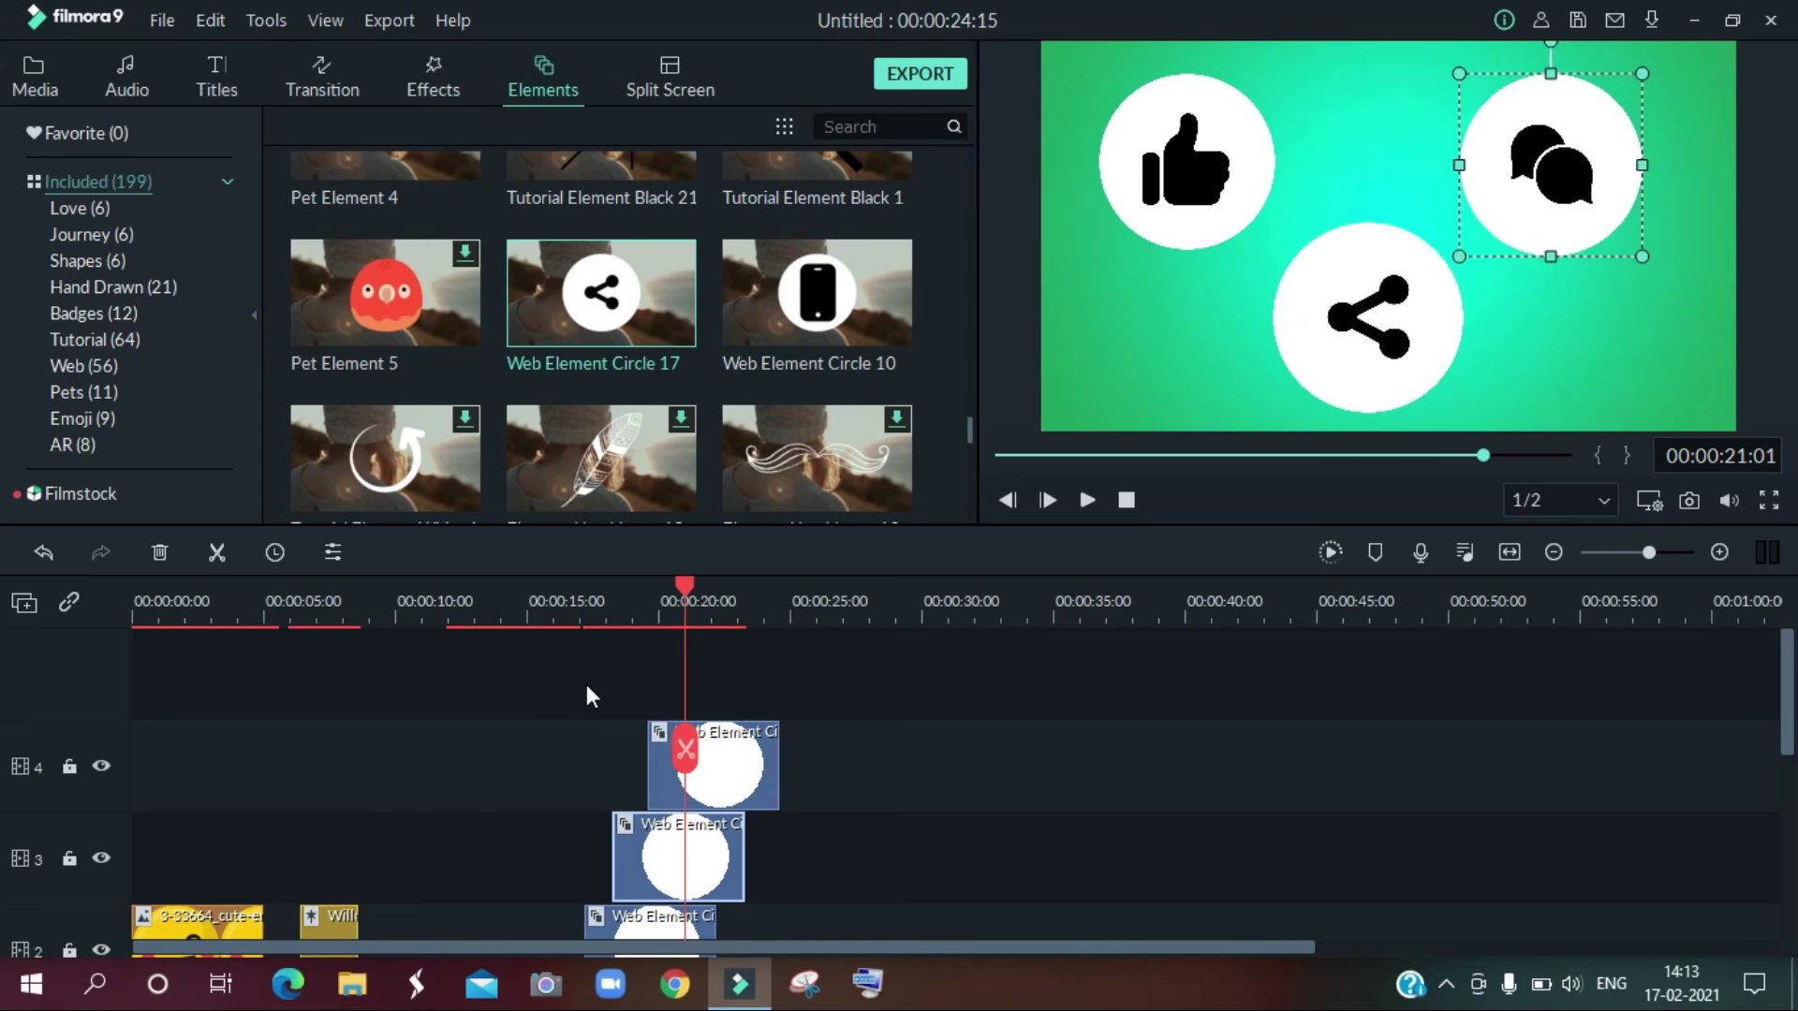
Step: Mute the background music clip on the first audio track
{"action": "left_click", "coordinate": [542, 602]}
{"action": "scroll", "coordinate": [691, 707], "scroll_direction": "down", "scroll_amount": 2}
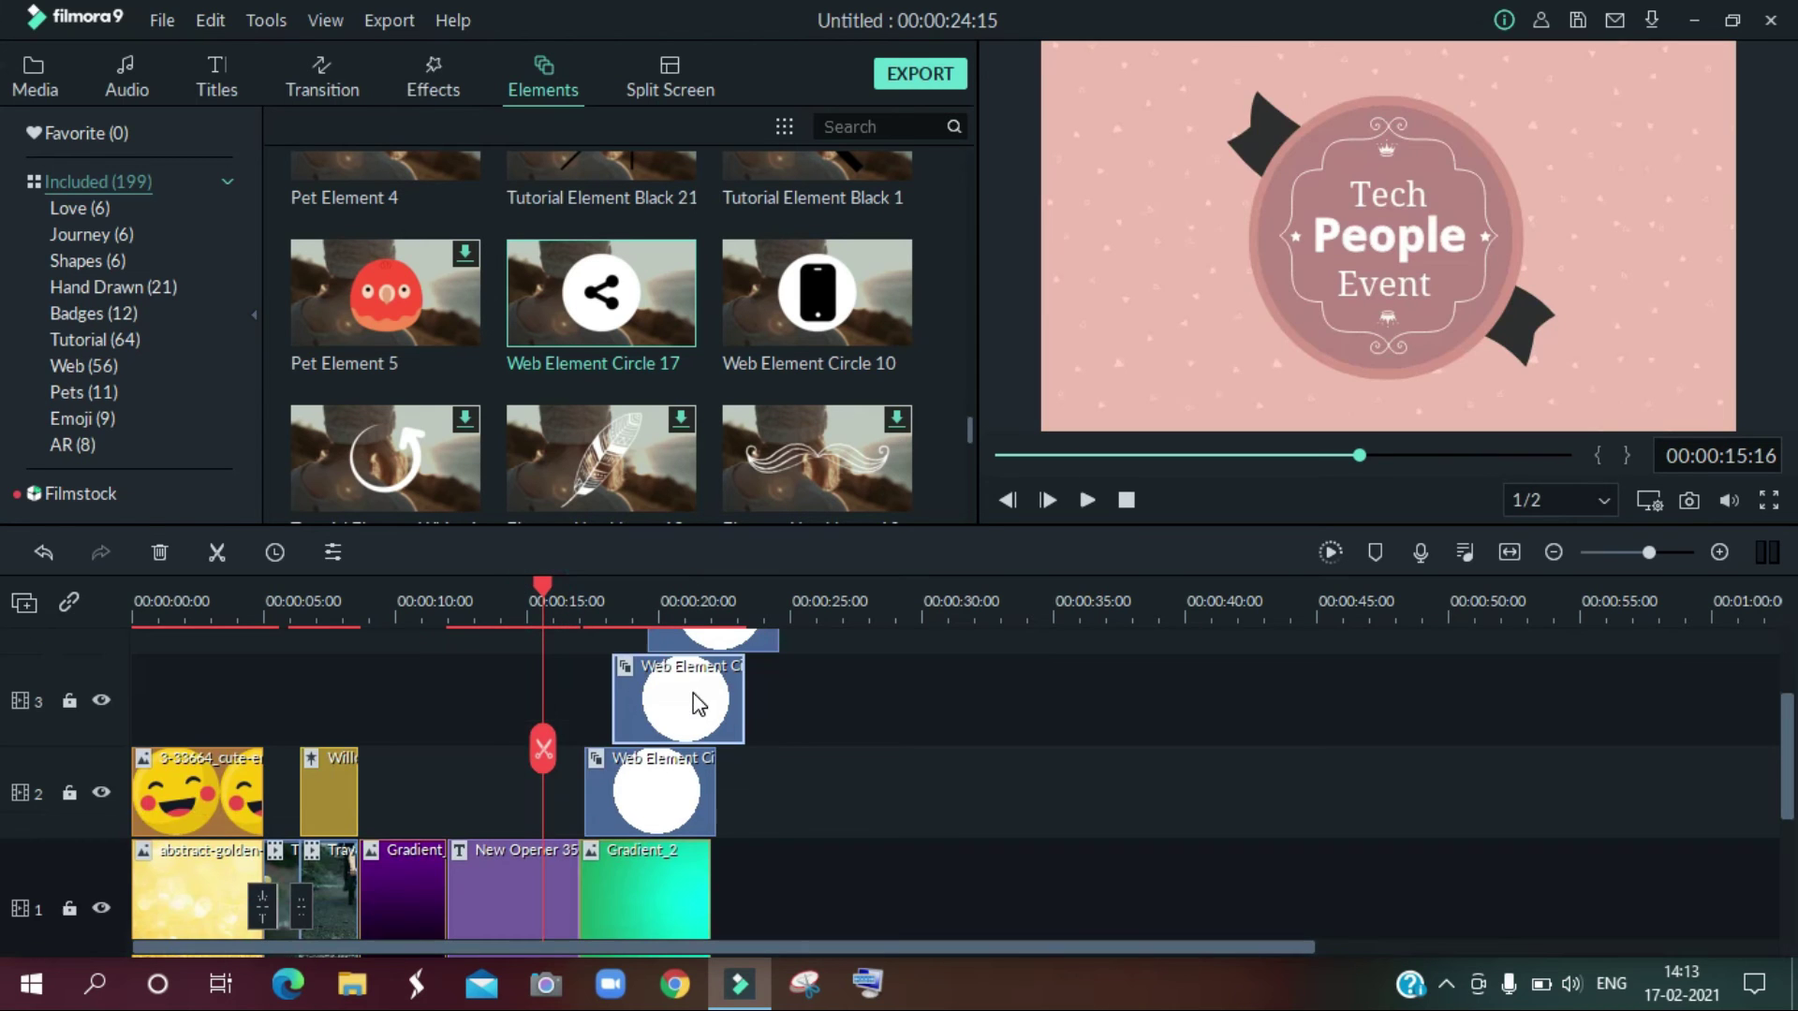
{"action": "scroll", "coordinate": [548, 828], "scroll_direction": "down", "scroll_amount": 3}
{"action": "right_click", "coordinate": [459, 811]}
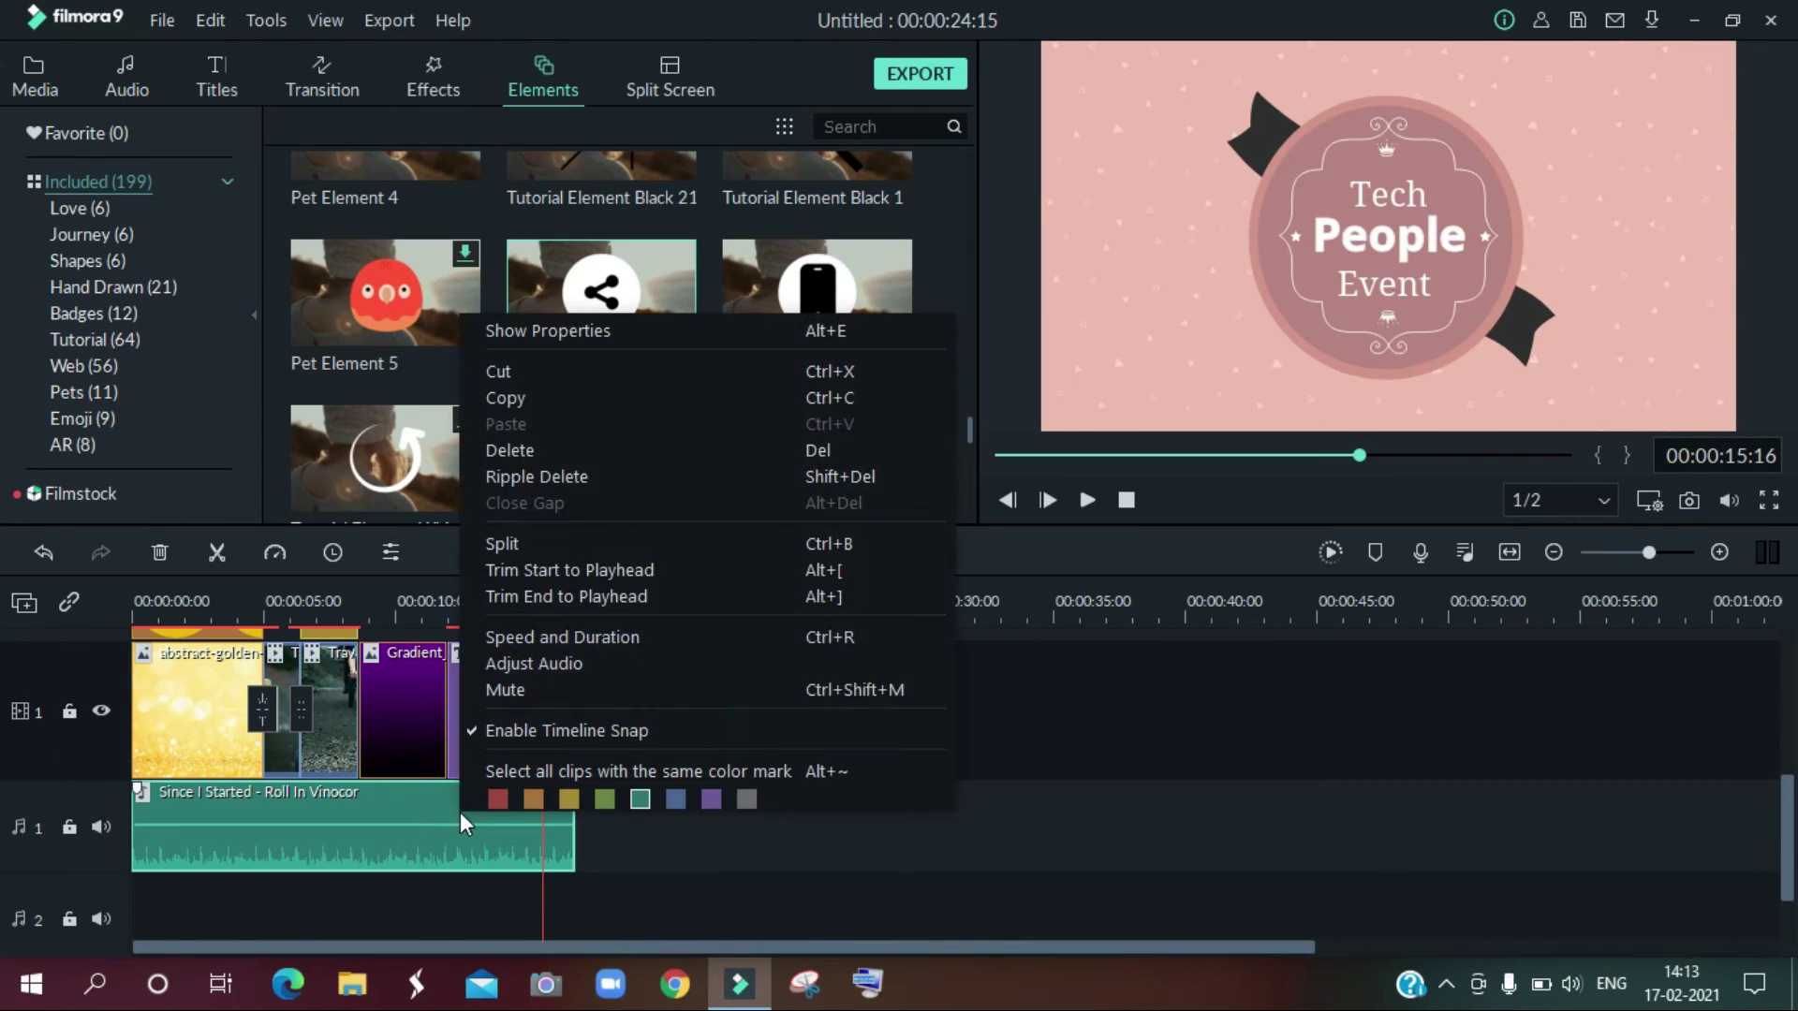
{"action": "left_click", "coordinate": [516, 692]}
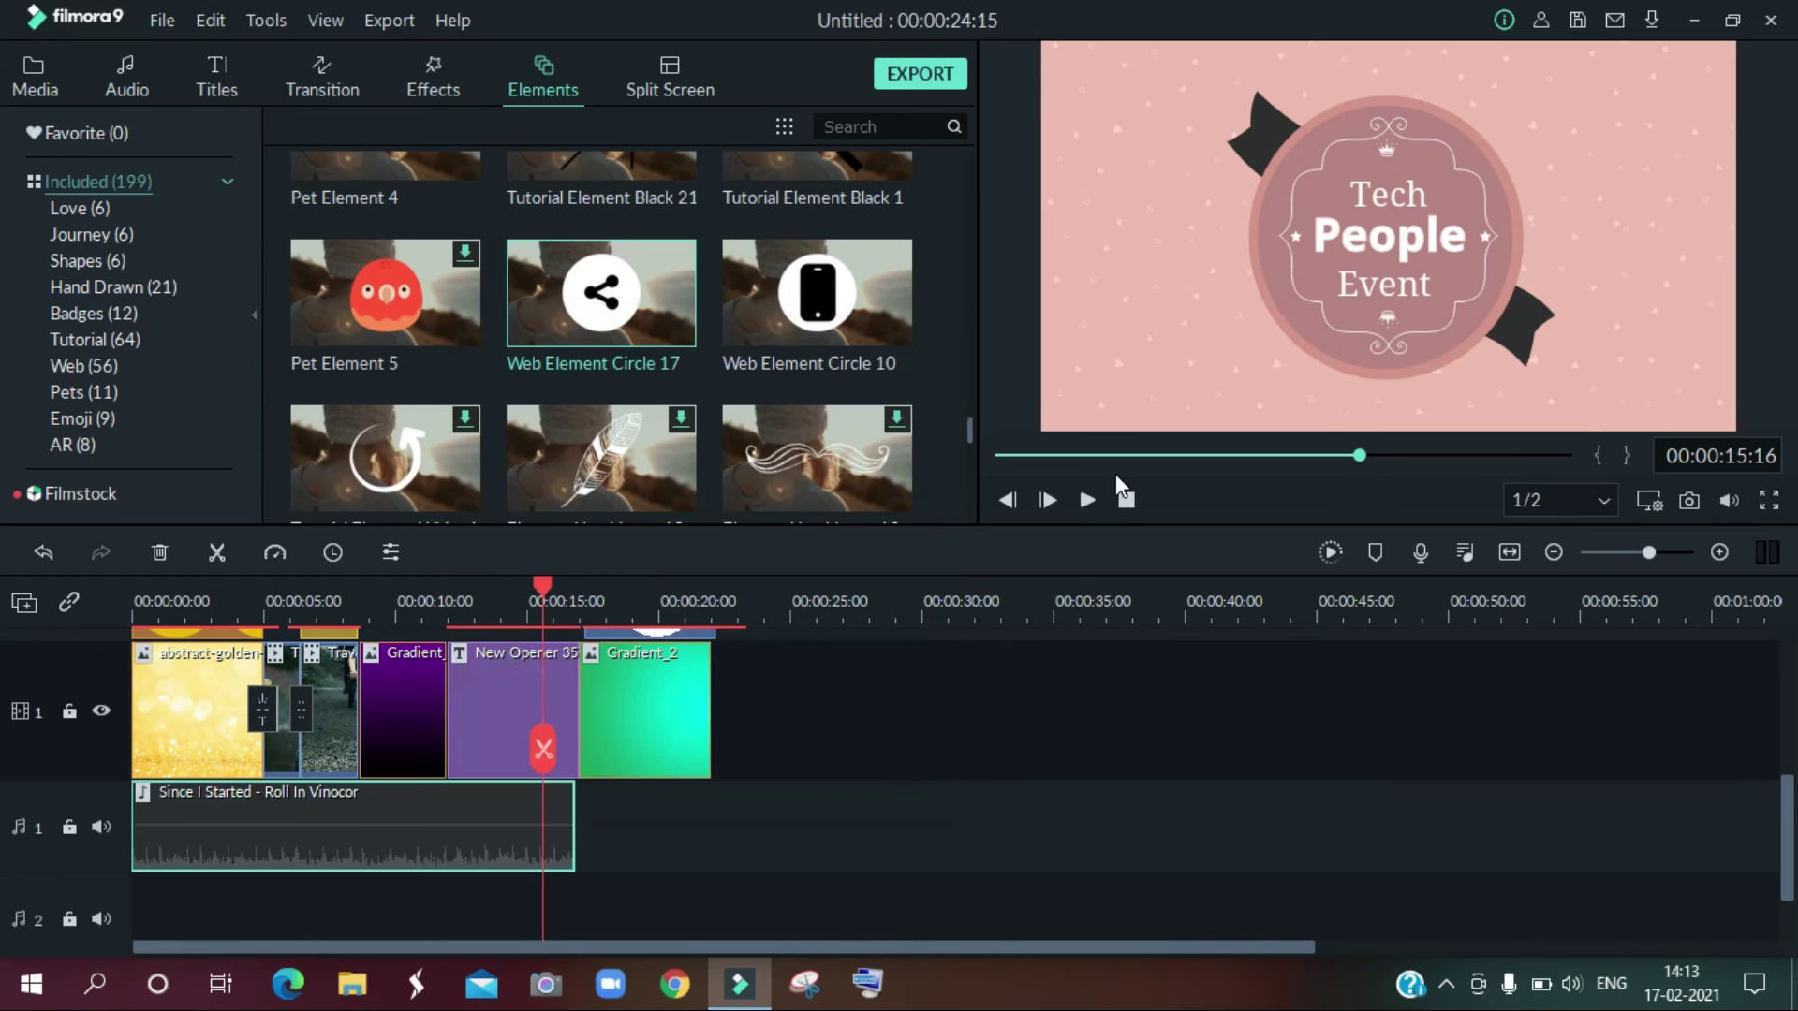
Step: Play the video's ending from 00:00:15:16 to check how the three circle elements appear
{"action": "left_click", "coordinate": [1086, 500]}
{"action": "scroll", "coordinate": [1077, 633], "scroll_direction": "up", "scroll_amount": 1}
{"action": "scroll", "coordinate": [1077, 633], "scroll_direction": "up", "scroll_amount": 1}
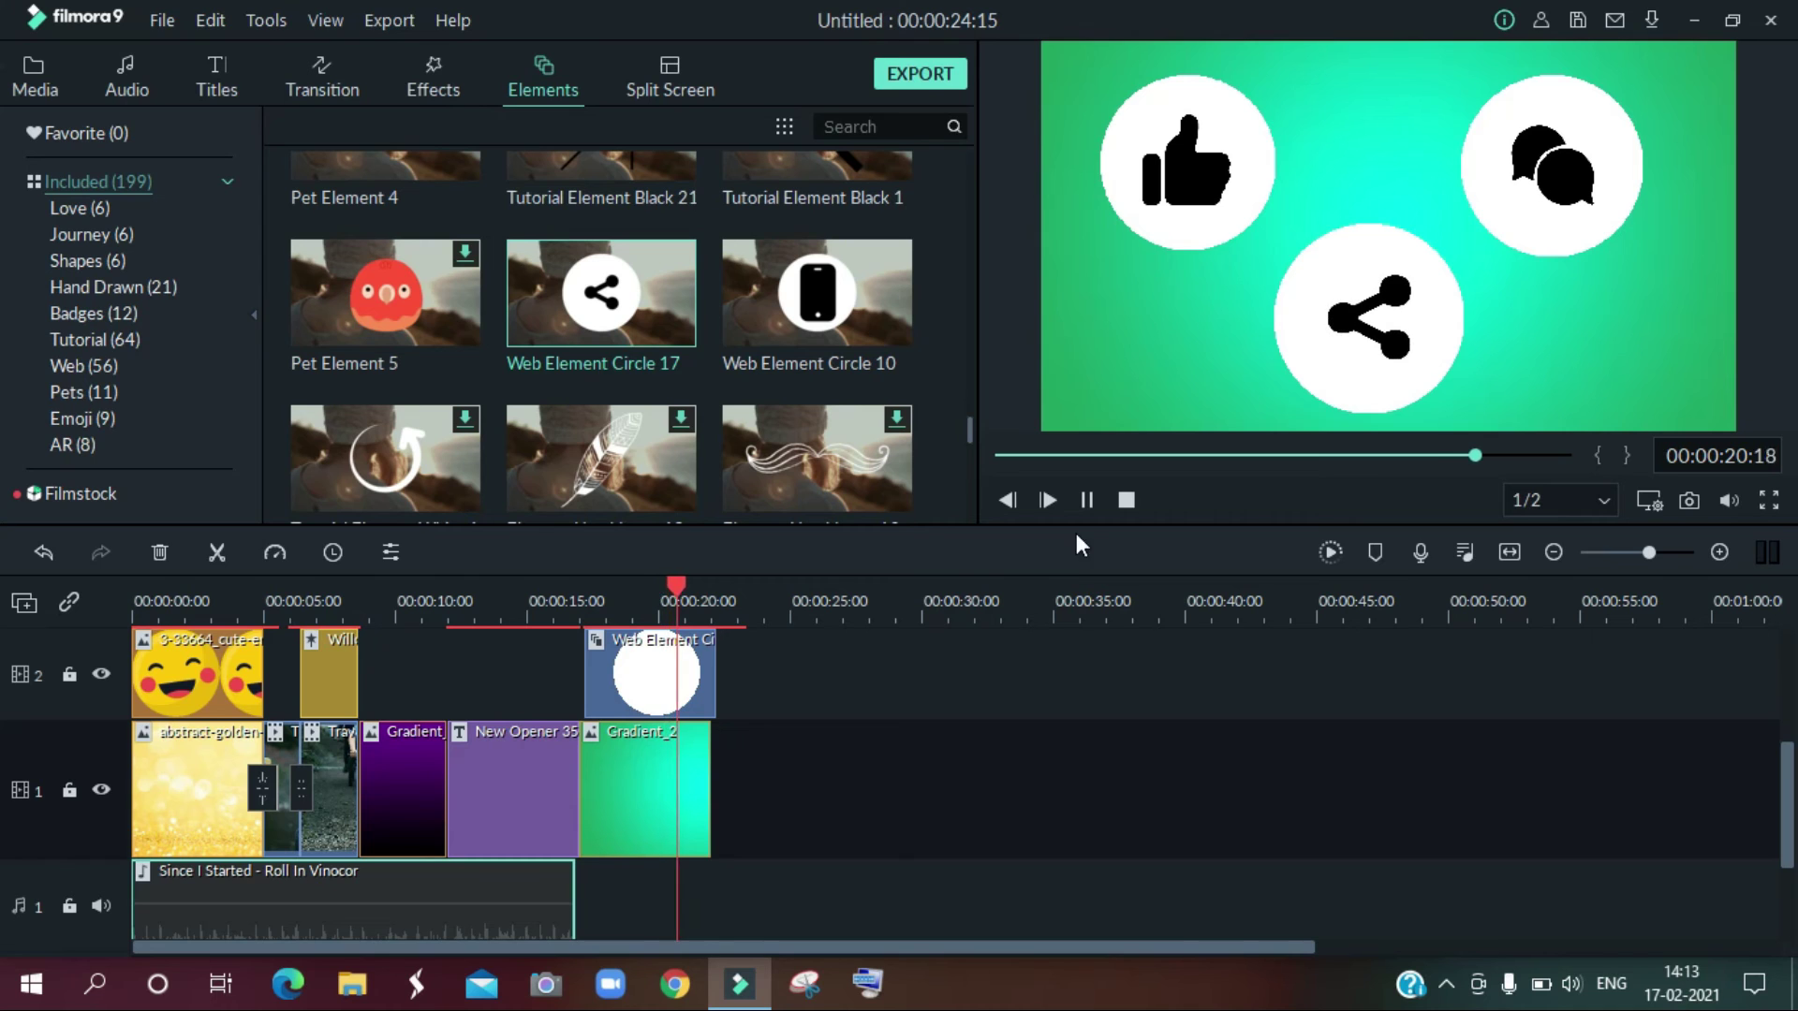
{"action": "left_click", "coordinate": [1088, 502]}
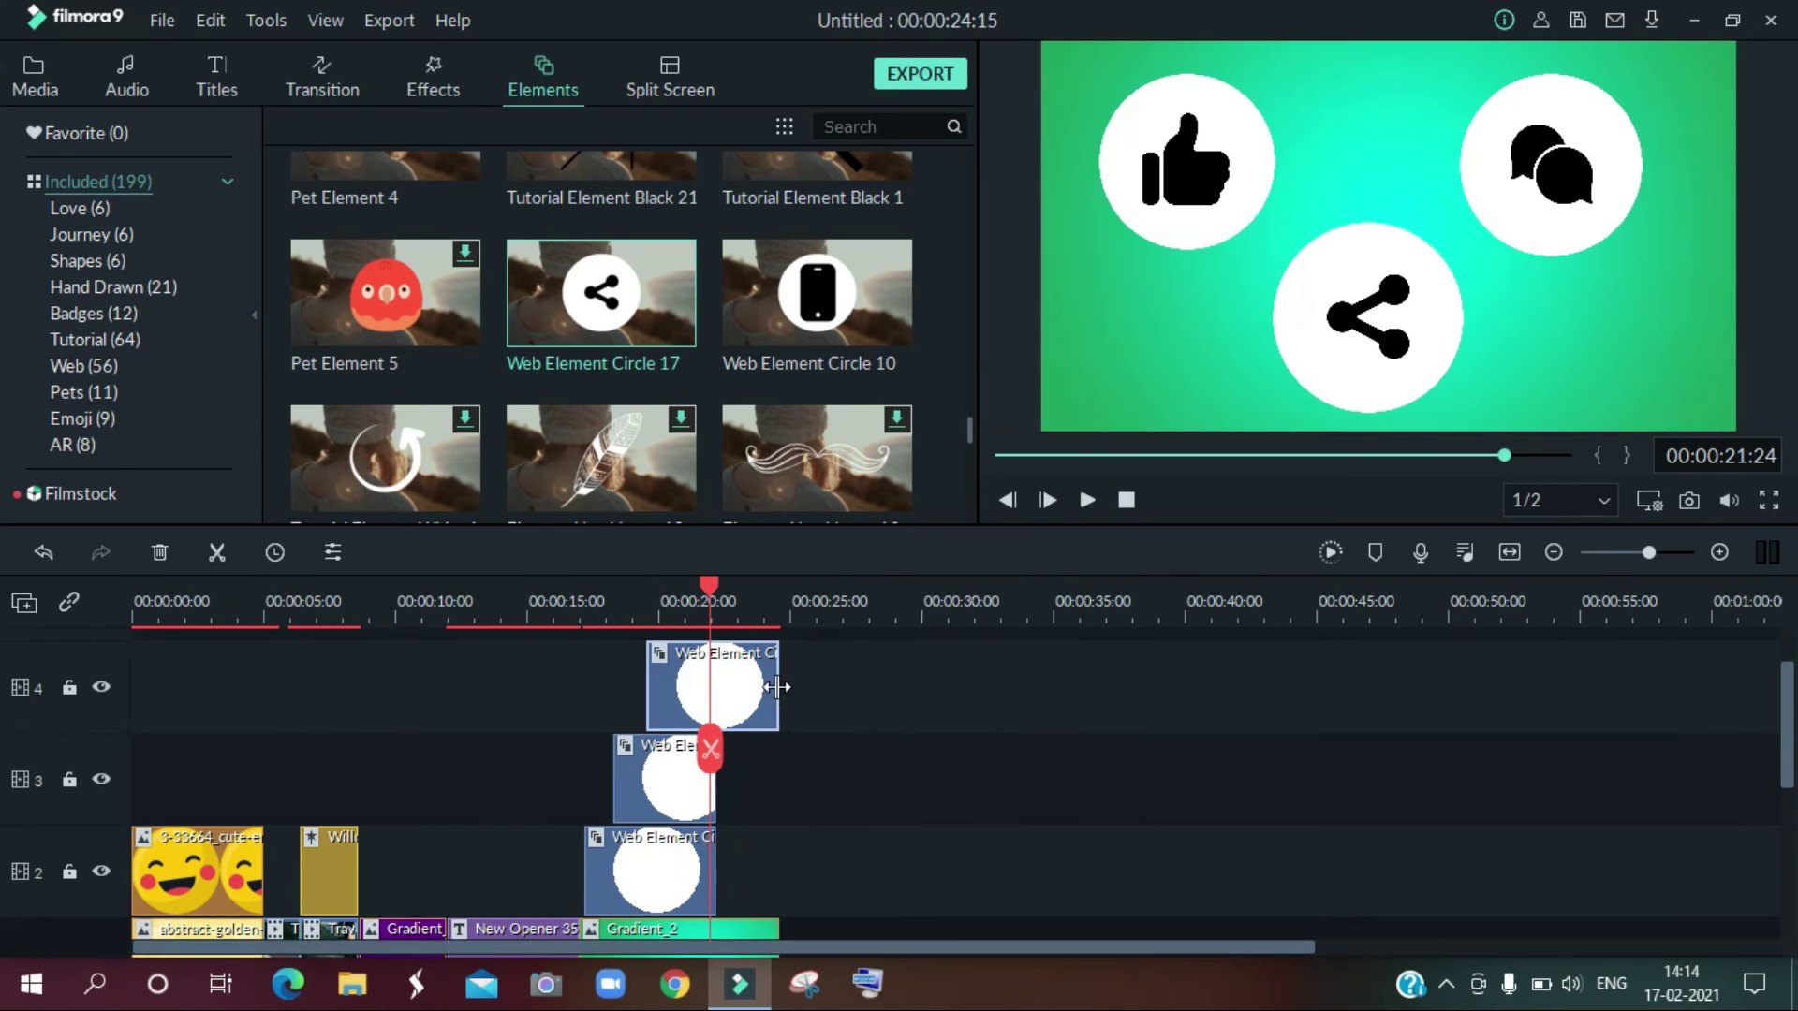
Step: Trim the share circle on track 4 and the Gradient_2 background so both end level with the other circle elements
{"action": "left_click_drag", "start_coordinate": [777, 688], "coordinate": [729, 702]}
{"action": "scroll", "coordinate": [726, 689], "scroll_direction": "down", "scroll_amount": 2}
{"action": "left_click", "coordinate": [781, 863]}
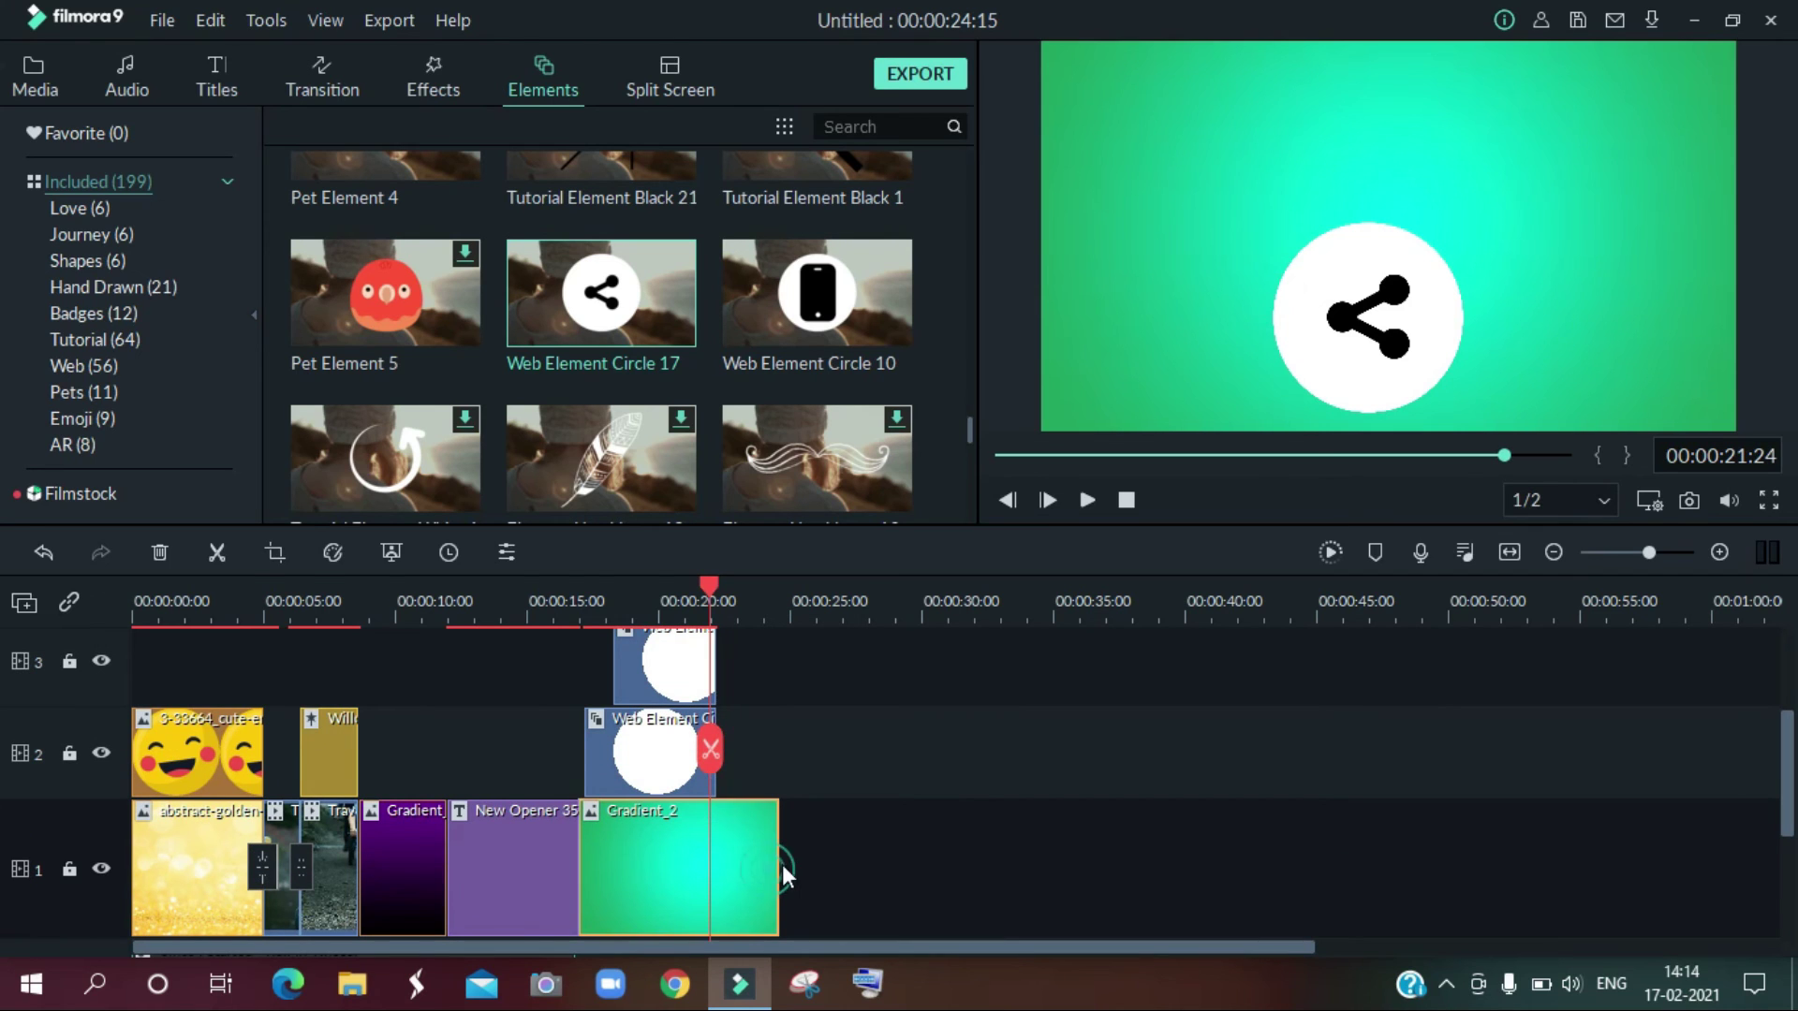
{"action": "left_click_drag", "start_coordinate": [754, 859], "coordinate": [714, 858]}
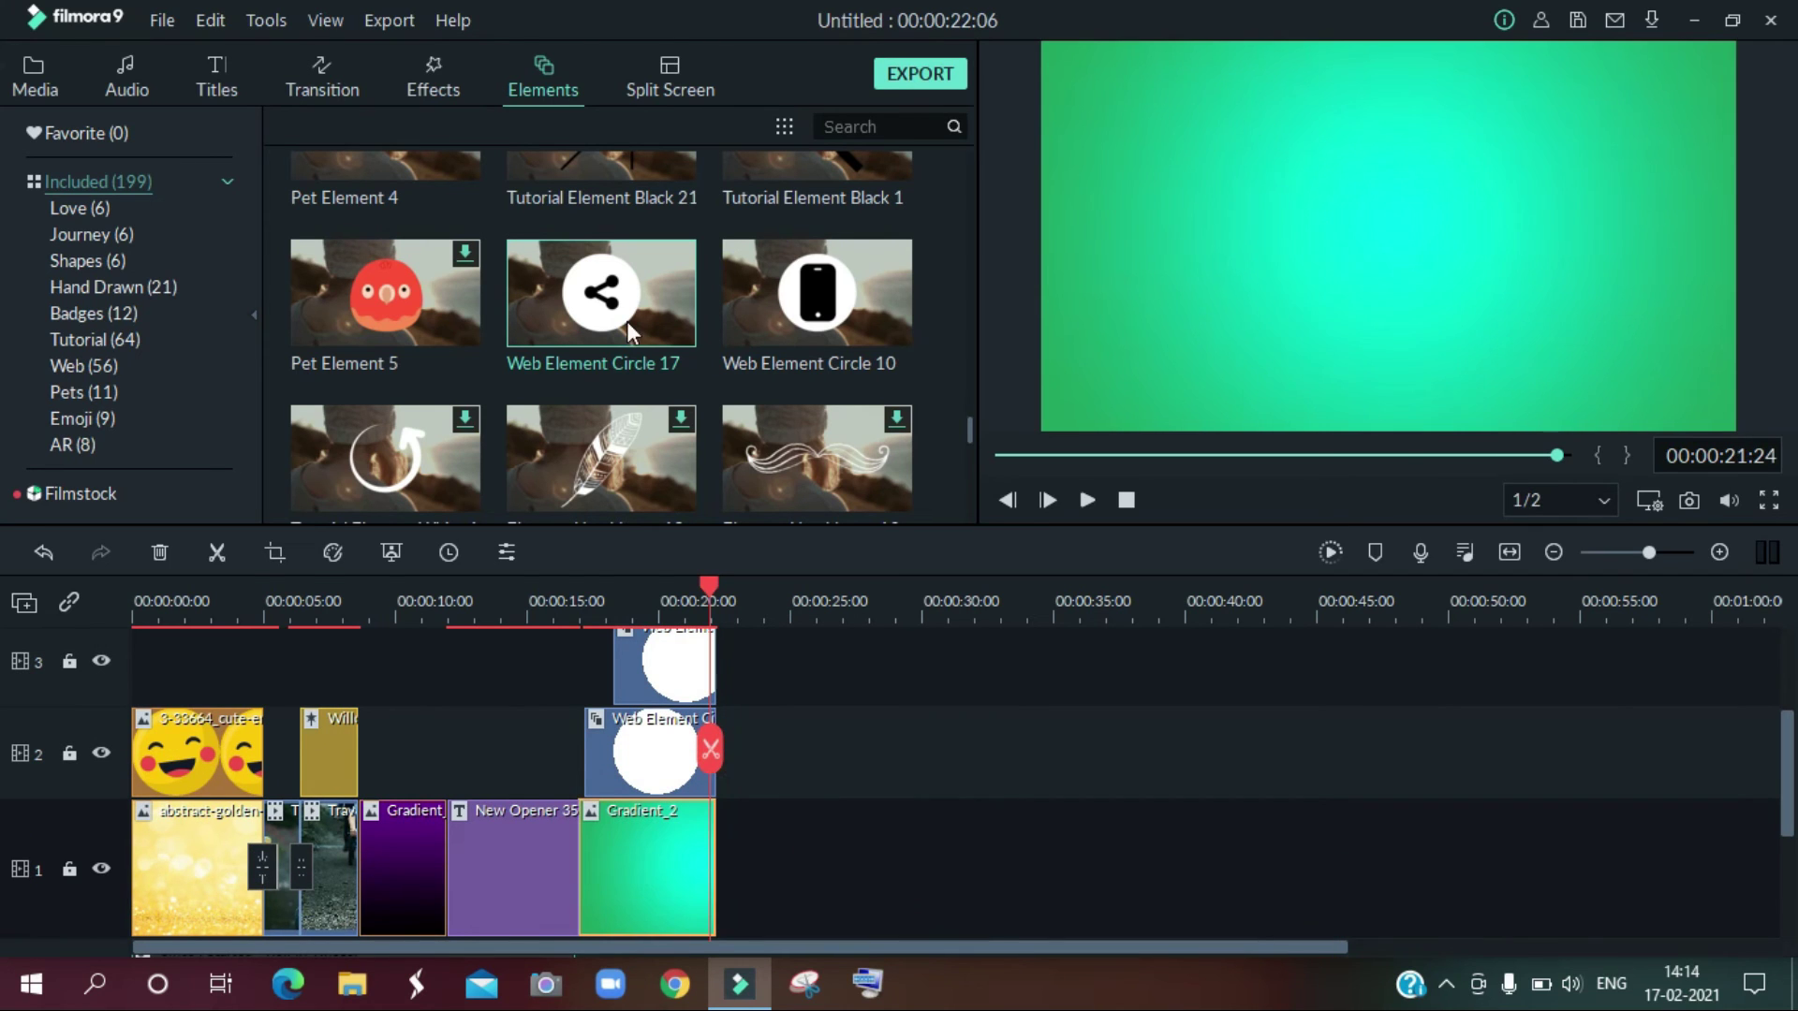
Step: Add the two-part diagonal split screen on video track 2 above the purple gradient clip, trimmed to that clip's length
{"action": "left_click", "coordinate": [670, 77]}
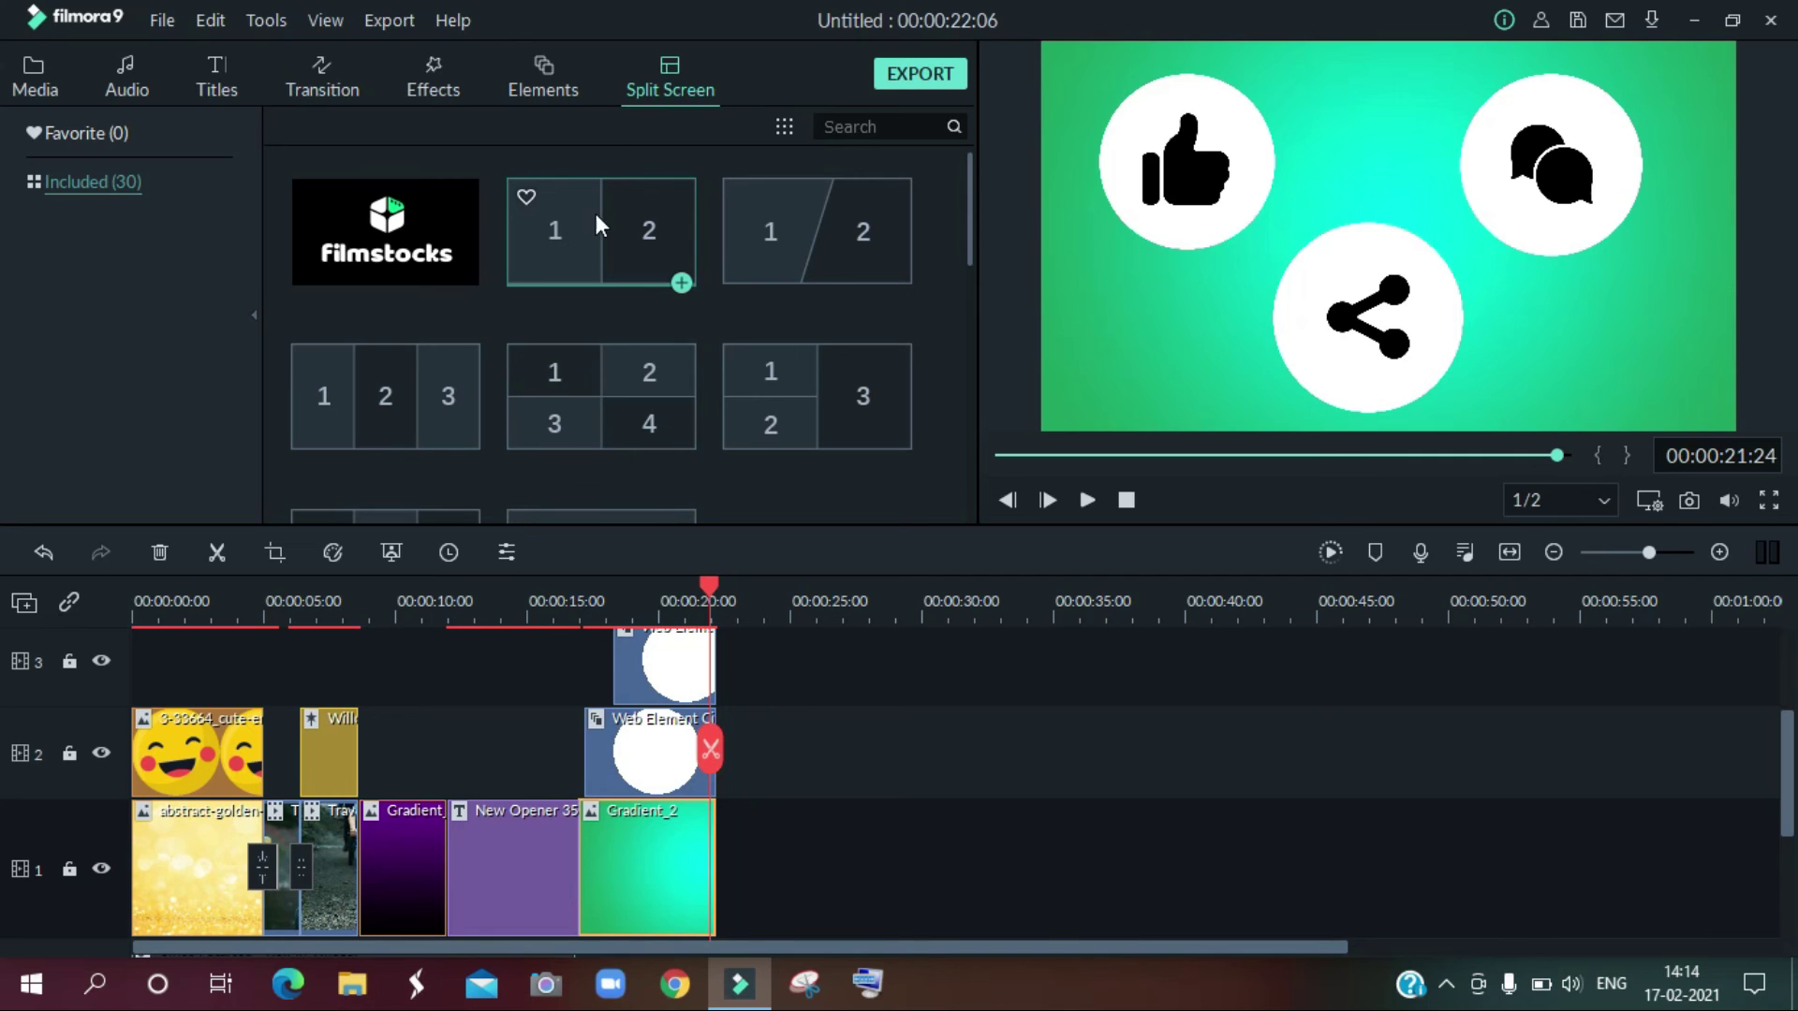
{"action": "left_click_drag", "start_coordinate": [399, 734], "coordinate": [447, 807]}
{"action": "left_click_drag", "start_coordinate": [489, 736], "coordinate": [446, 736]}
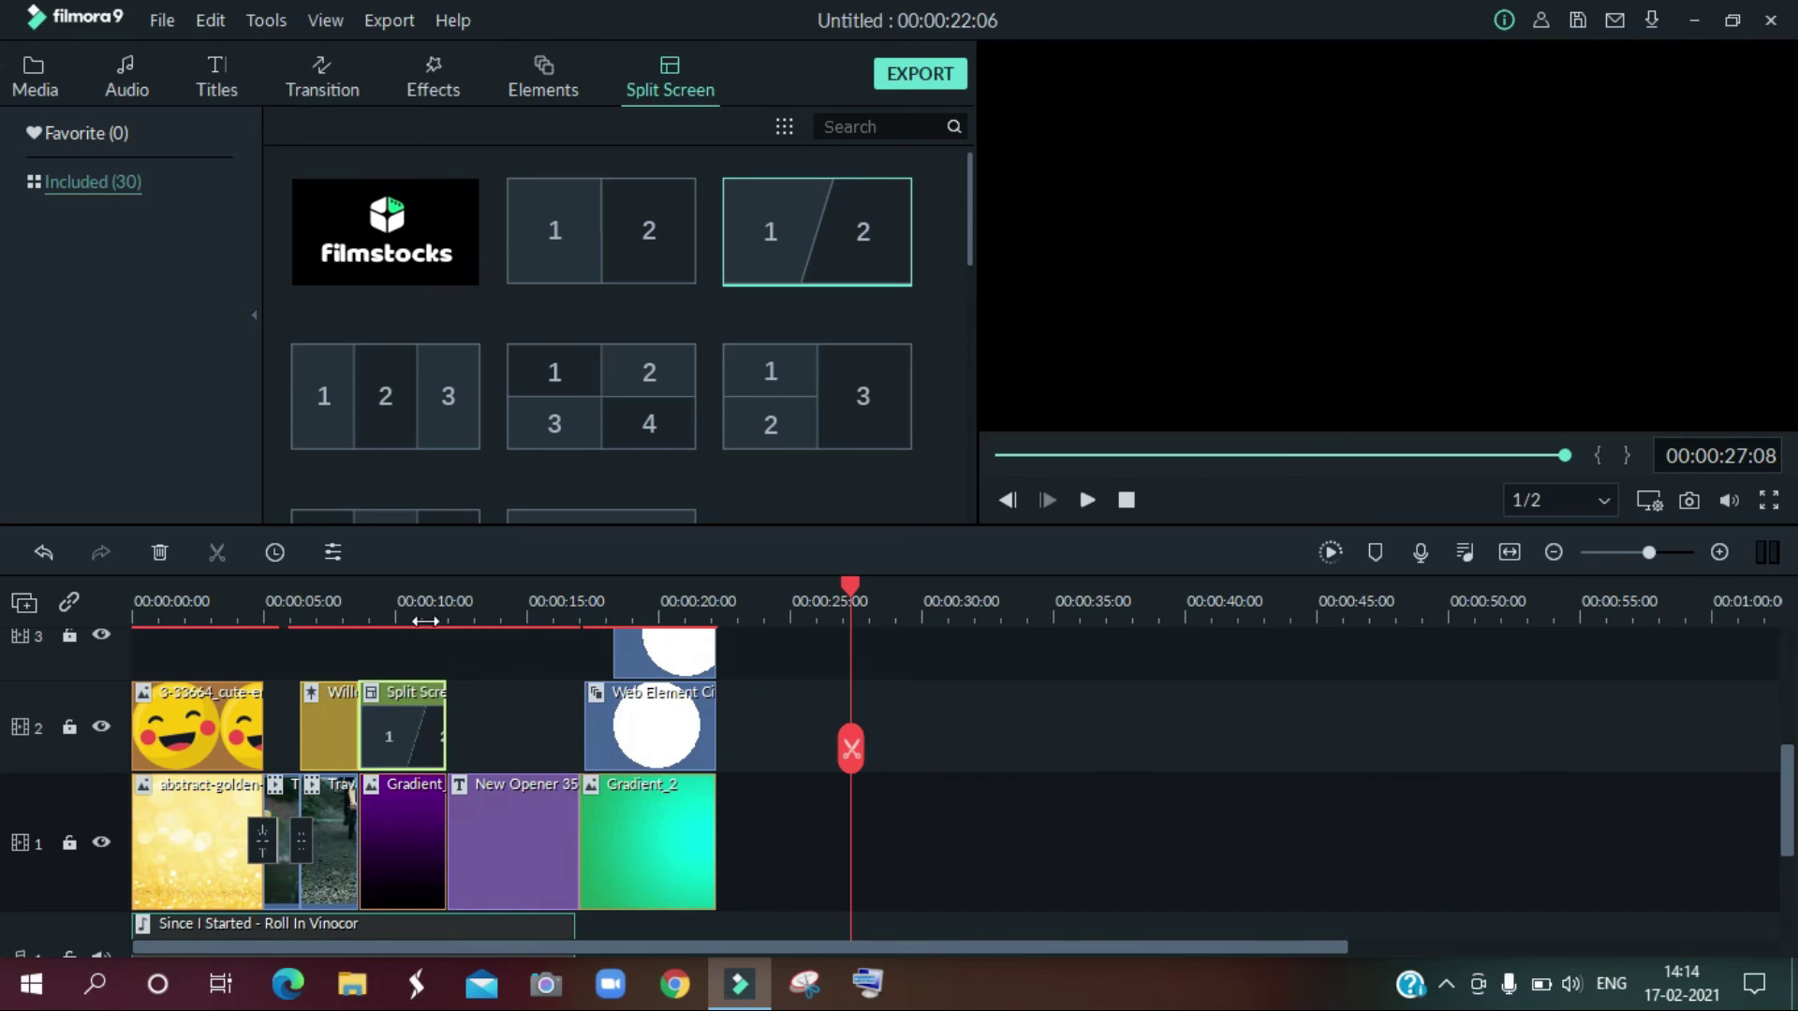
Step: Open the split screen for editing at 00:00:10:01 and import the emoticon-with-cool-shades and hugging-heart images from the Desktop's yt pic folder
{"action": "left_click", "coordinate": [394, 604]}
{"action": "left_click", "coordinate": [417, 721]}
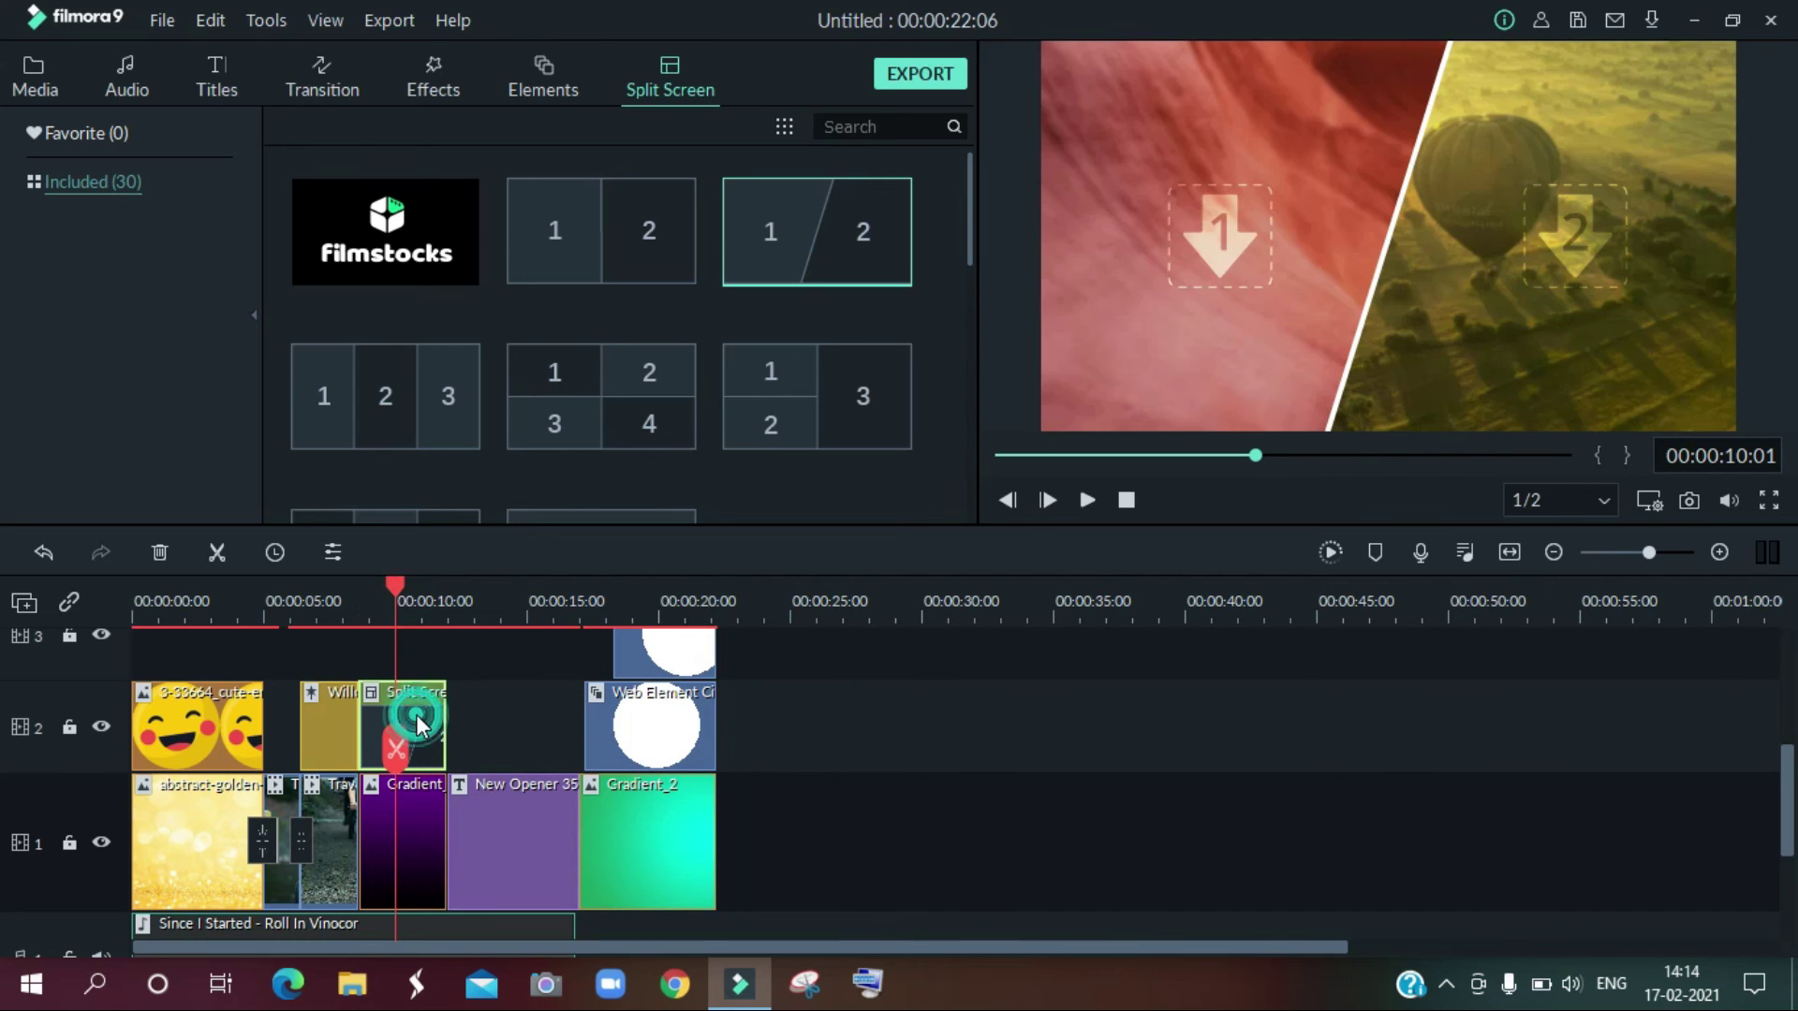
{"action": "left_click", "coordinate": [1258, 228]}
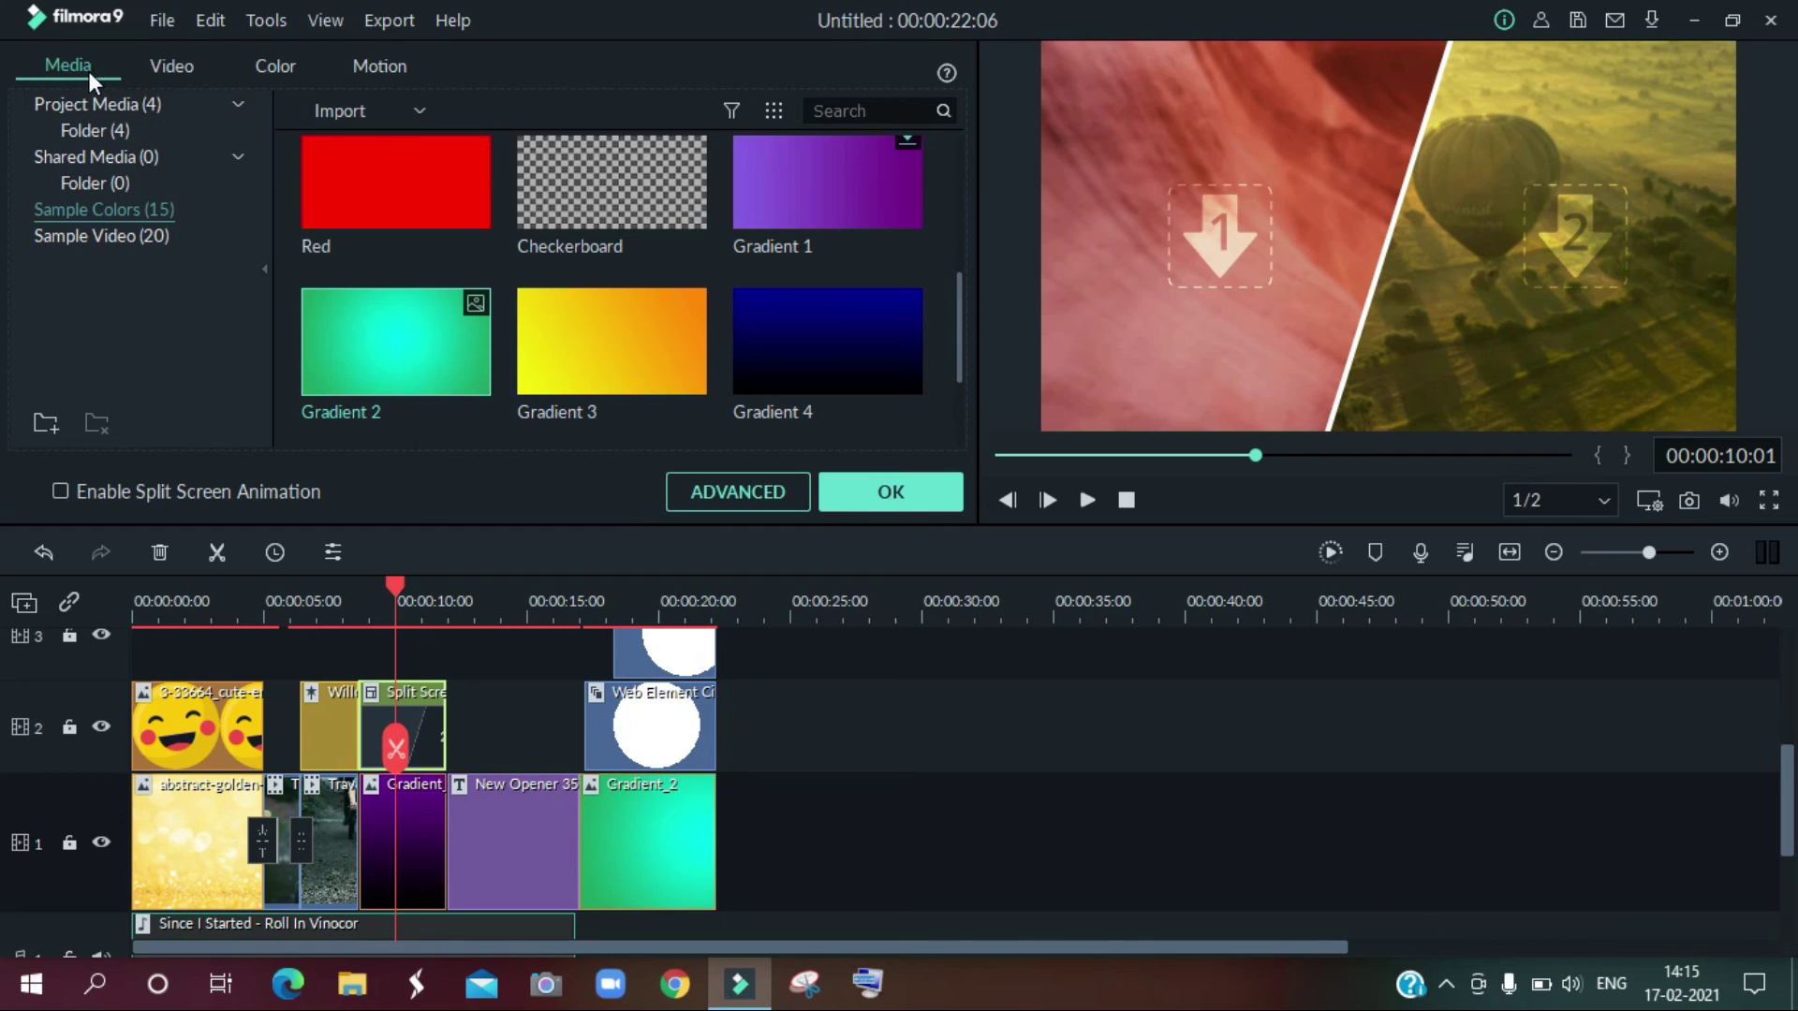
{"action": "left_click", "coordinate": [117, 104]}
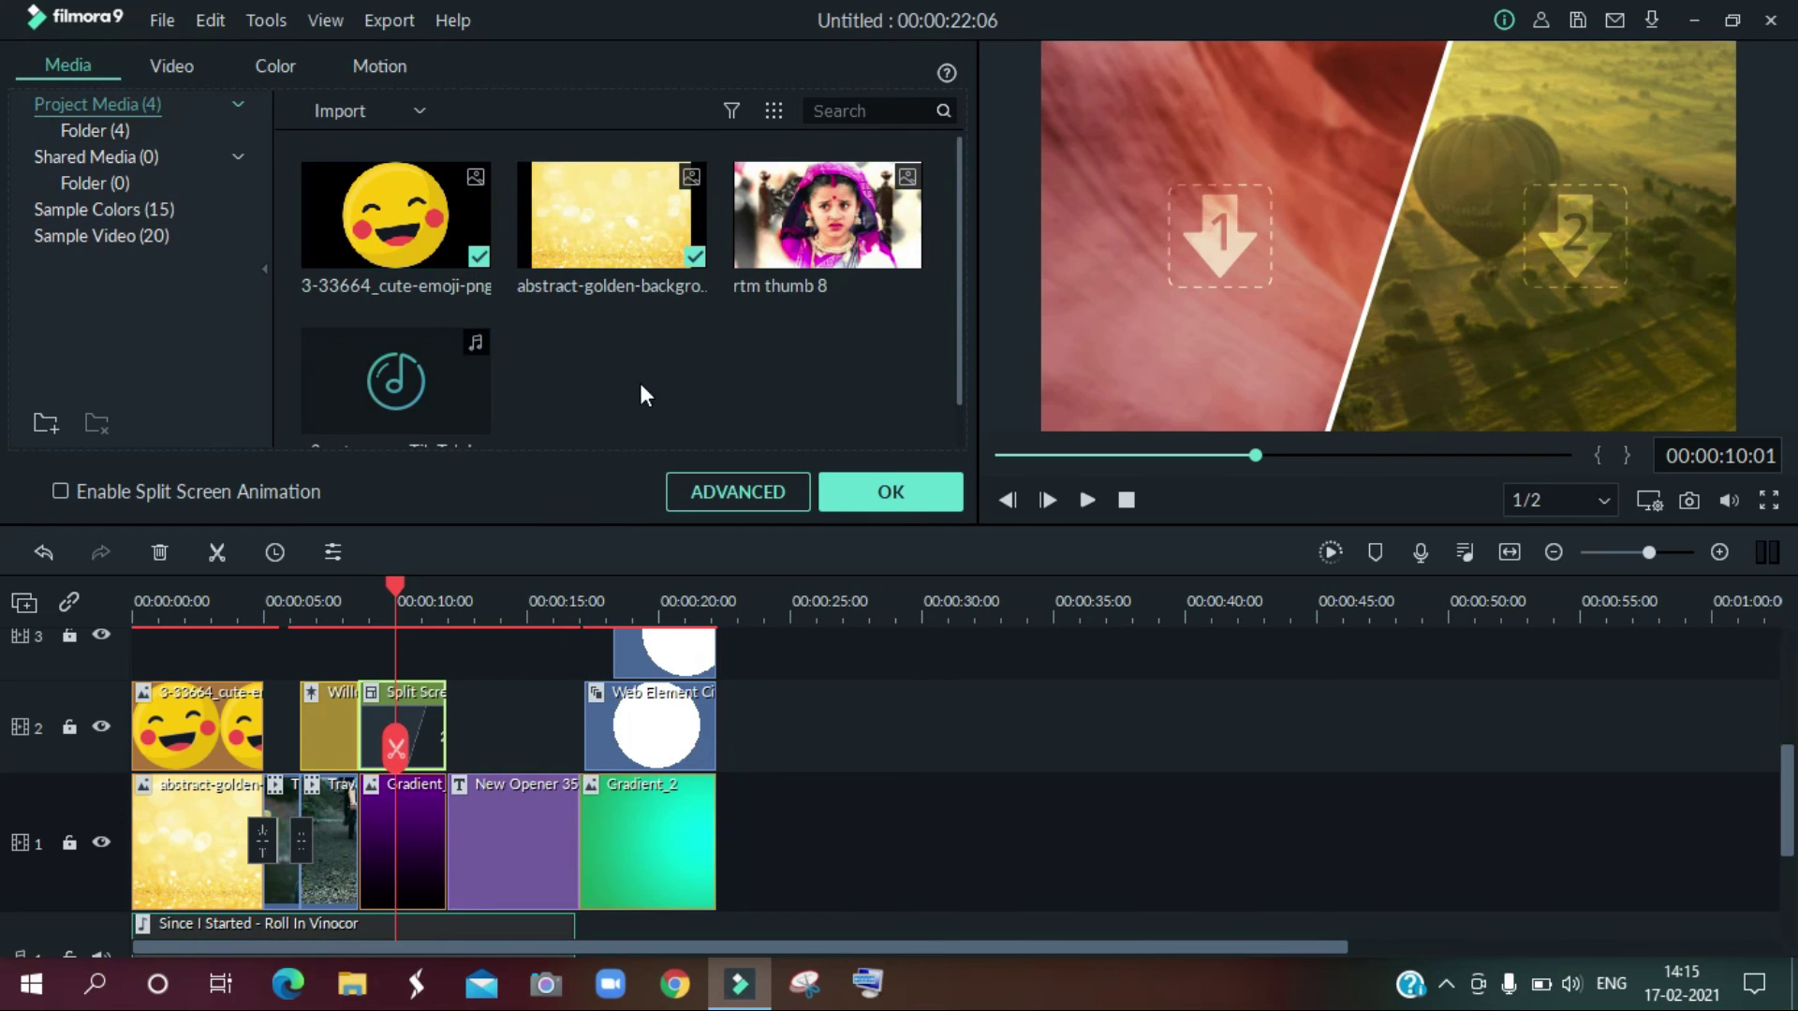
{"action": "left_click", "coordinate": [346, 116]}
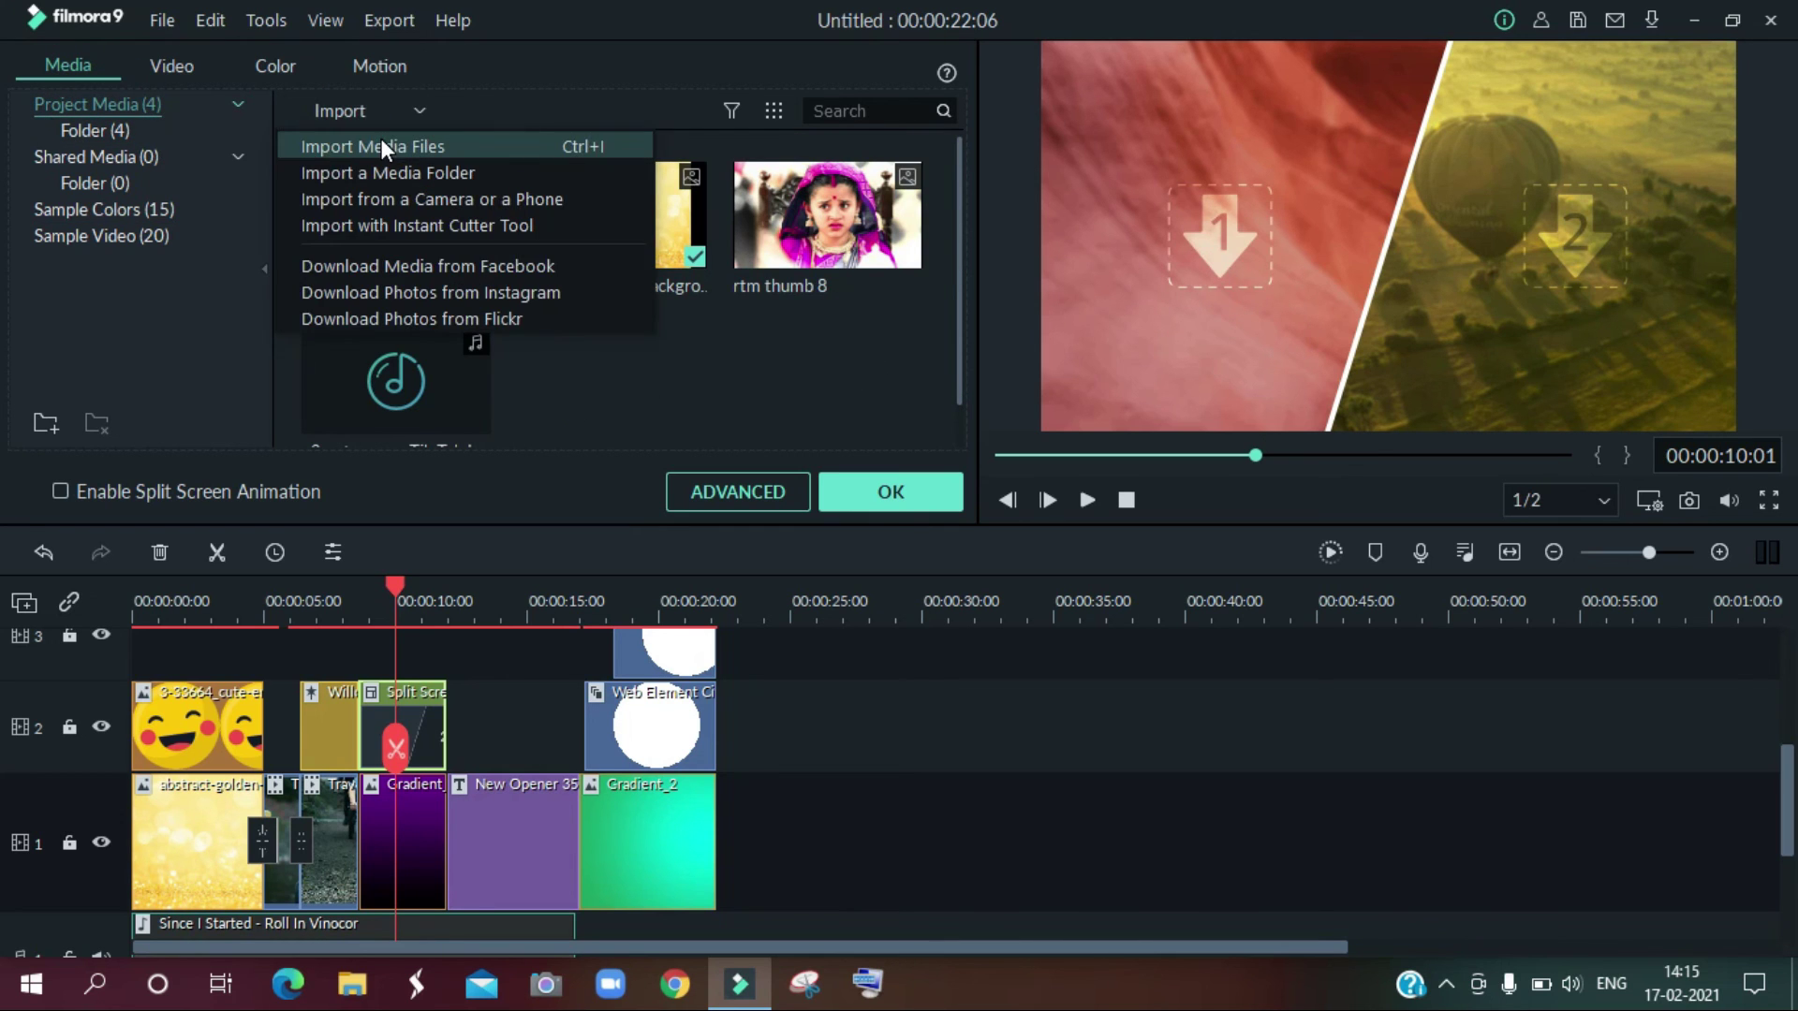
{"action": "left_click", "coordinate": [380, 140]}
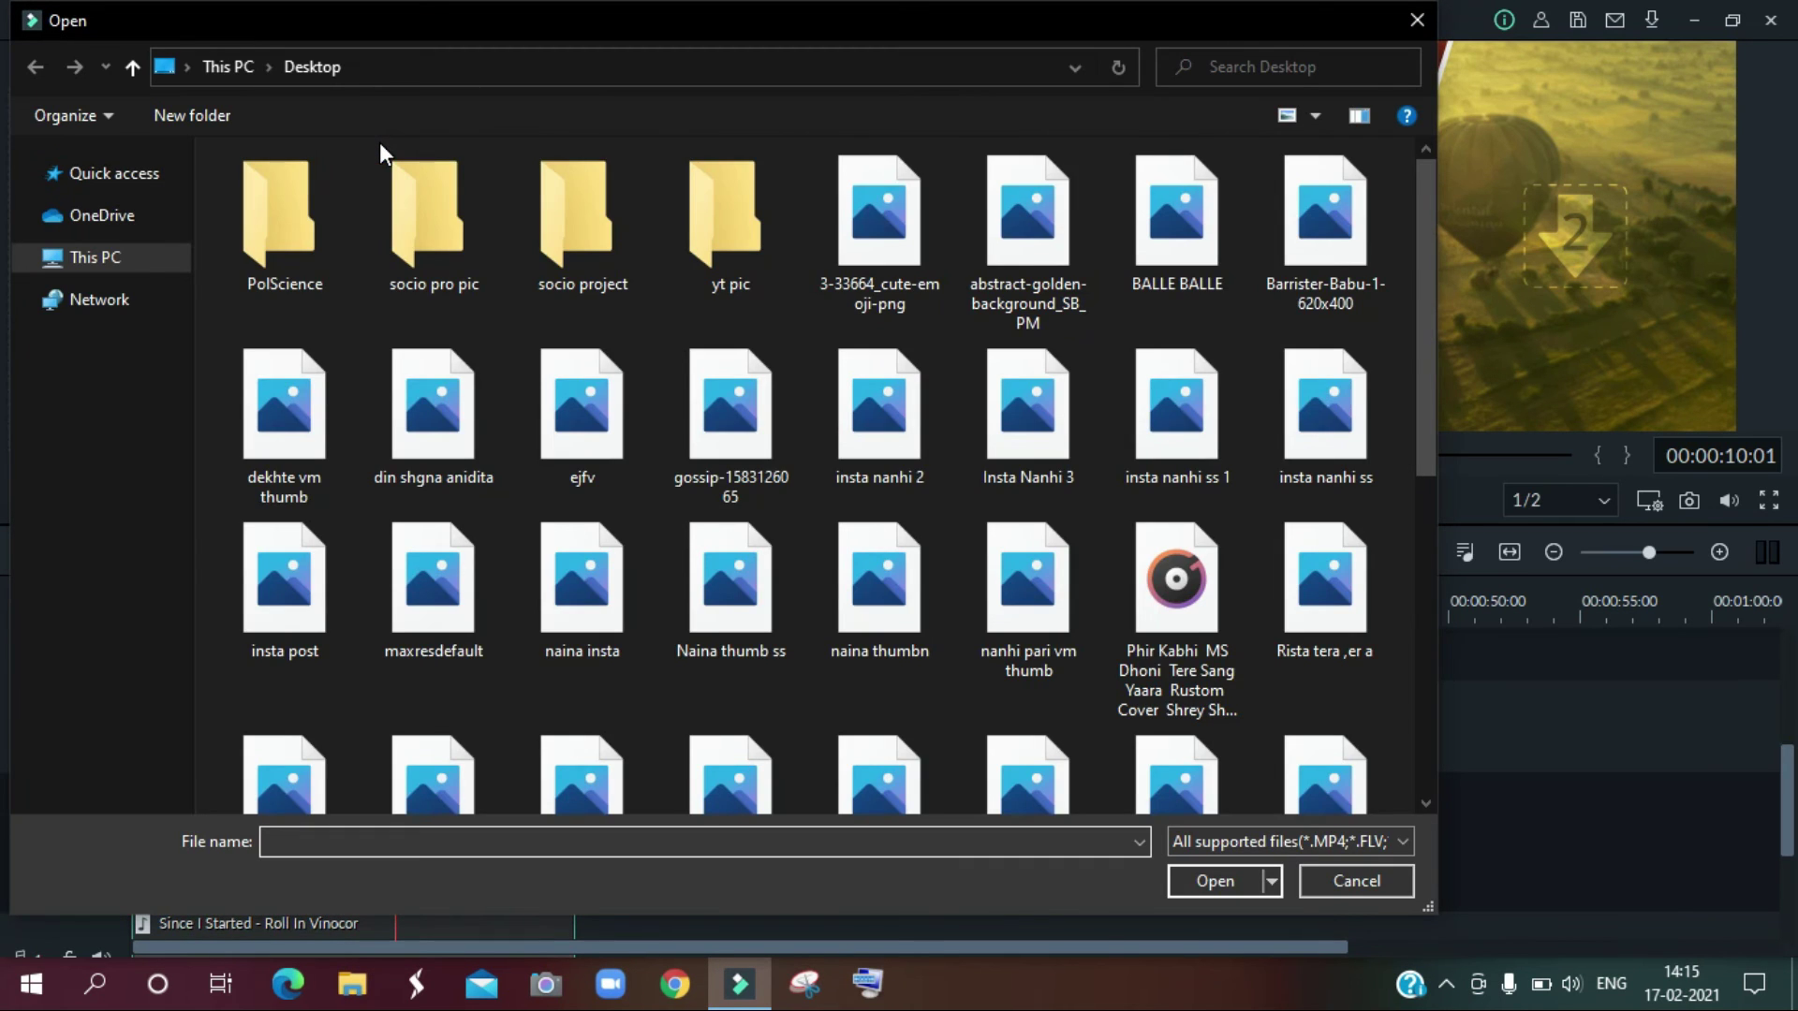
{"action": "double_click", "coordinate": [724, 215]}
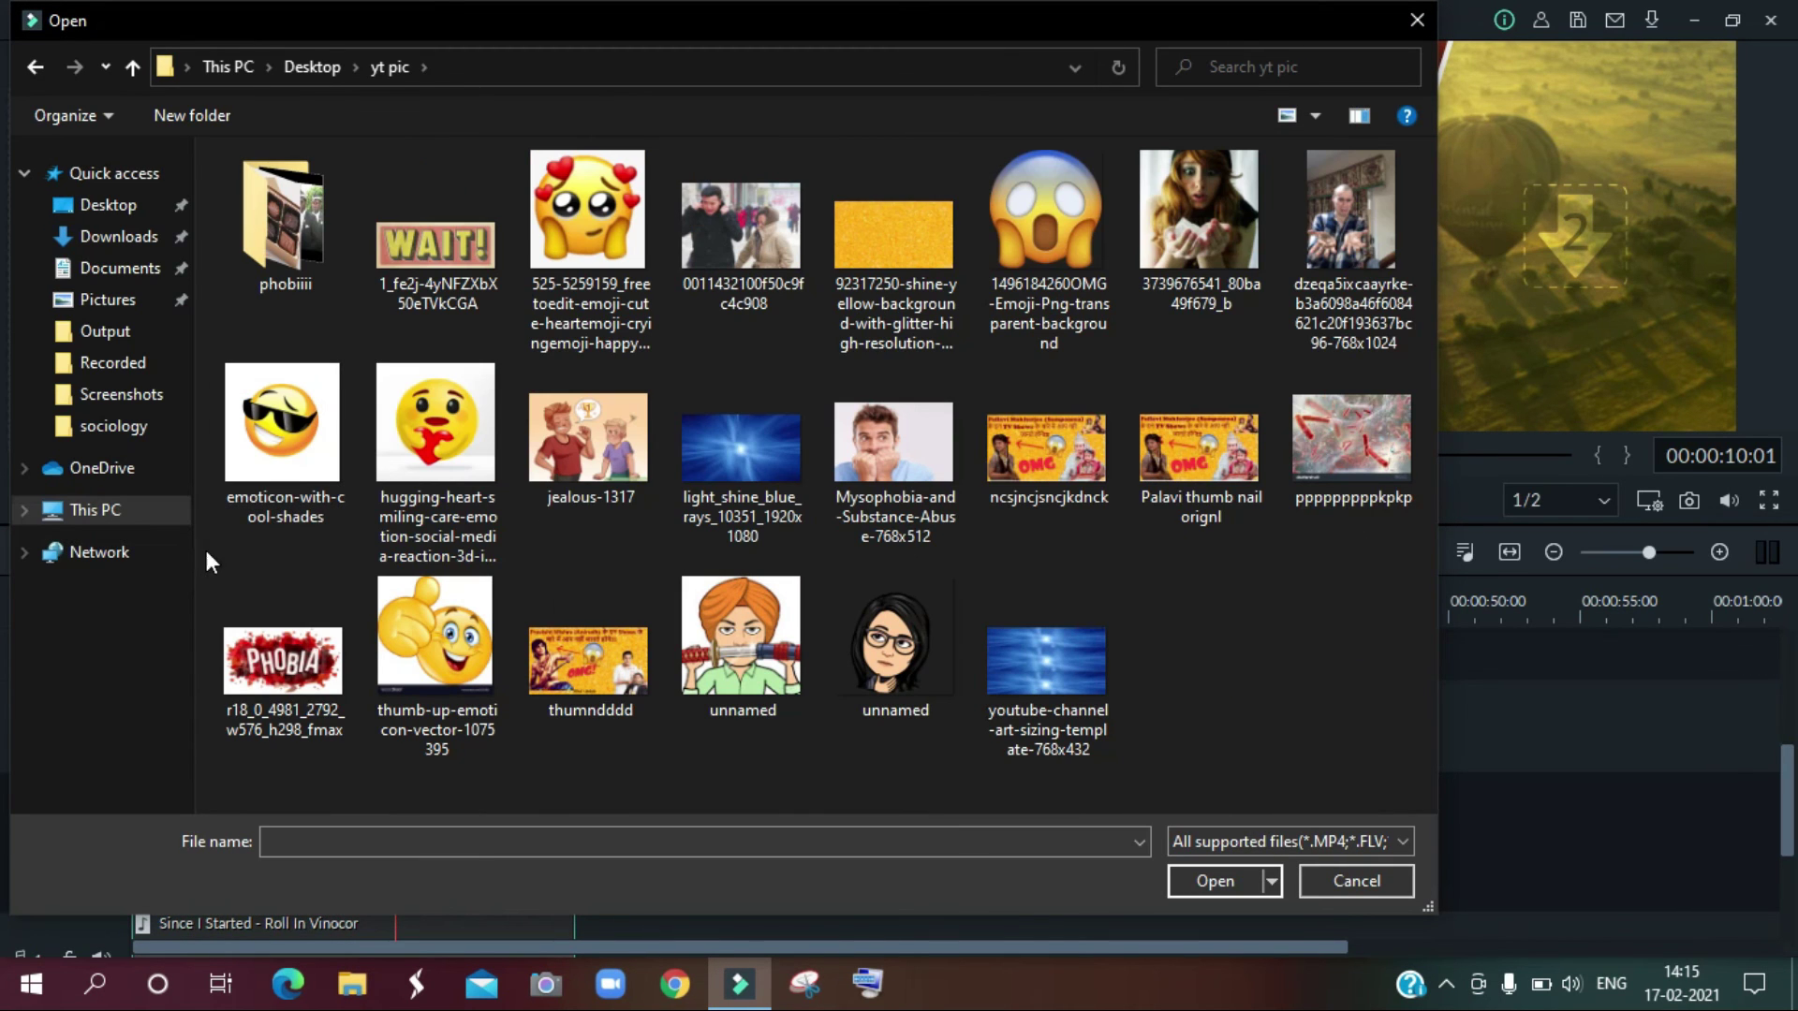
{"action": "left_click_drag", "start_coordinate": [204, 508], "coordinate": [423, 435]}
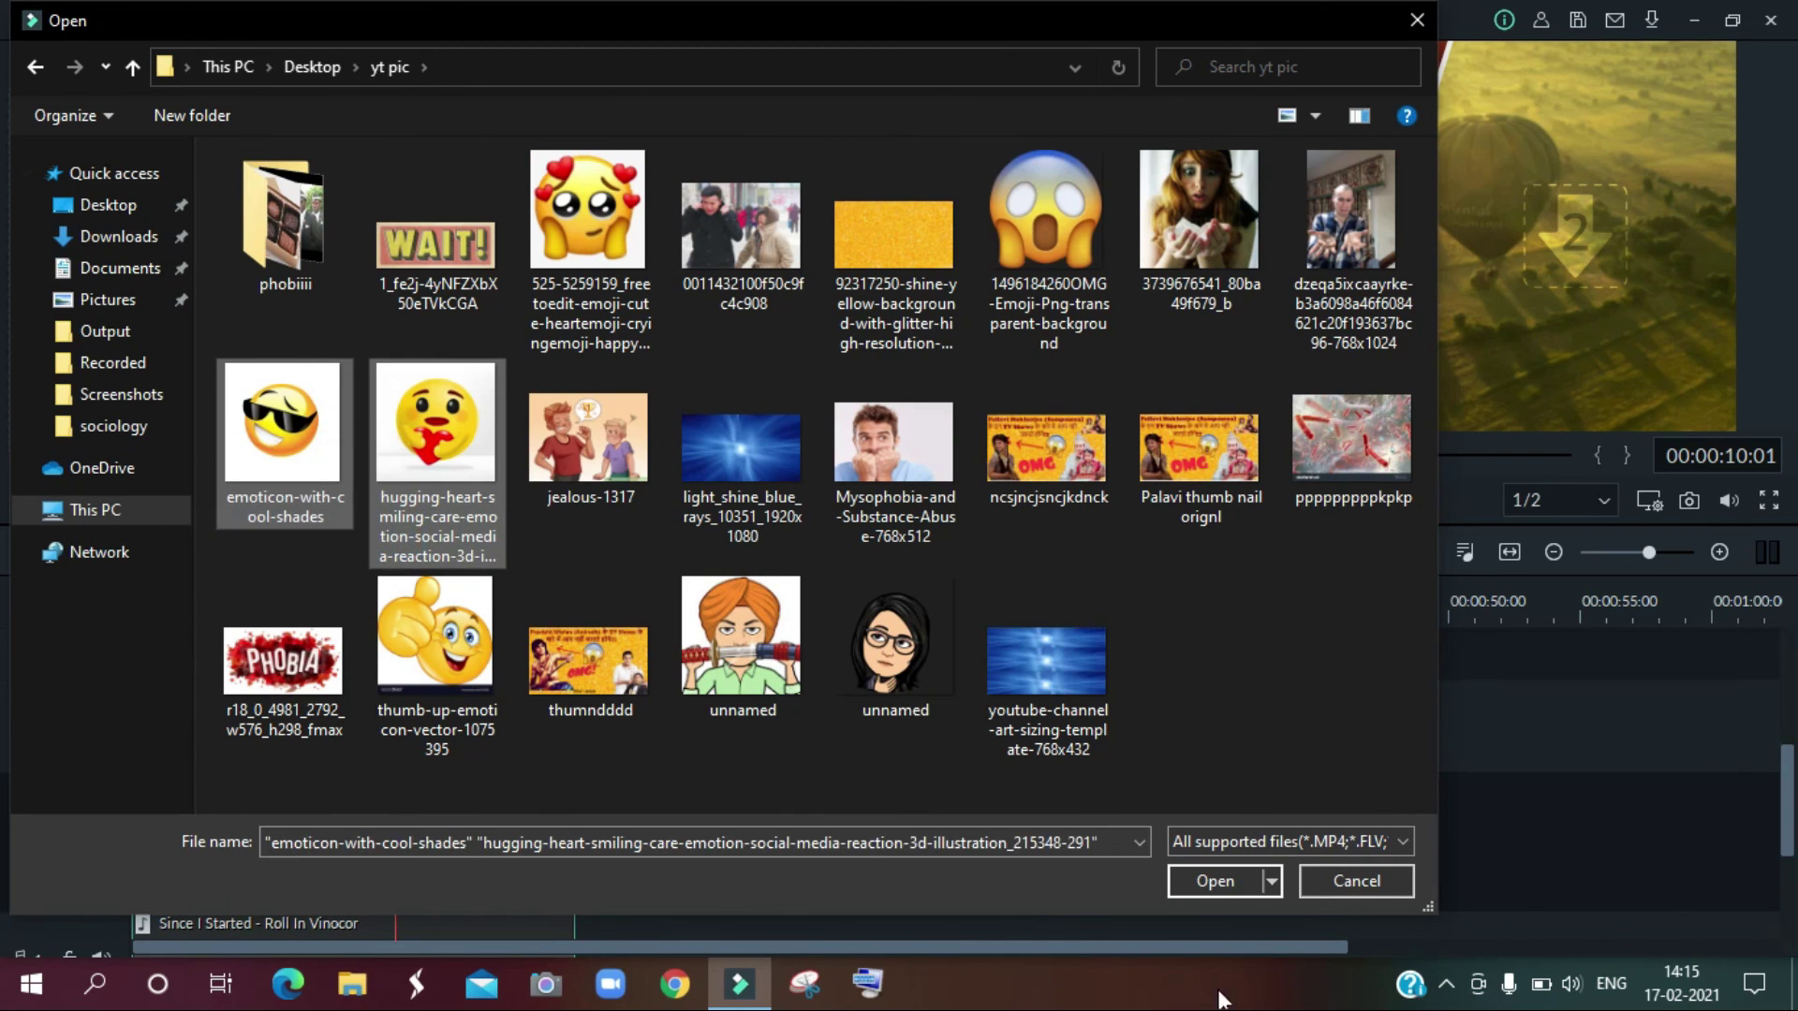
{"action": "left_click", "coordinate": [1238, 890]}
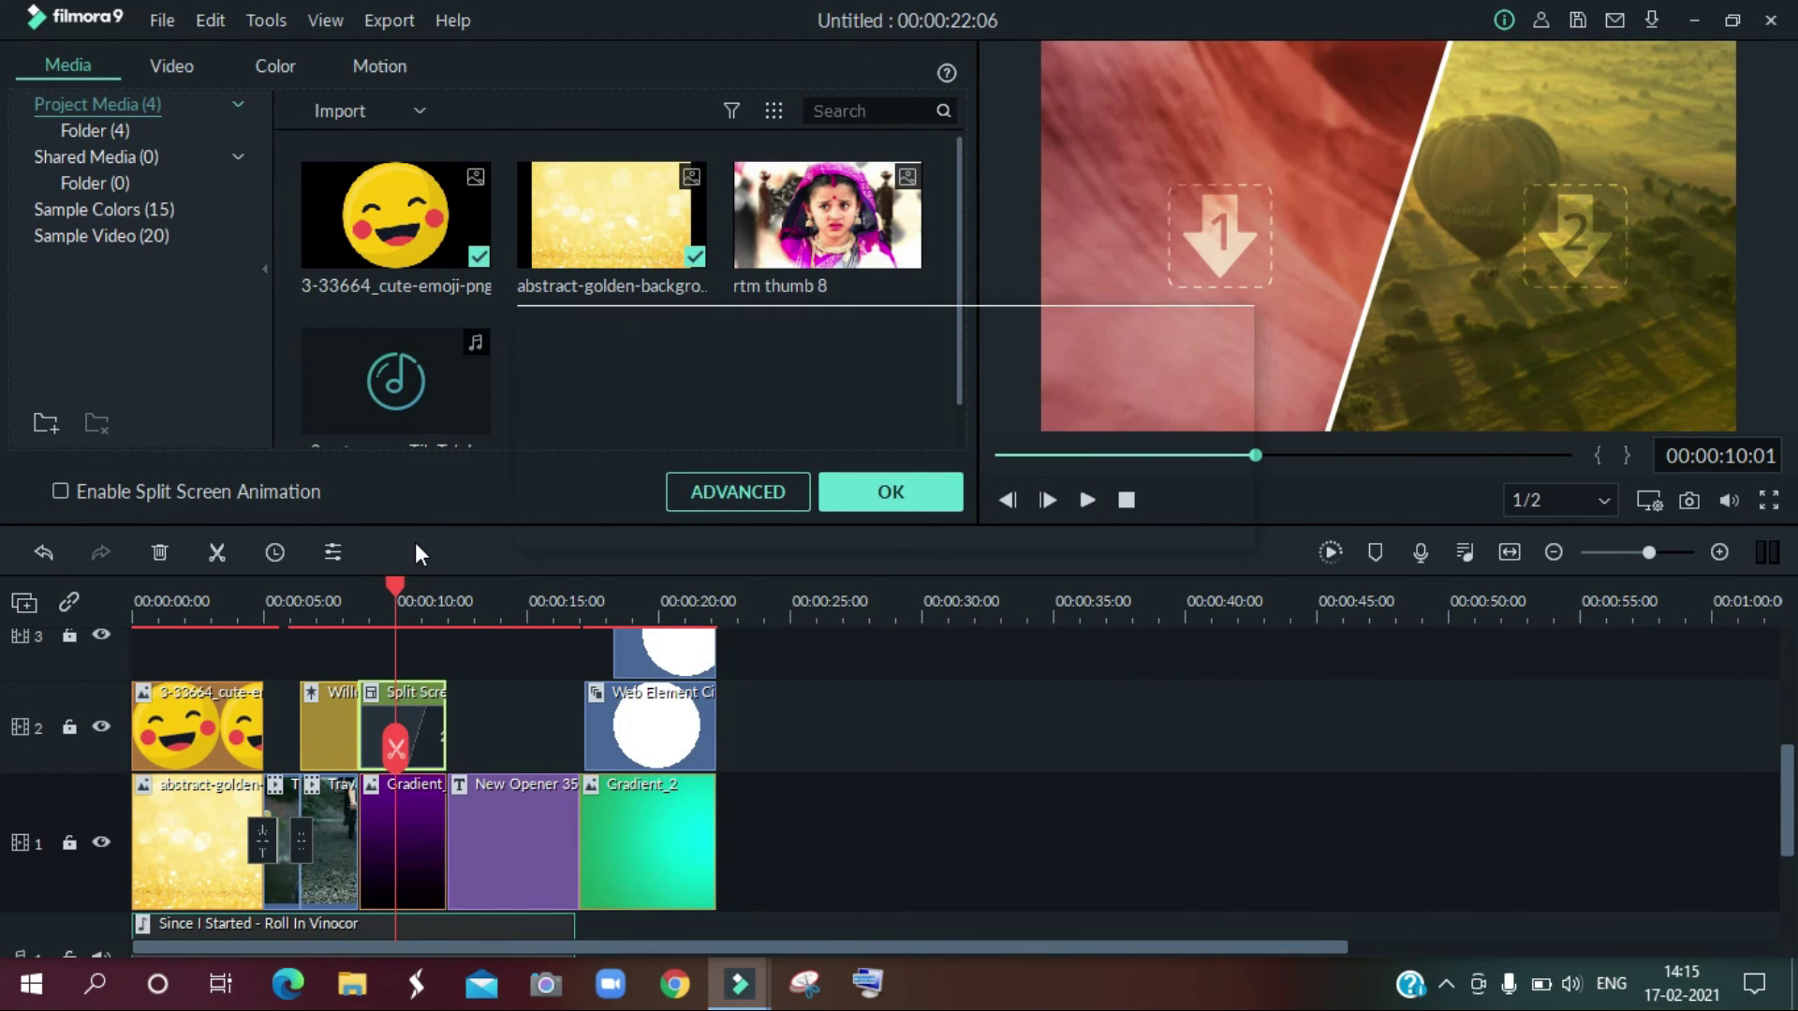
Step: Place the cool-shades emoticon in split-screen section 1 and the hugging-heart emoji in section 2
{"action": "scroll", "coordinate": [617, 337], "scroll_direction": "down", "scroll_amount": 1}
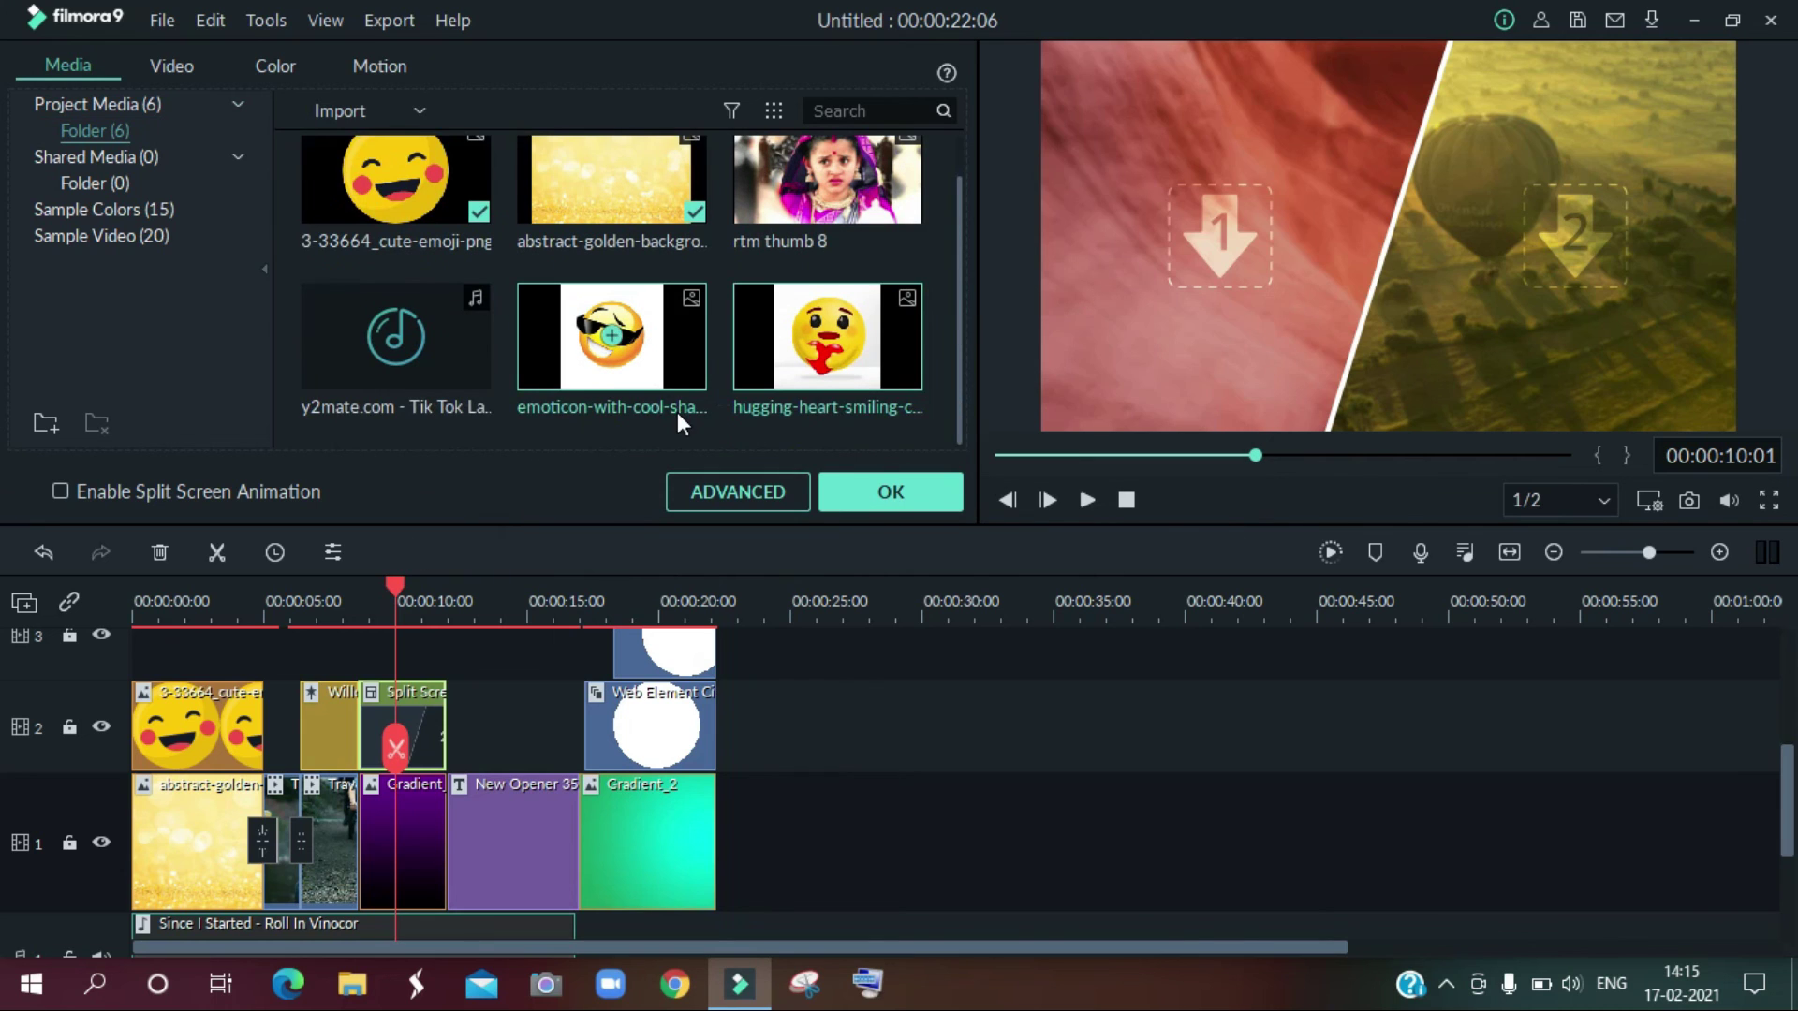
{"action": "left_click_drag", "start_coordinate": [659, 356], "coordinate": [1211, 263]}
{"action": "left_click_drag", "start_coordinate": [870, 337], "coordinate": [1420, 247]}
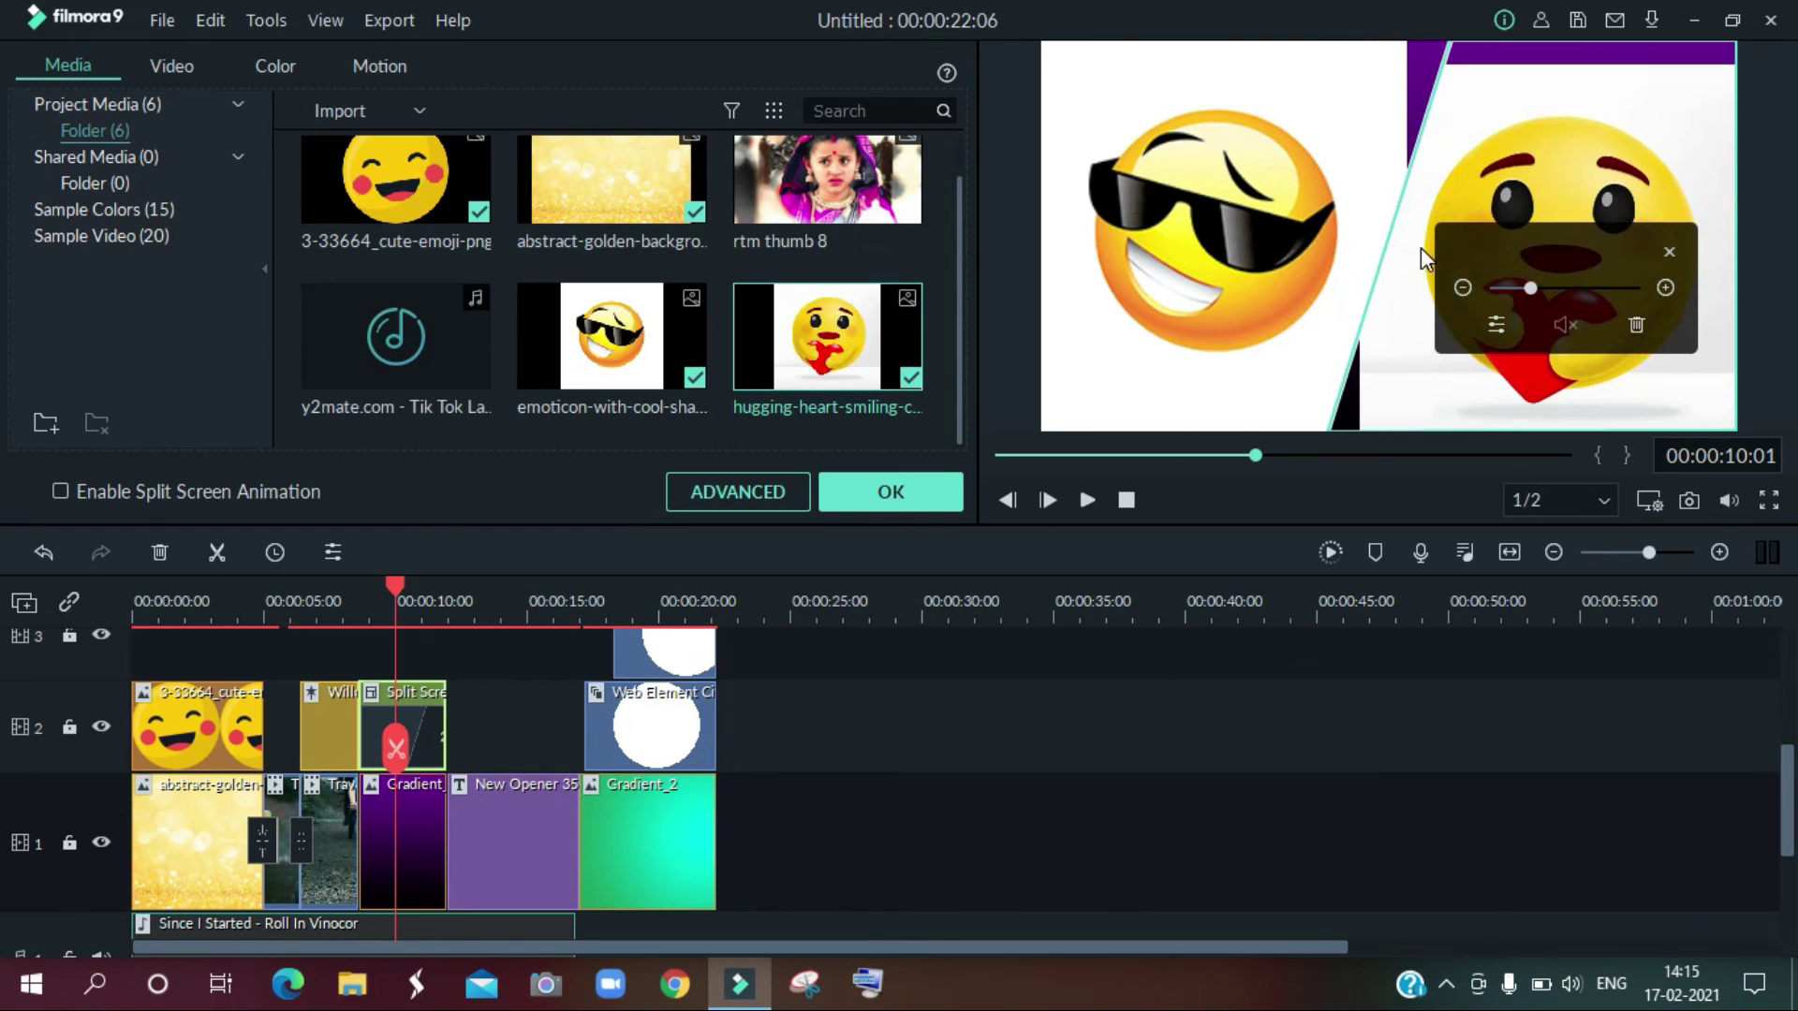
Step: Enlarge the hugging-heart emoji to fill its section, slightly enlarge the cool-shades emoticon, and accept the split-screen settings
{"action": "mouse_move", "coordinate": [1532, 292]}
{"action": "left_mouse_down"}
{"action": "mouse_move", "coordinate": [1569, 289]}
{"action": "mouse_move", "coordinate": [1532, 287]}
{"action": "mouse_move", "coordinate": [1551, 288]}
{"action": "left_mouse_up"}
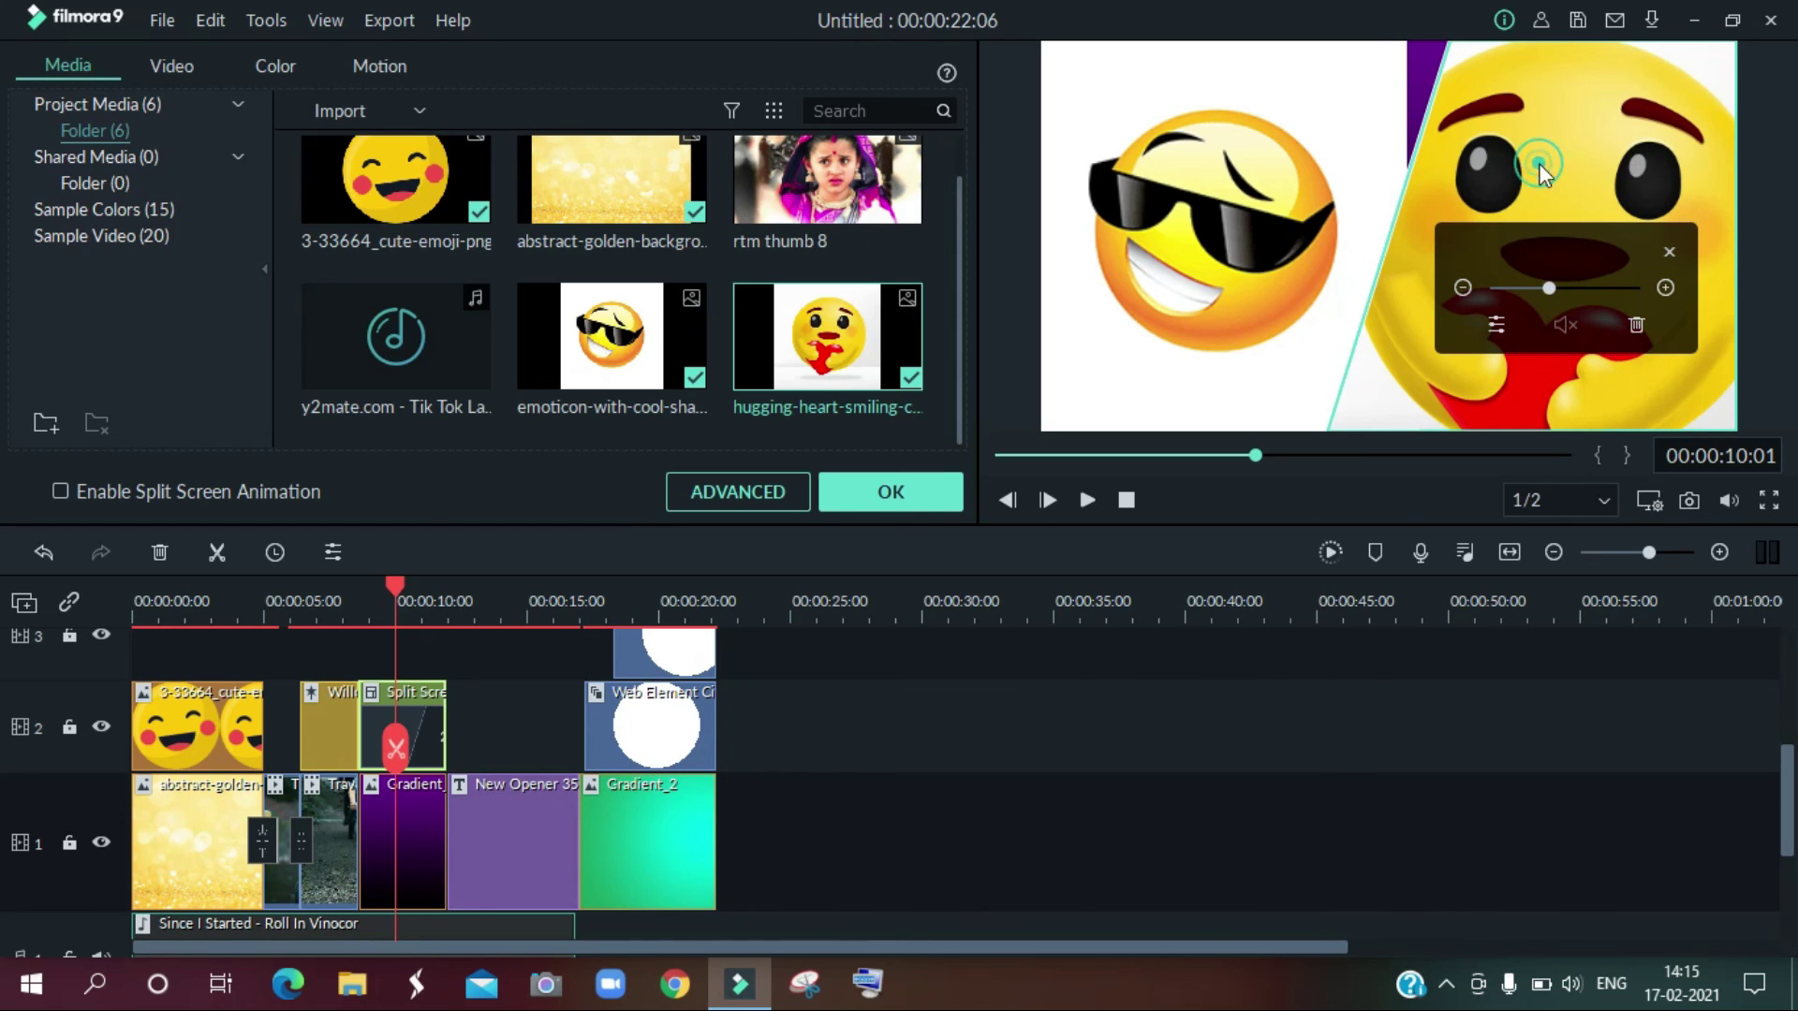
{"action": "left_click", "coordinate": [1239, 242]}
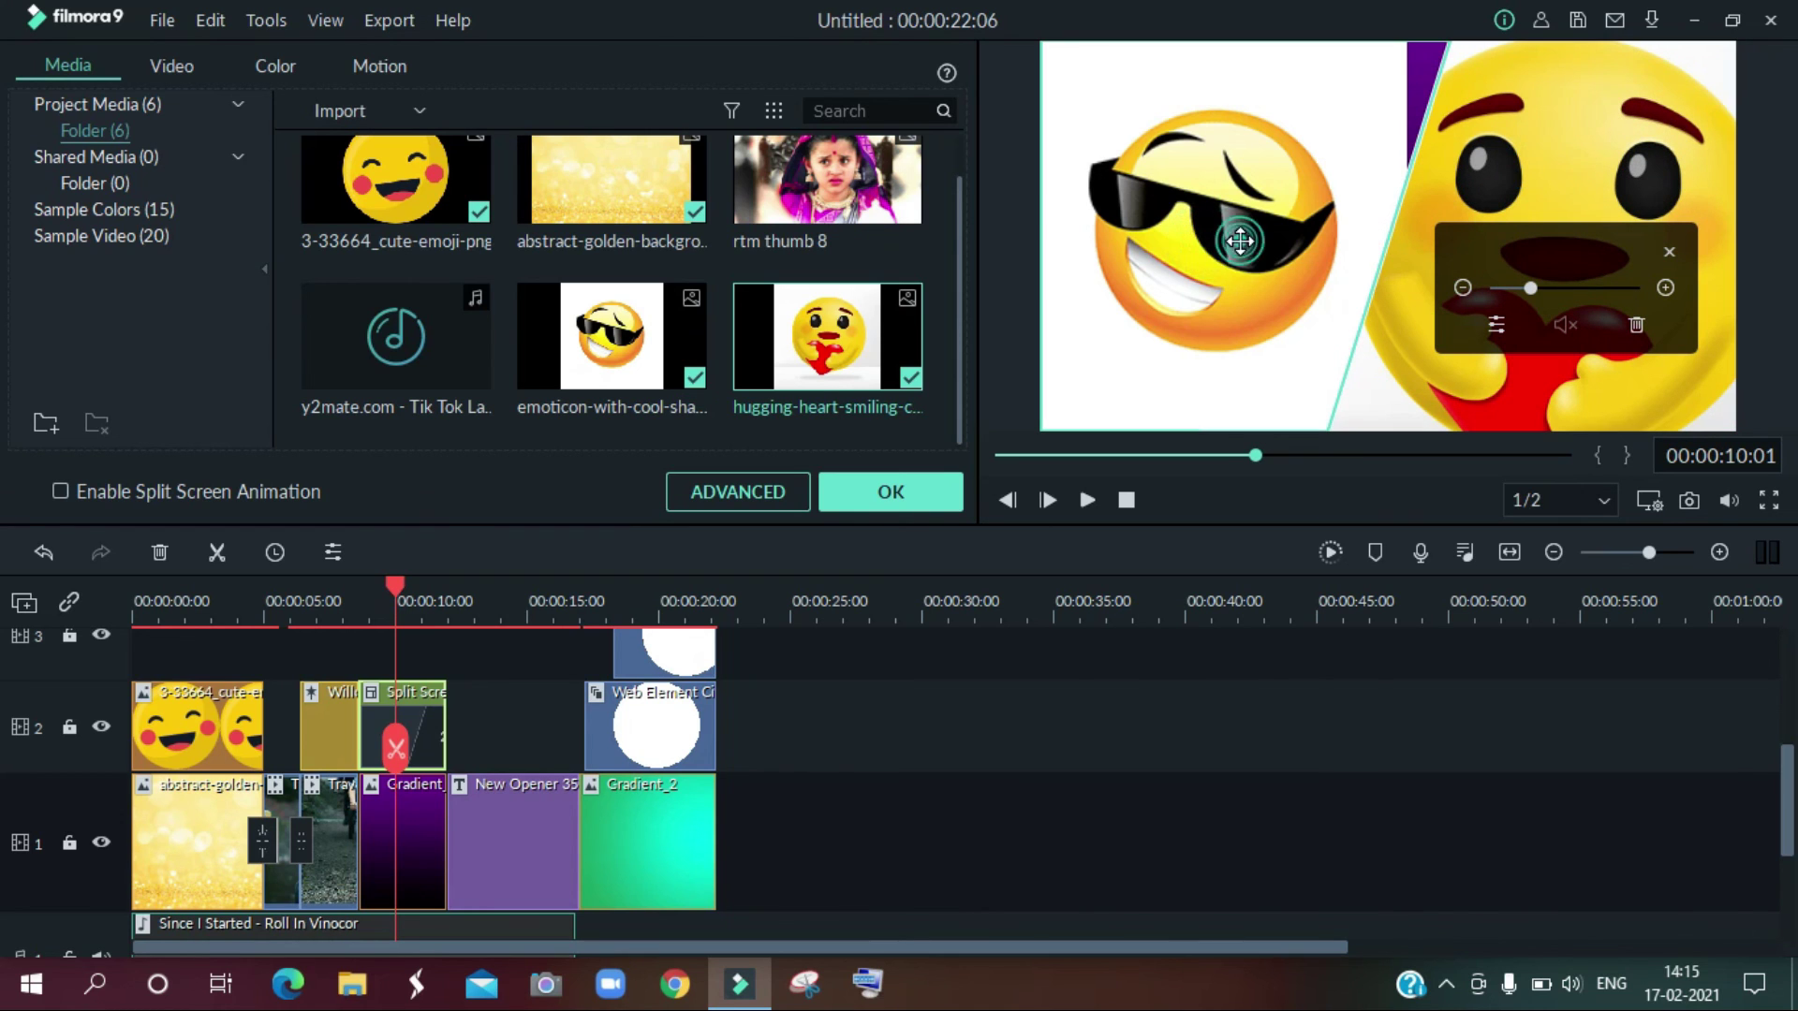
{"action": "left_click_drag", "start_coordinate": [1532, 287], "coordinate": [1538, 284]}
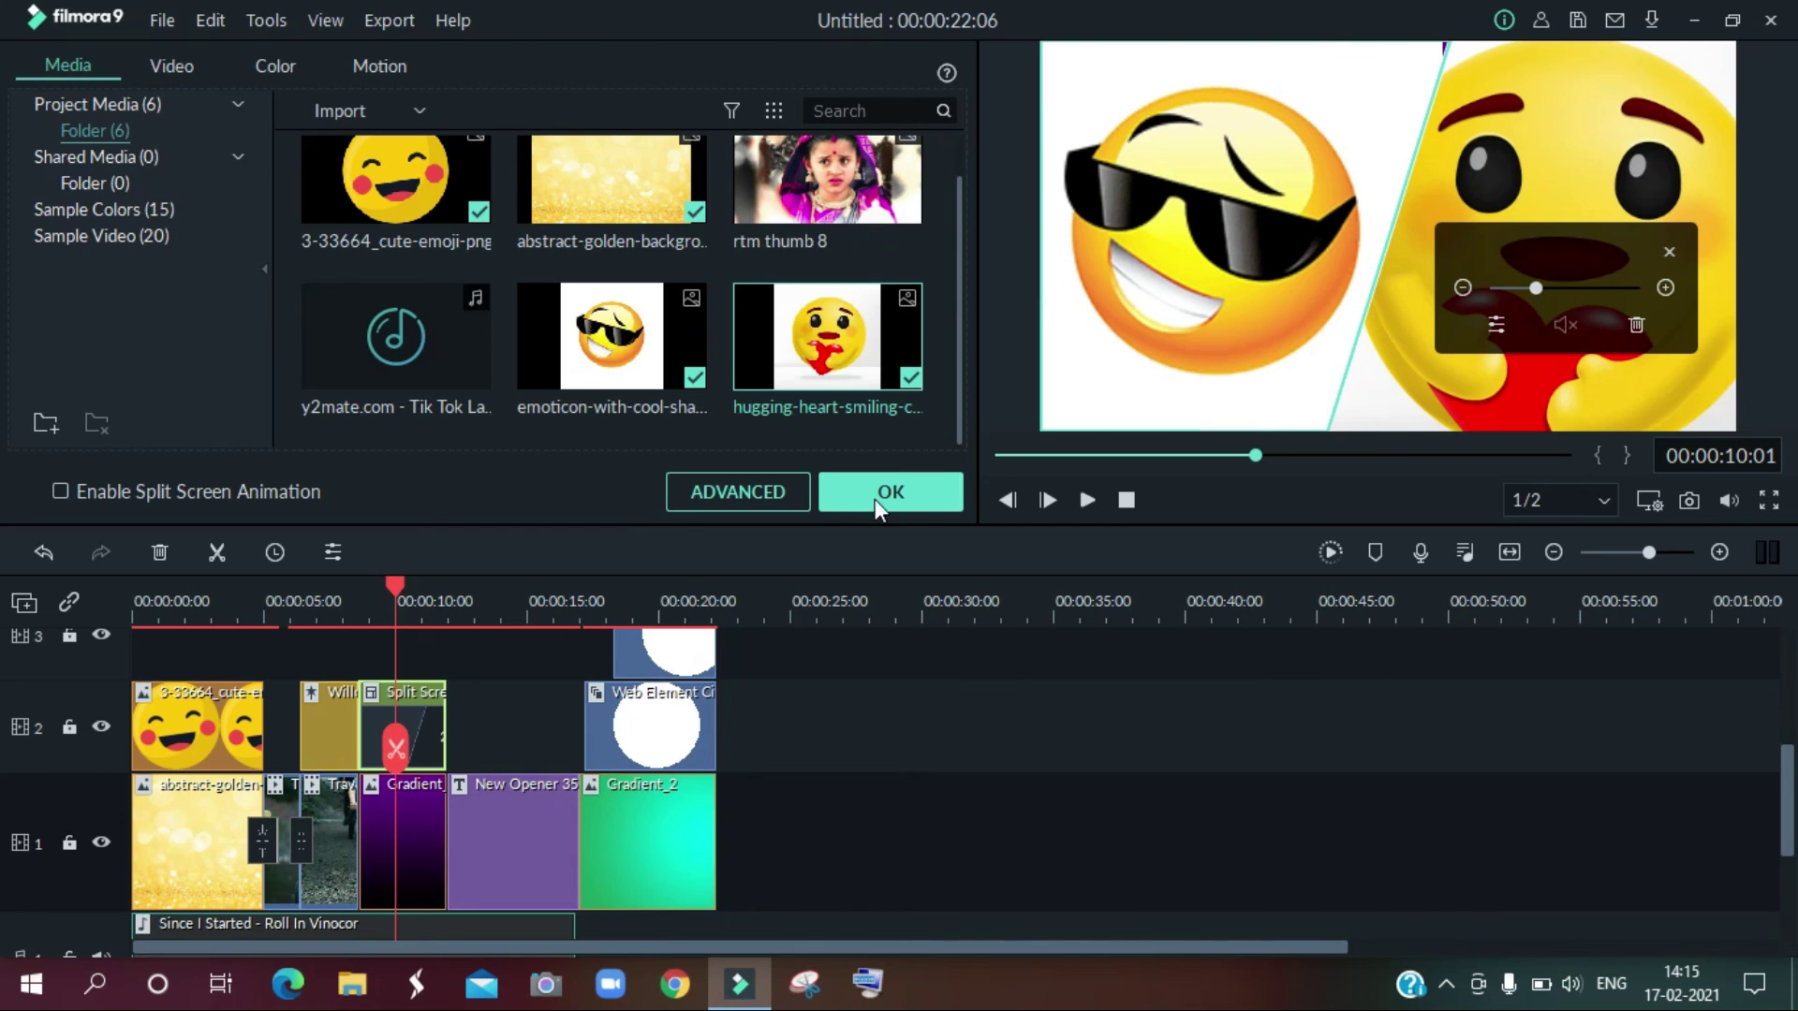
{"action": "left_click", "coordinate": [920, 494]}
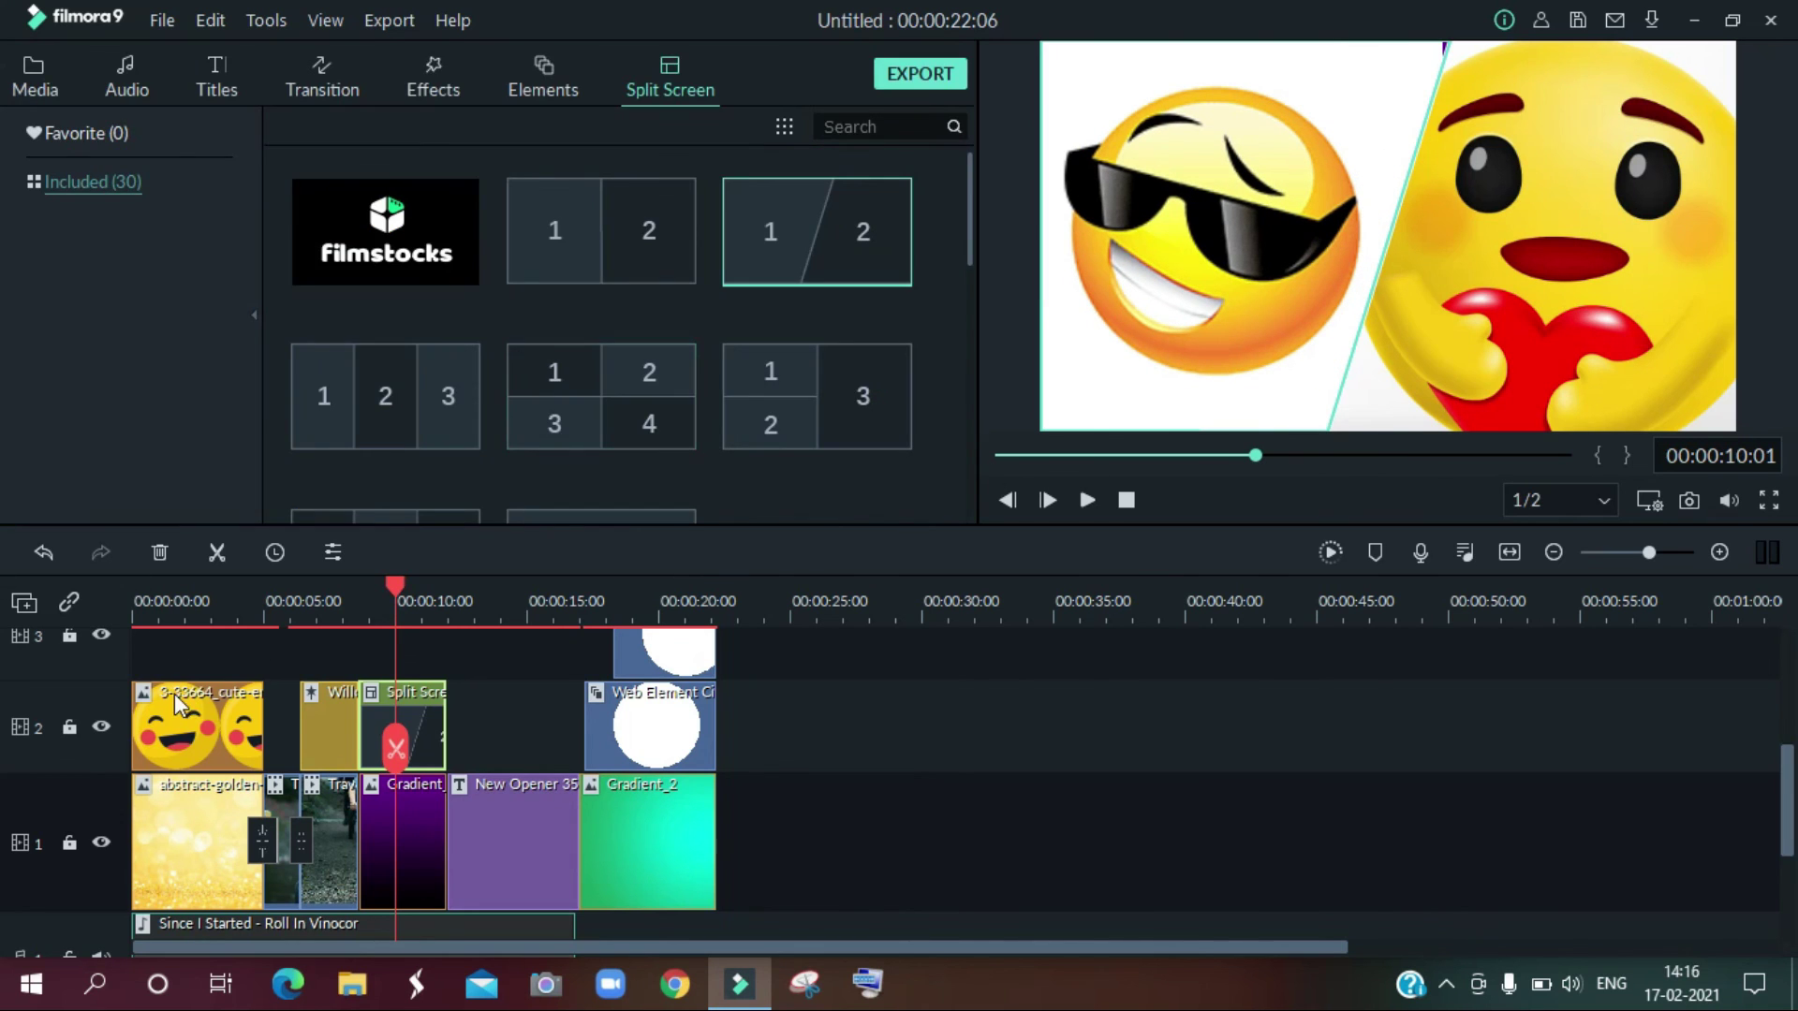
Step: Play the video from 00:00:00:15 through the closing circle elements to review the full edit
{"action": "left_click", "coordinate": [147, 607]}
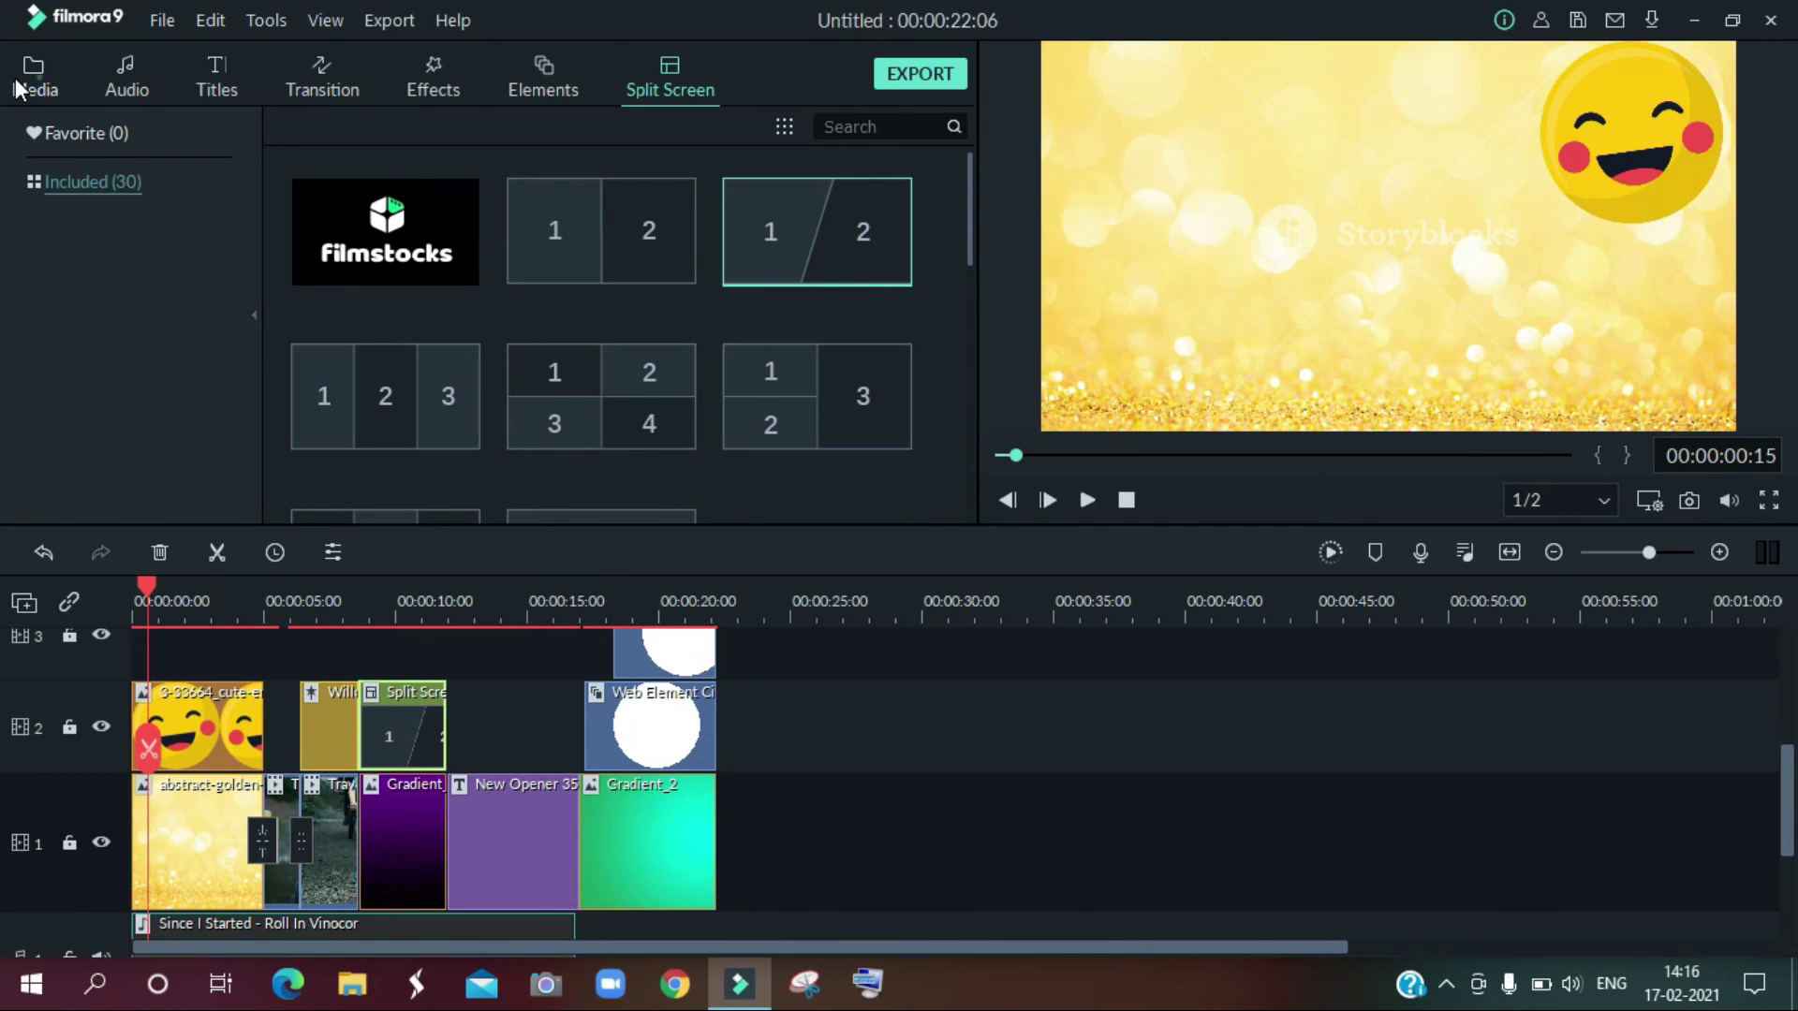
{"action": "left_click", "coordinate": [35, 77]}
{"action": "left_click", "coordinate": [1086, 498]}
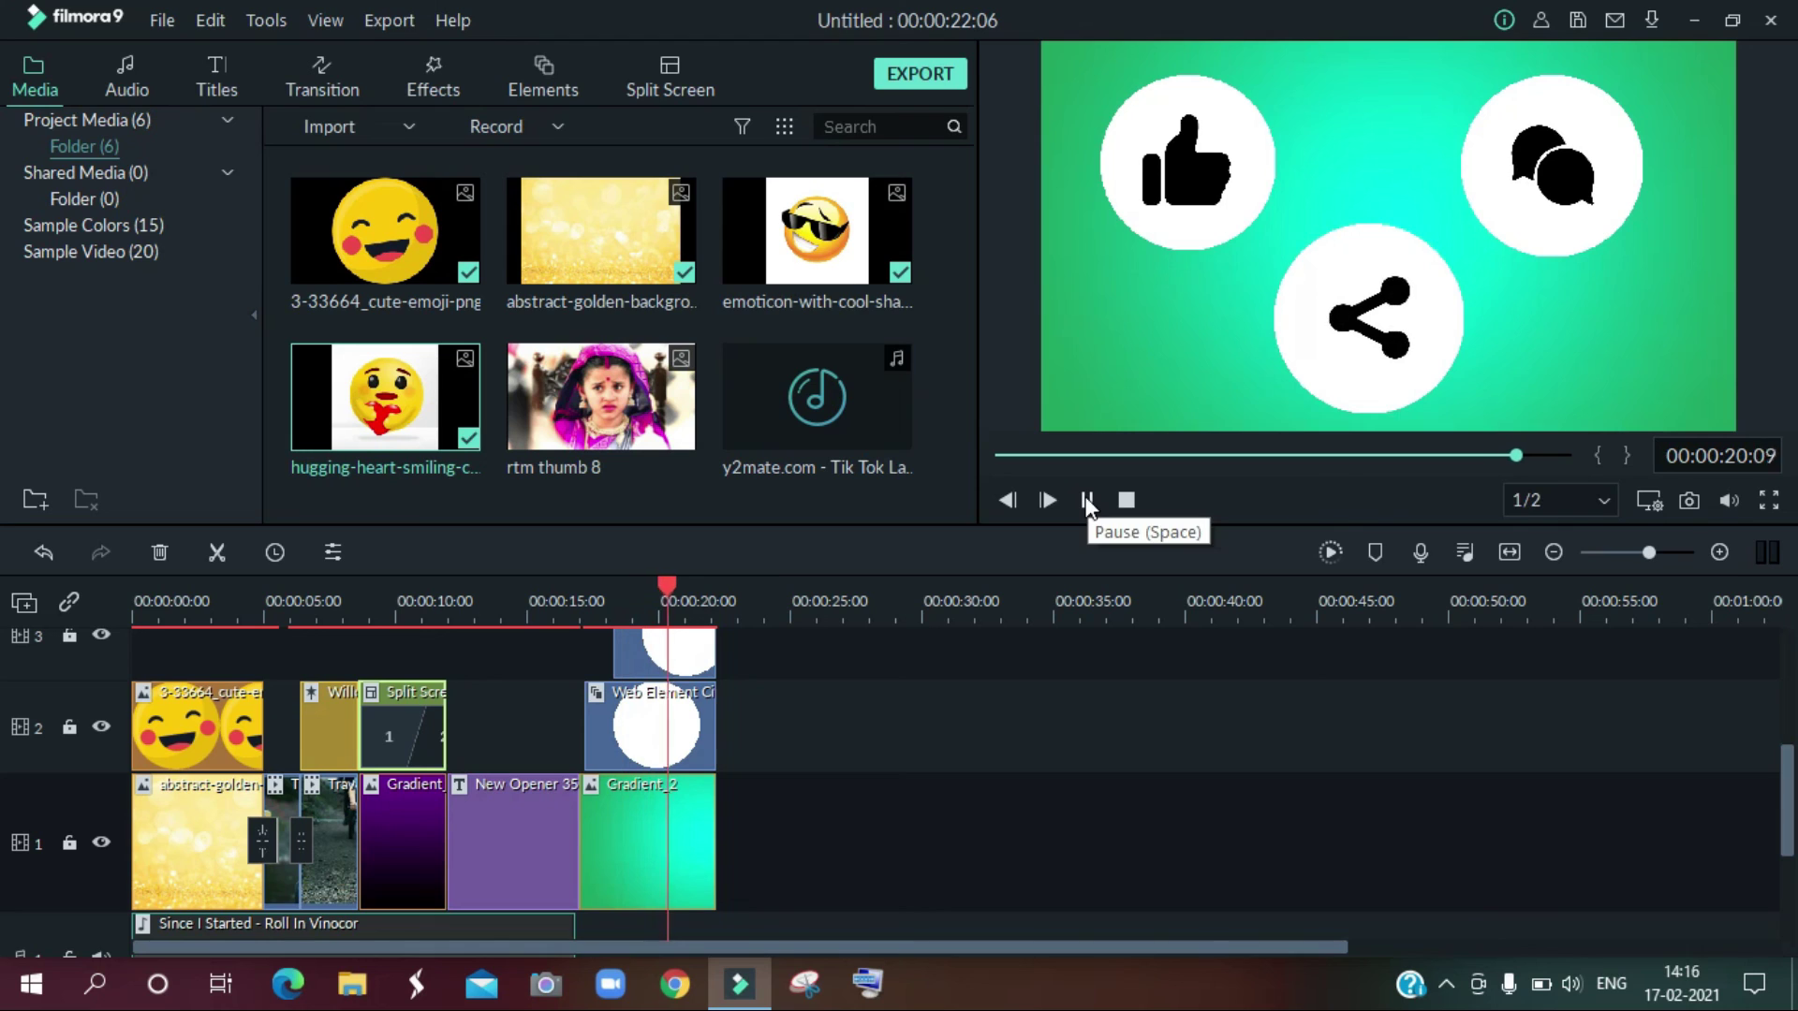
{"action": "left_click", "coordinate": [1086, 501]}
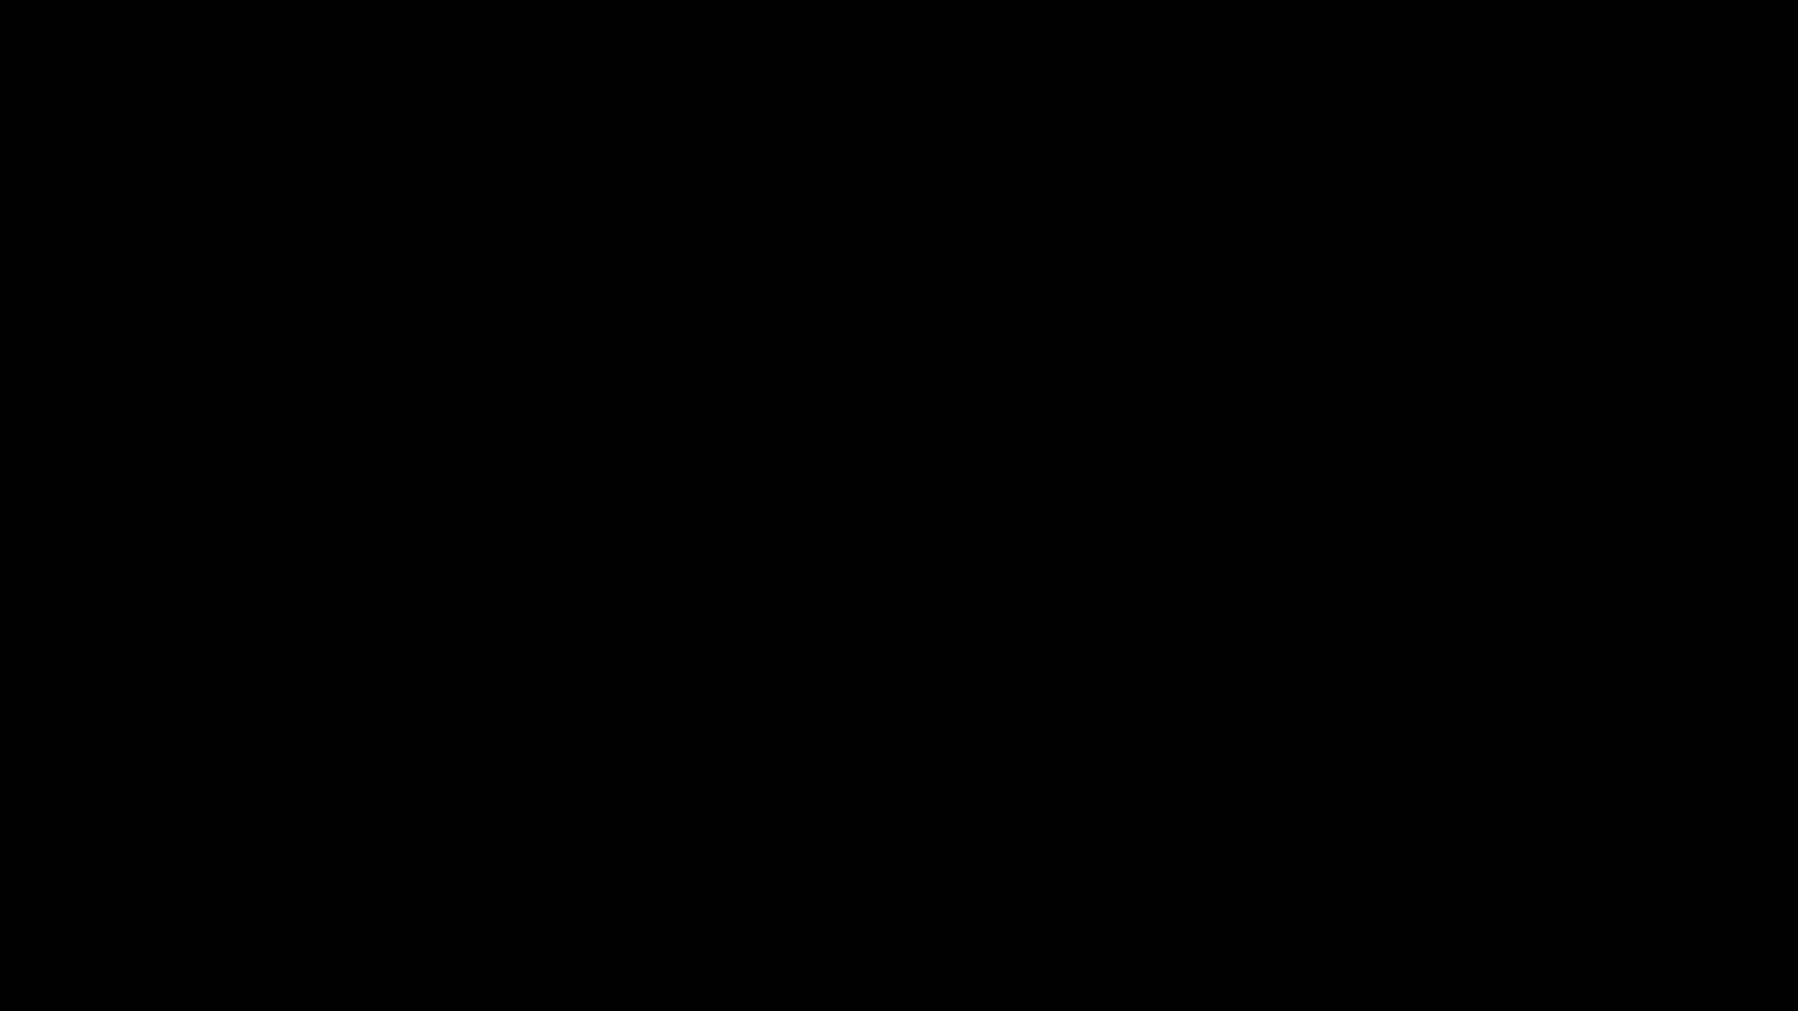